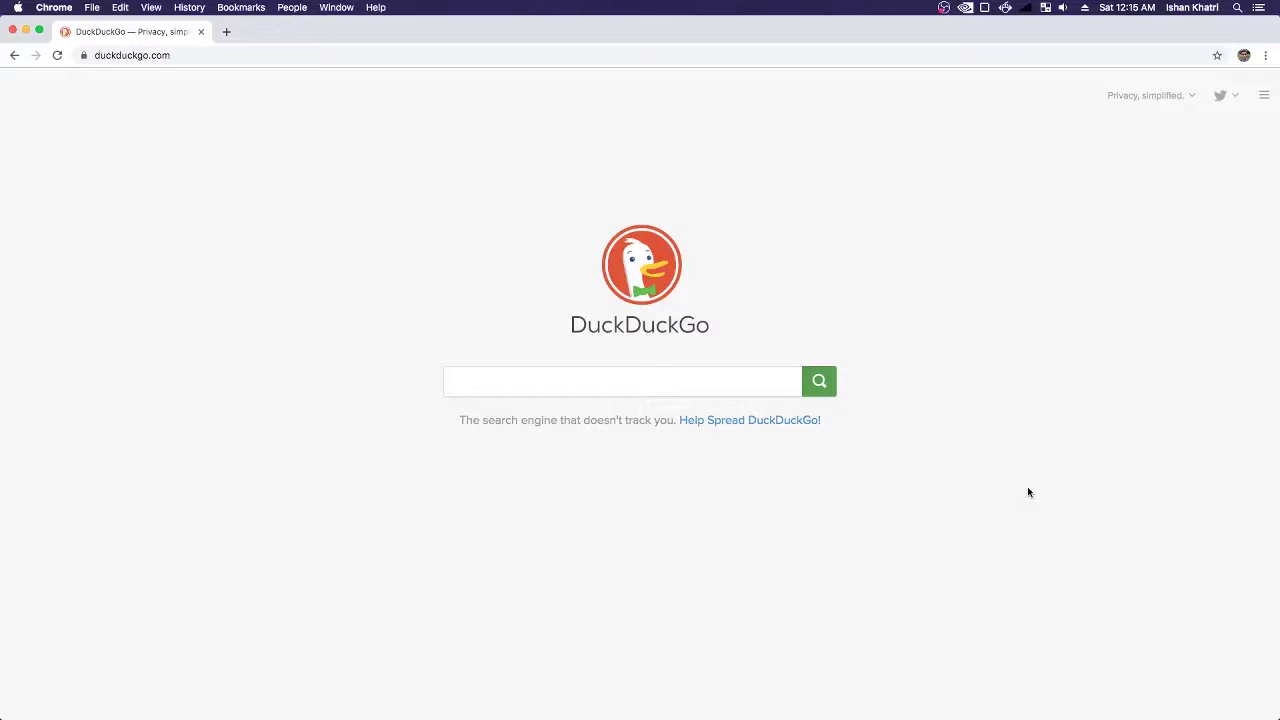
# - Load dashboard-staging.hackumass.com in Chrome via the autocompleted 'das' address
pyautogui.click(669, 52)
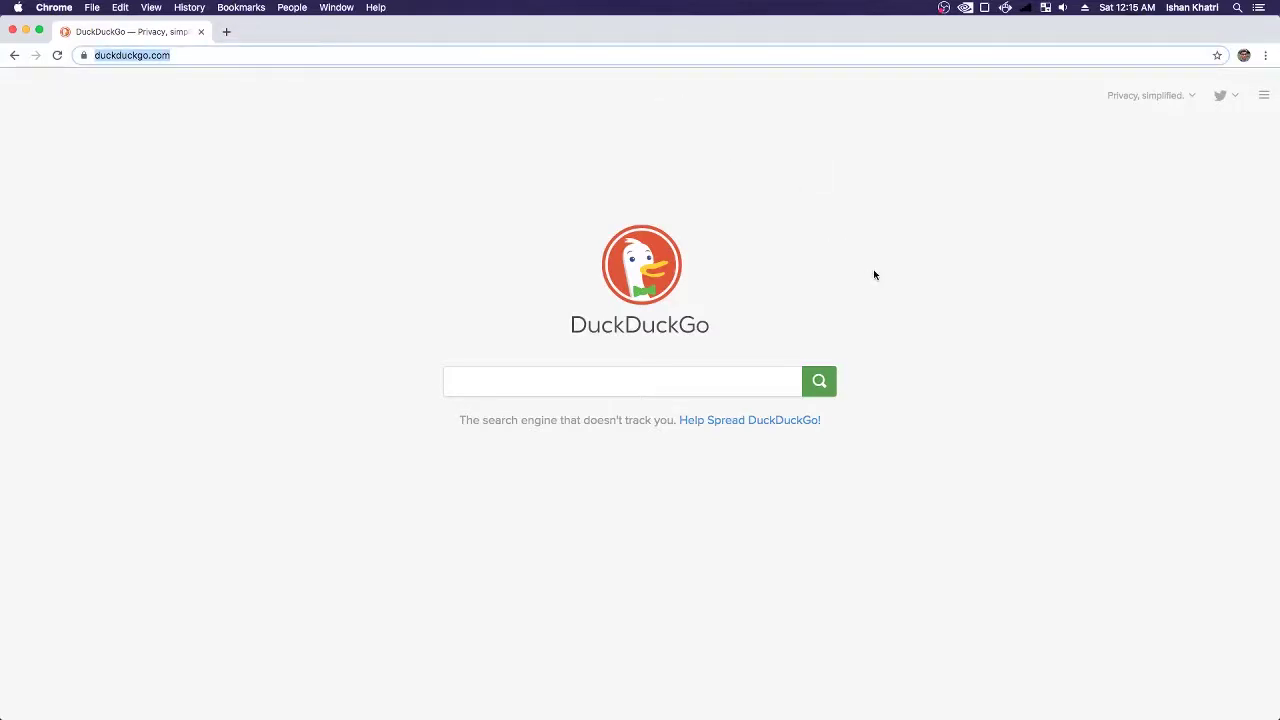
pyautogui.write('das')
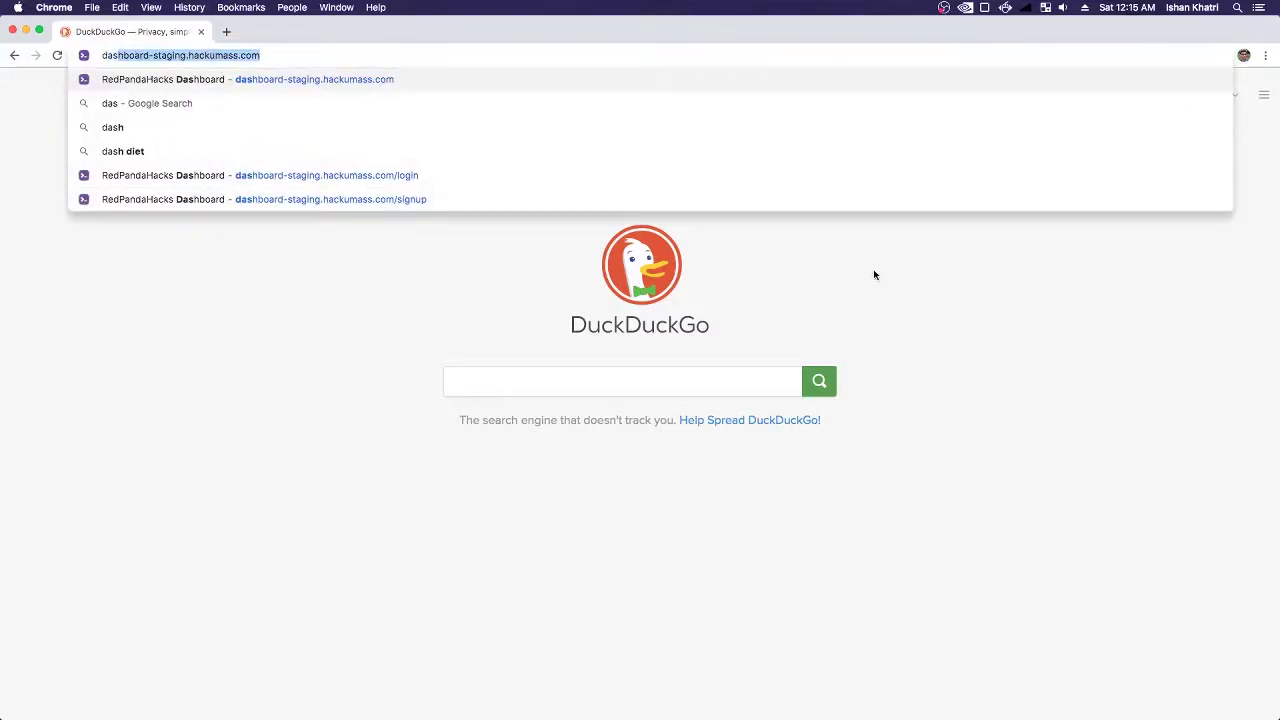
pyautogui.press('Return')
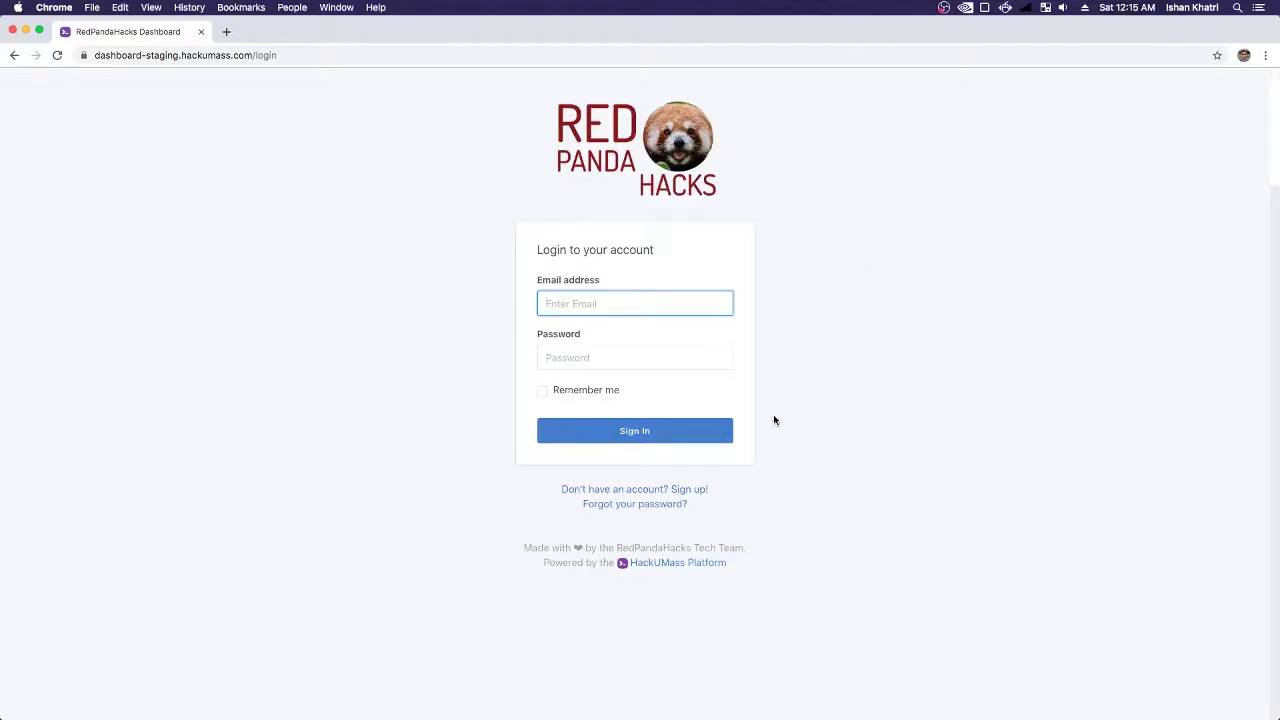
# - Sign up with saved first and last names, an e-mail address and a confirmed password
pyautogui.click(689, 495)
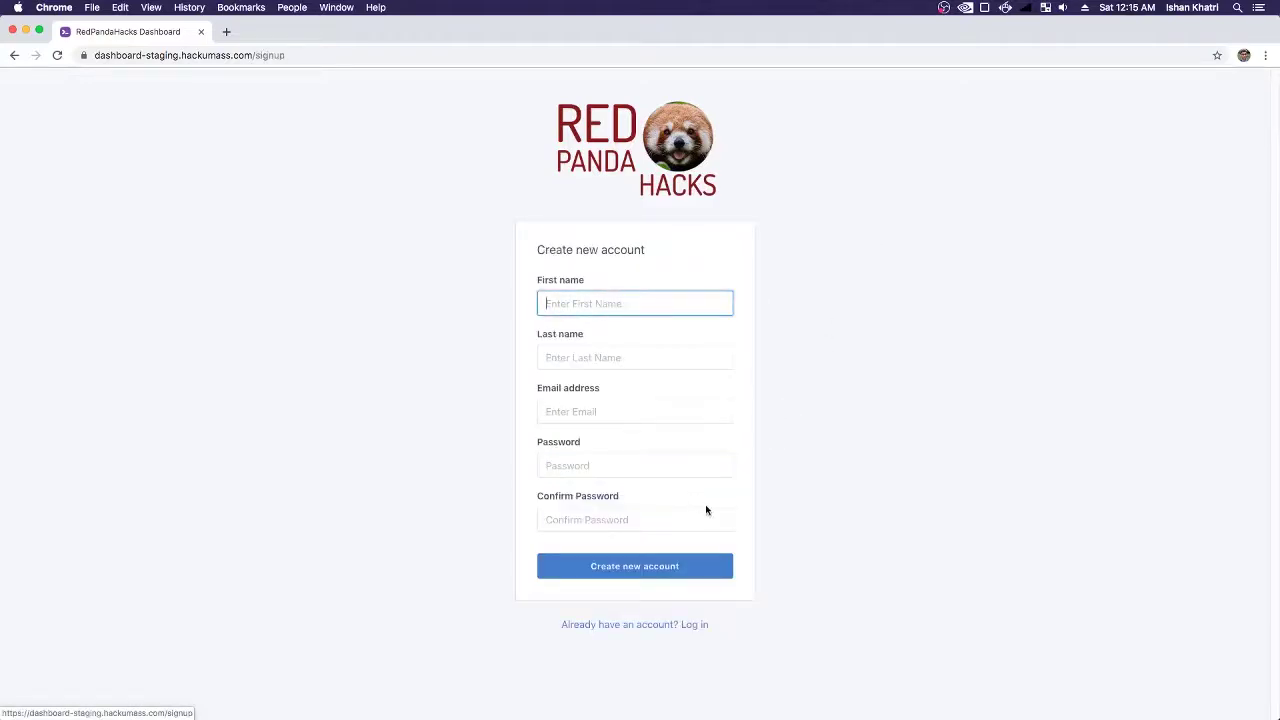
pyautogui.click(638, 312)
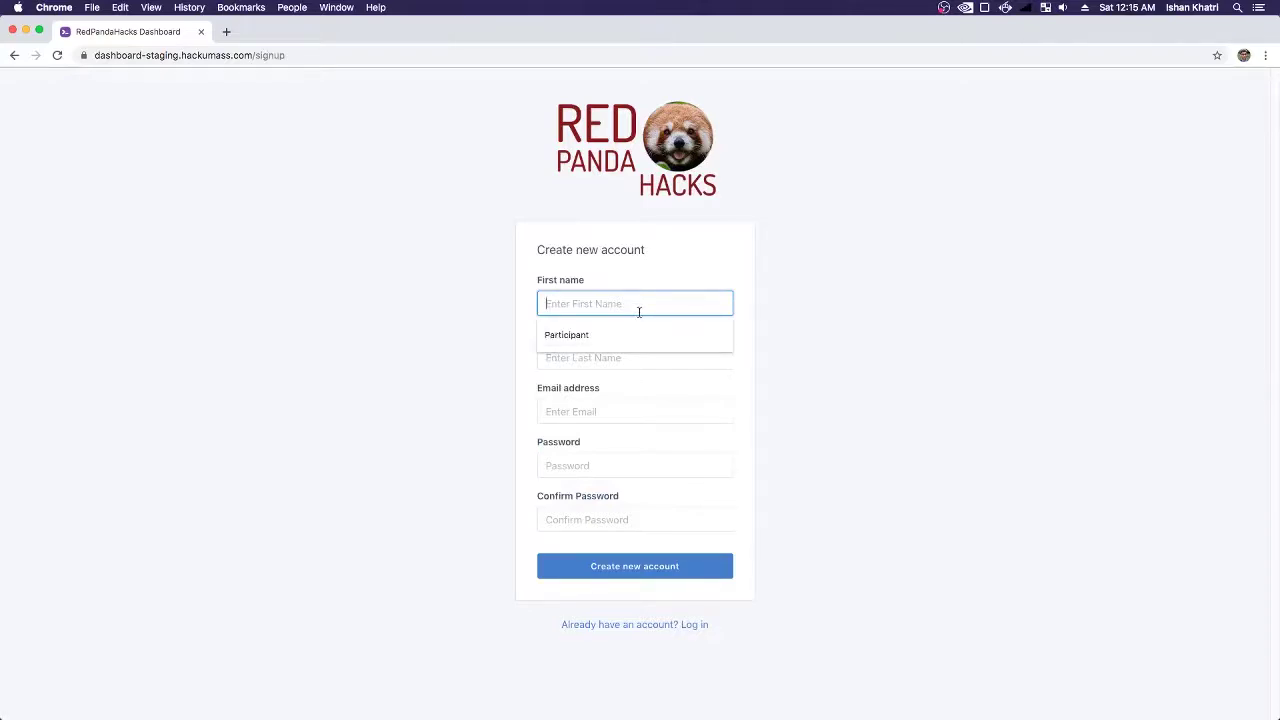
pyautogui.click(620, 335)
pyautogui.click(602, 350)
pyautogui.click(565, 389)
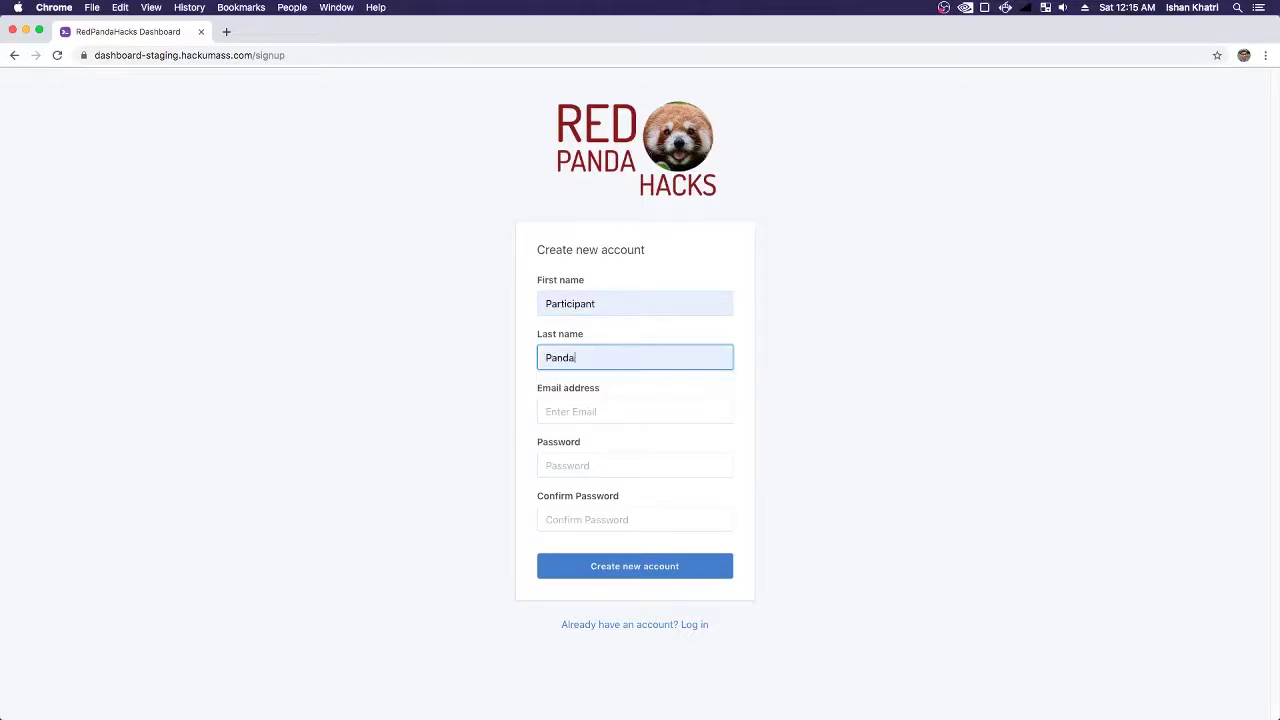
pyautogui.click(570, 410)
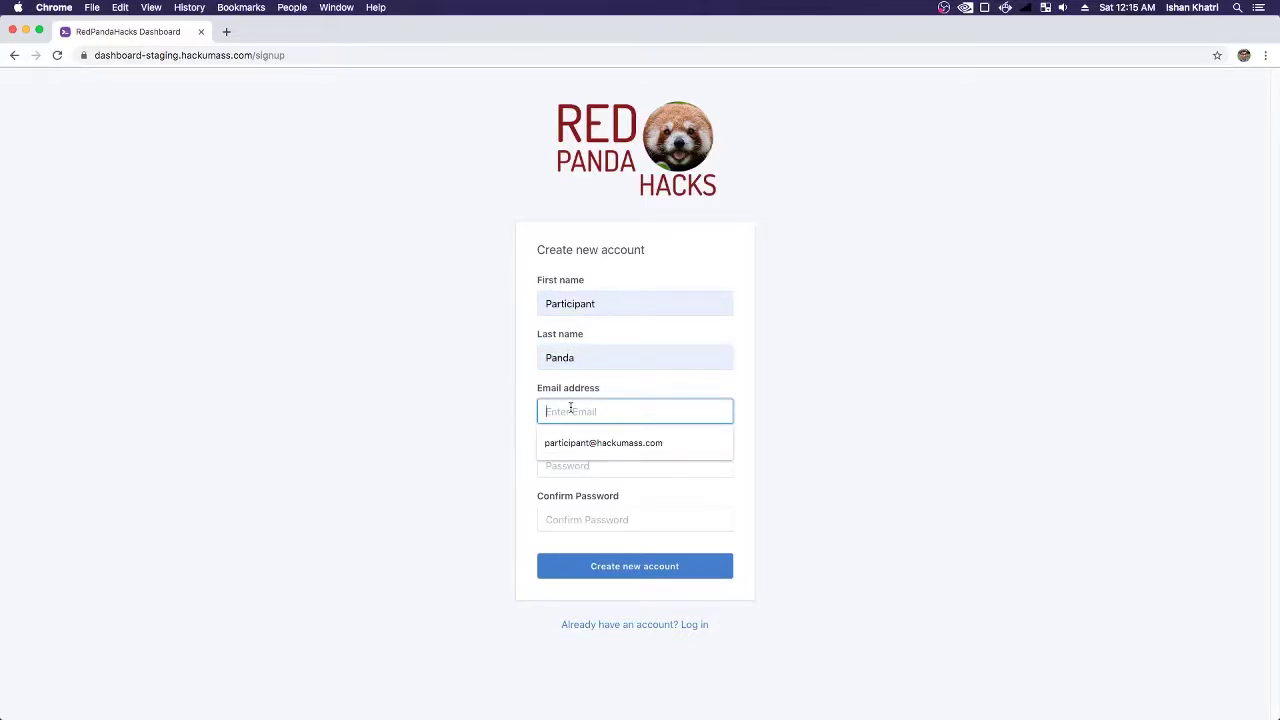
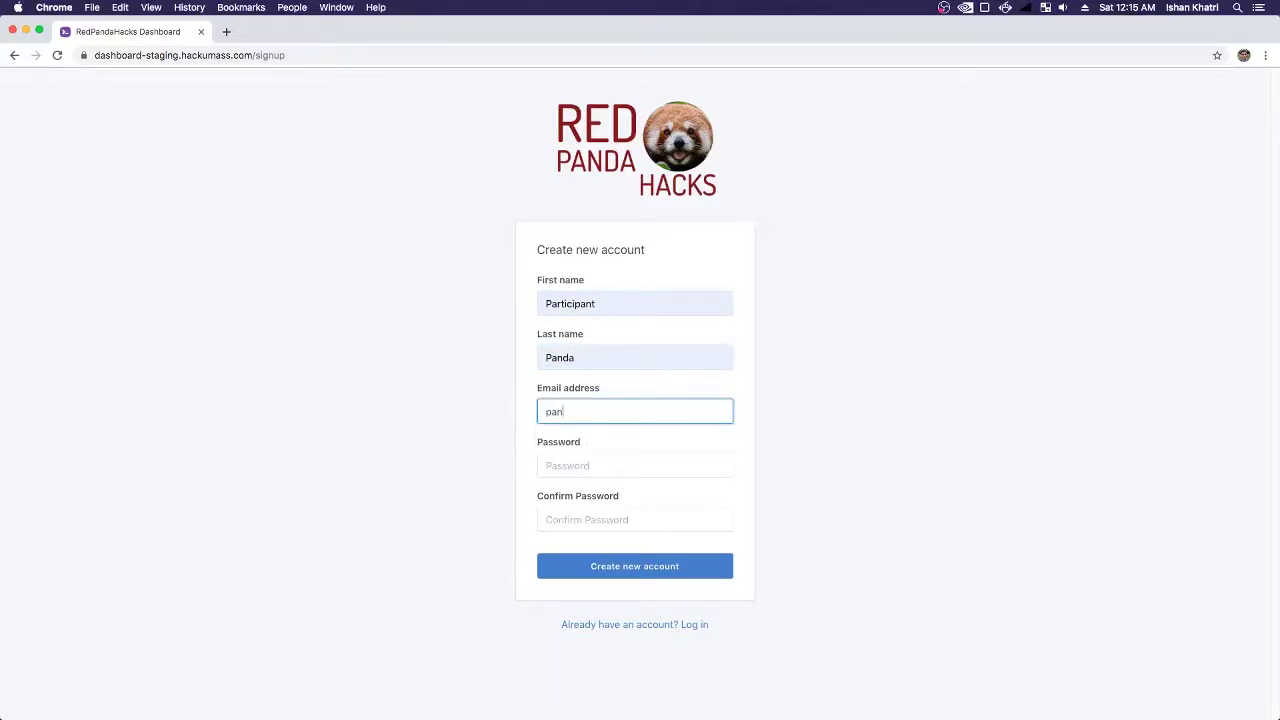
pyautogui.press('Tab')
pyautogui.write('p')
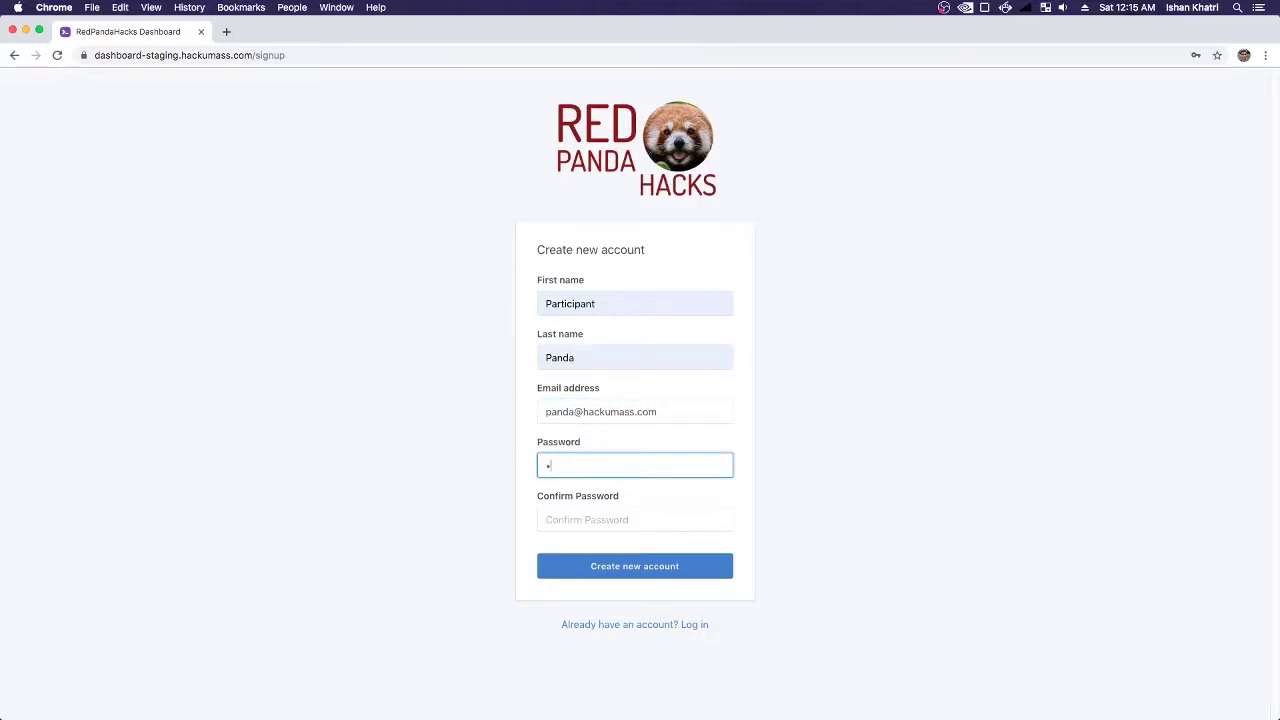
pyautogui.write('assword1')
pyautogui.press('Tab')
pyautogui.write('password1')
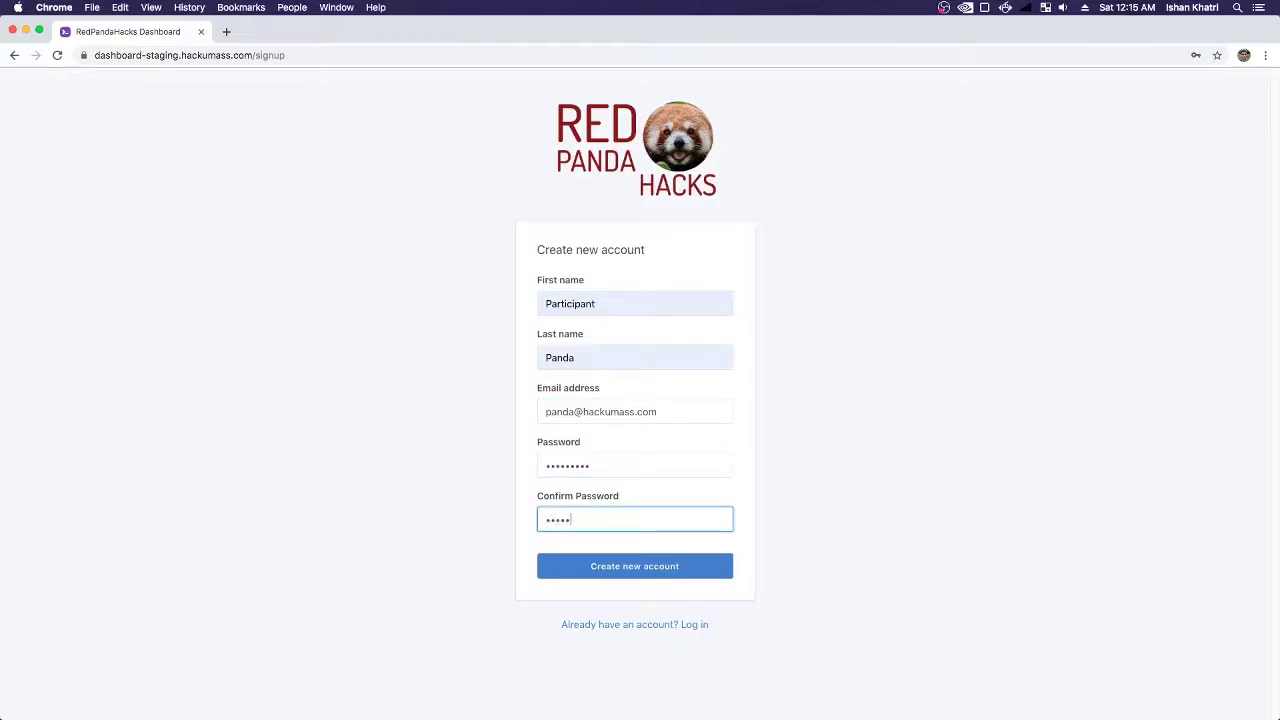
pyautogui.press('Return')
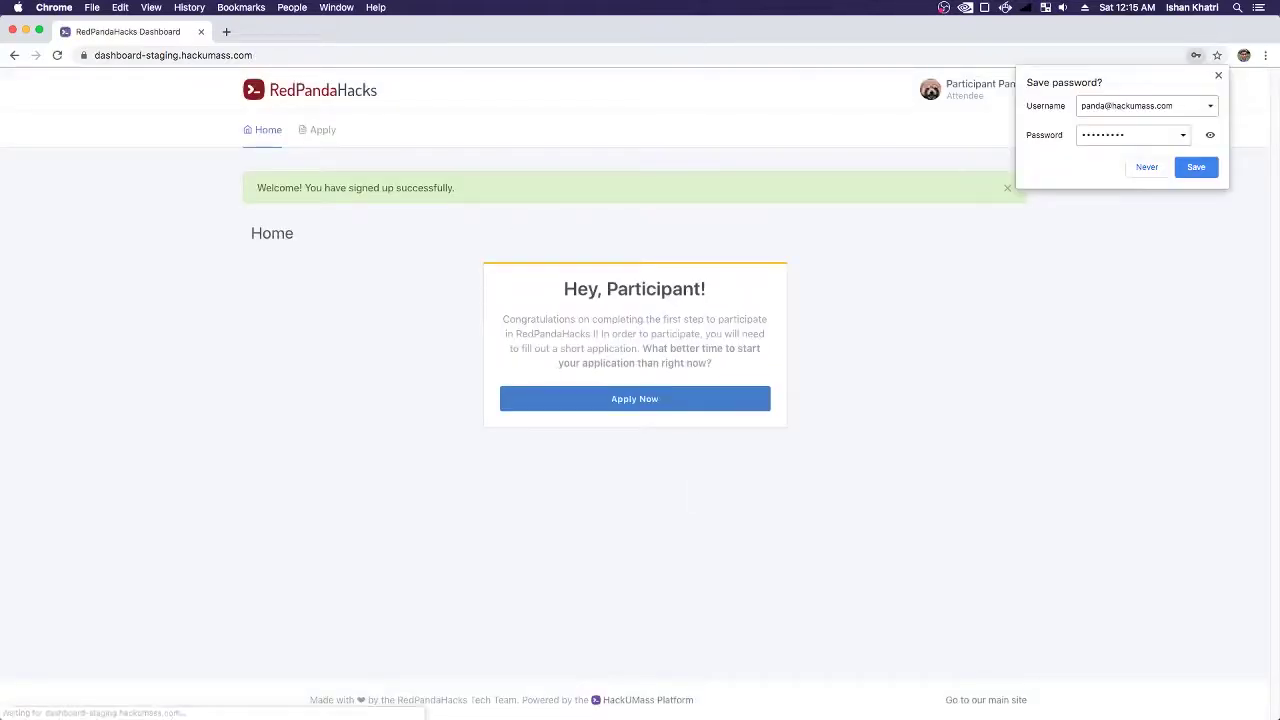
# - Dismiss Chrome's save-password bubble and close the account menu without signing out
pyautogui.click(1218, 76)
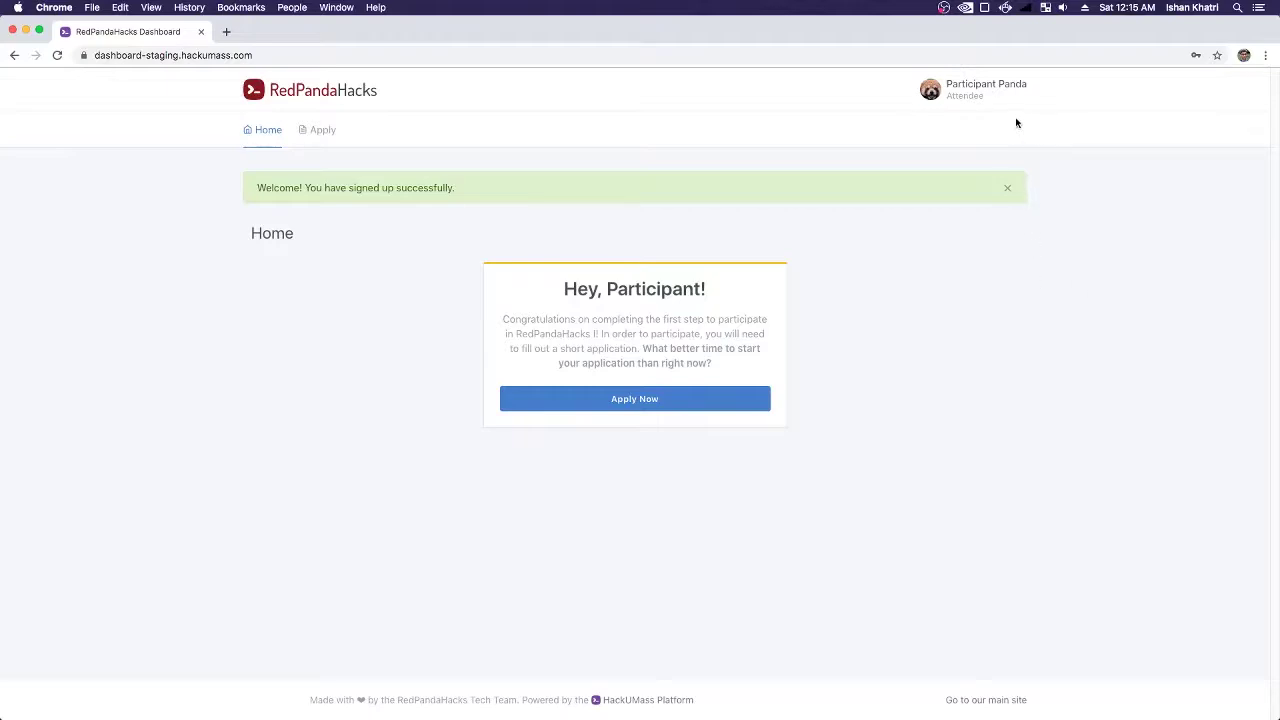
pyautogui.click(970, 102)
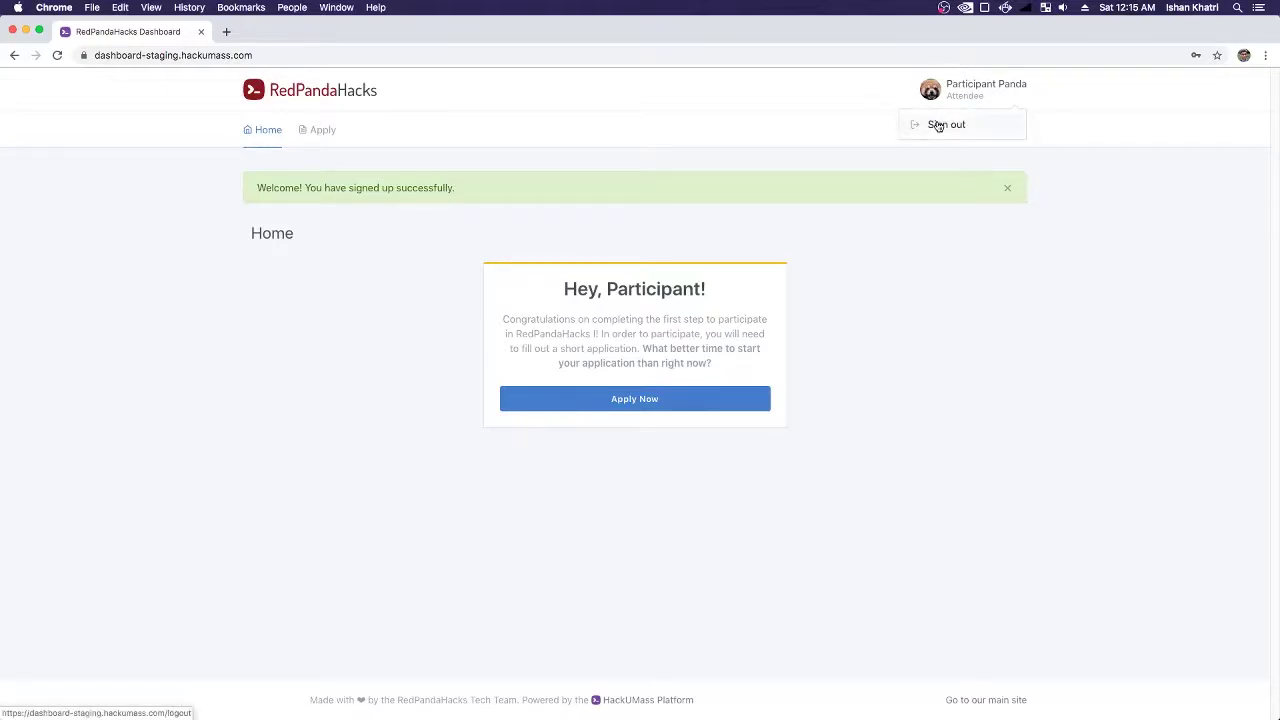
pyautogui.click(1021, 306)
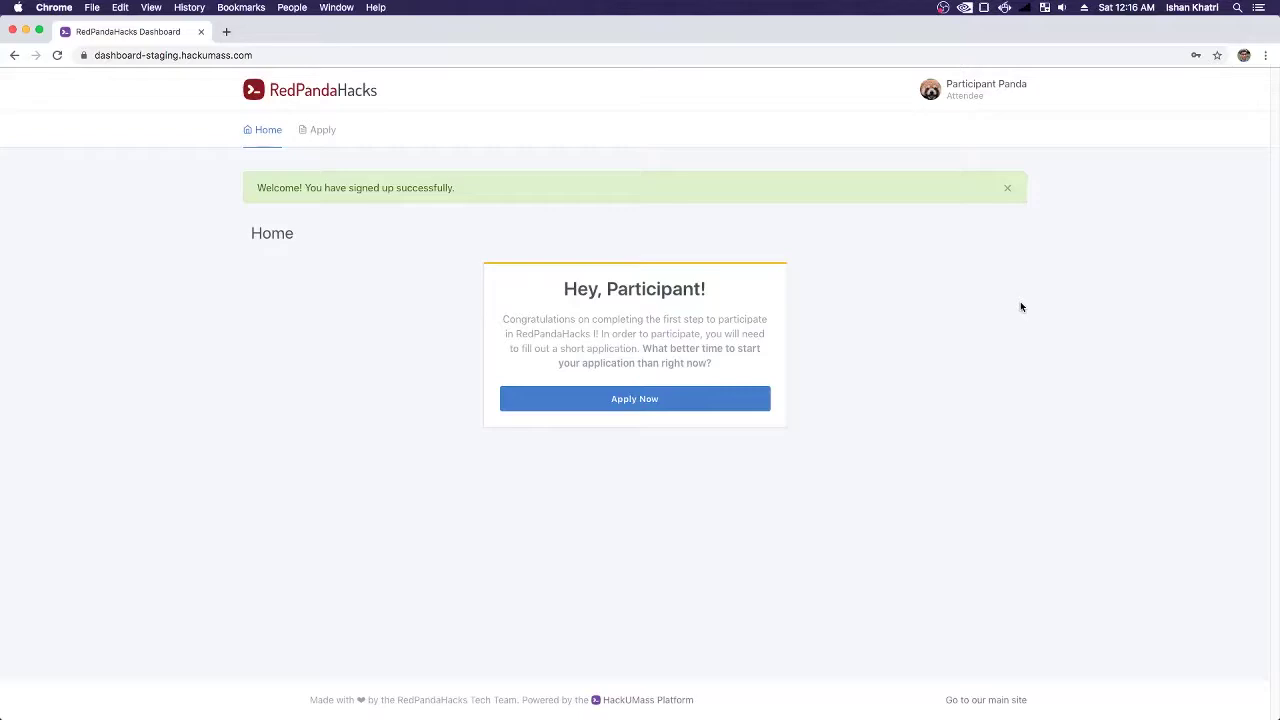
# - Open the application form and enter the applicant's full name and phone number
pyautogui.click(688, 402)
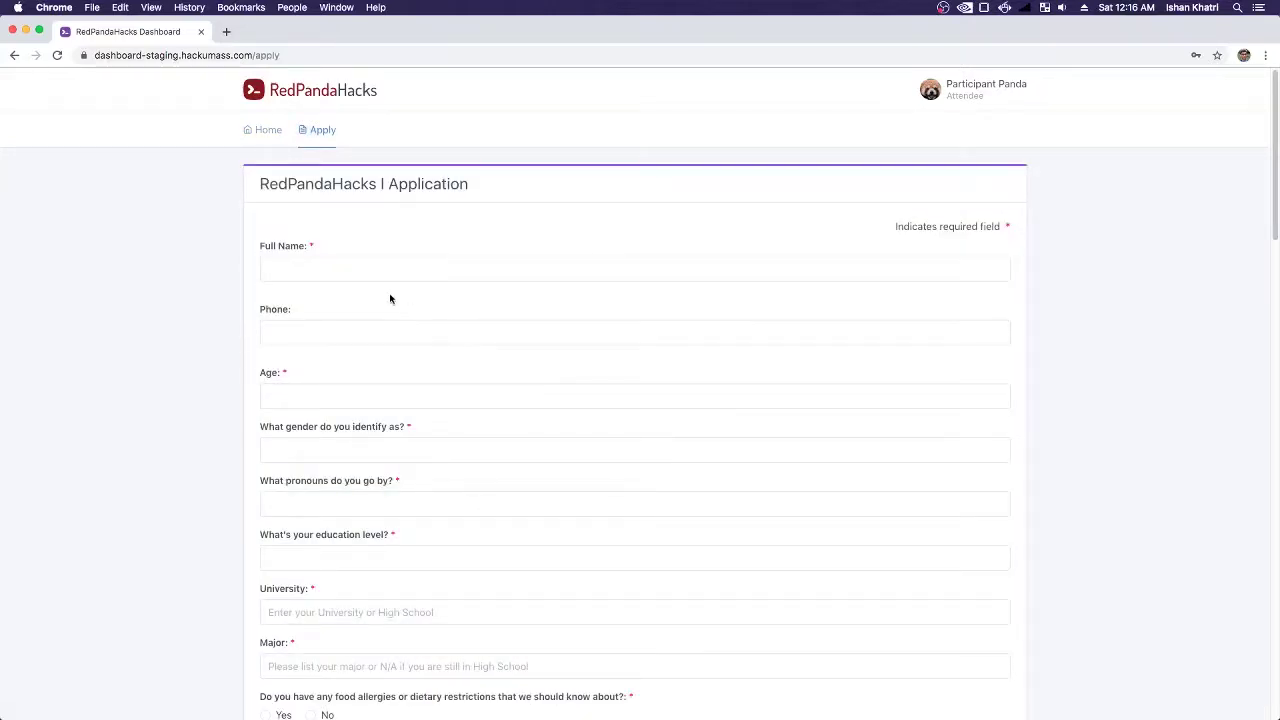
pyautogui.click(353, 279)
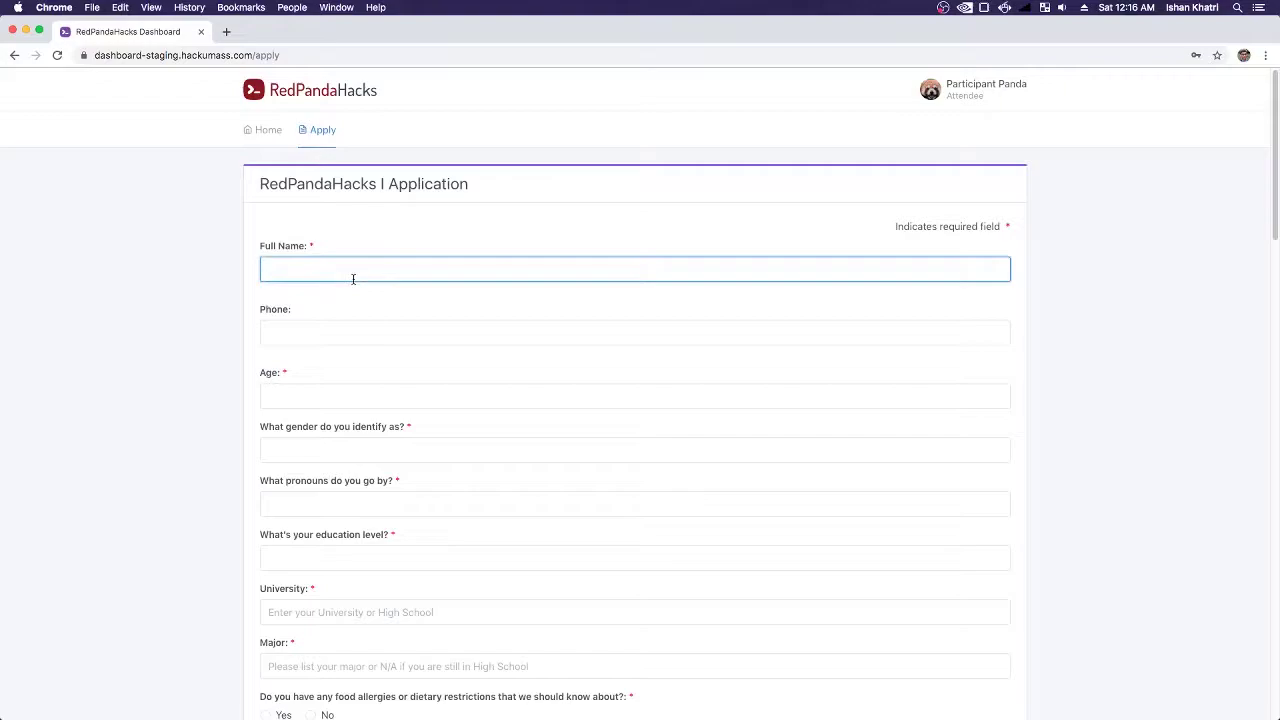
pyautogui.write('Participant Panda')
pyautogui.click(297, 341)
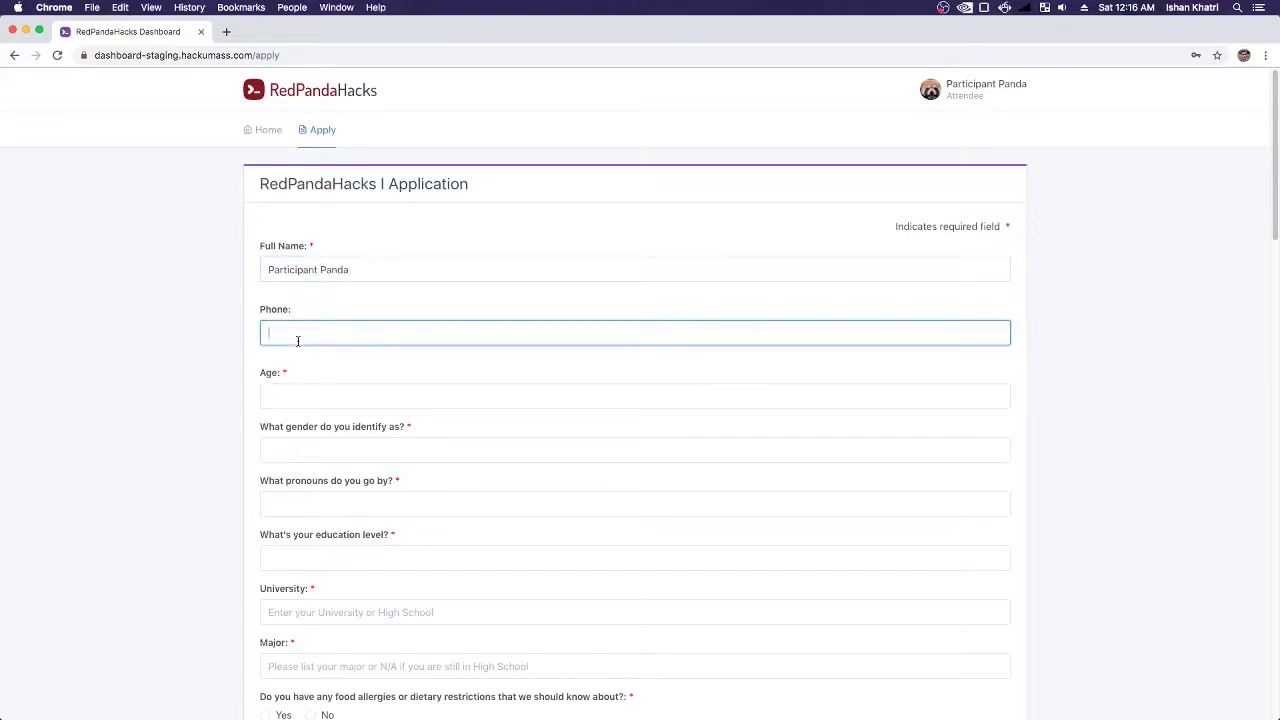
pyautogui.write('1234567890')
# - Choose age 21, gender Man and pronouns he/him
pyautogui.click(290, 396)
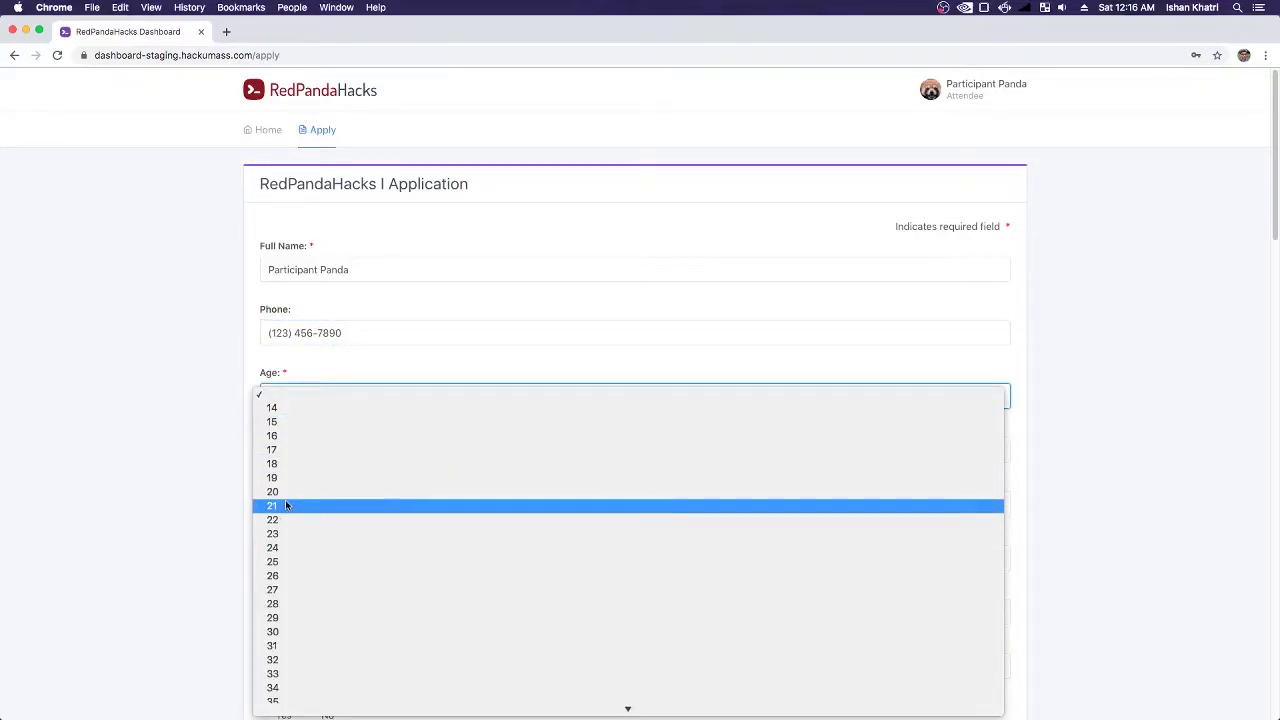
pyautogui.click(285, 505)
pyautogui.click(360, 458)
pyautogui.click(349, 461)
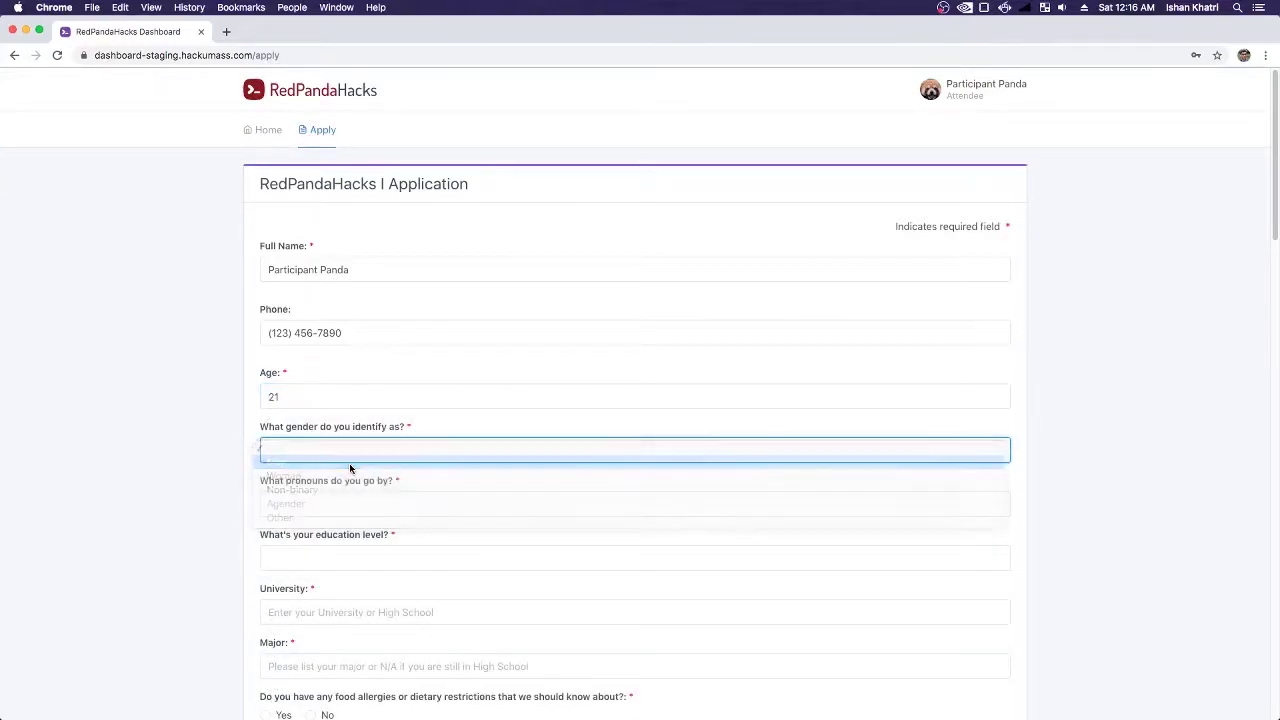
pyautogui.click(345, 505)
pyautogui.click(326, 517)
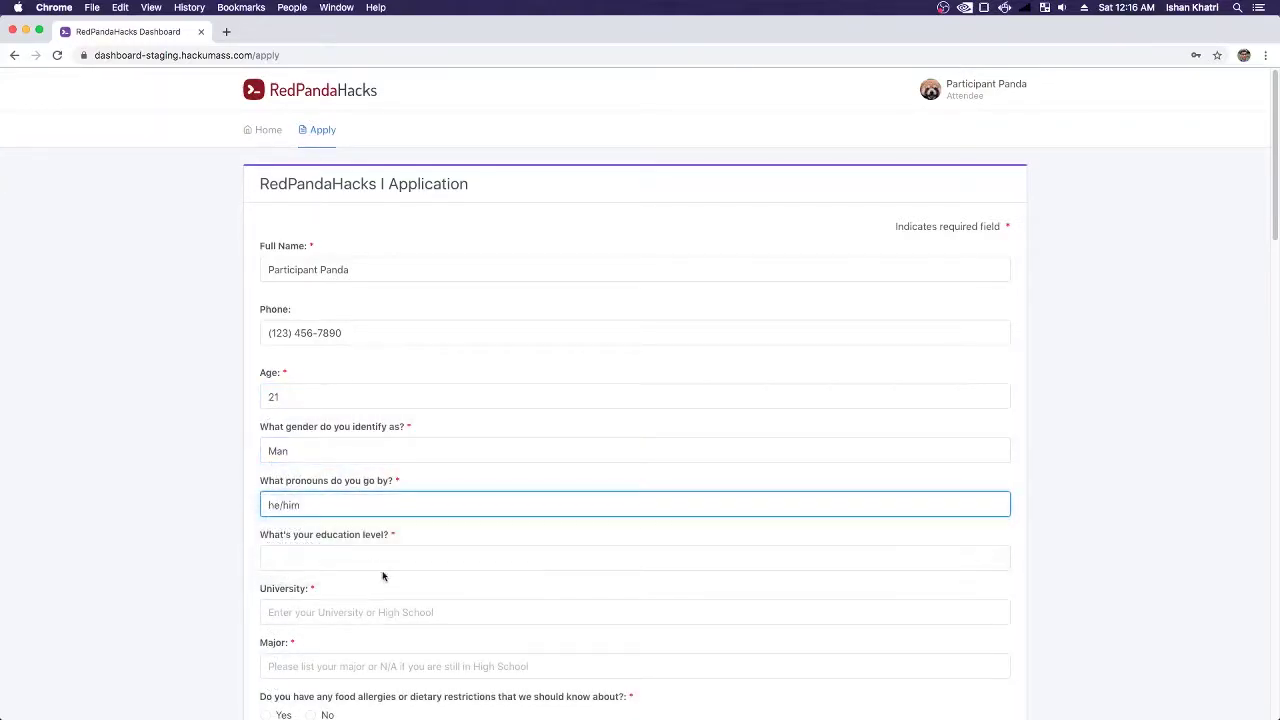
pyautogui.scroll(-1, 379, 573)
pyautogui.click(392, 510)
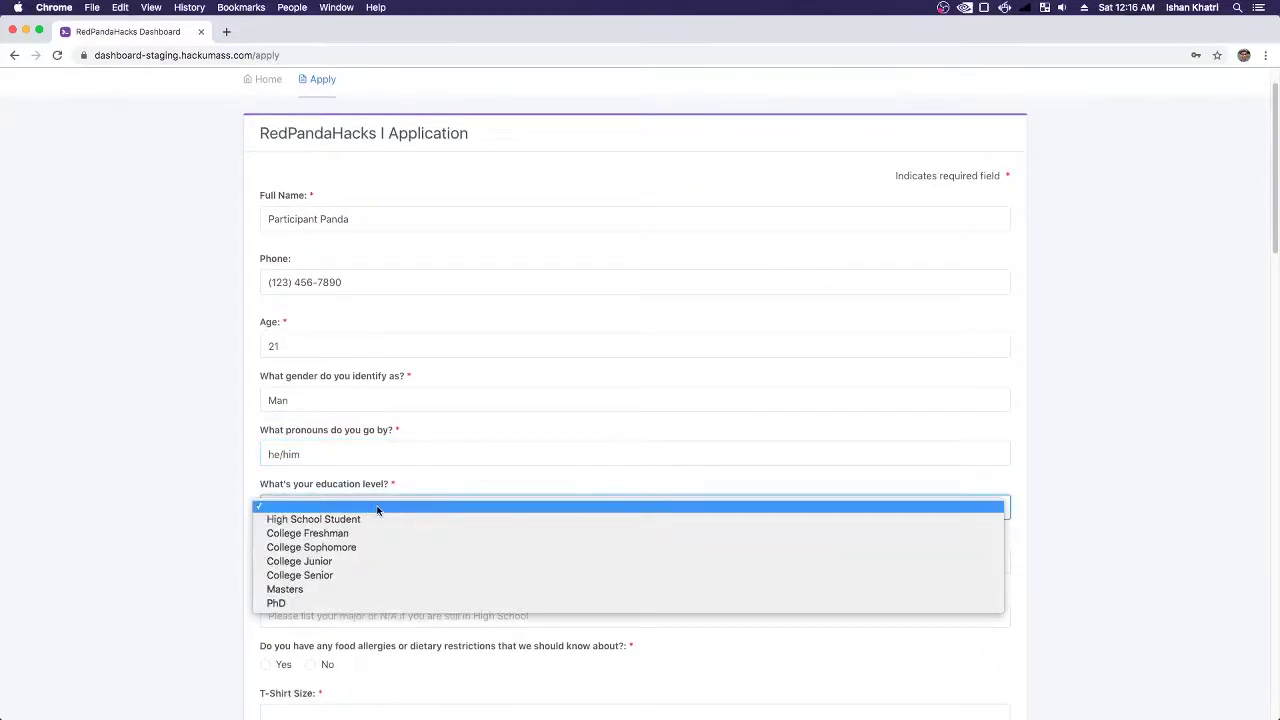
# - Set education to College Senior at University of Massachusetts Amherst, majoring in Computer Science
pyautogui.click(352, 577)
pyautogui.scroll(-5, 352, 580)
pyautogui.click(330, 275)
pyautogui.write('University of')
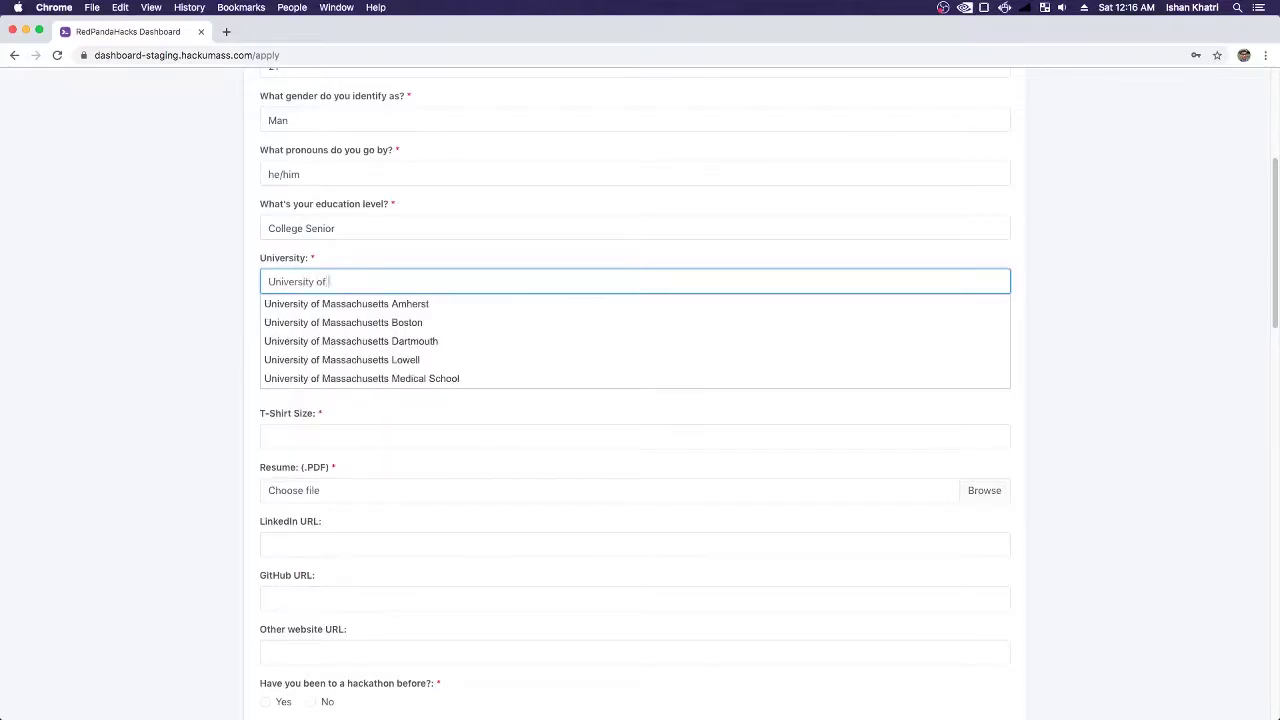
pyautogui.click(320, 303)
pyautogui.click(355, 336)
pyautogui.write('Com')
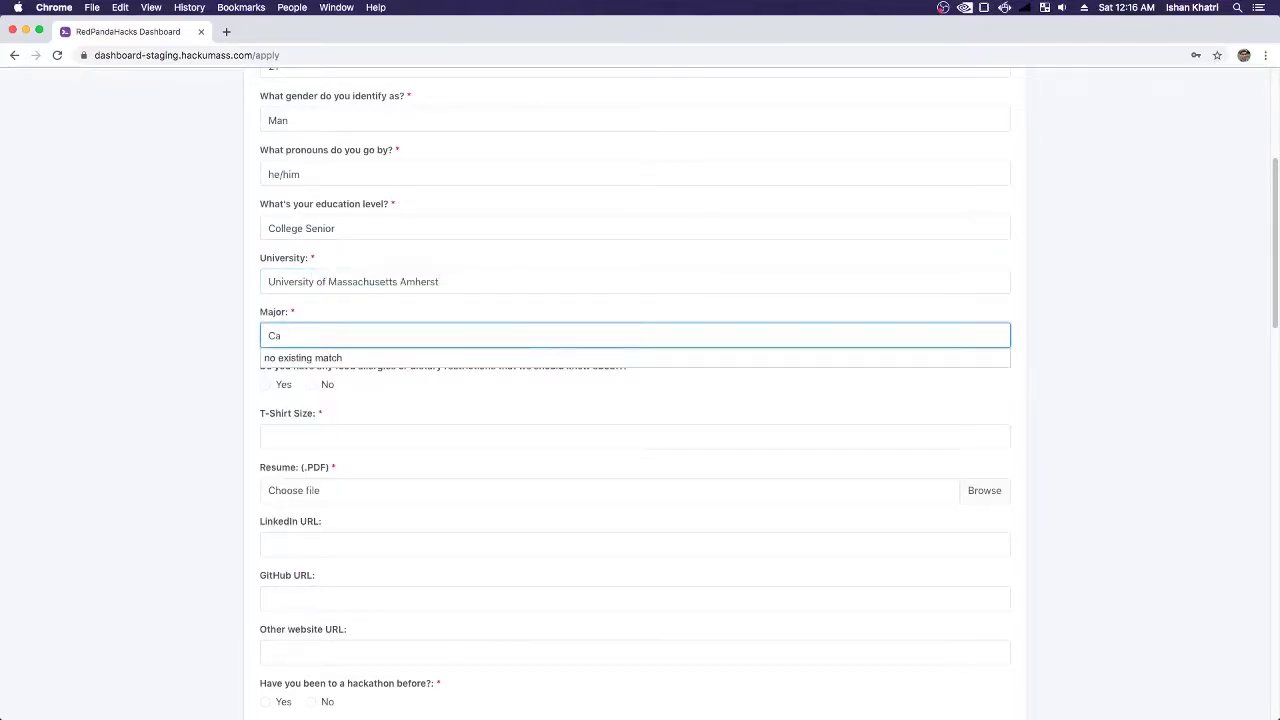
pyautogui.write('puter Sc')
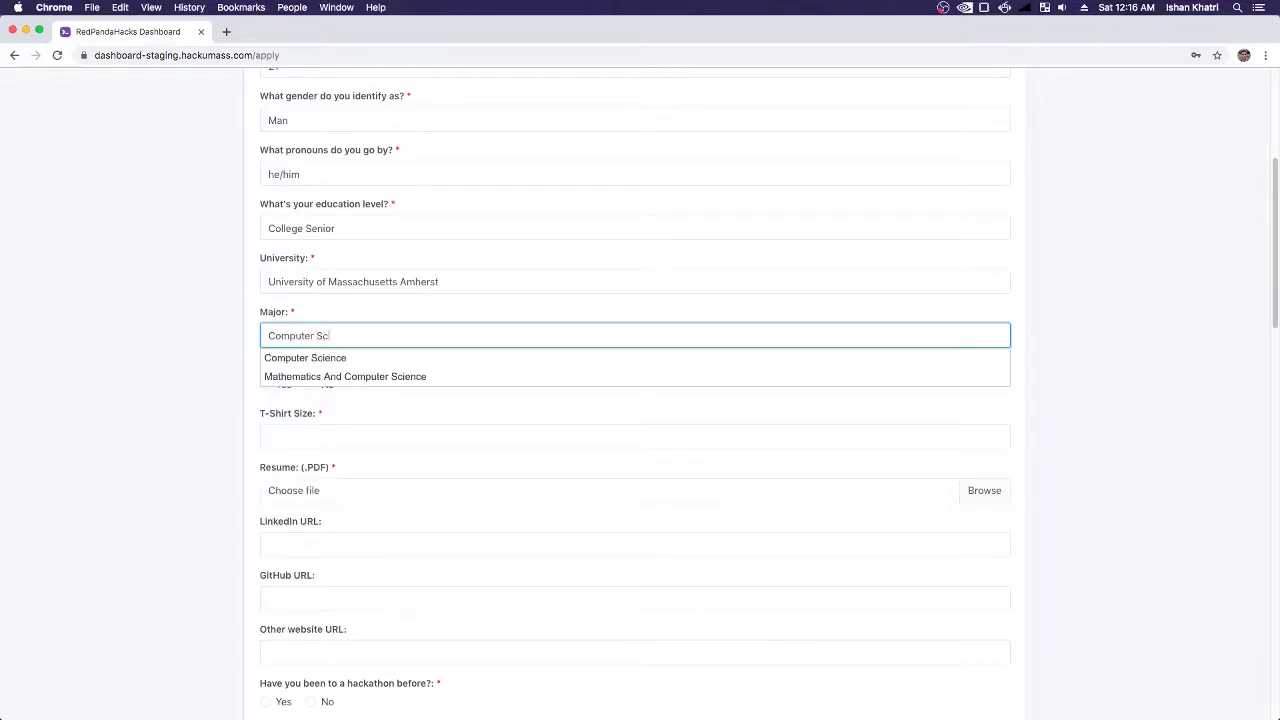
pyautogui.press('Down')
pyautogui.press('Return')
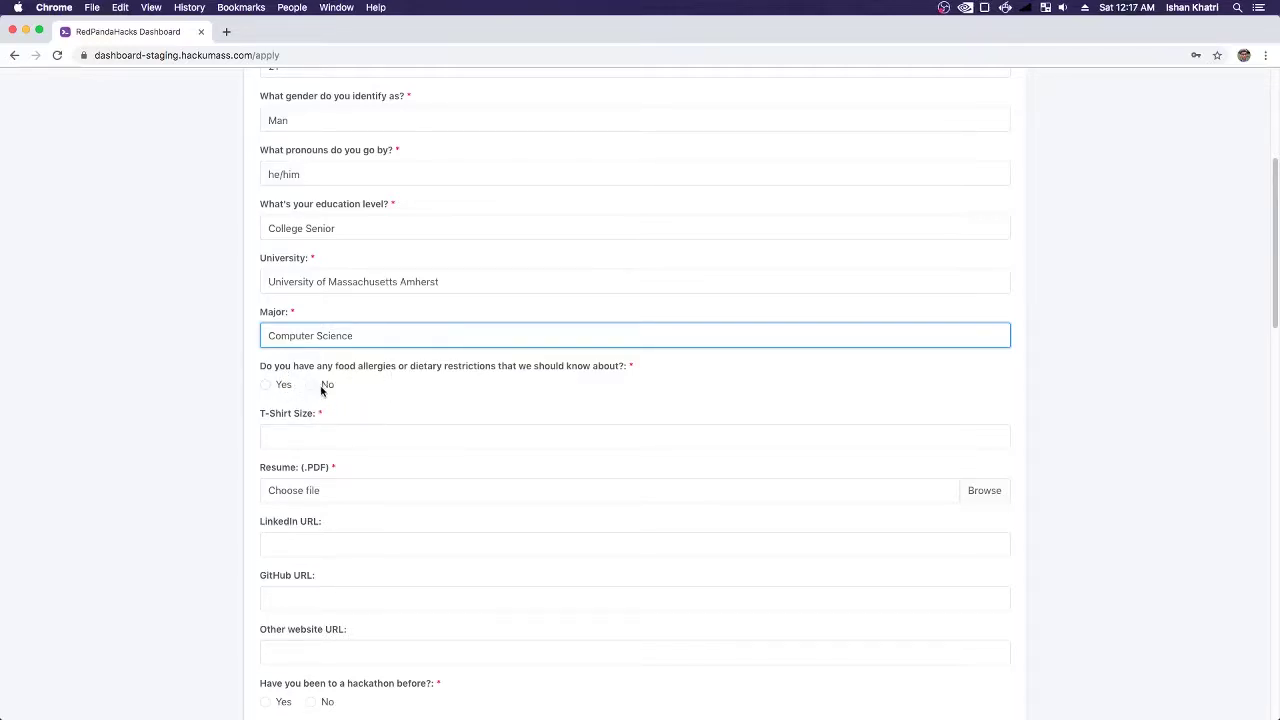
# - Answer yes to food allergies and note 'I only eat bamboo' as the dietary restriction
pyautogui.click(320, 388)
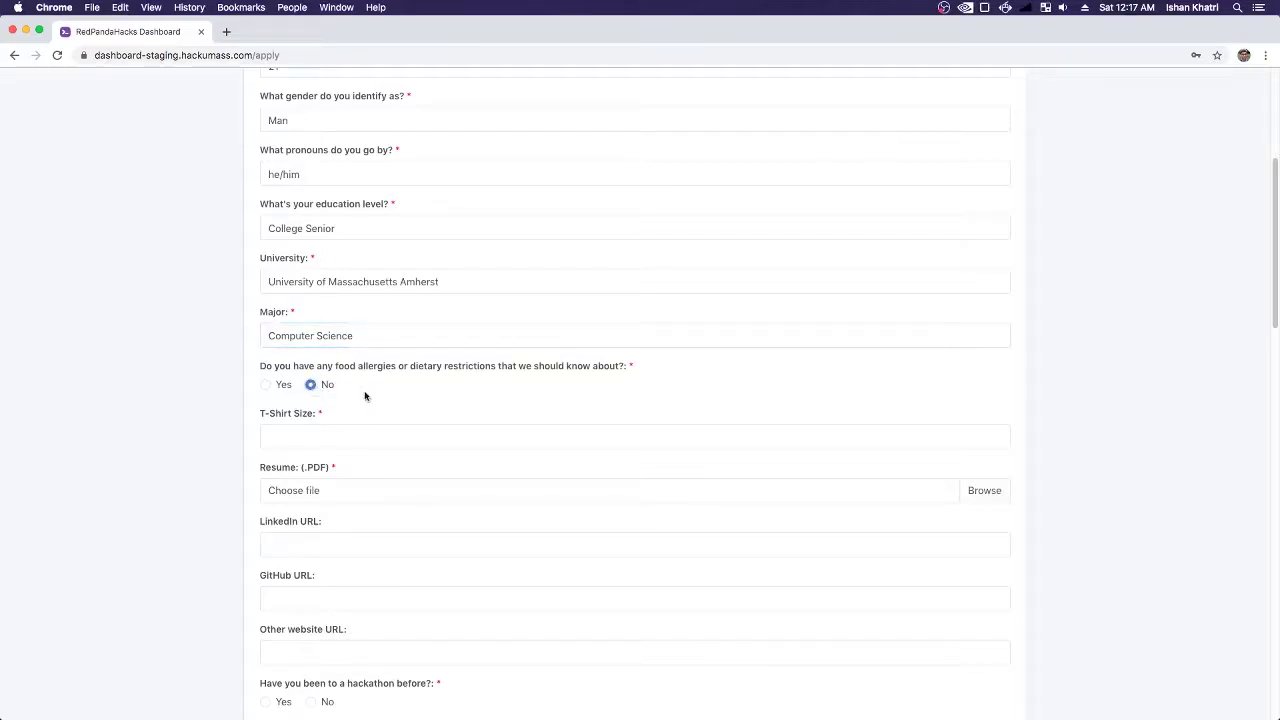
pyautogui.click(266, 385)
pyautogui.click(358, 443)
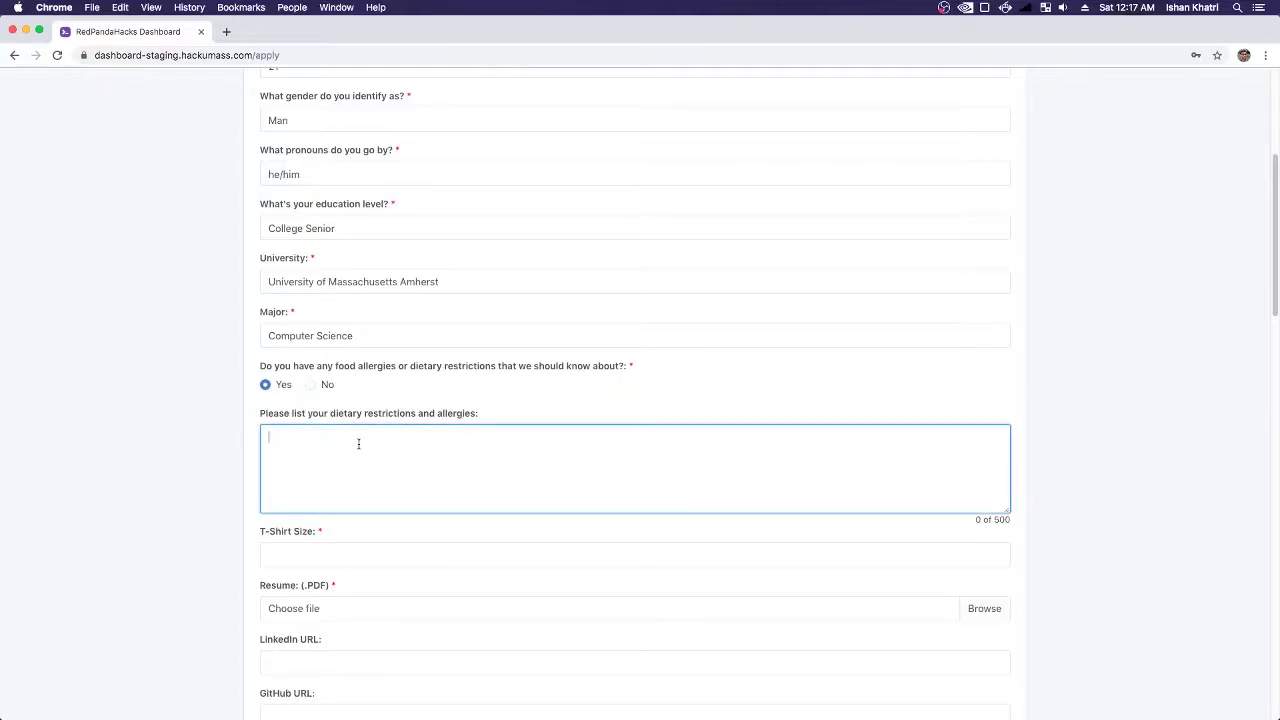
pyautogui.write('I only eat bamboo')
# - Set the T-shirt size to XS
pyautogui.click(354, 560)
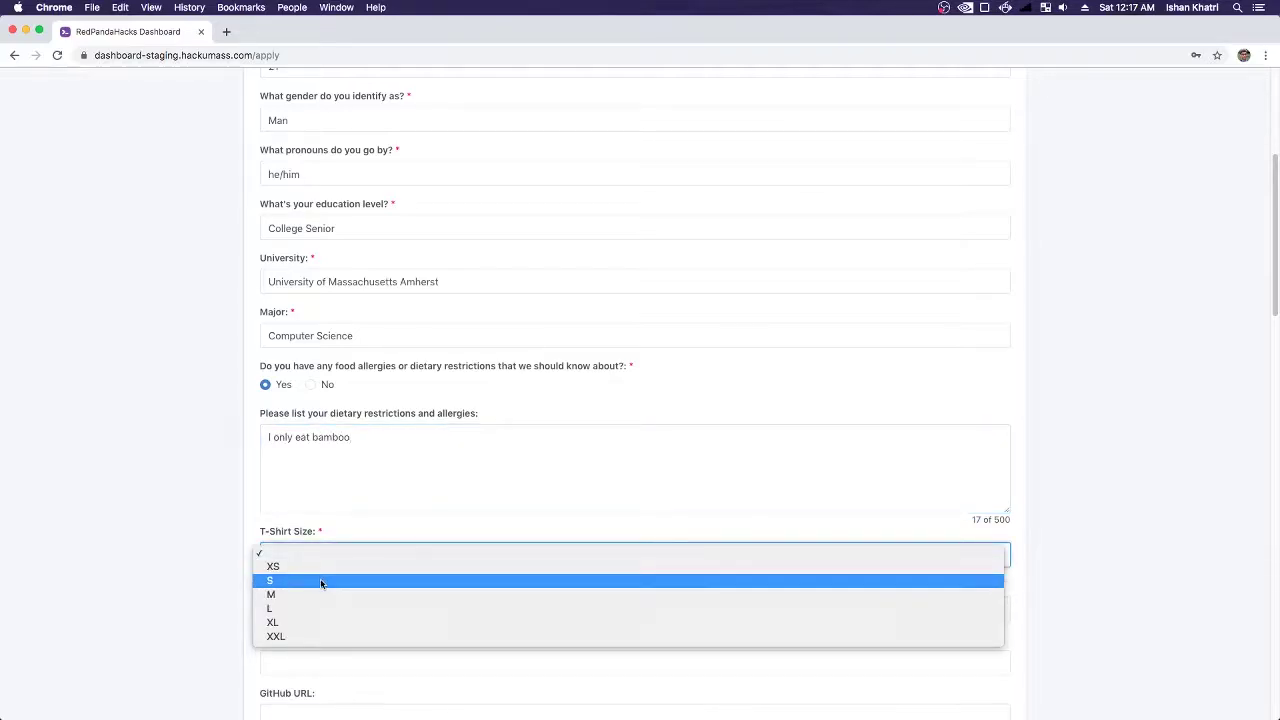
pyautogui.click(323, 581)
pyautogui.click(284, 555)
pyautogui.click(274, 541)
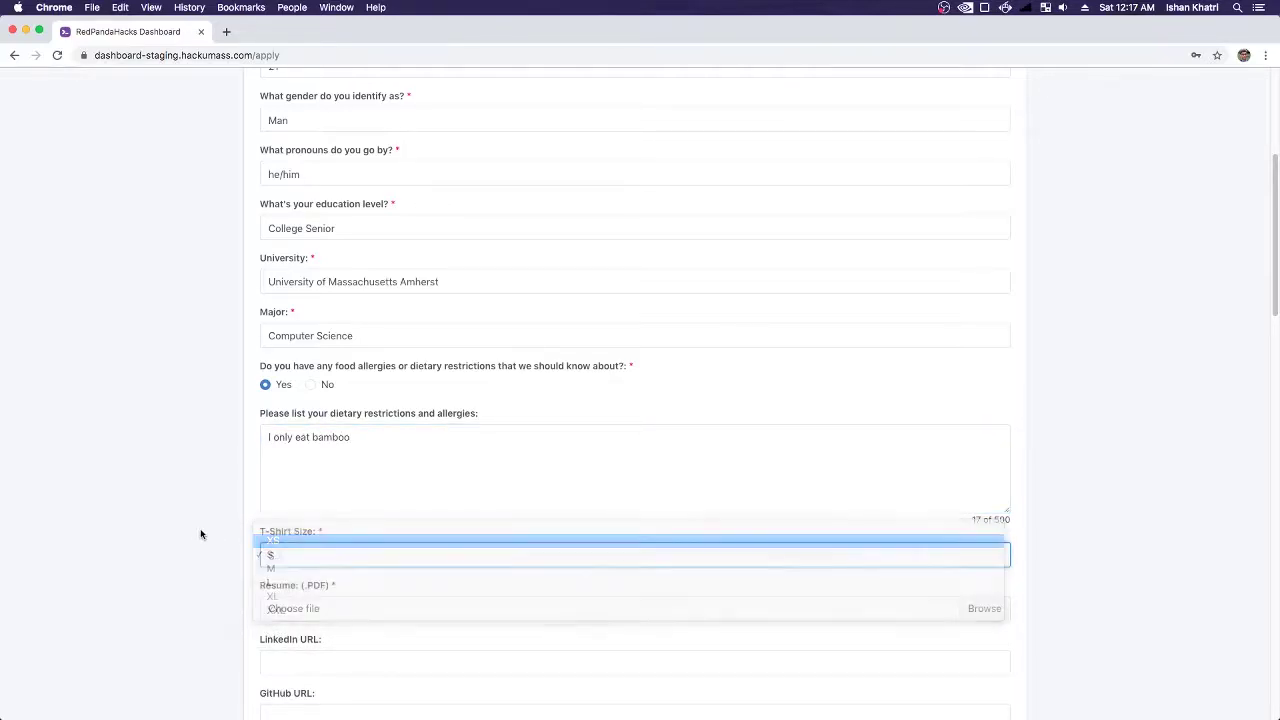
pyautogui.scroll(-2, 203, 522)
pyautogui.scroll(-2, 260, 518)
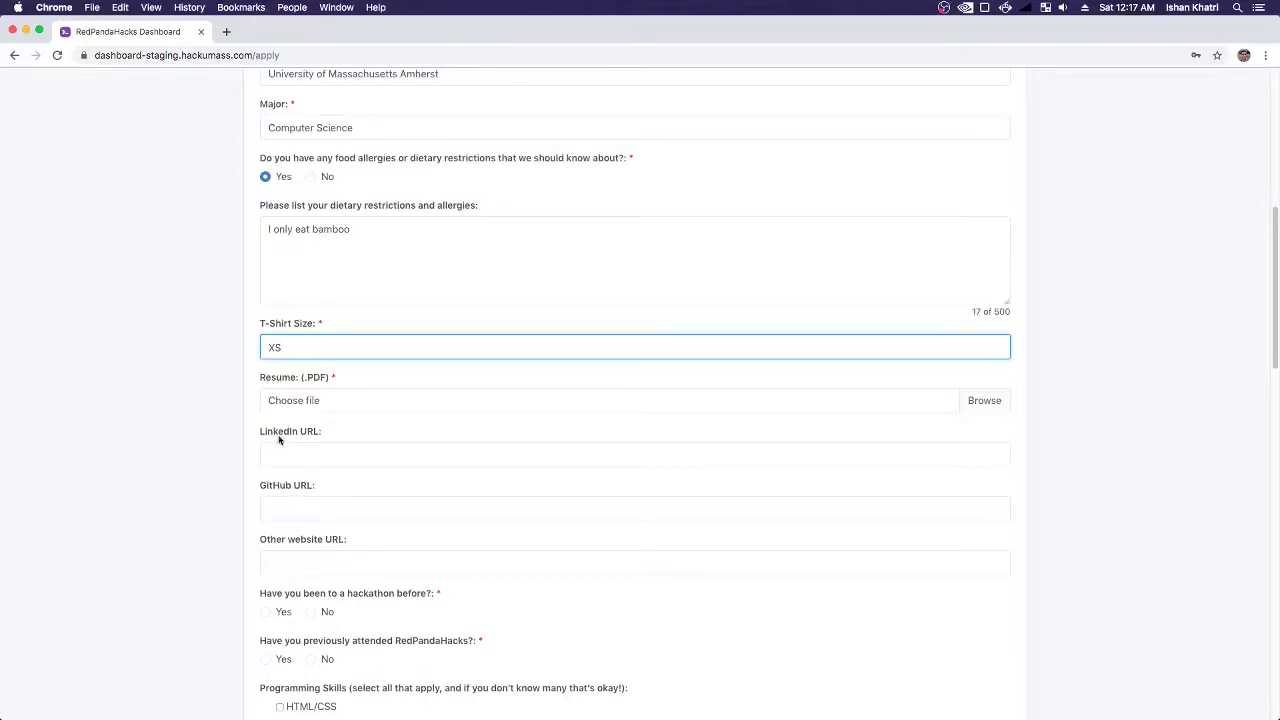
# - Choose PPandaResume.pdf in the file dialog as the resume attachment
pyautogui.click(318, 405)
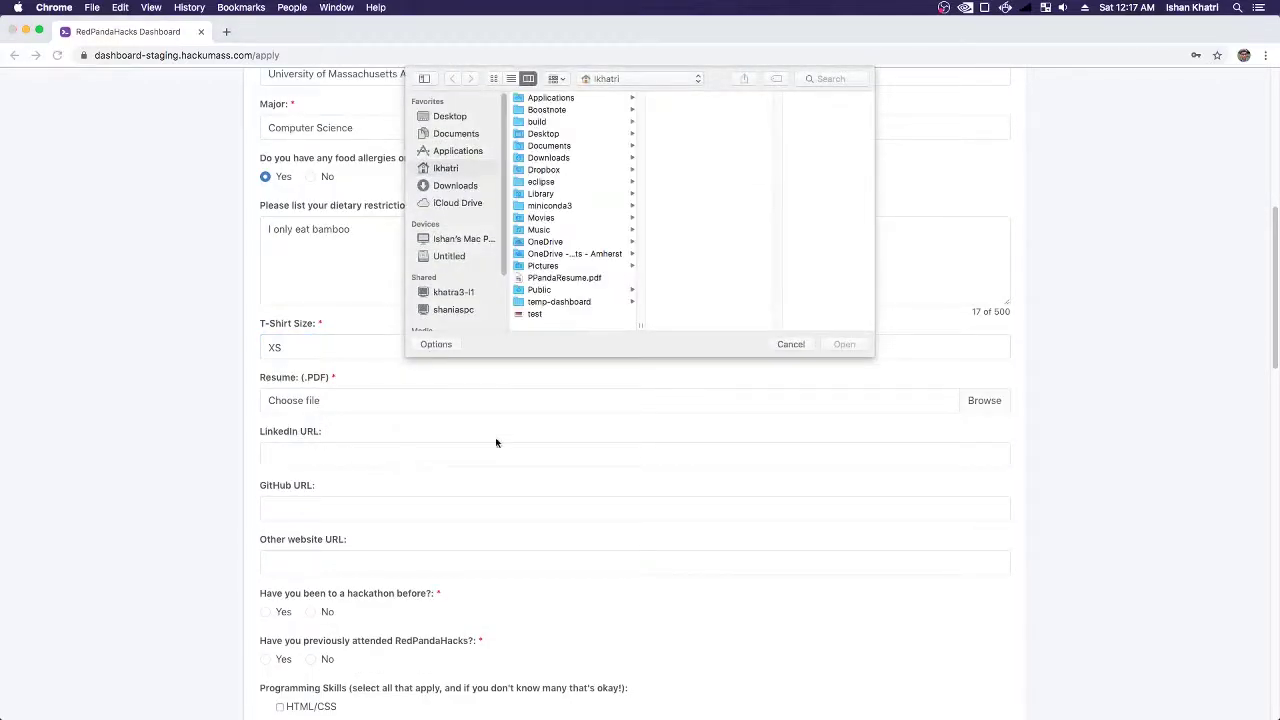
pyautogui.click(576, 277)
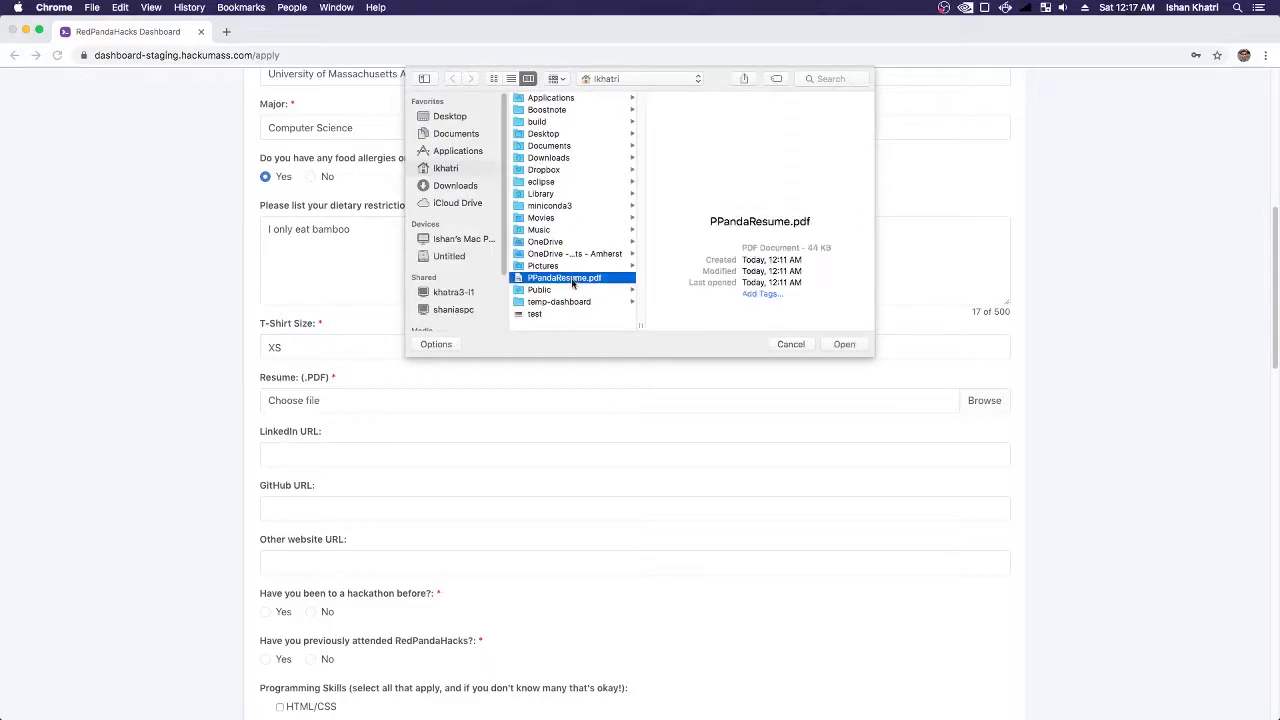
pyautogui.click(844, 344)
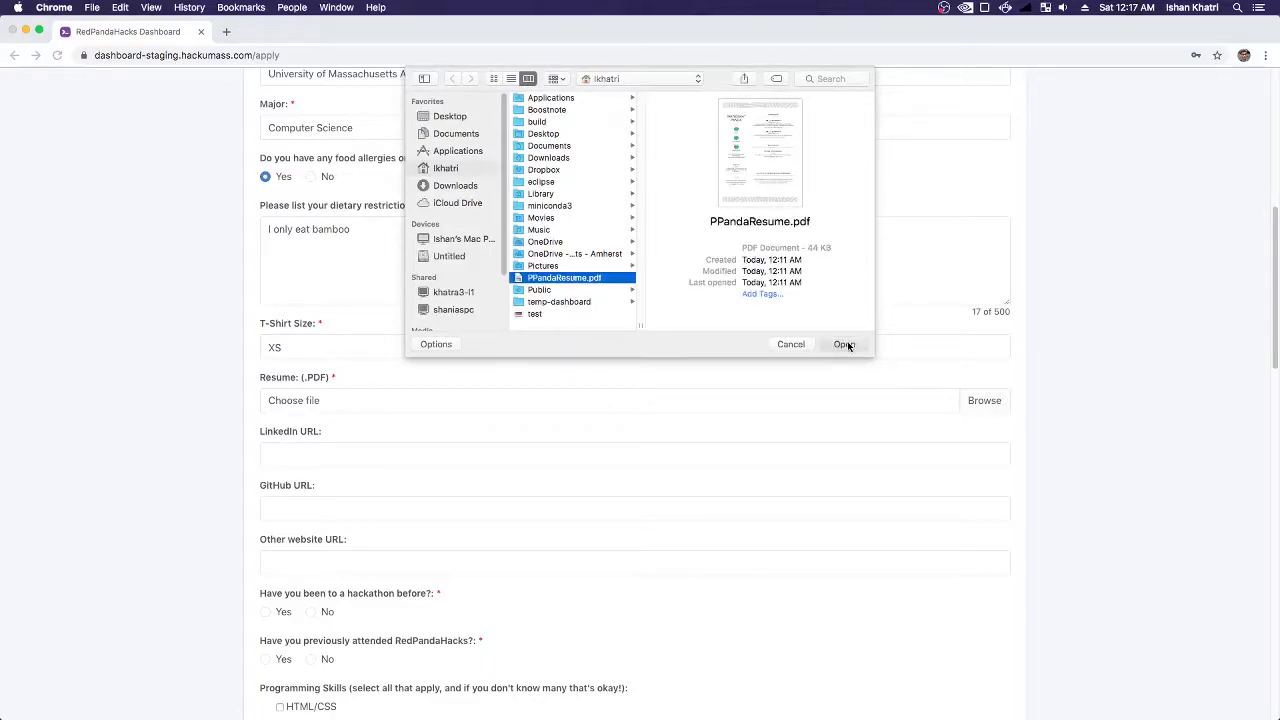
pyautogui.scroll(-2, 540, 426)
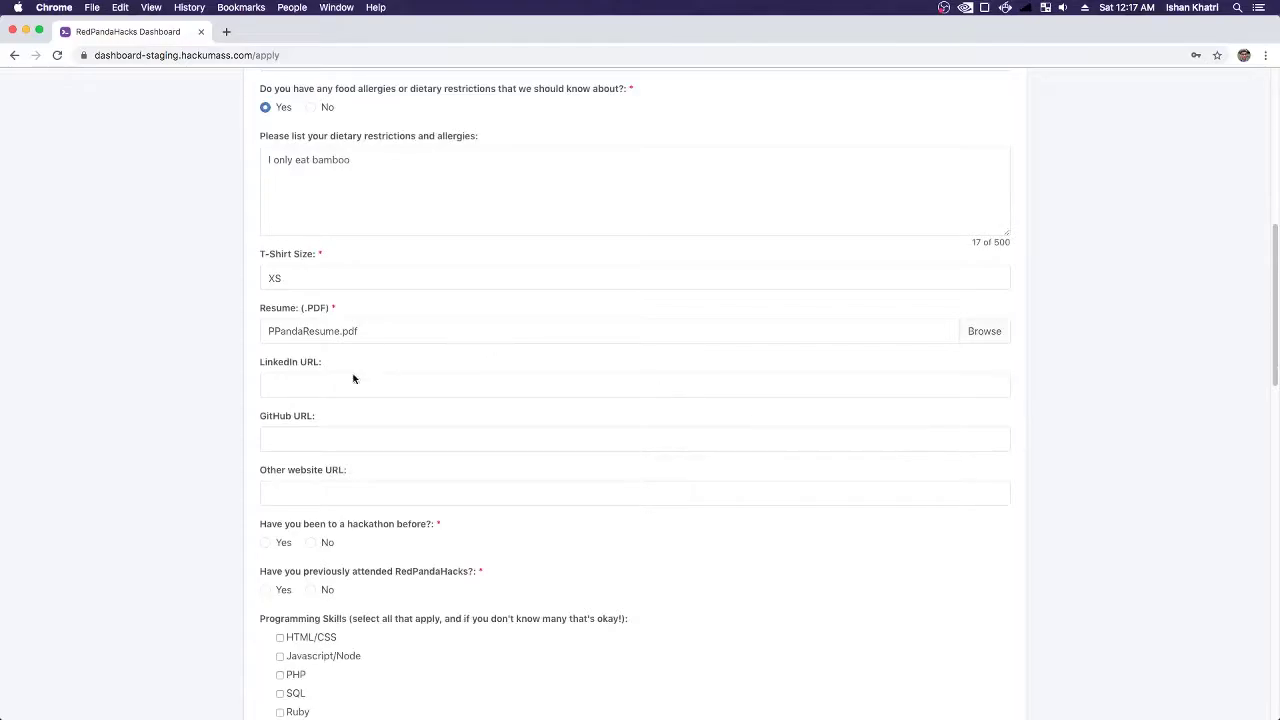
# - Skip the LinkedIn and GitHub fields and answer Yes to prior hackathons, with 3 attended
pyautogui.click(322, 384)
pyautogui.scroll(-2, 388, 398)
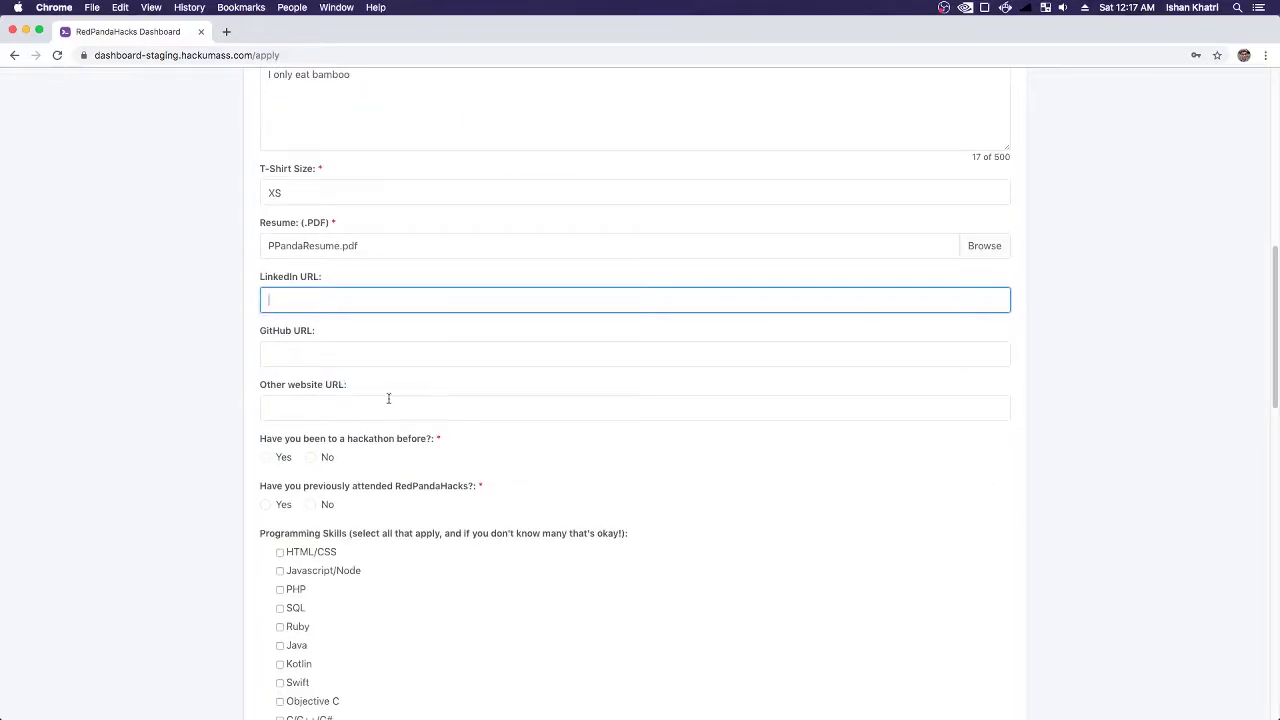
pyautogui.click(328, 364)
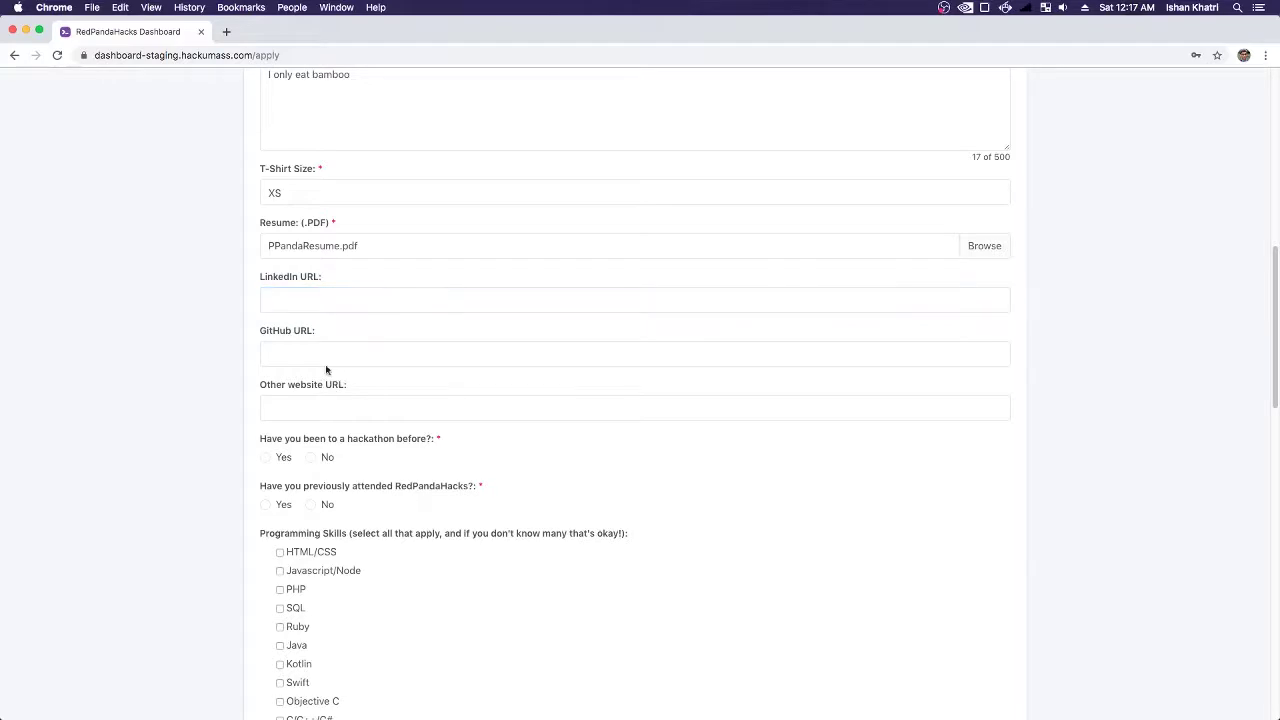
pyautogui.scroll(-2, 332, 425)
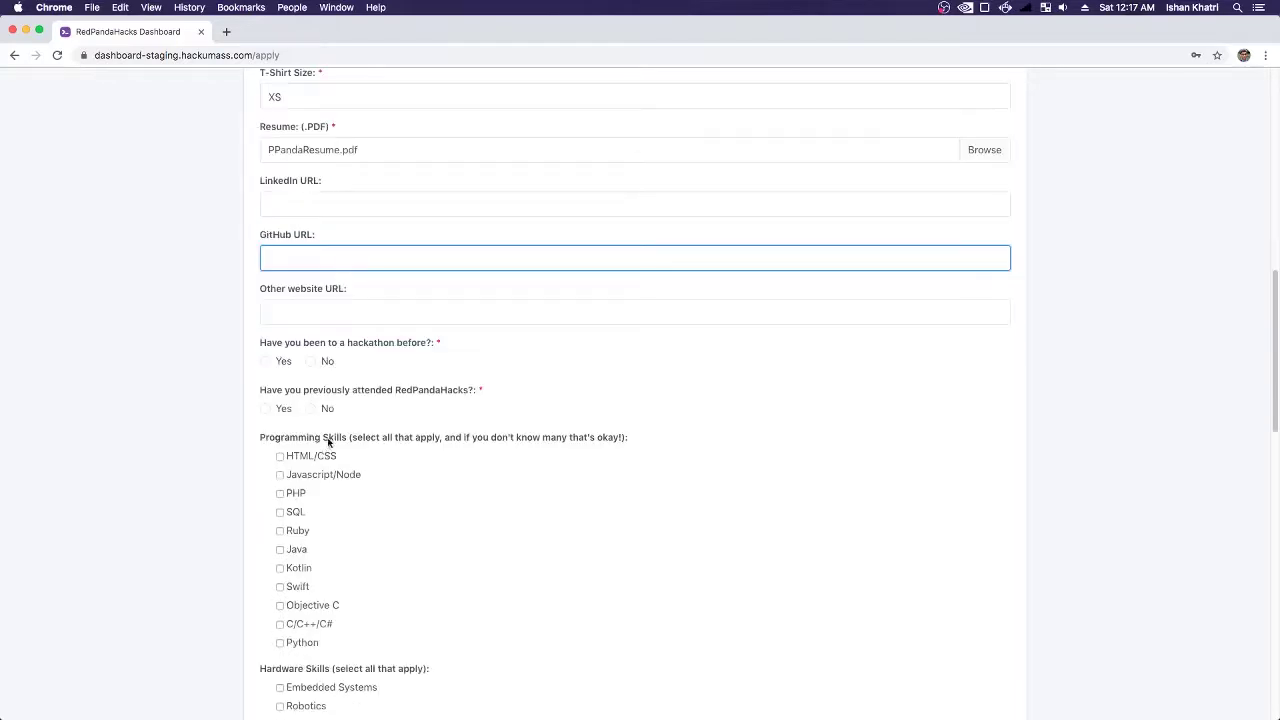
pyautogui.click(310, 363)
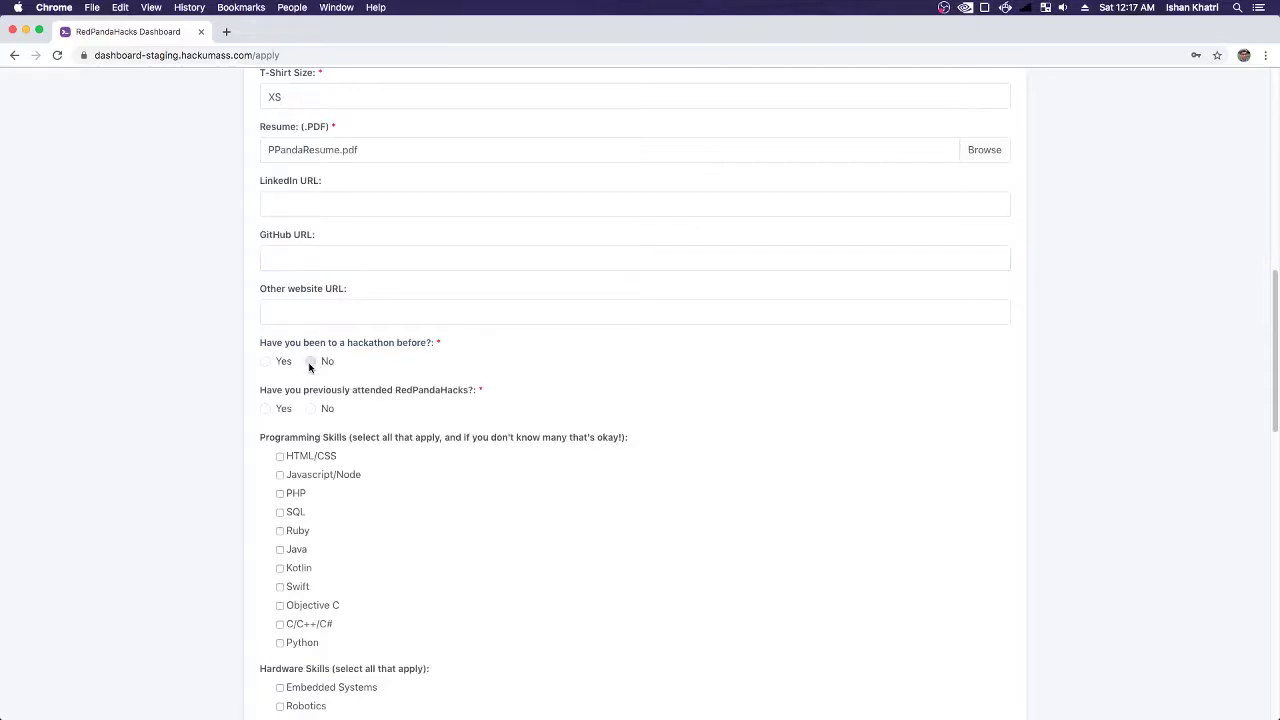
pyautogui.click(266, 362)
pyautogui.click(324, 411)
pyautogui.click(328, 413)
pyautogui.click(328, 413)
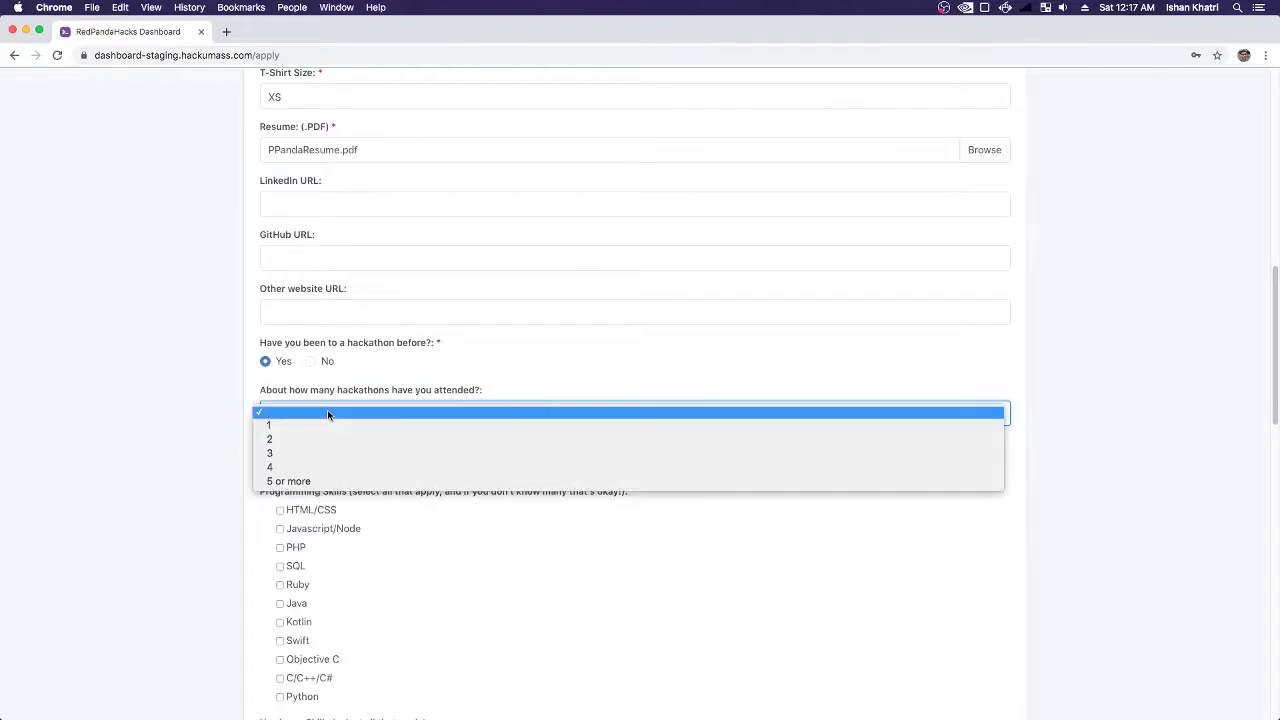
pyautogui.click(294, 453)
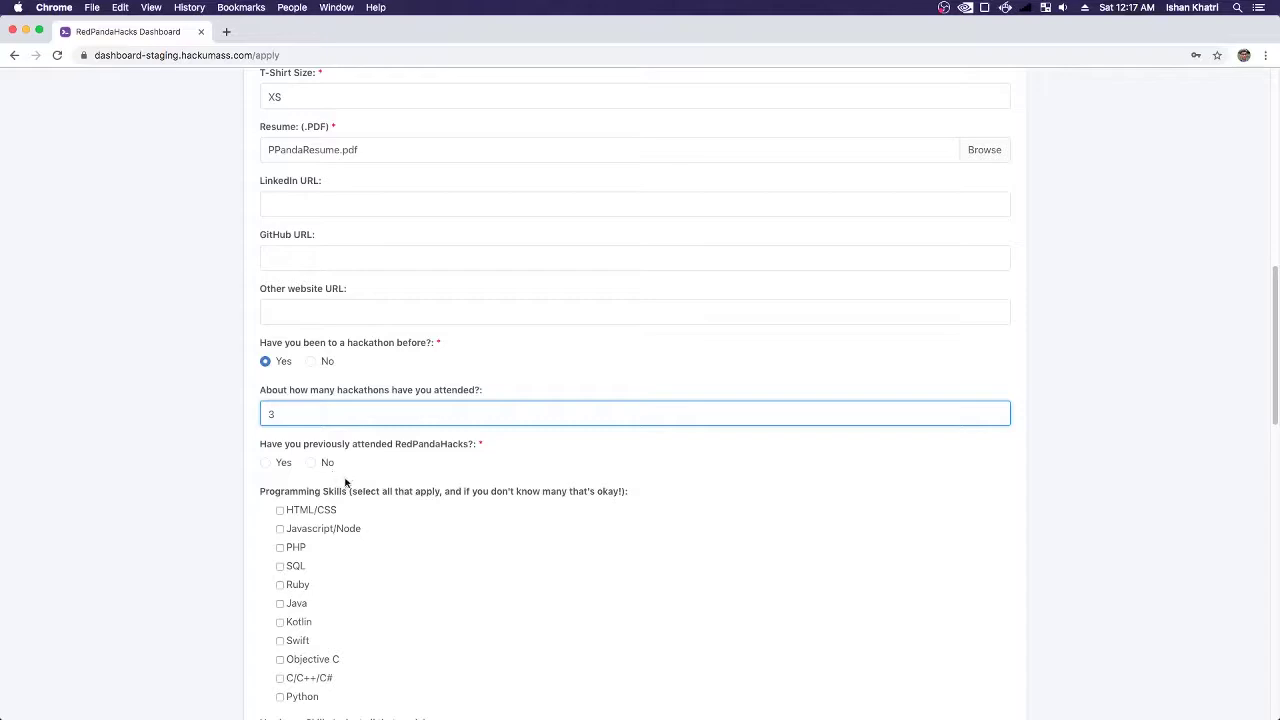
# - Mark Yes for having previously attended RedPandaHacks
pyautogui.click(316, 466)
pyautogui.scroll(-2, 383, 483)
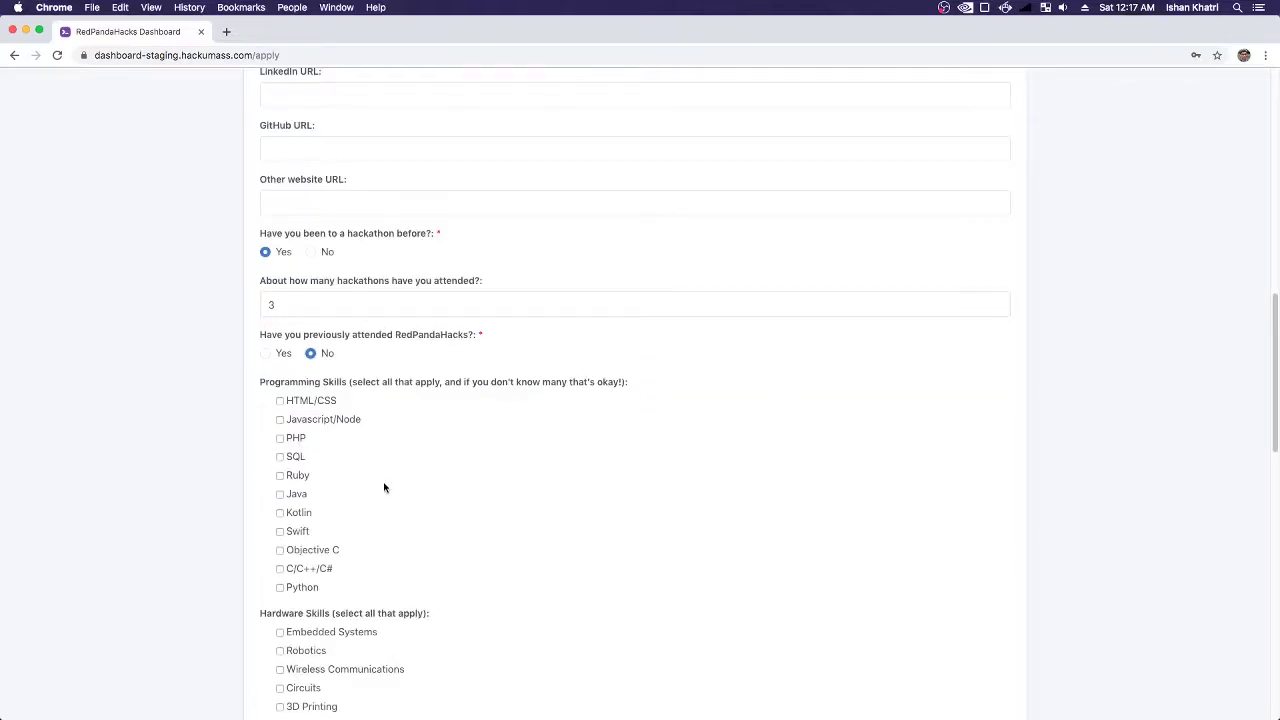
pyautogui.rightClick(276, 358)
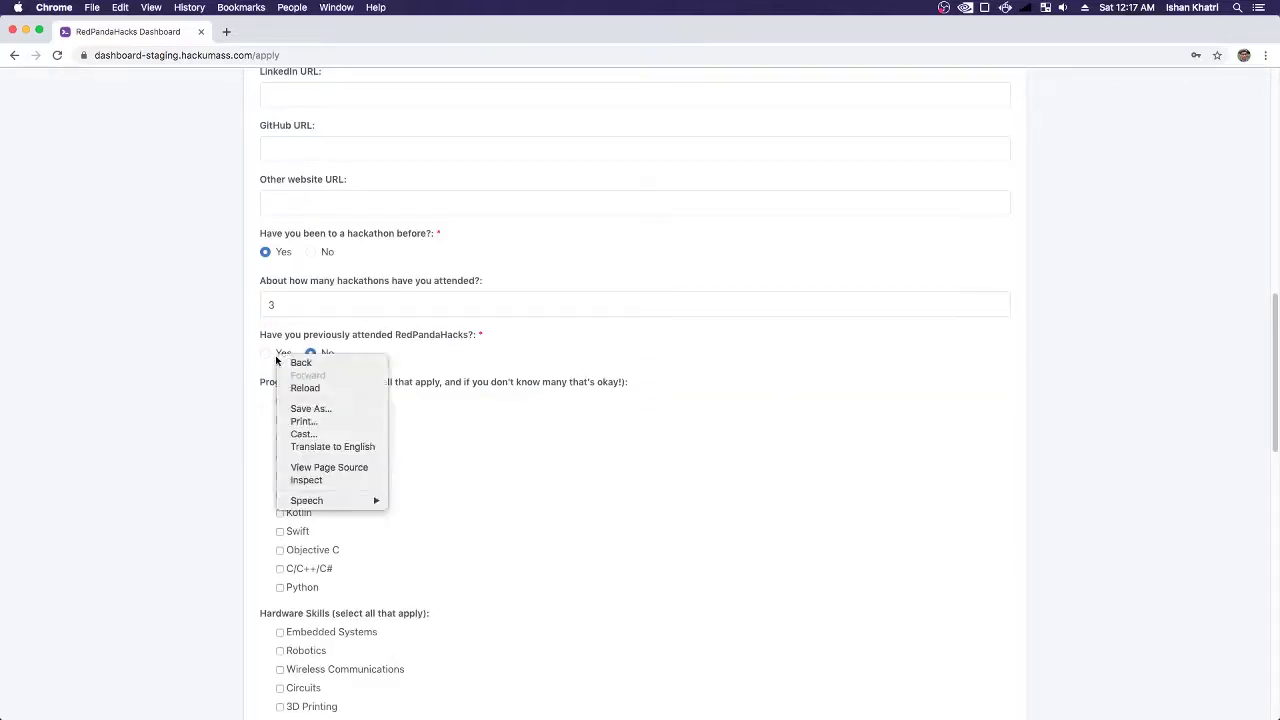
pyautogui.click(266, 355)
pyautogui.click(320, 413)
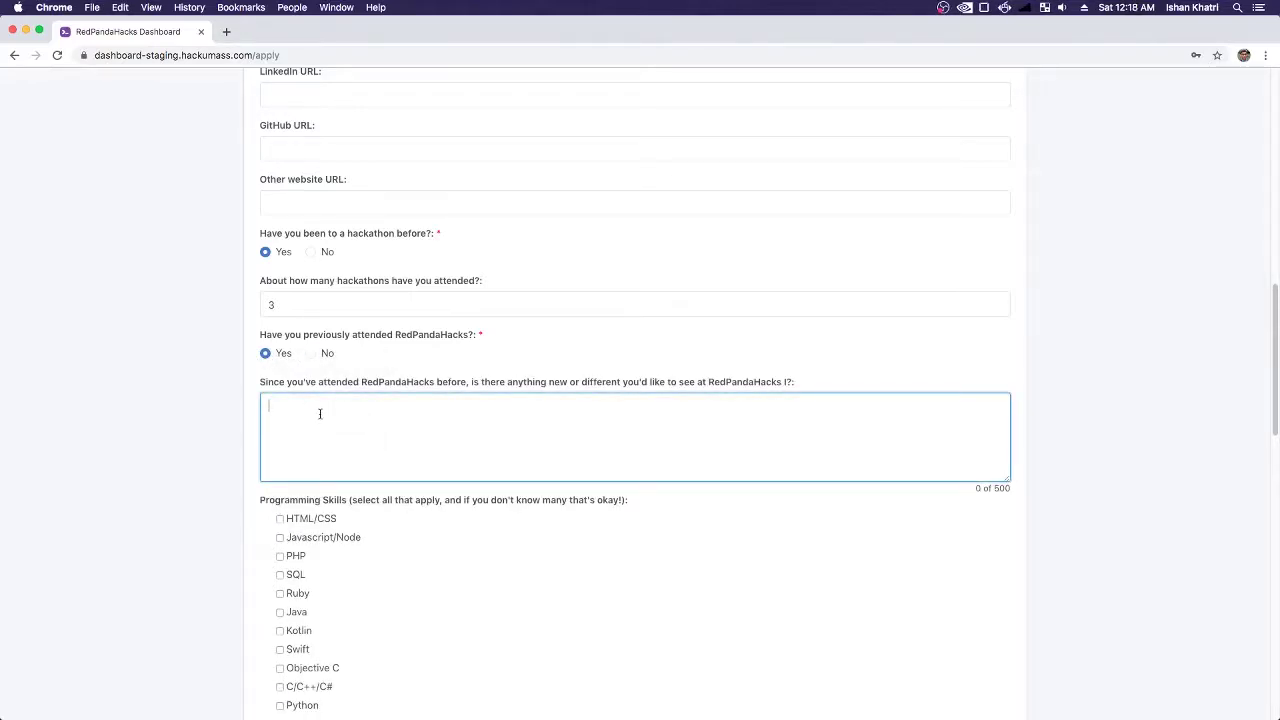
# - Write the feedback 'I'd like more variety in the bamboo selection'
pyautogui.write("I'd like more variety in the bamboo selection.")
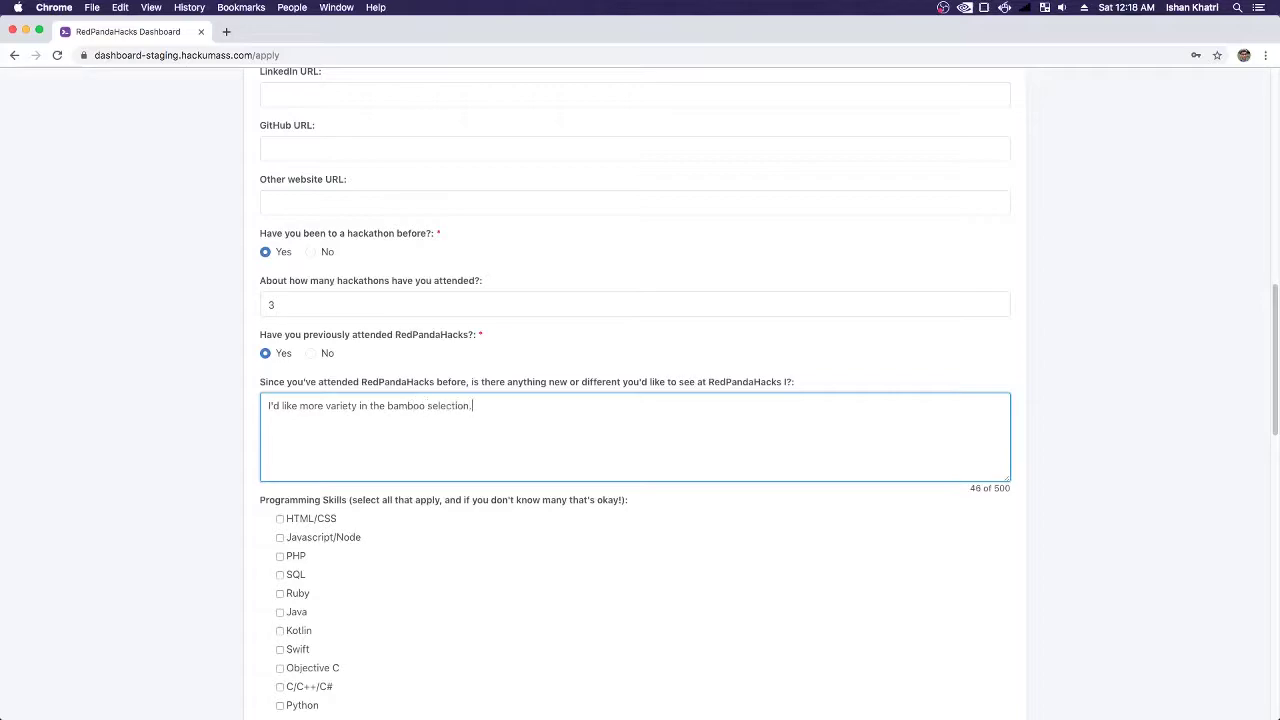
pyautogui.scroll(-3, 346, 505)
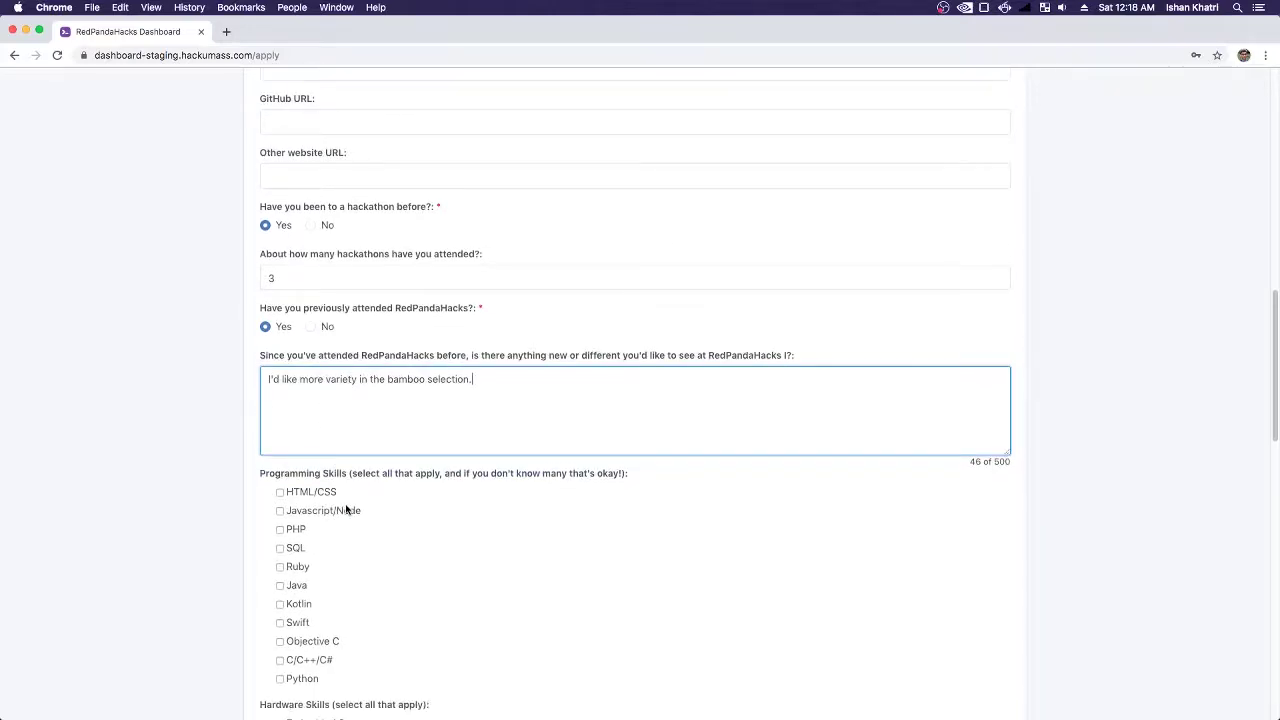
pyautogui.scroll(-3, 346, 508)
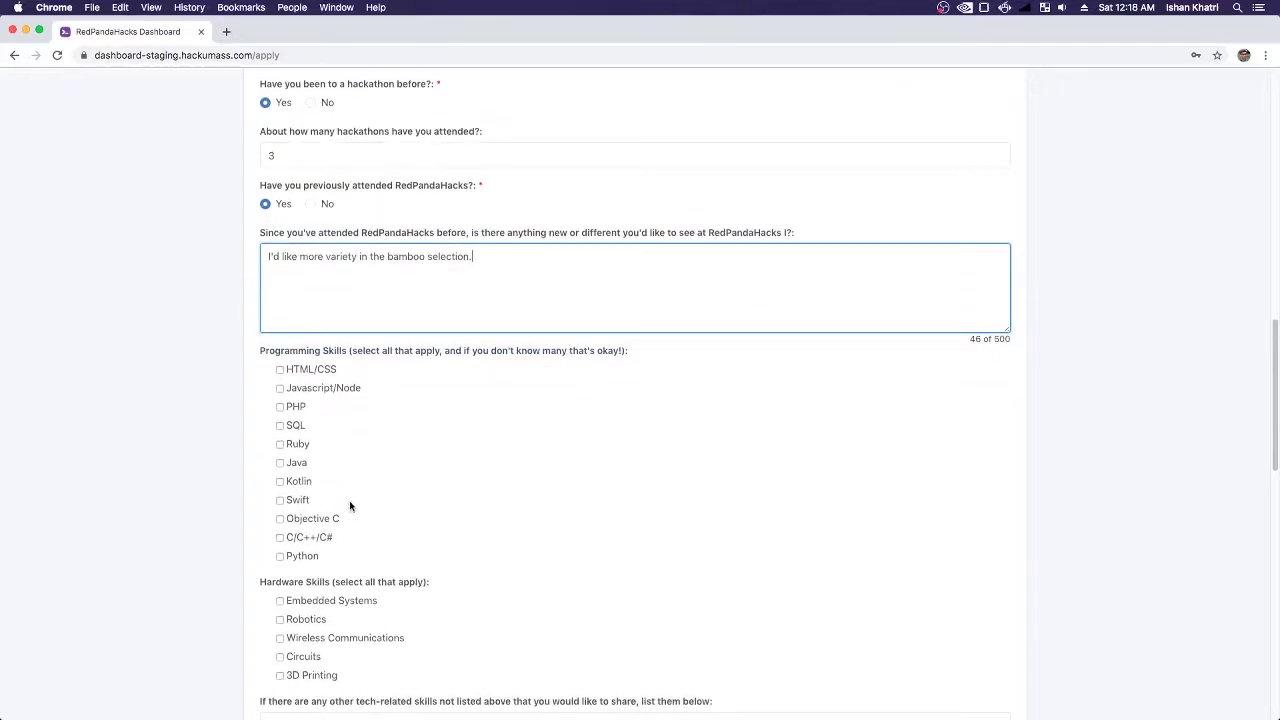
# - Tick Ruby and Python as programming skills
pyautogui.click(298, 445)
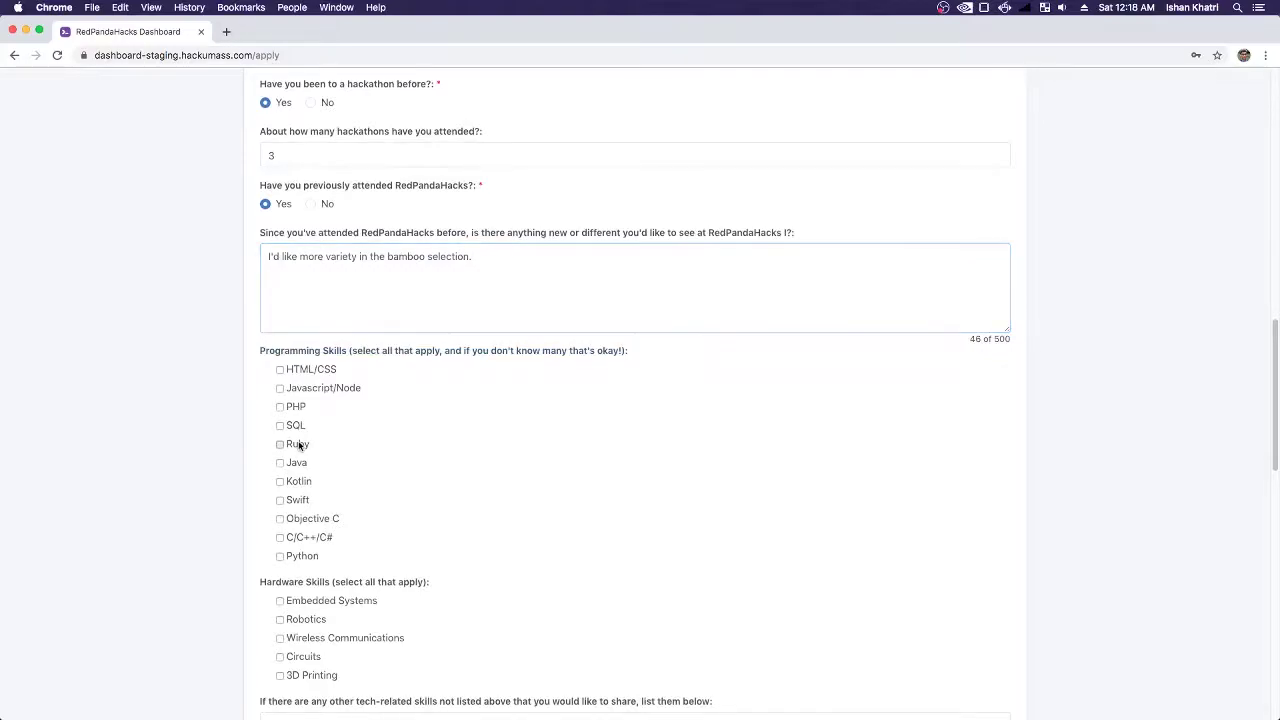
pyautogui.click(308, 555)
pyautogui.scroll(-3, 473, 592)
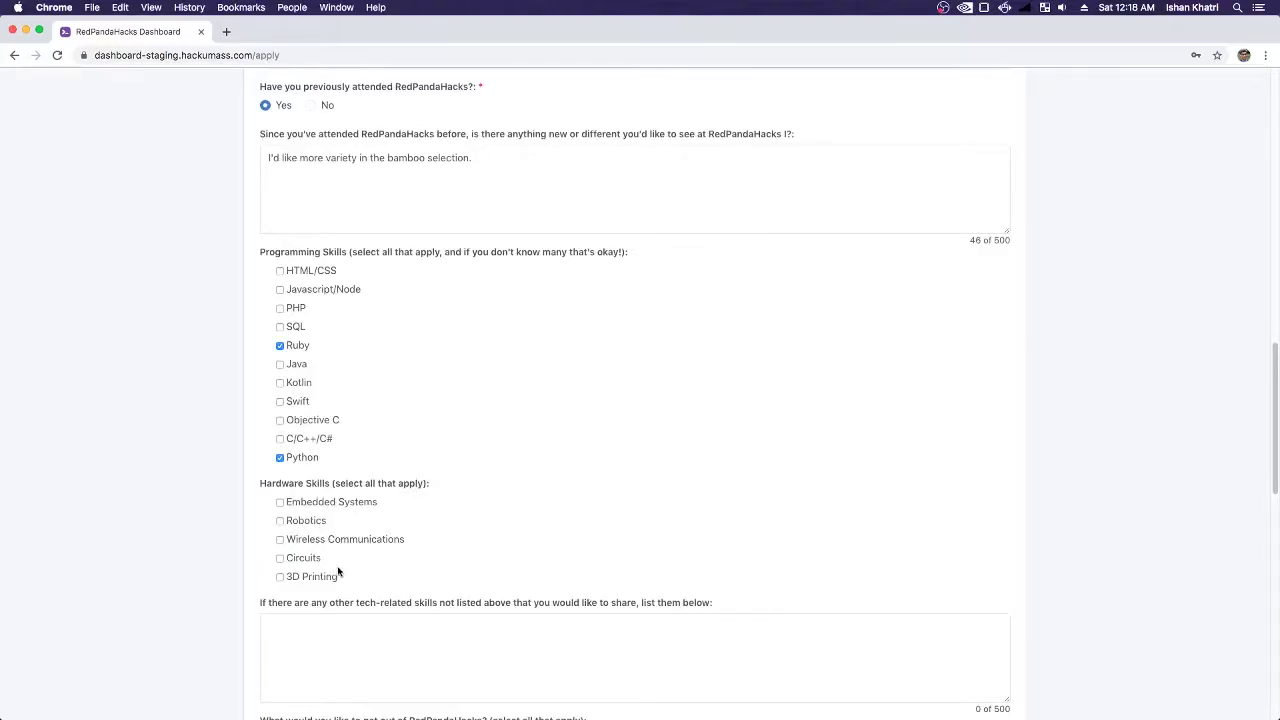
pyautogui.scroll(-1, 340, 565)
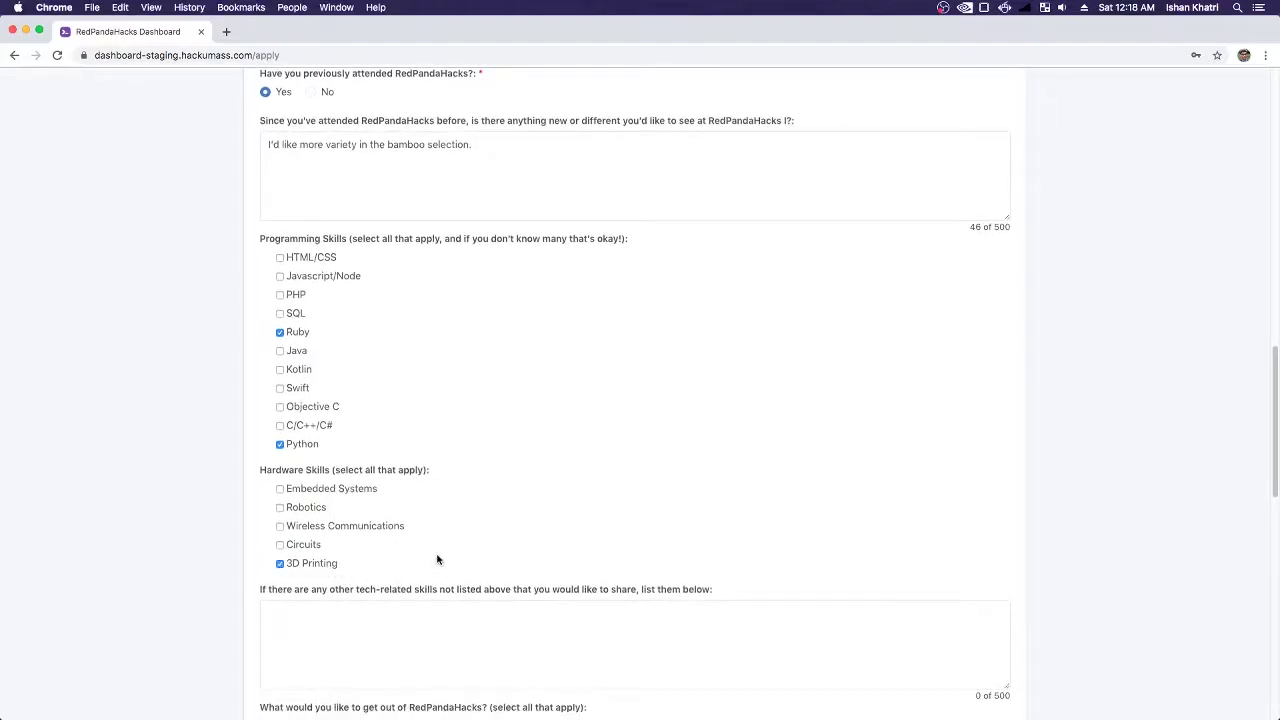
pyautogui.scroll(-1, 437, 558)
pyautogui.scroll(-3, 450, 555)
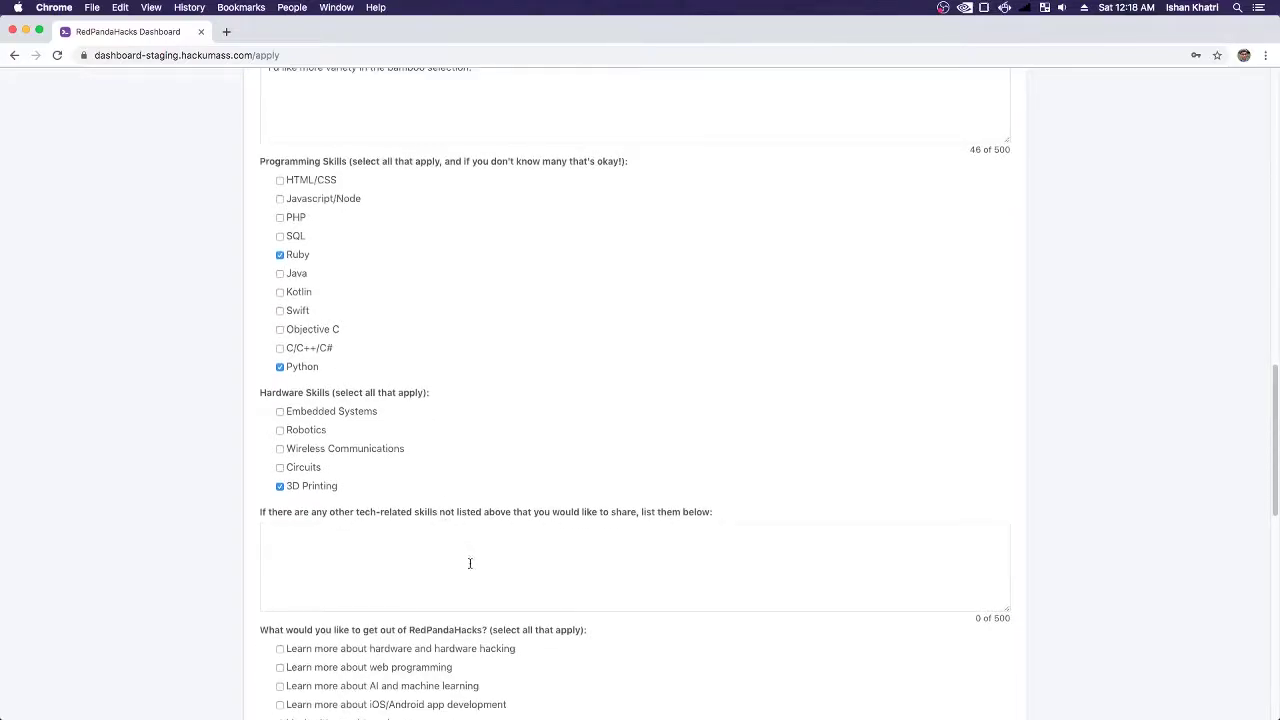
pyautogui.scroll(-1, 471, 611)
pyautogui.scroll(-10, 624, 632)
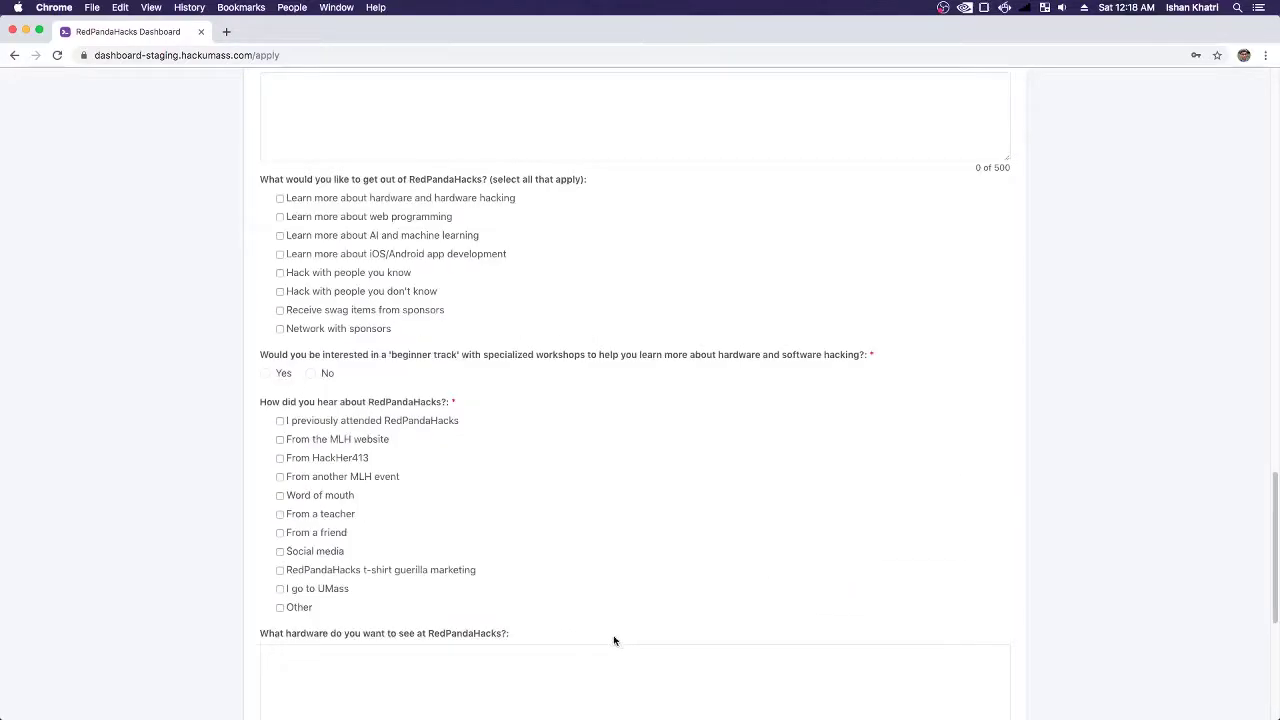
pyautogui.scroll(5, 697, 640)
# - Enter 'I'm great at eating bamboo :)' as other skills and pick iOS/Android and hacking-with-known-people goals
pyautogui.click(358, 186)
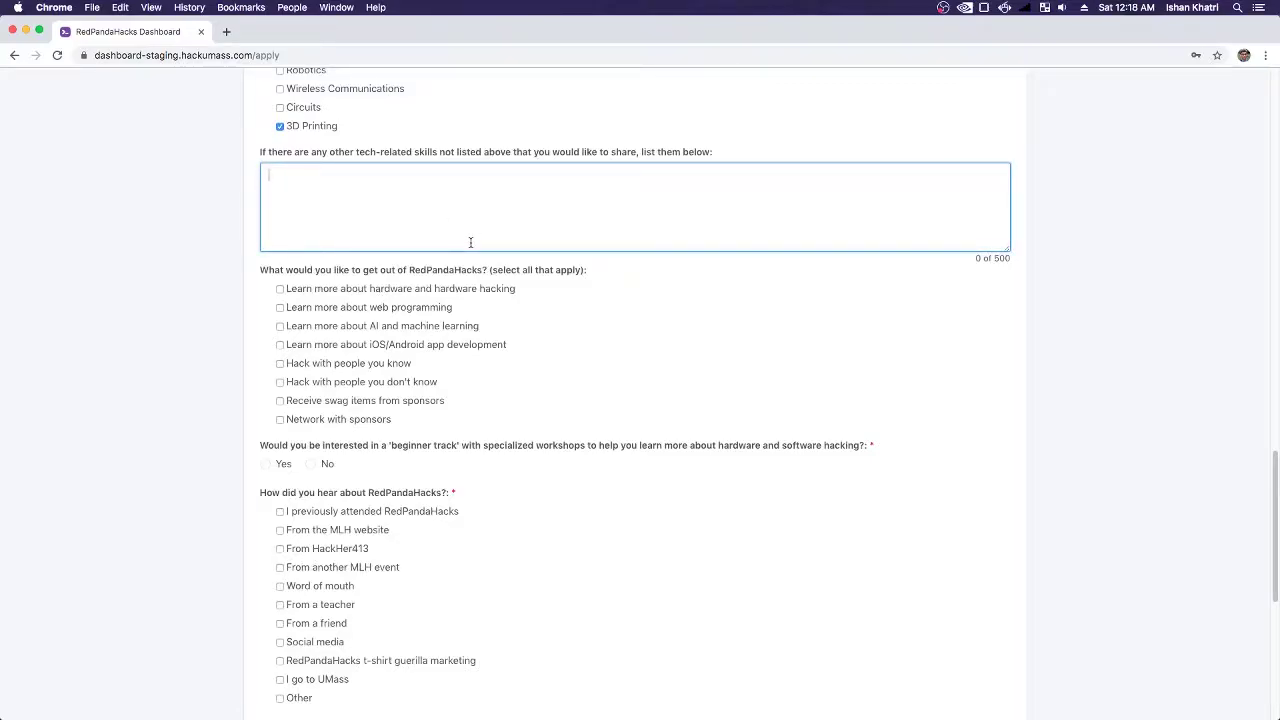
pyautogui.write("I'm great at eating bamboo :)")
pyautogui.click(362, 348)
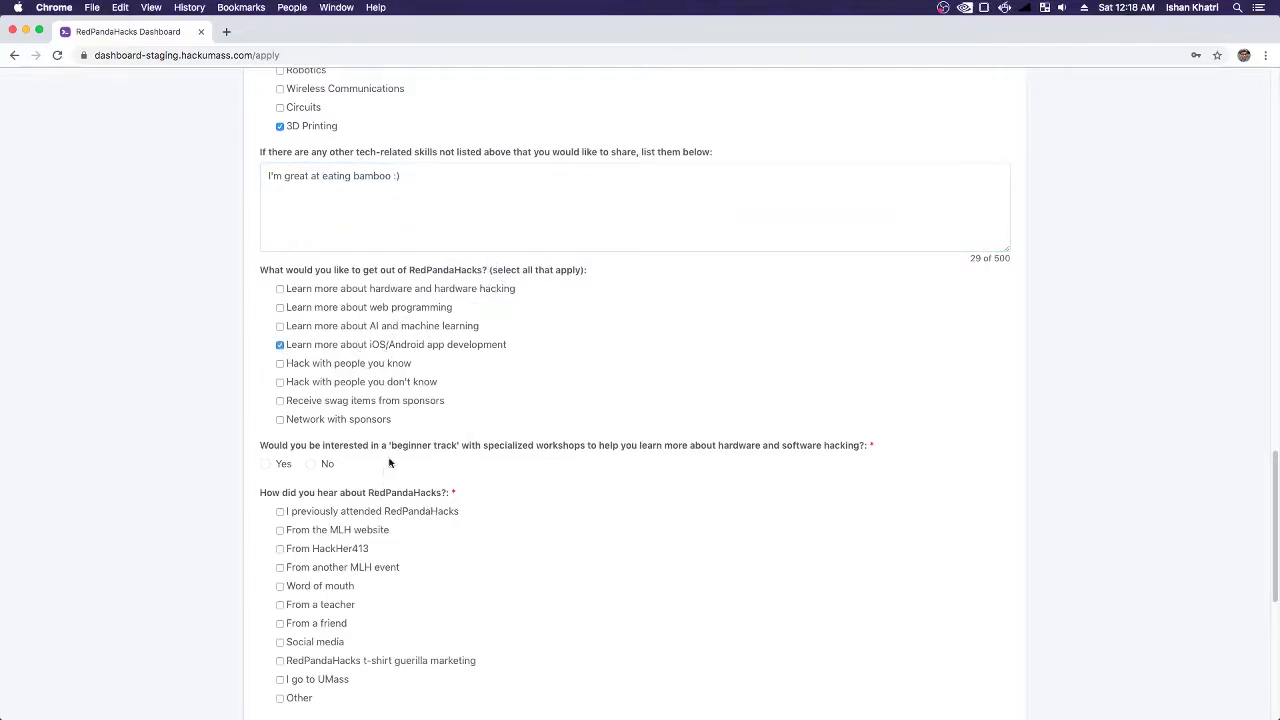
pyautogui.click(326, 365)
# - Answer No to the beginner track and credit RedPandaHacks t-shirt guerilla marketing
pyautogui.scroll(-2, 510, 545)
pyautogui.click(265, 394)
pyautogui.click(325, 393)
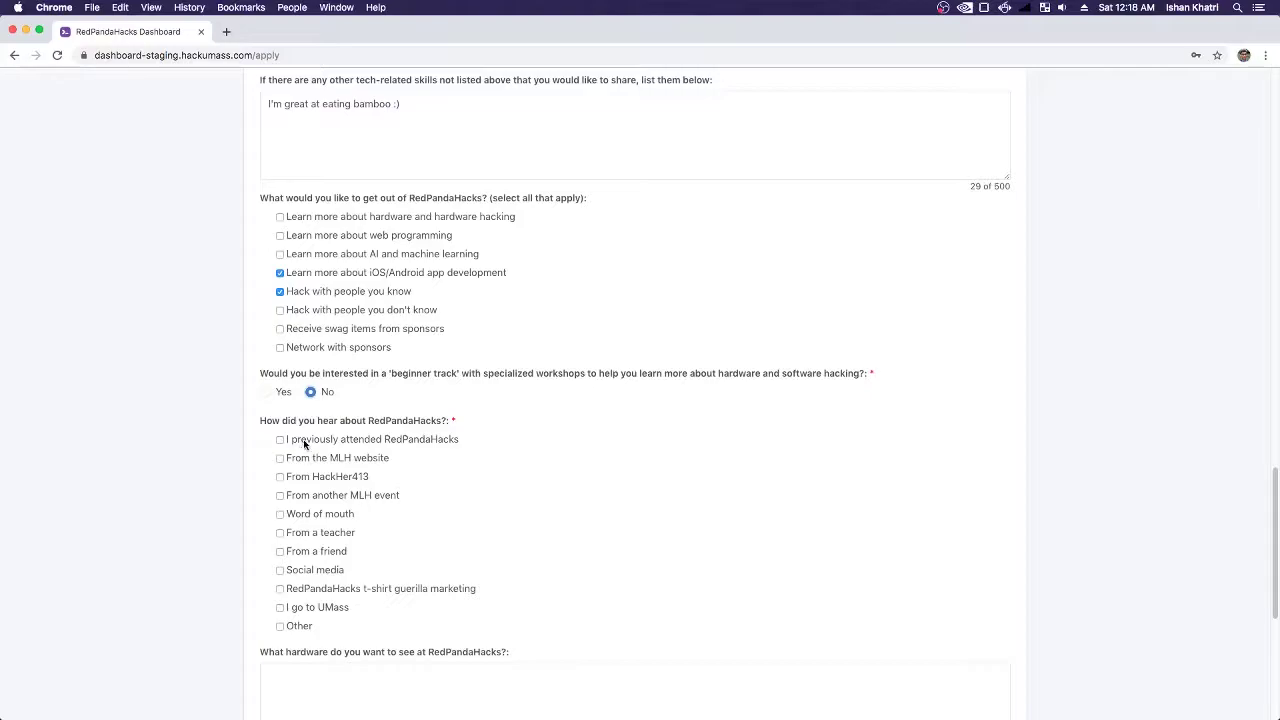
pyautogui.click(378, 589)
pyautogui.scroll(-1, 470, 616)
pyautogui.scroll(-2, 465, 605)
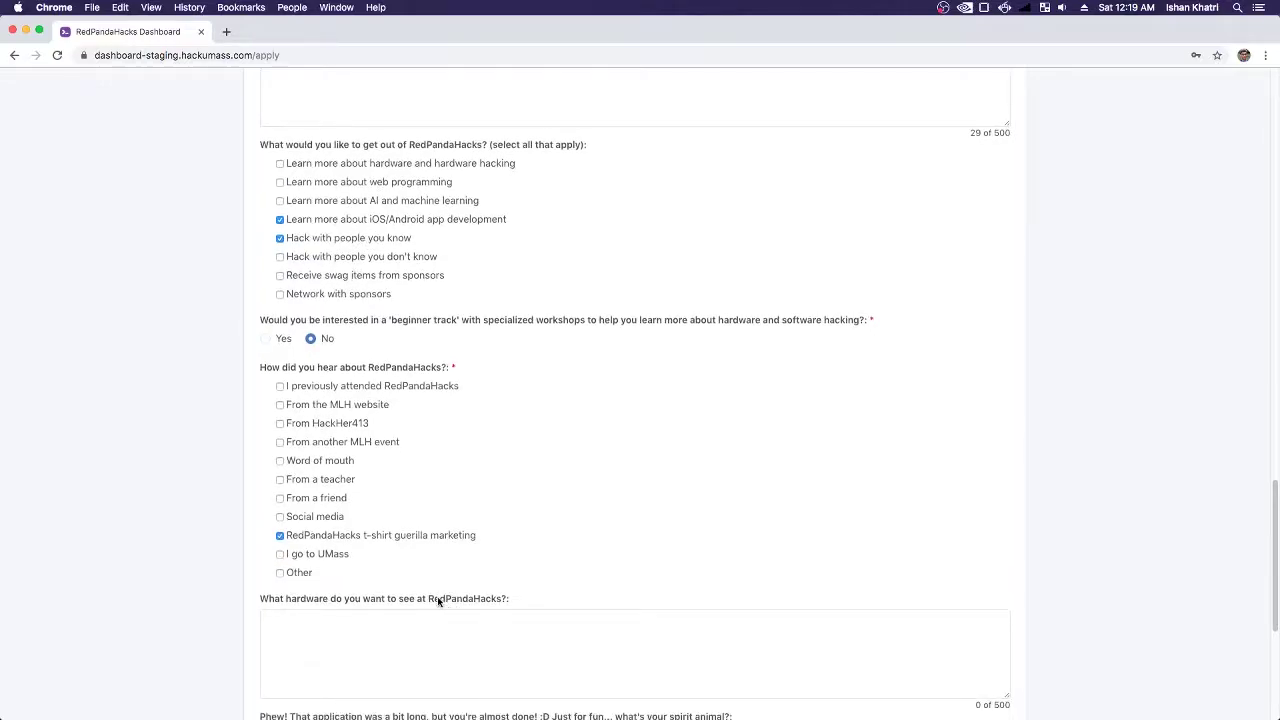
pyautogui.scroll(-5, 437, 598)
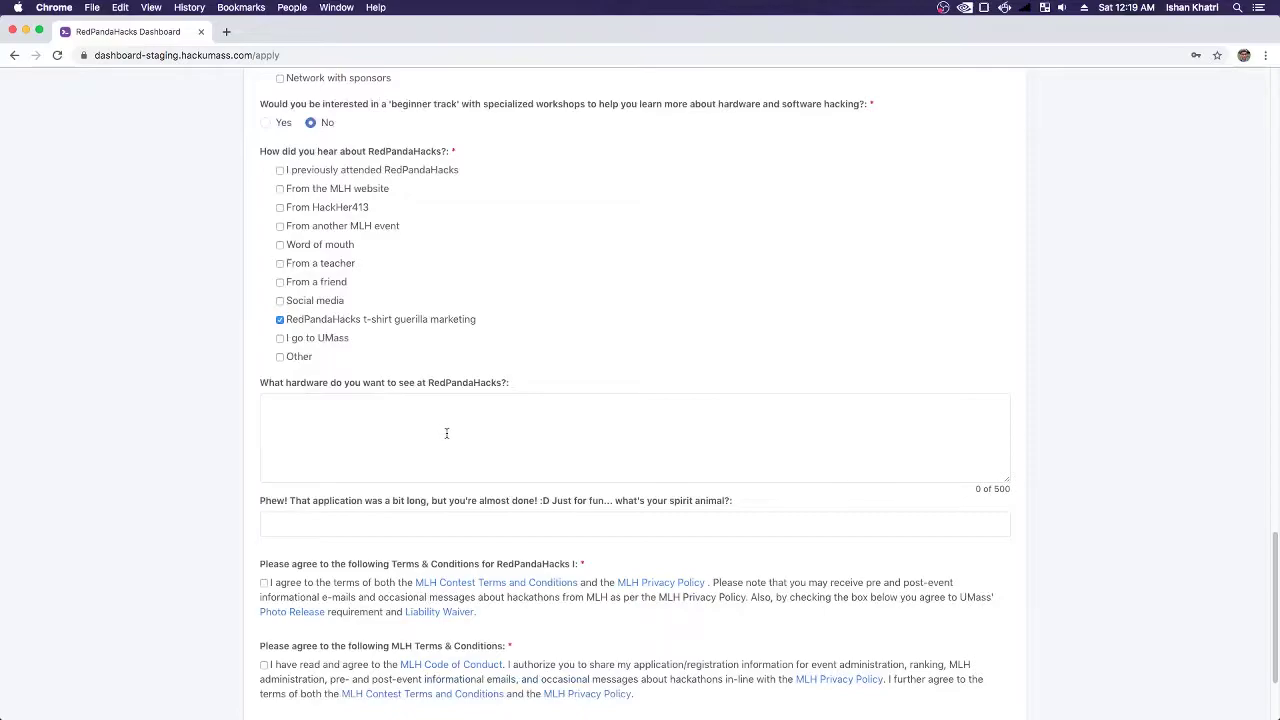
pyautogui.scroll(-1, 447, 433)
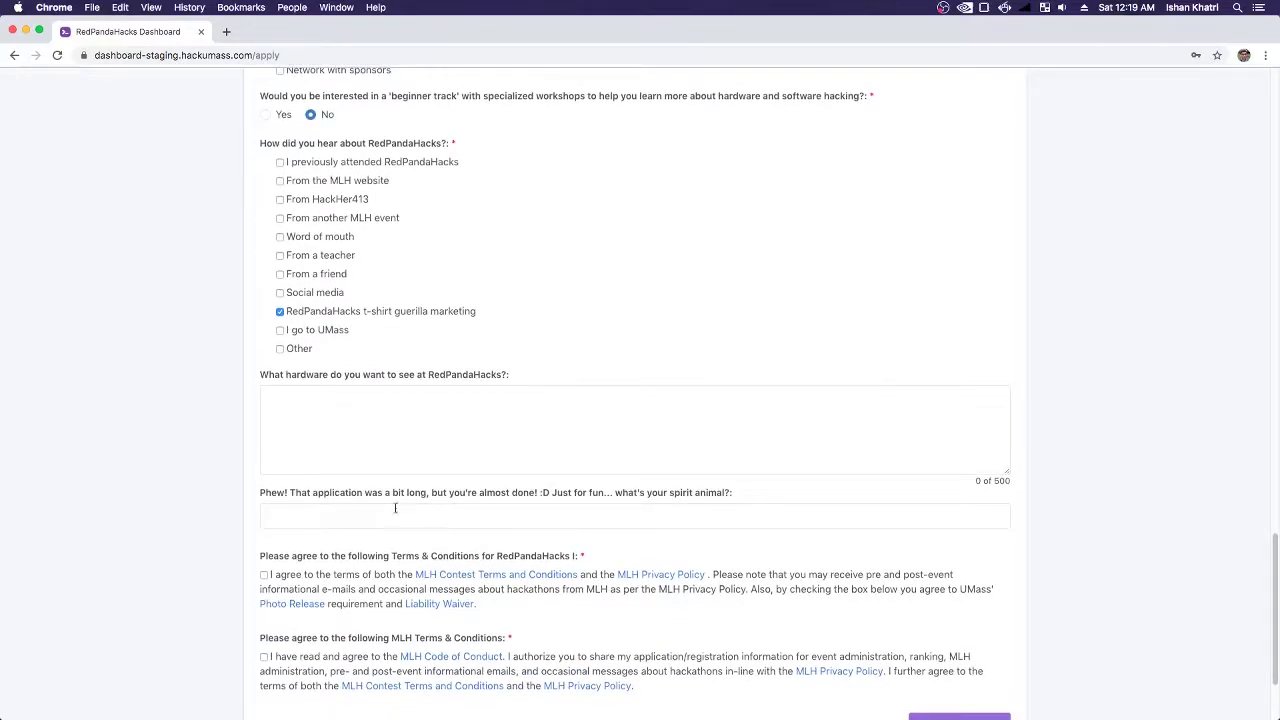
# - Enter 'Red Panda' as spirit animal, accept RedPandaHacks and MLH terms, and submit
pyautogui.click(469, 519)
pyautogui.write('Red Panda')
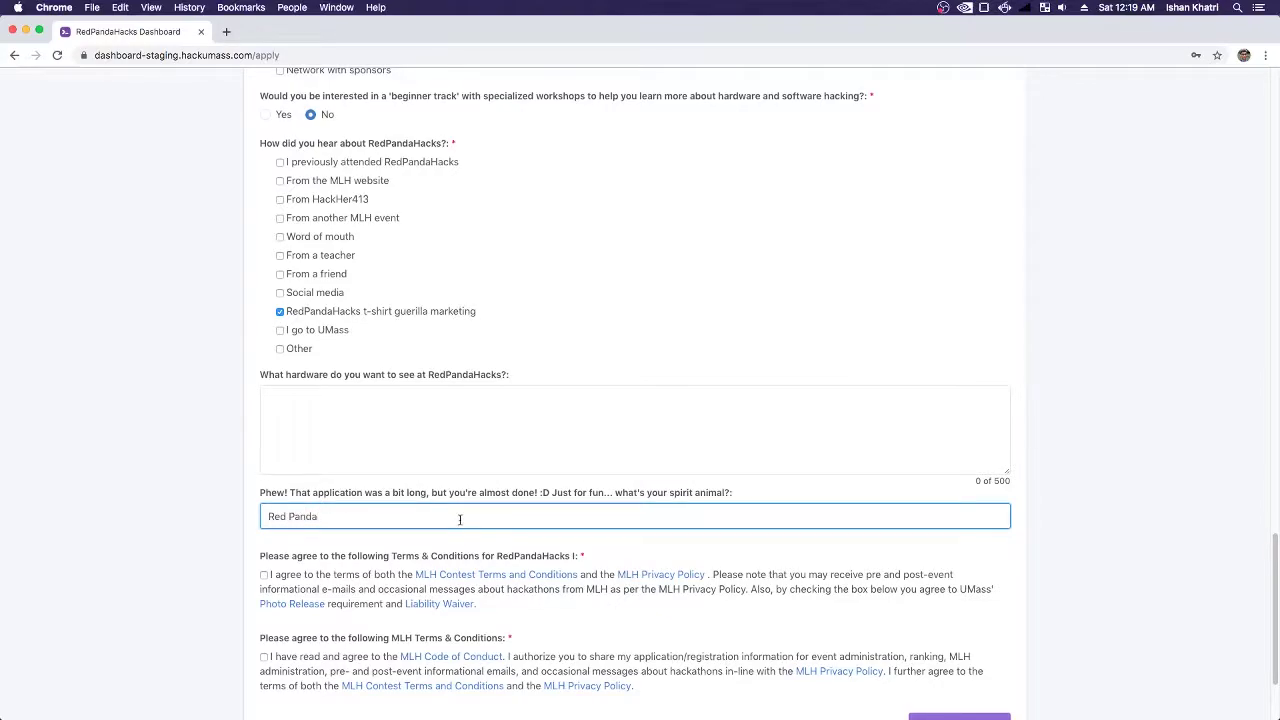
pyautogui.scroll(-3, 461, 519)
pyautogui.click(264, 463)
pyautogui.click(264, 545)
pyautogui.click(951, 616)
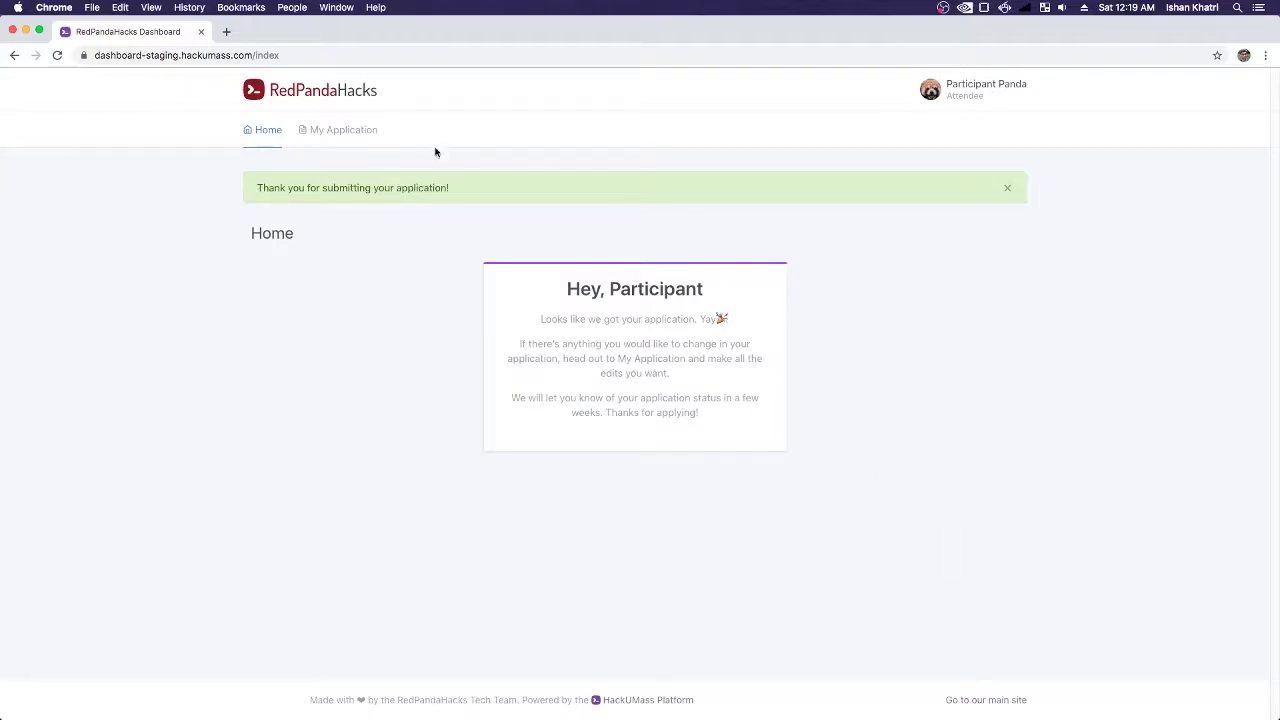
# - Open My Application and scroll through the submitted answers and attached résumé
pyautogui.click(337, 130)
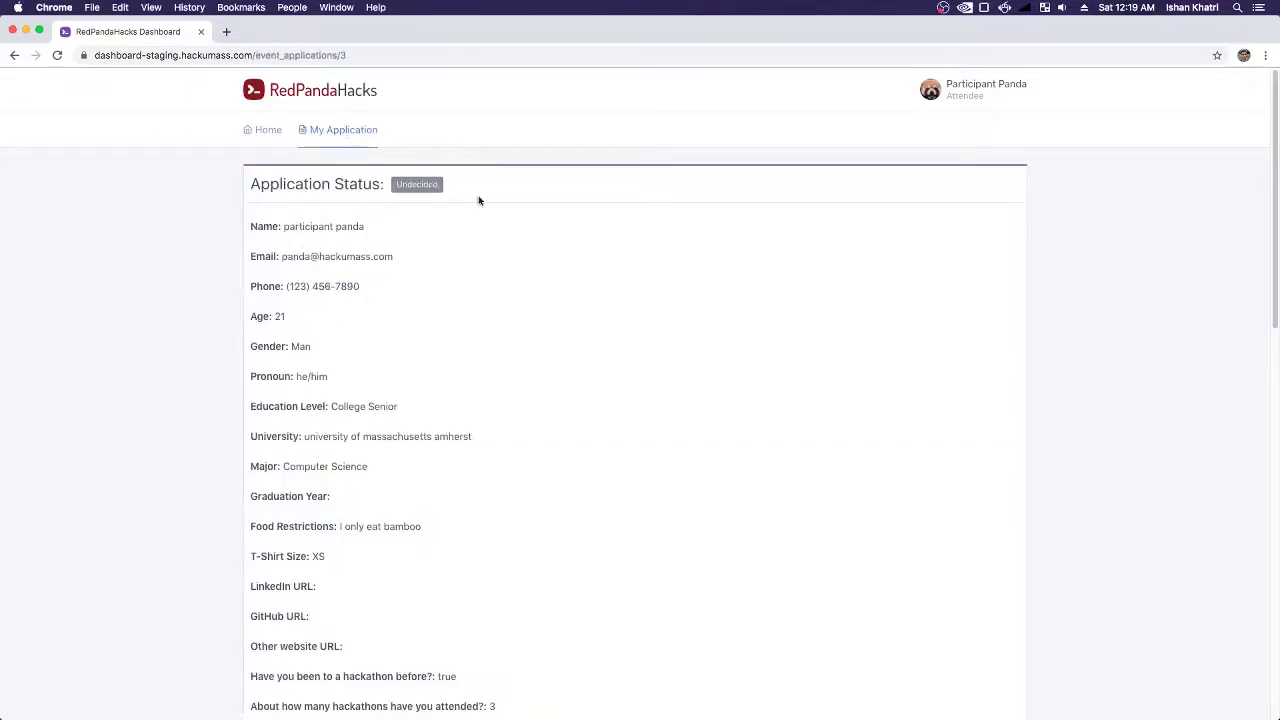
pyautogui.scroll(-10, 805, 260)
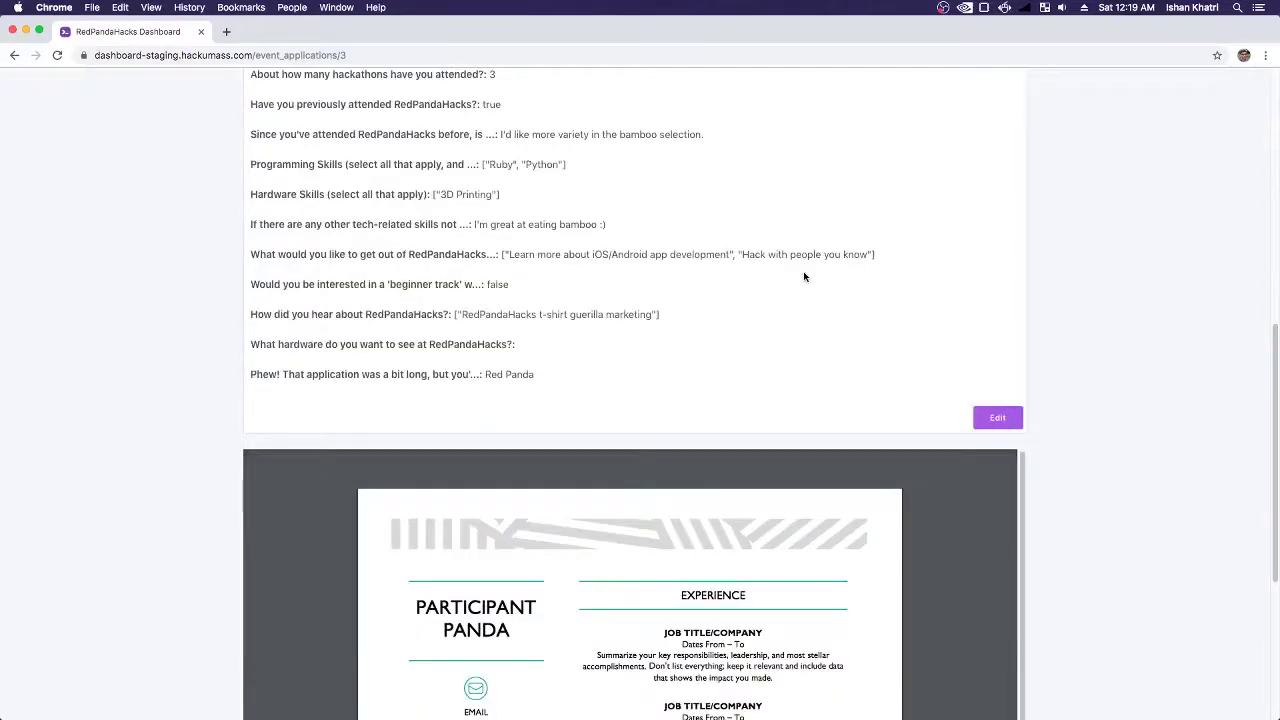
pyautogui.scroll(-5, 805, 277)
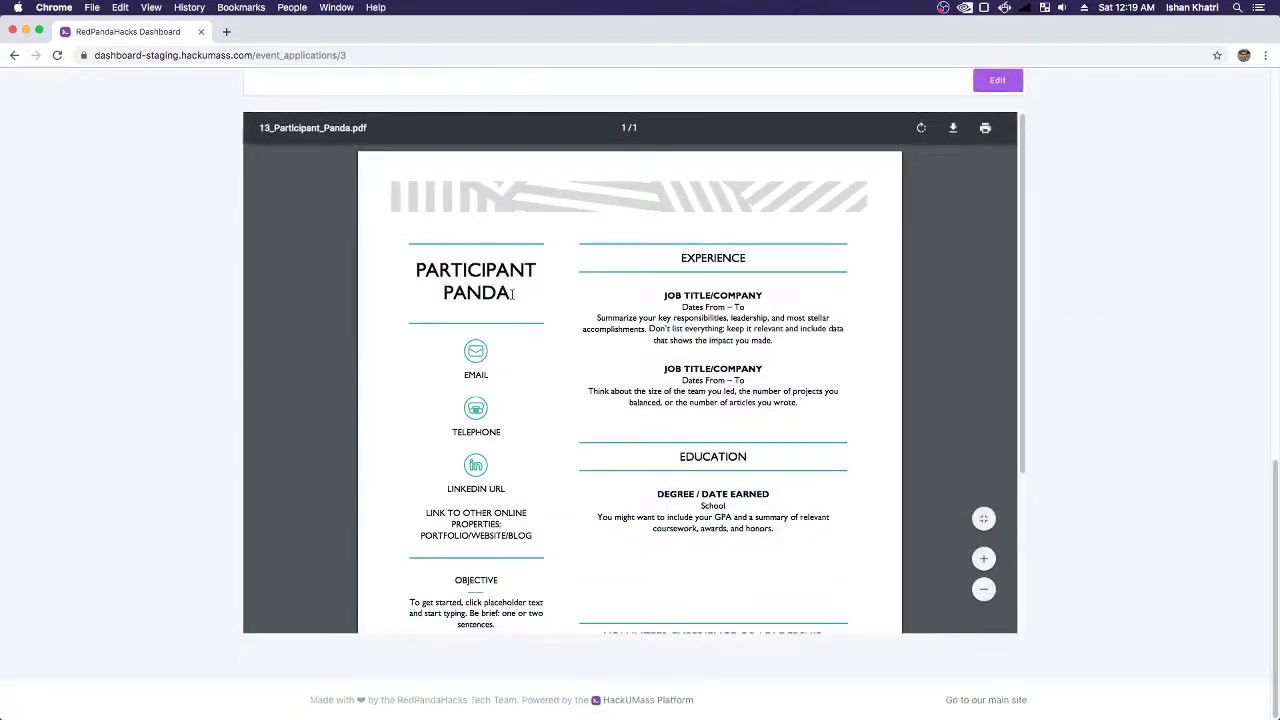
pyautogui.scroll(-5, 718, 383)
pyautogui.scroll(2, 724, 405)
pyautogui.scroll(3, 726, 405)
pyautogui.scroll(7, 1084, 338)
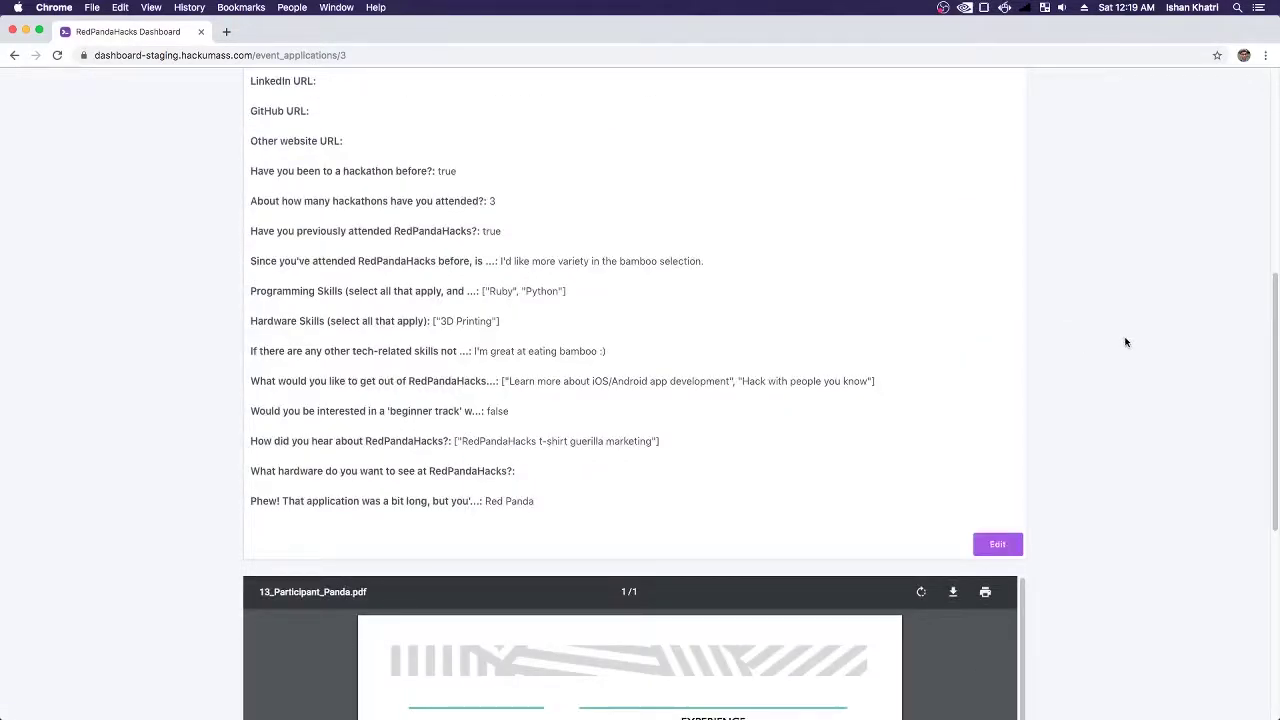
pyautogui.scroll(-7, 1127, 344)
pyautogui.scroll(-3, 880, 330)
# - Scroll back over the application, then open it in the Edit Application form
pyautogui.scroll(4, 914, 440)
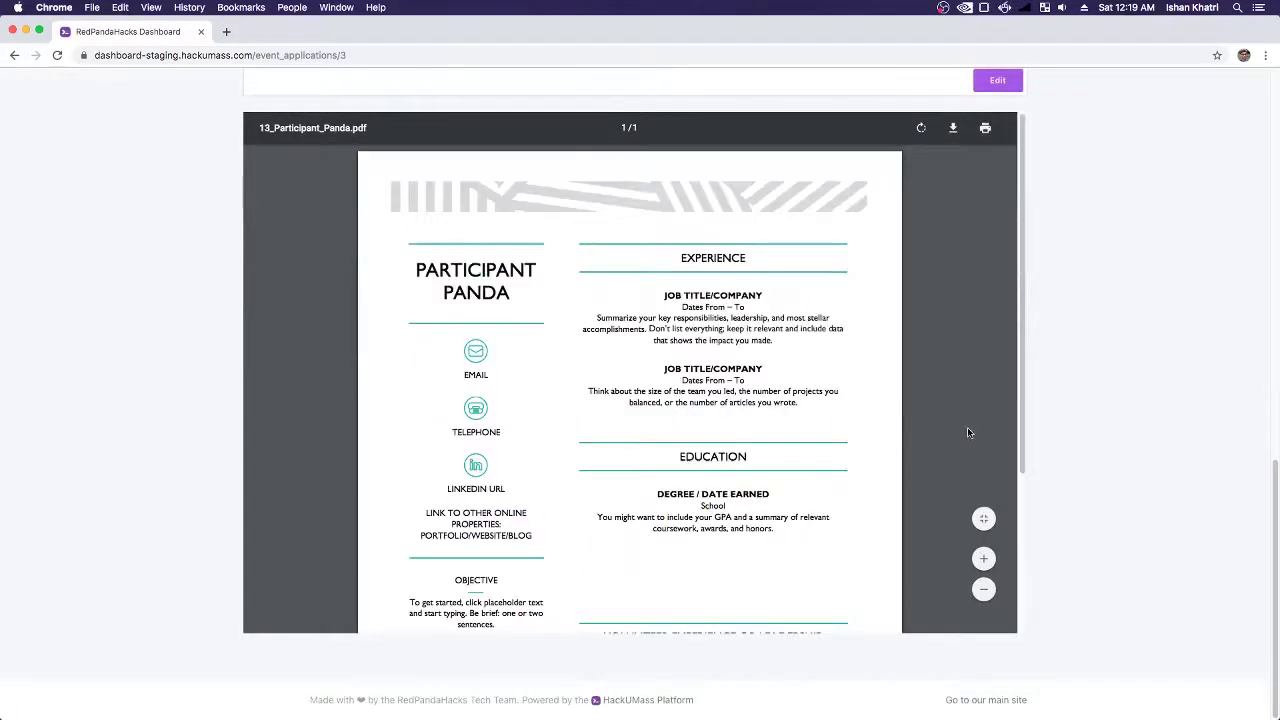
pyautogui.scroll(5, 1234, 391)
pyautogui.scroll(2, 1149, 422)
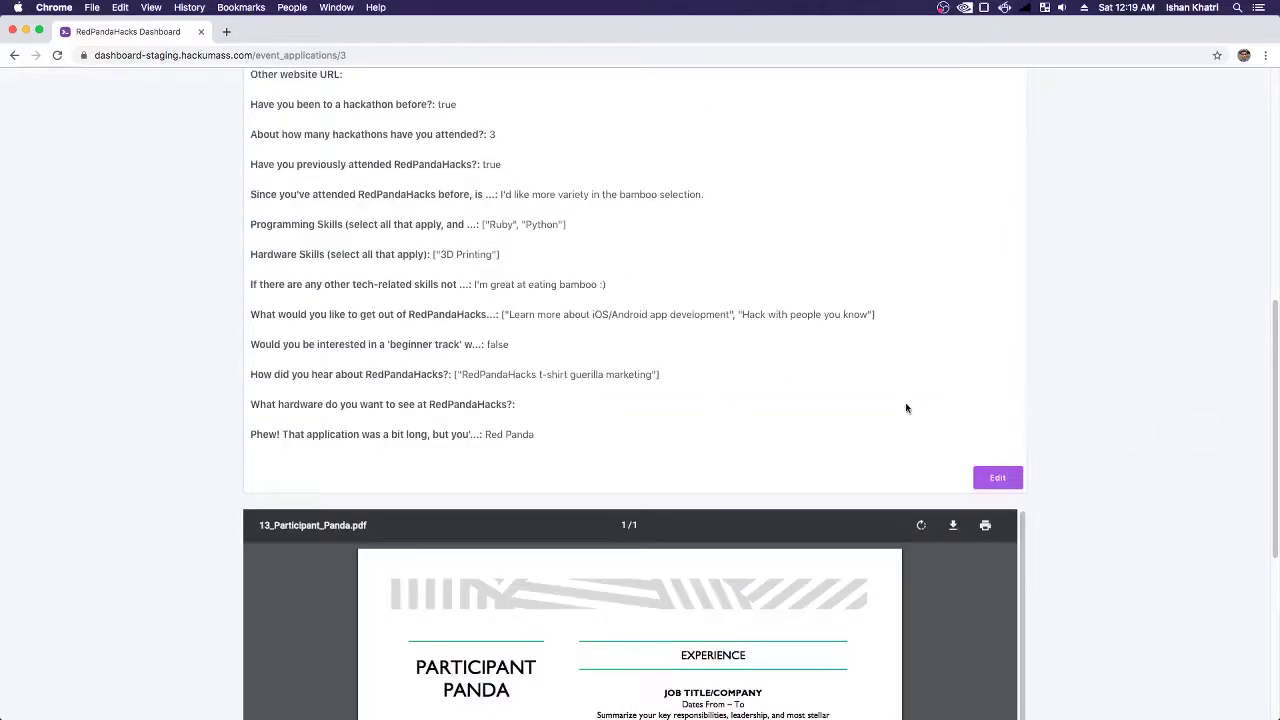
pyautogui.scroll(2, 703, 374)
pyautogui.scroll(6, 531, 283)
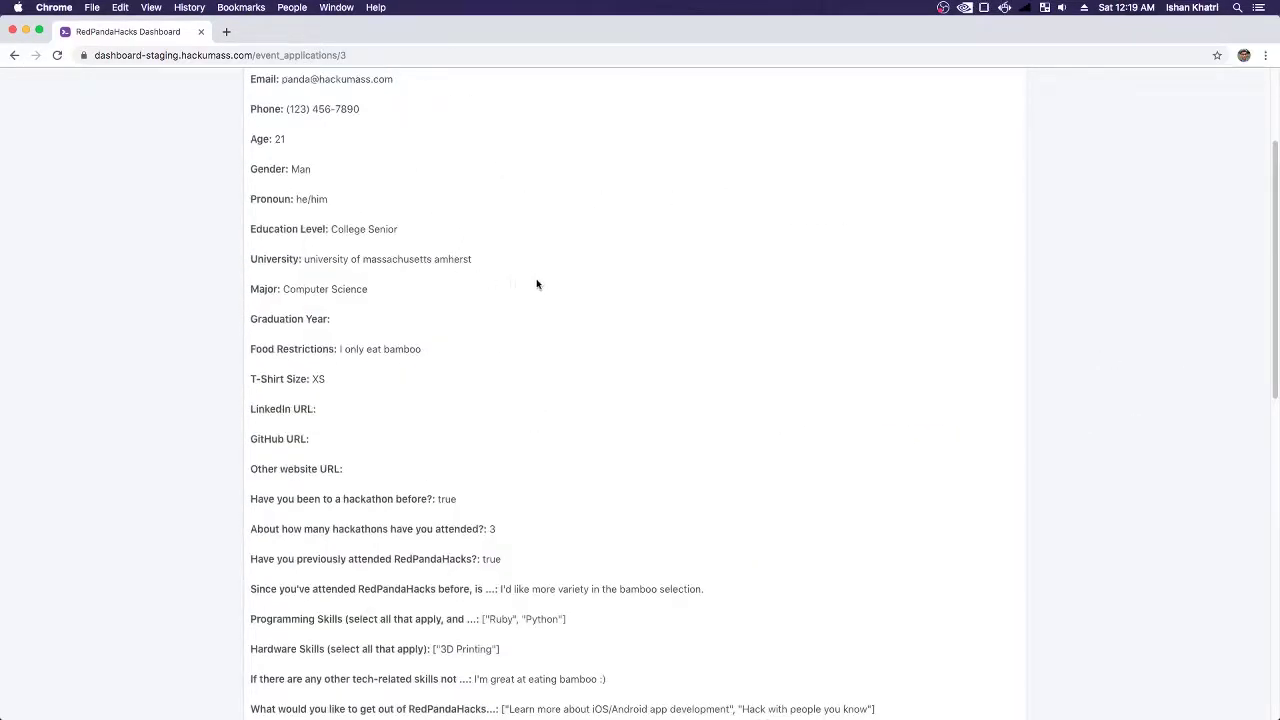
pyautogui.scroll(-7, 808, 378)
pyautogui.scroll(-1, 808, 378)
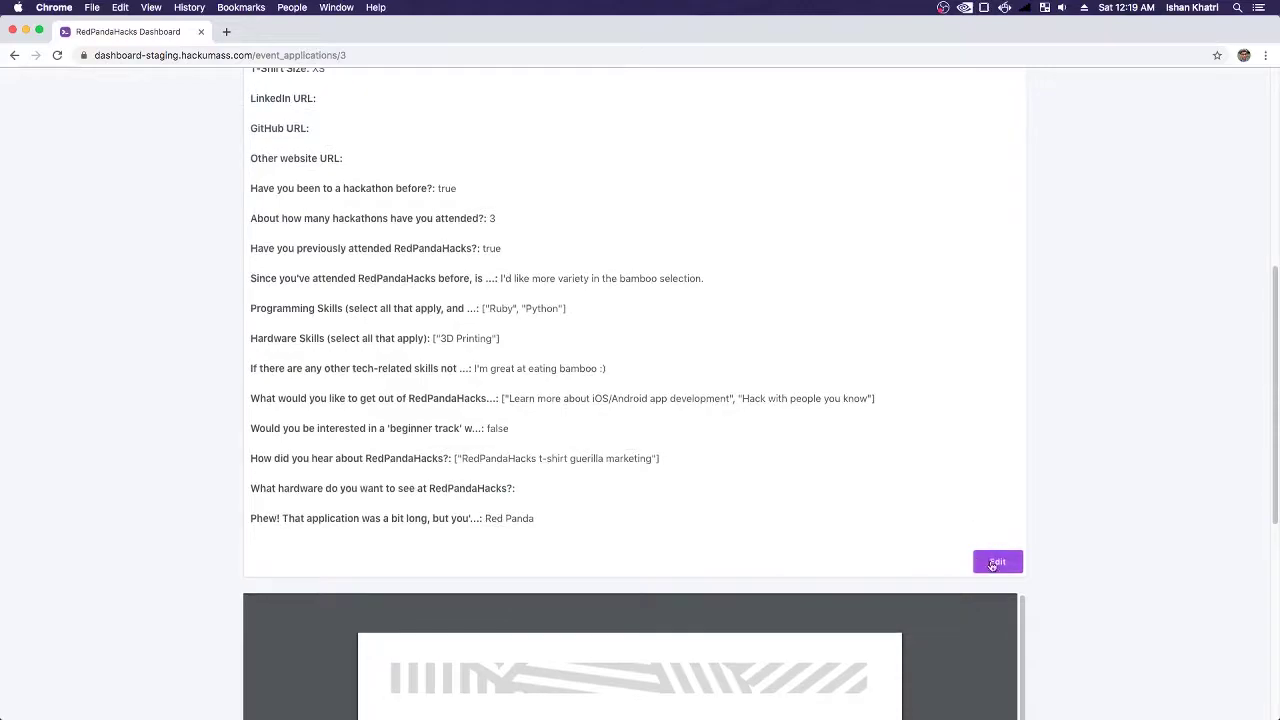
pyautogui.click(996, 564)
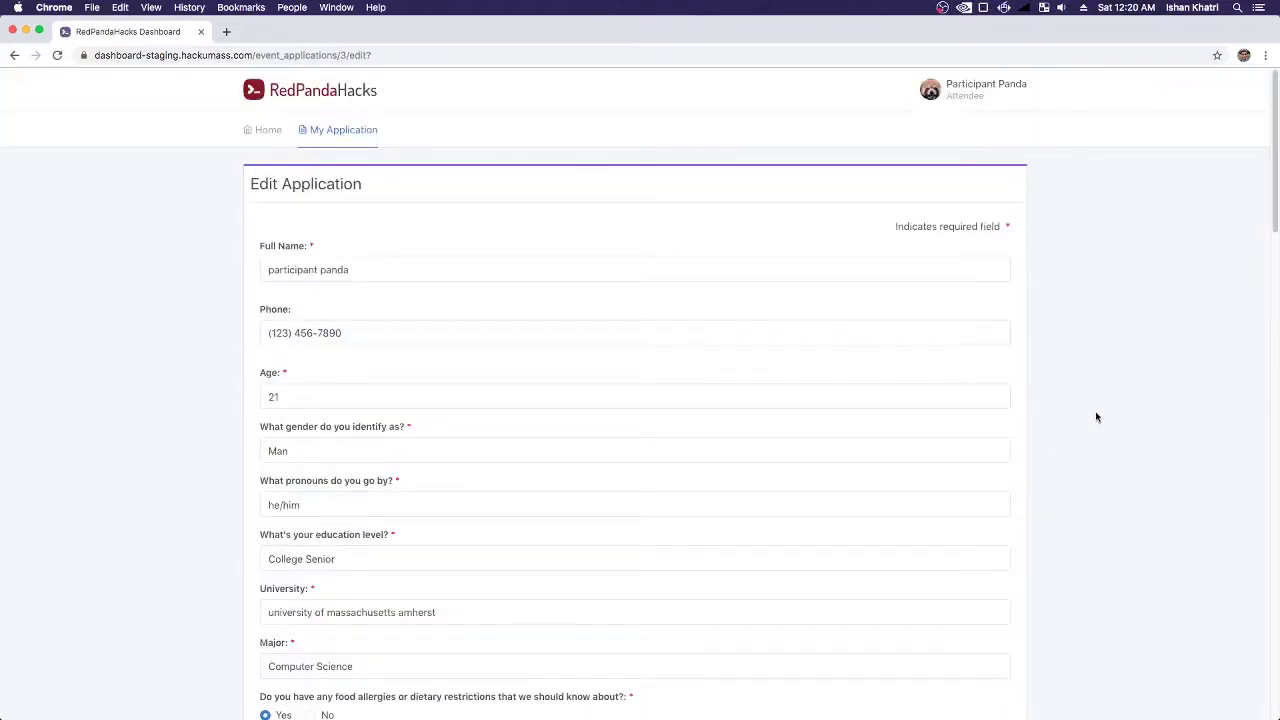
# - Leave the edit form for the participant Home page, then switch to Firefox's signed-out login page
pyautogui.scroll(-8, 1111, 450)
pyautogui.scroll(10, 566, 263)
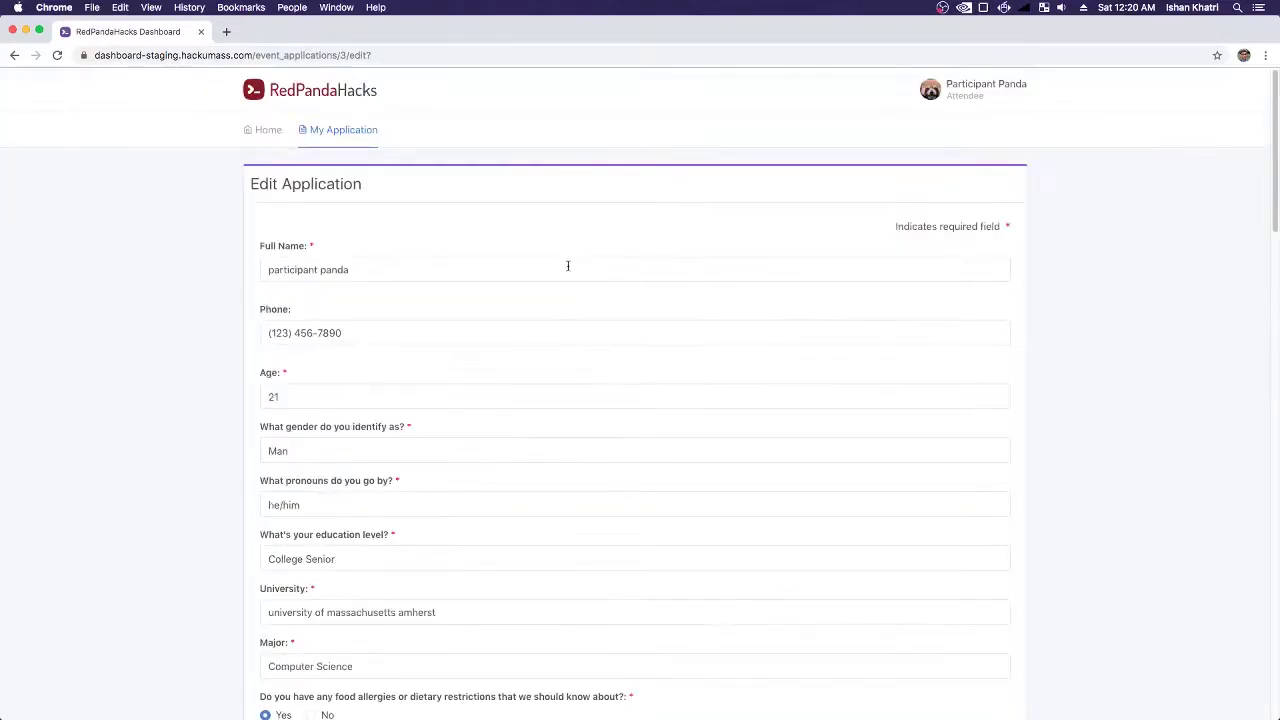
pyautogui.click(262, 129)
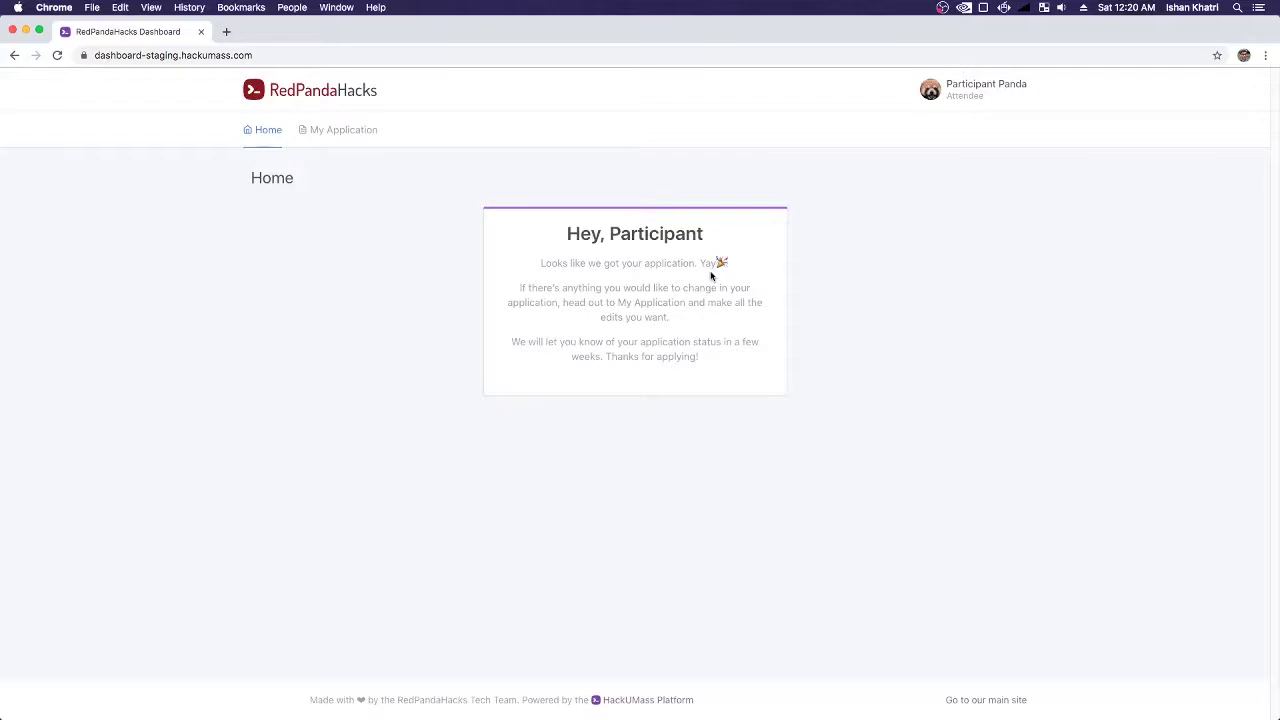
pyautogui.press('super+Tab')
pyautogui.press('super+Tab')
pyautogui.press('super+Tab')
pyautogui.press('super+Tab')
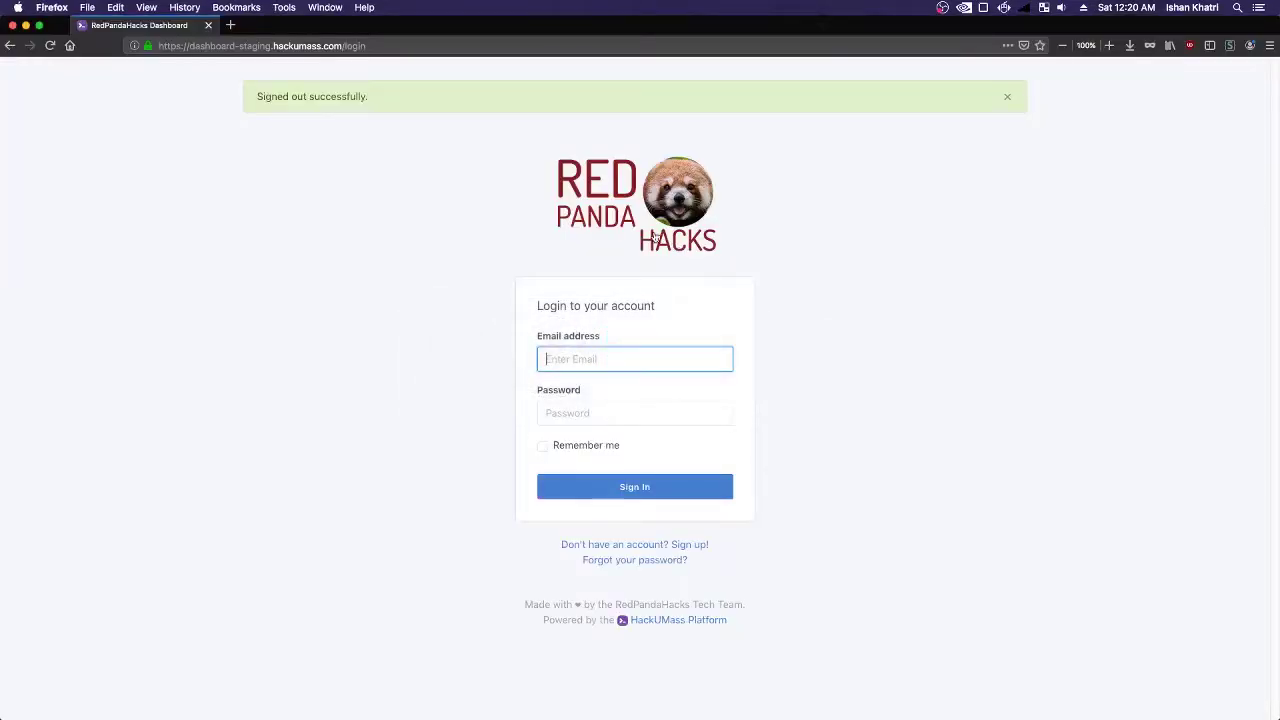
# - Sign in with the saved admin email and password, decline saving the login, and dismiss the notice
pyautogui.click(564, 358)
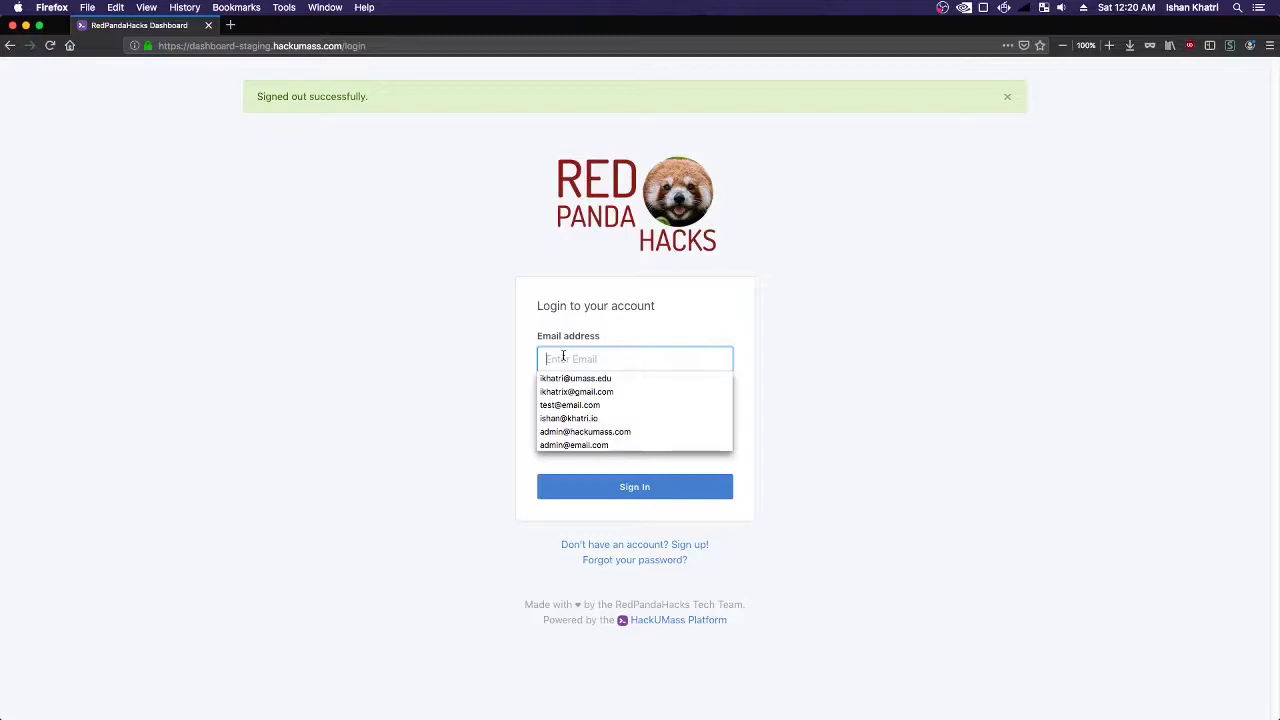
pyautogui.press('Down')
pyautogui.press('Down')
pyautogui.press('Down')
pyautogui.press('Down')
pyautogui.press('Down')
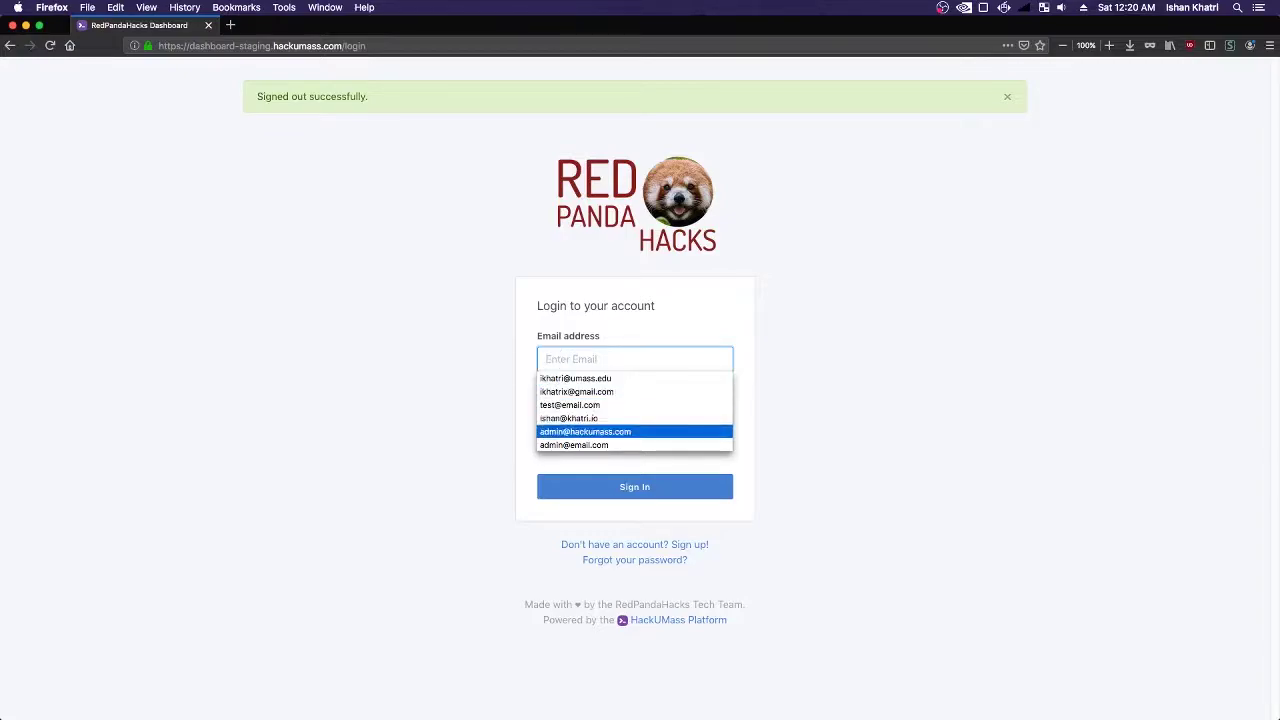
pyautogui.press('Return')
pyautogui.press('Tab')
pyautogui.write('•••••••••')
pyautogui.press('Return')
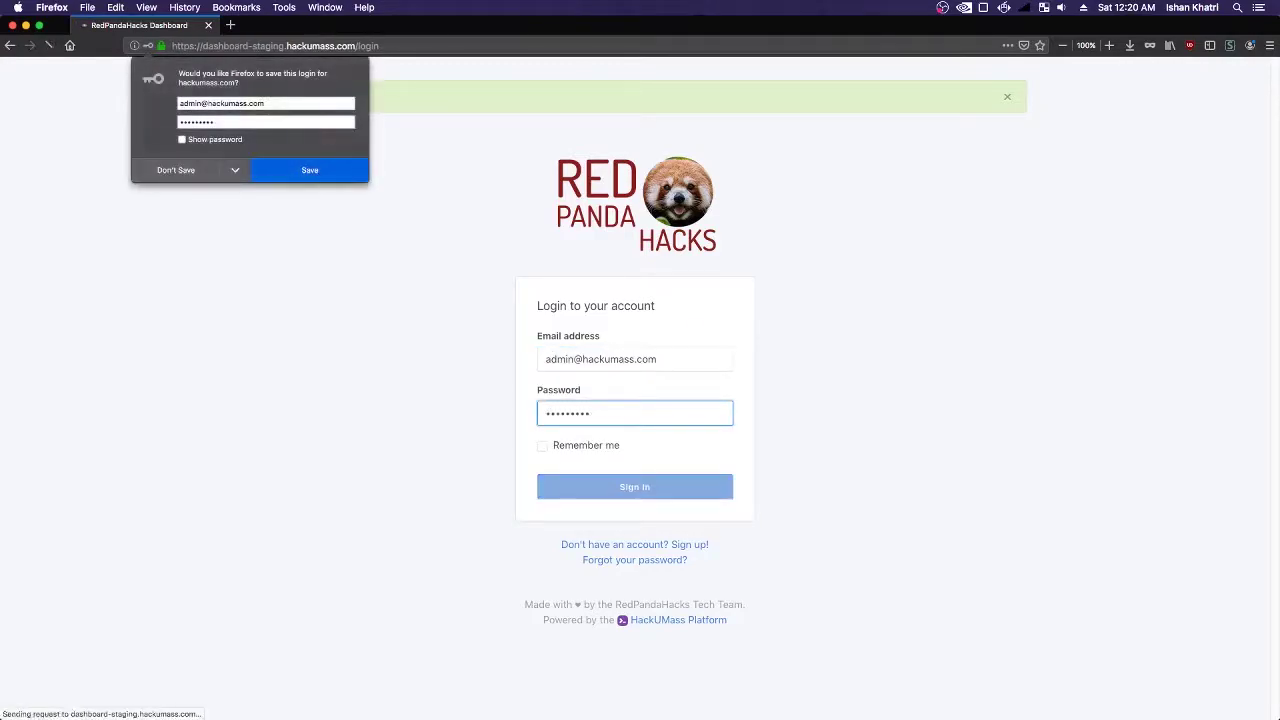
pyautogui.click(212, 174)
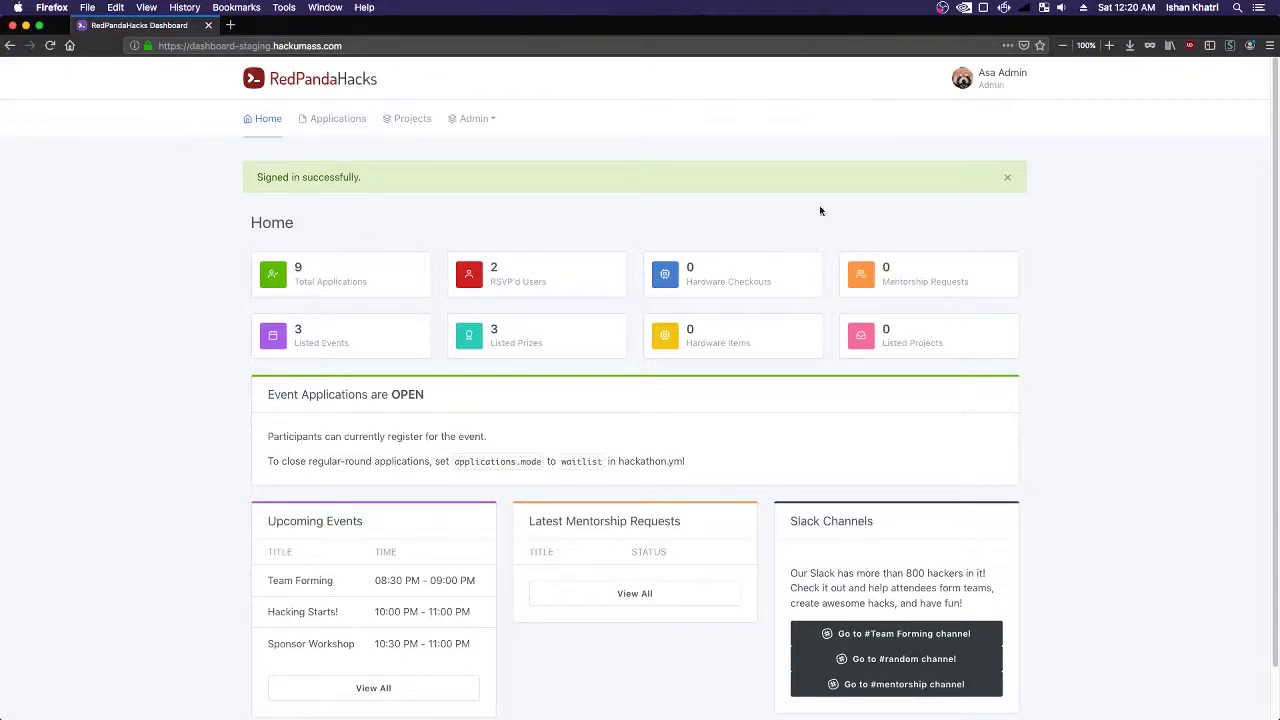
pyautogui.click(1007, 177)
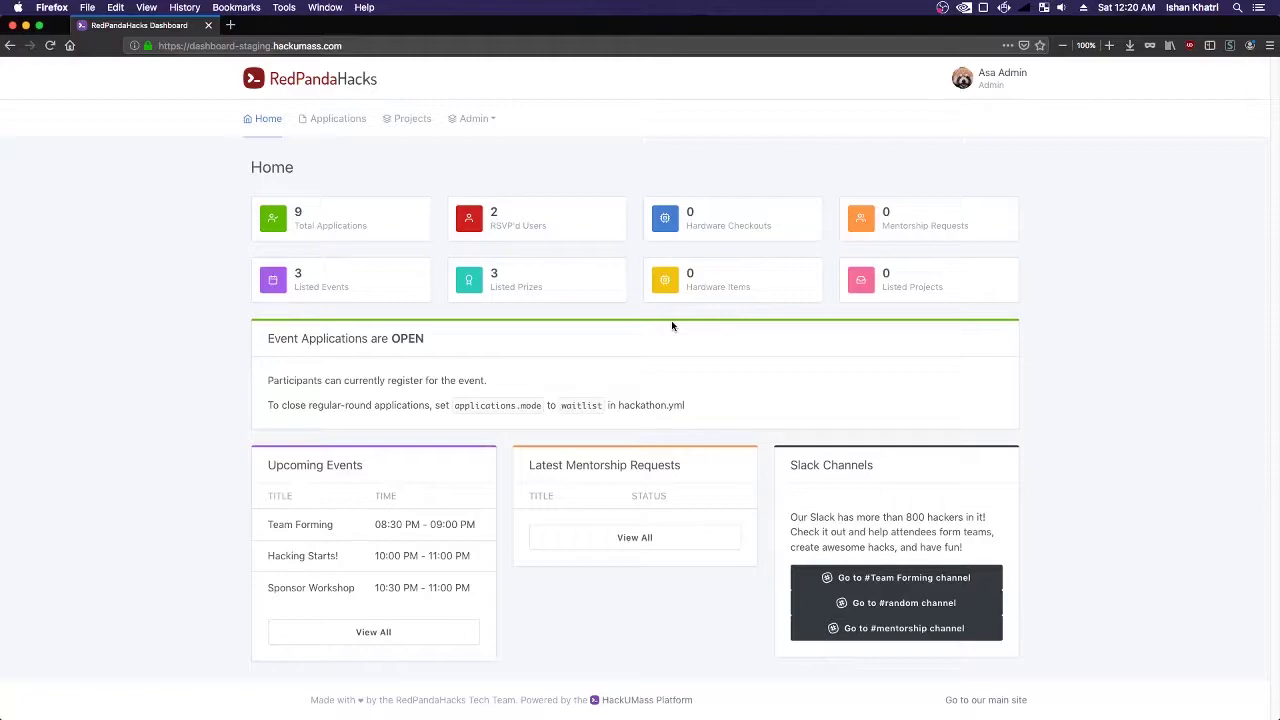
pyautogui.press('super+Tab')
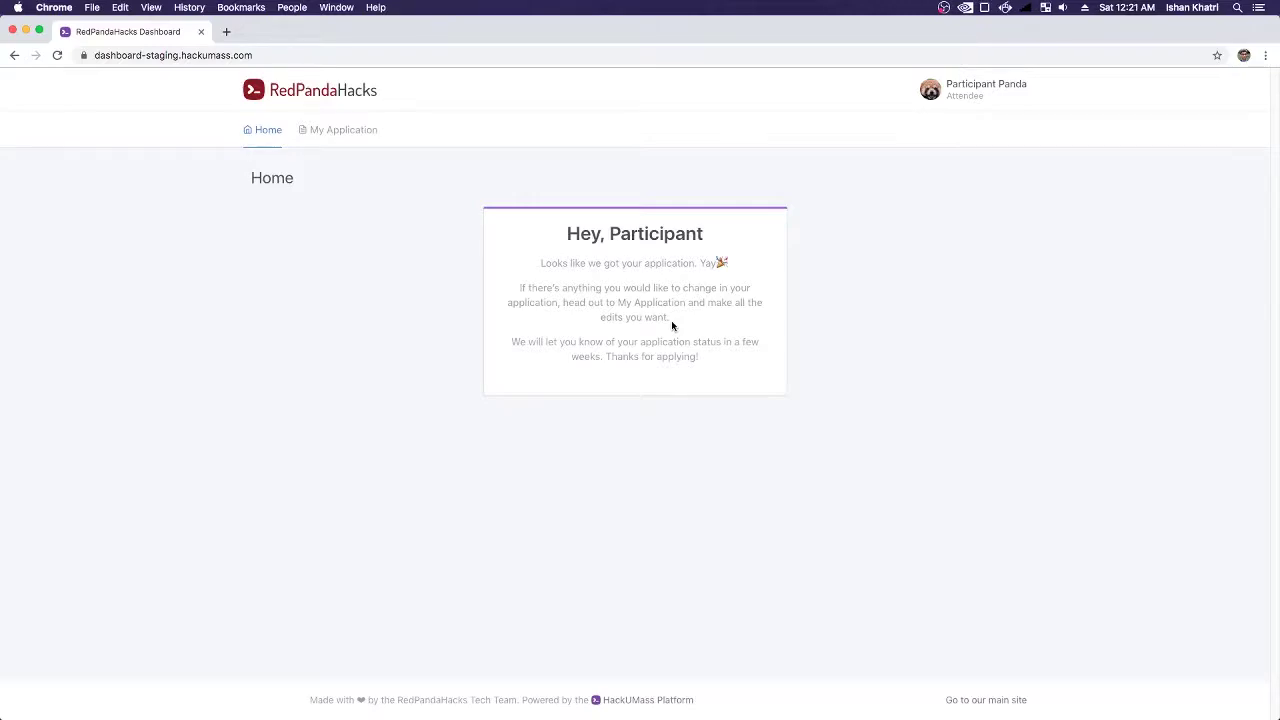
pyautogui.press('super+Tab')
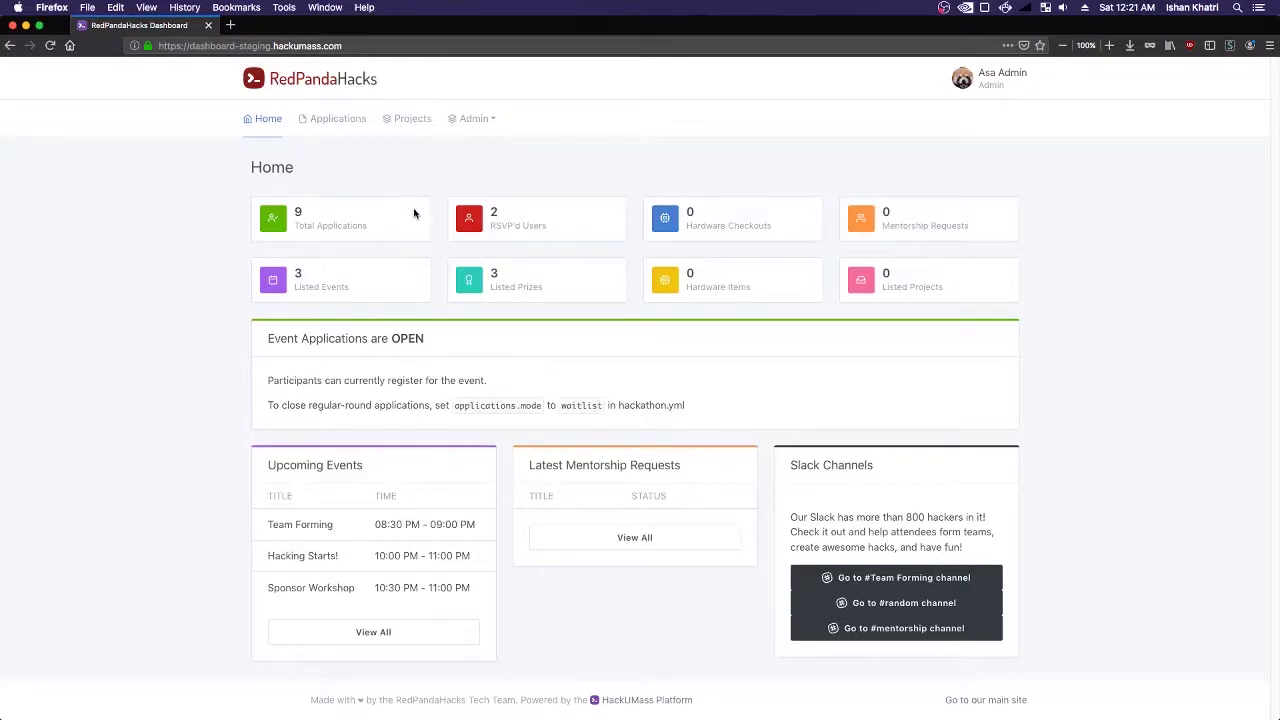
# - Open the Applications list and scroll through the undecided participant's full application
pyautogui.click(330, 127)
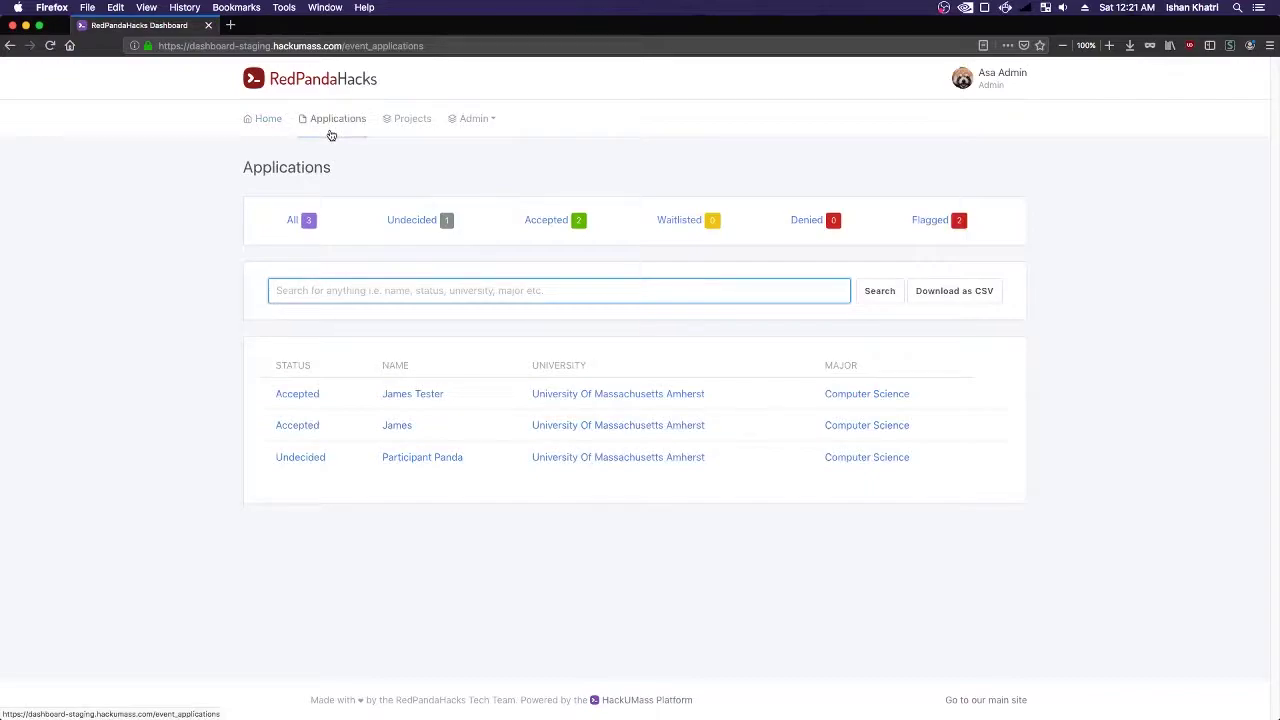
pyautogui.click(407, 460)
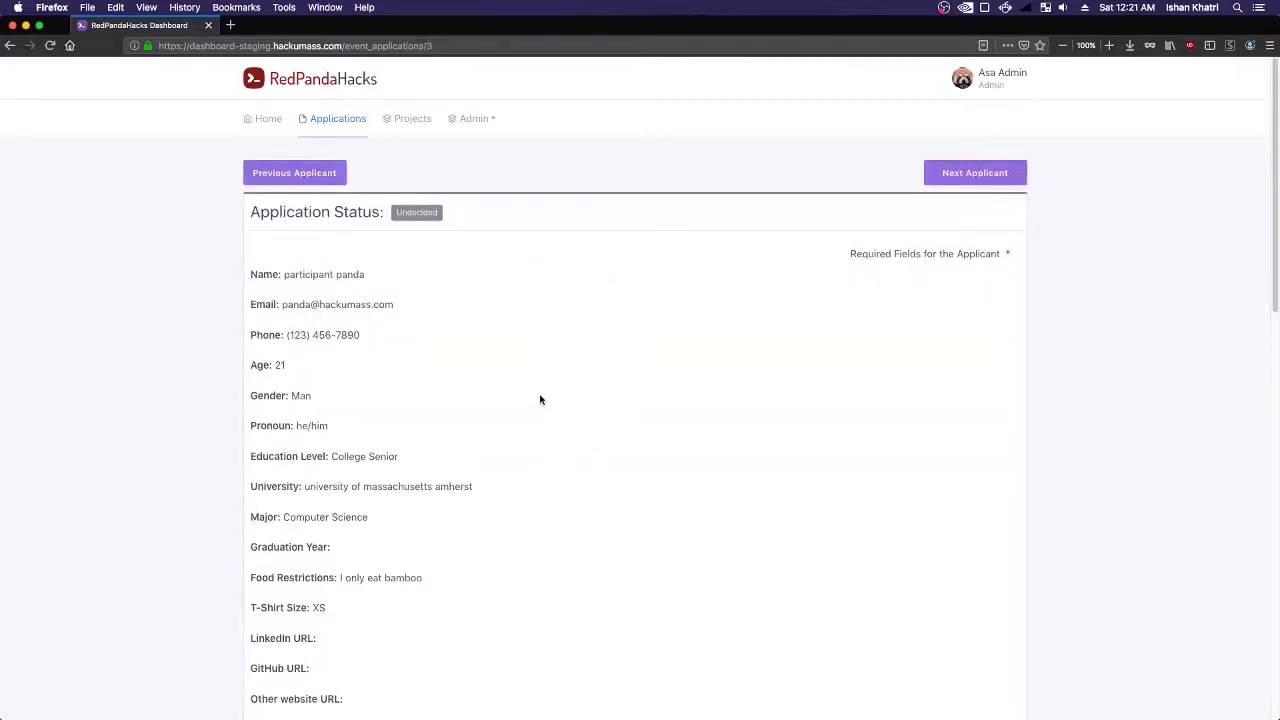
pyautogui.scroll(-1, 540, 394)
pyautogui.scroll(-5, 540, 394)
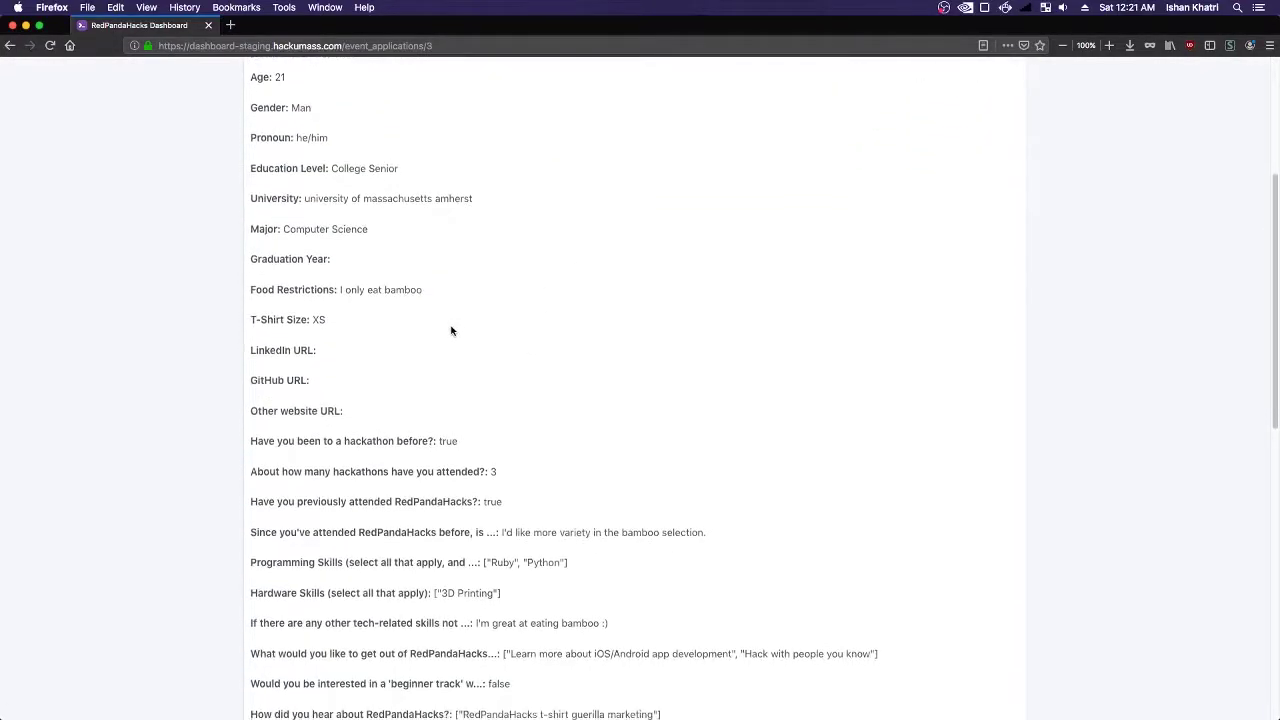
pyautogui.scroll(-2, 640, 417)
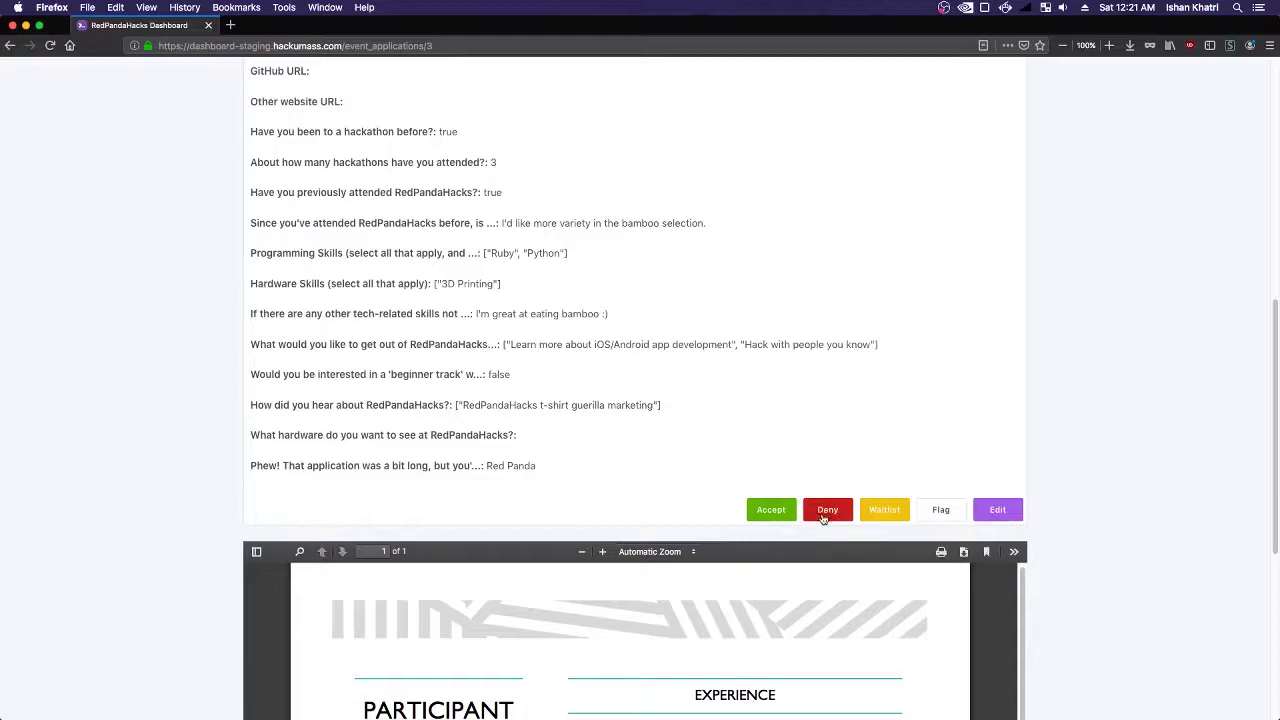
# - Flag the participant's application and review the page with the 'Application successfully flagged' banner
pyautogui.click(930, 510)
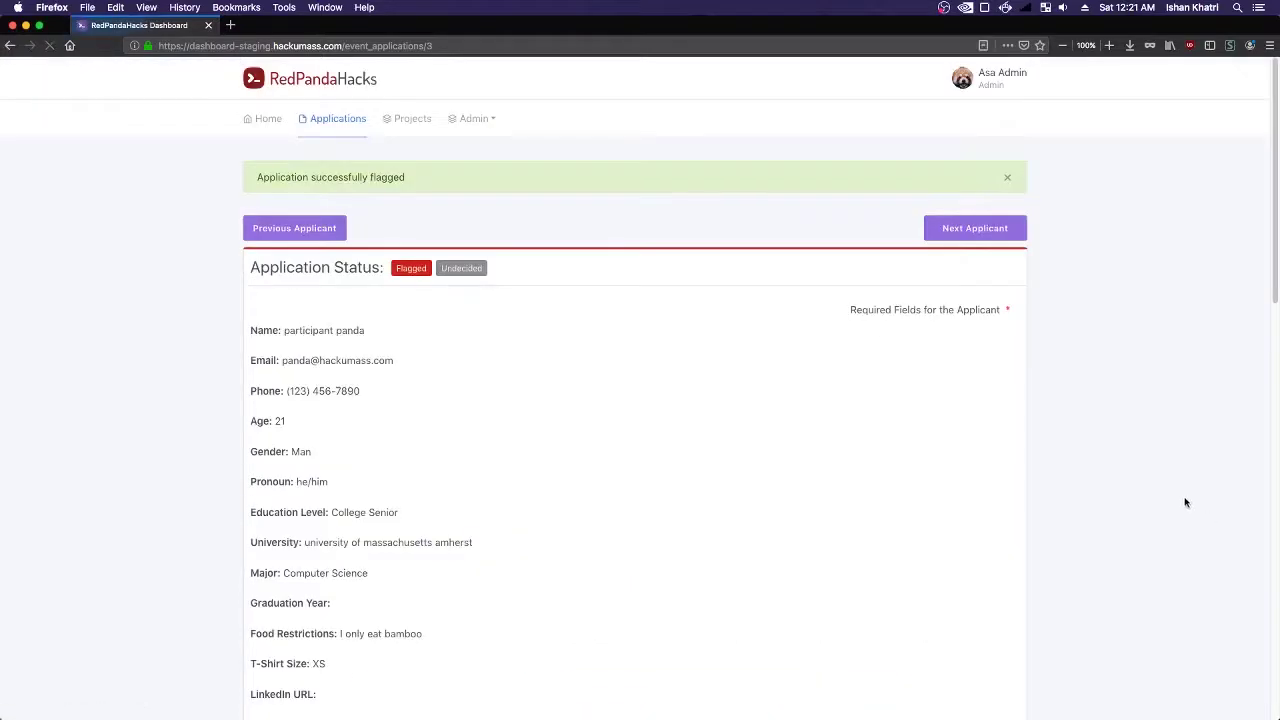
pyautogui.scroll(-10, 1089, 374)
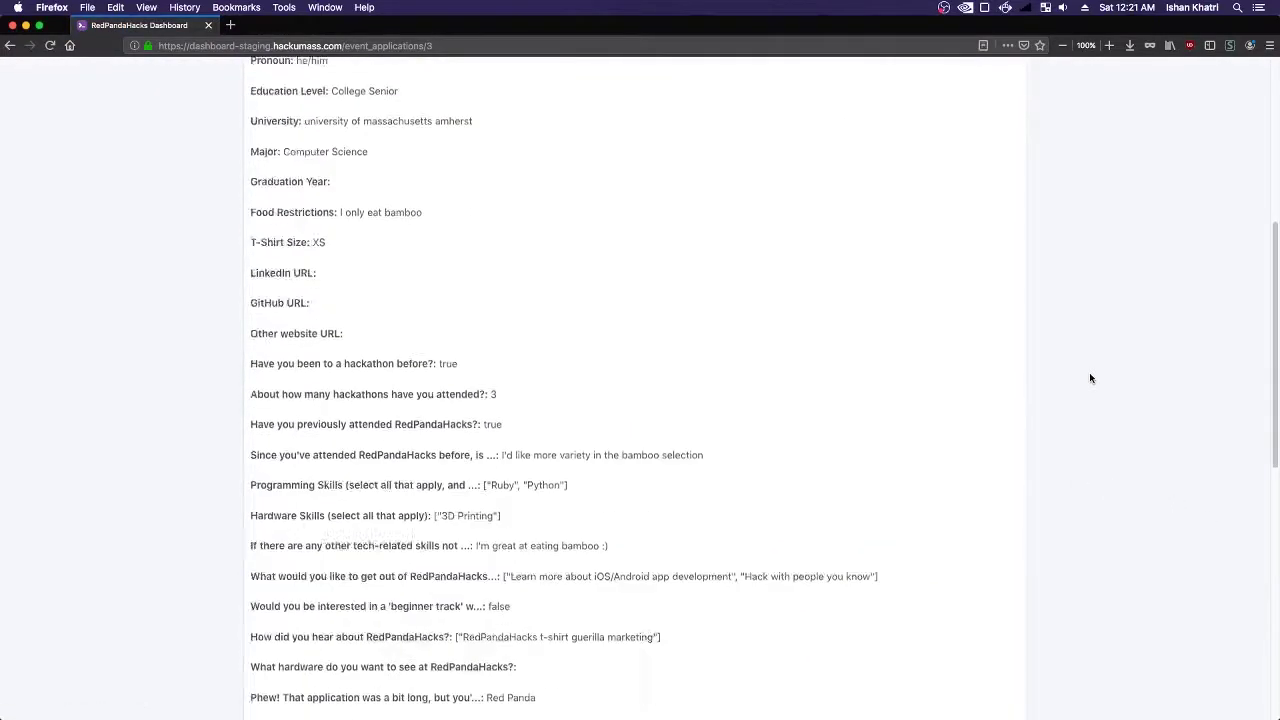
pyautogui.scroll(-5, 1116, 434)
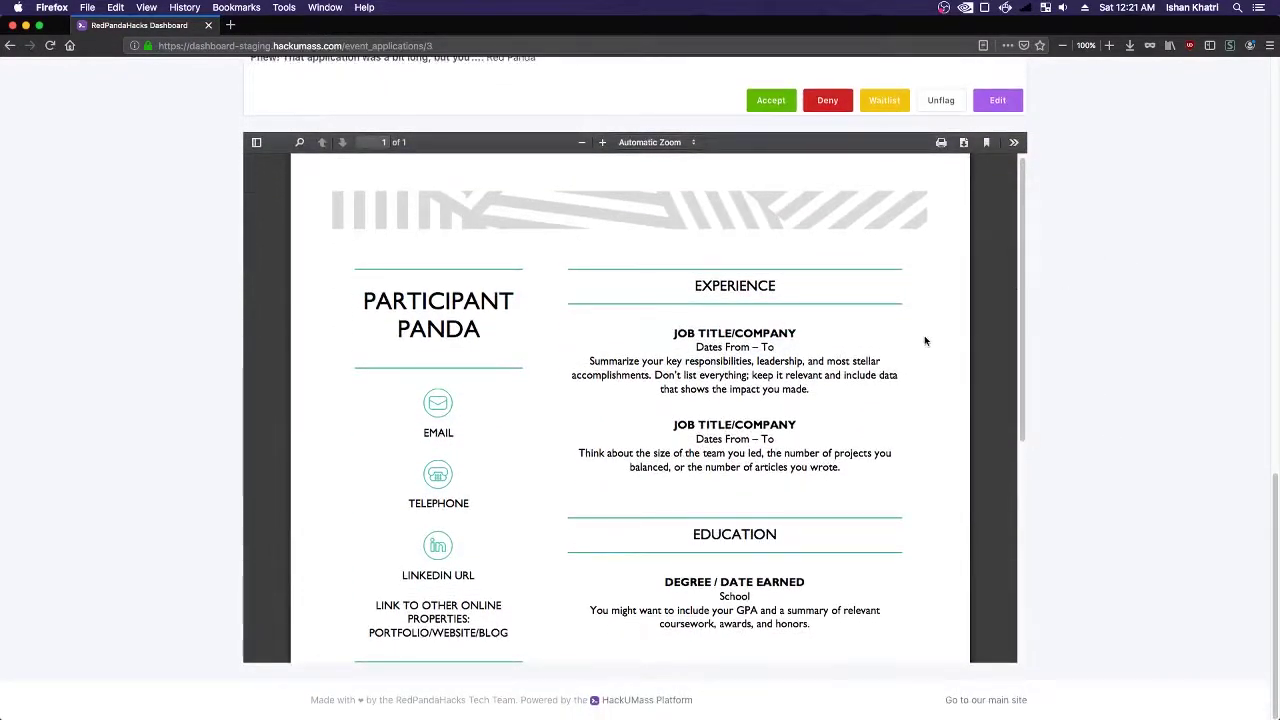
pyautogui.scroll(-5, 917, 382)
pyautogui.scroll(5, 926, 374)
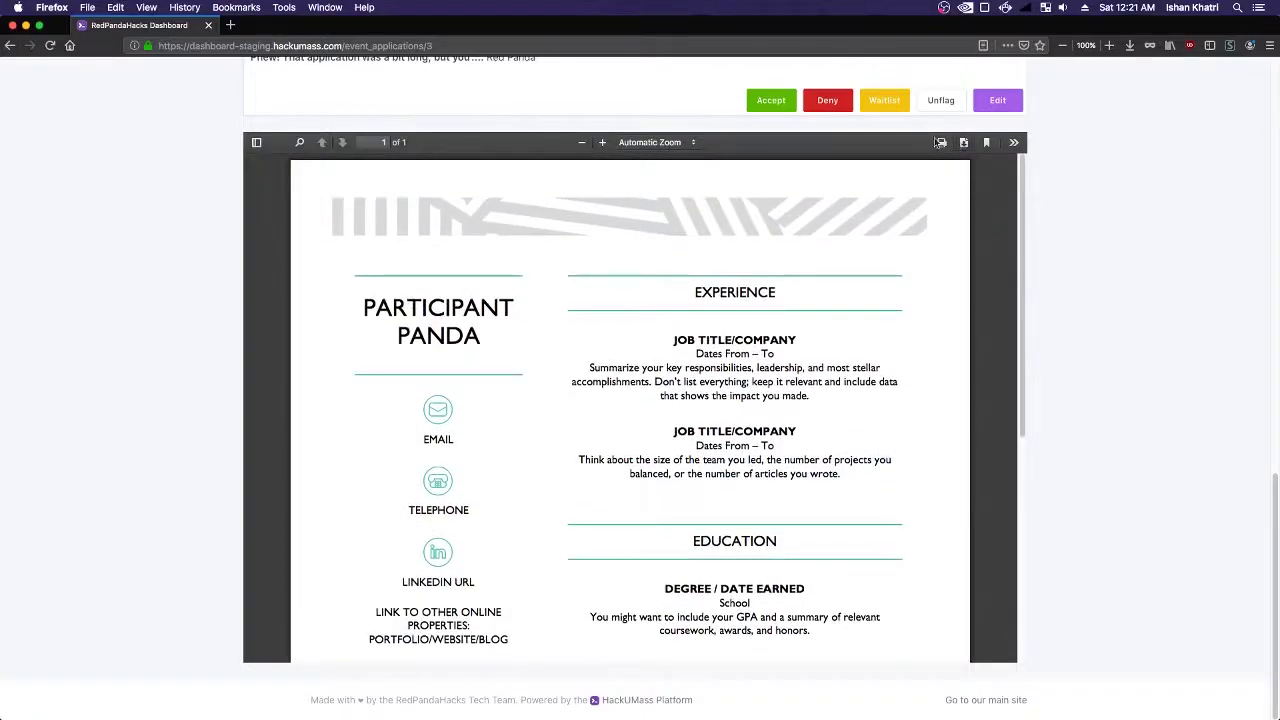
pyautogui.scroll(3, 1160, 480)
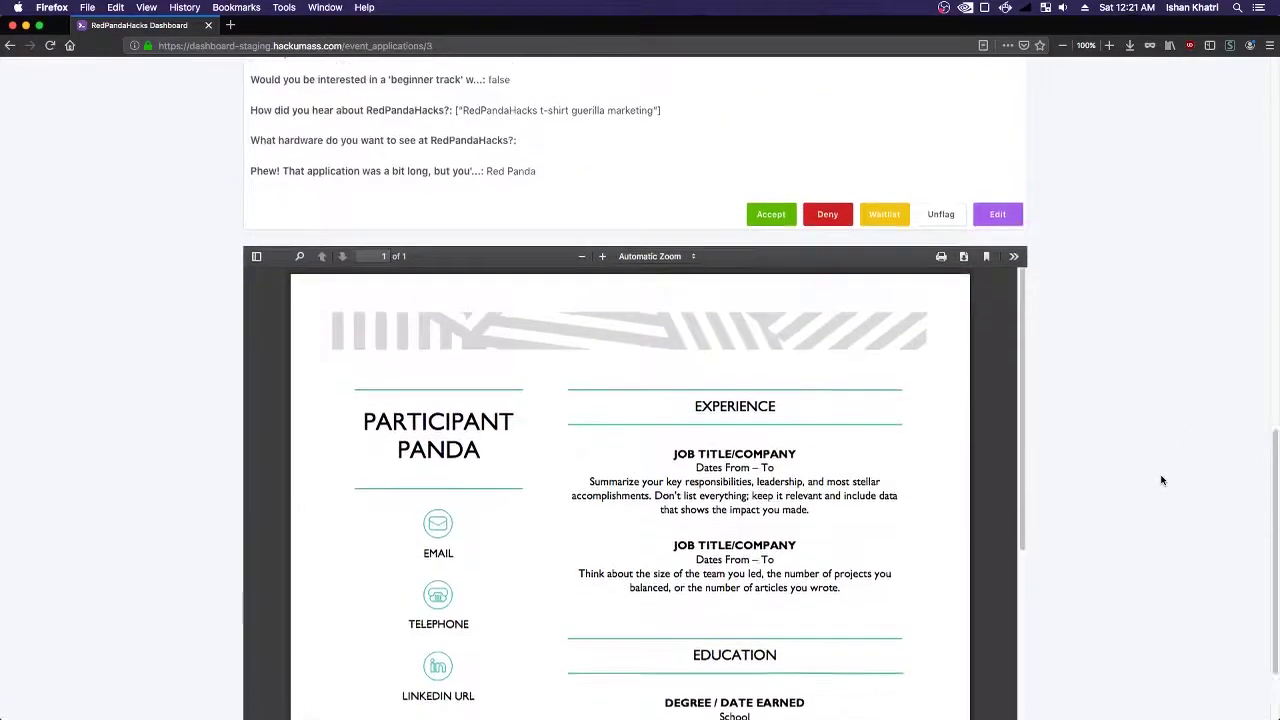
pyautogui.scroll(10, 1039, 362)
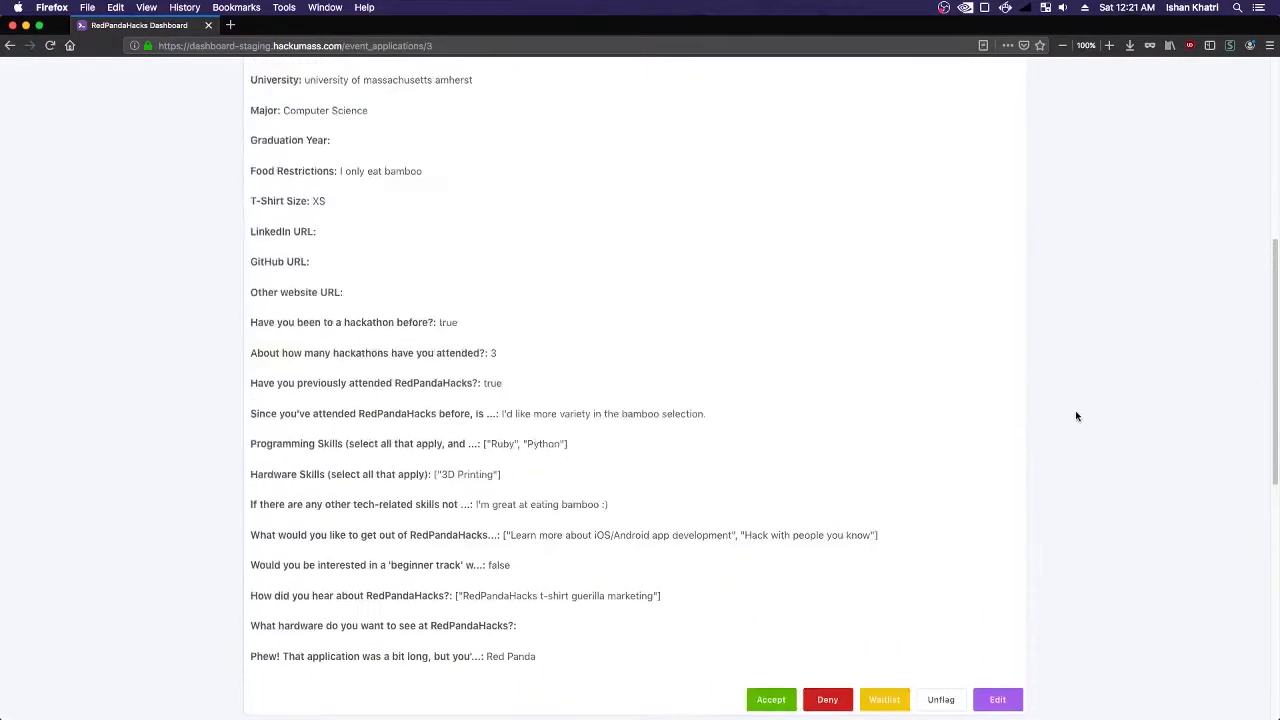
pyautogui.scroll(-8, 941, 338)
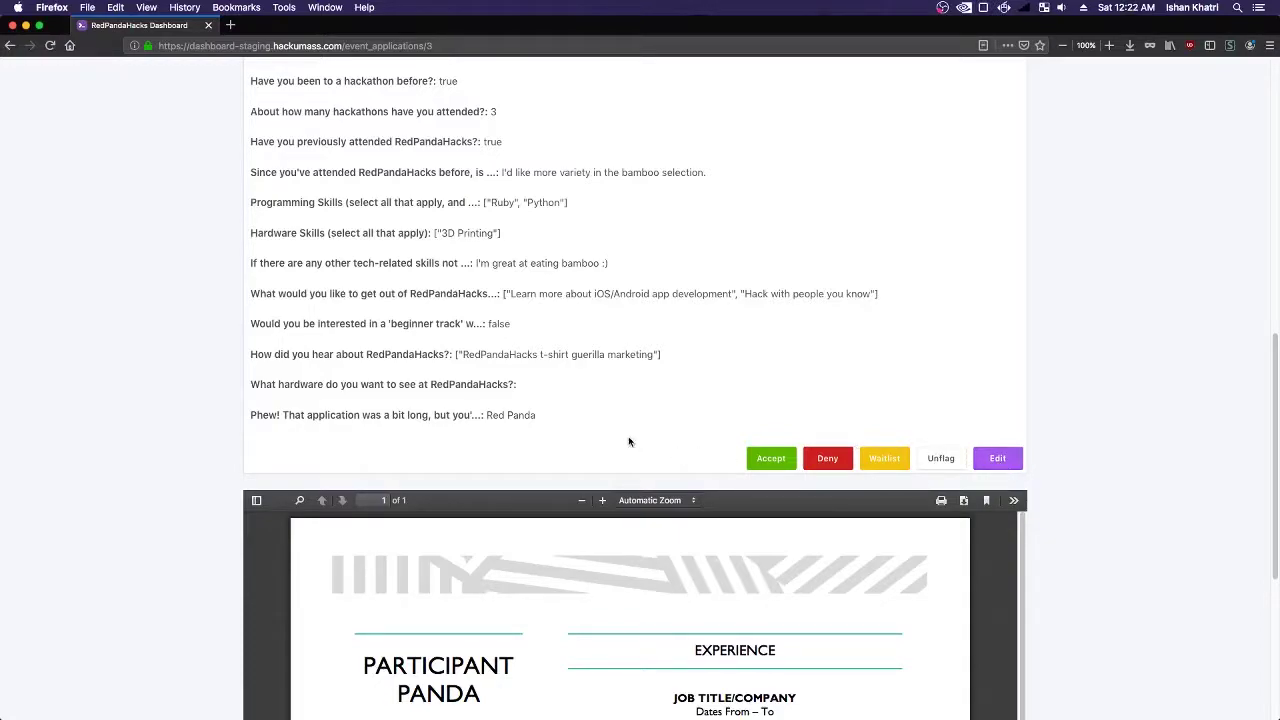
# - Scroll back over the flagged application and return to the Applications list
pyautogui.scroll(3, 561, 428)
pyautogui.scroll(3, 560, 422)
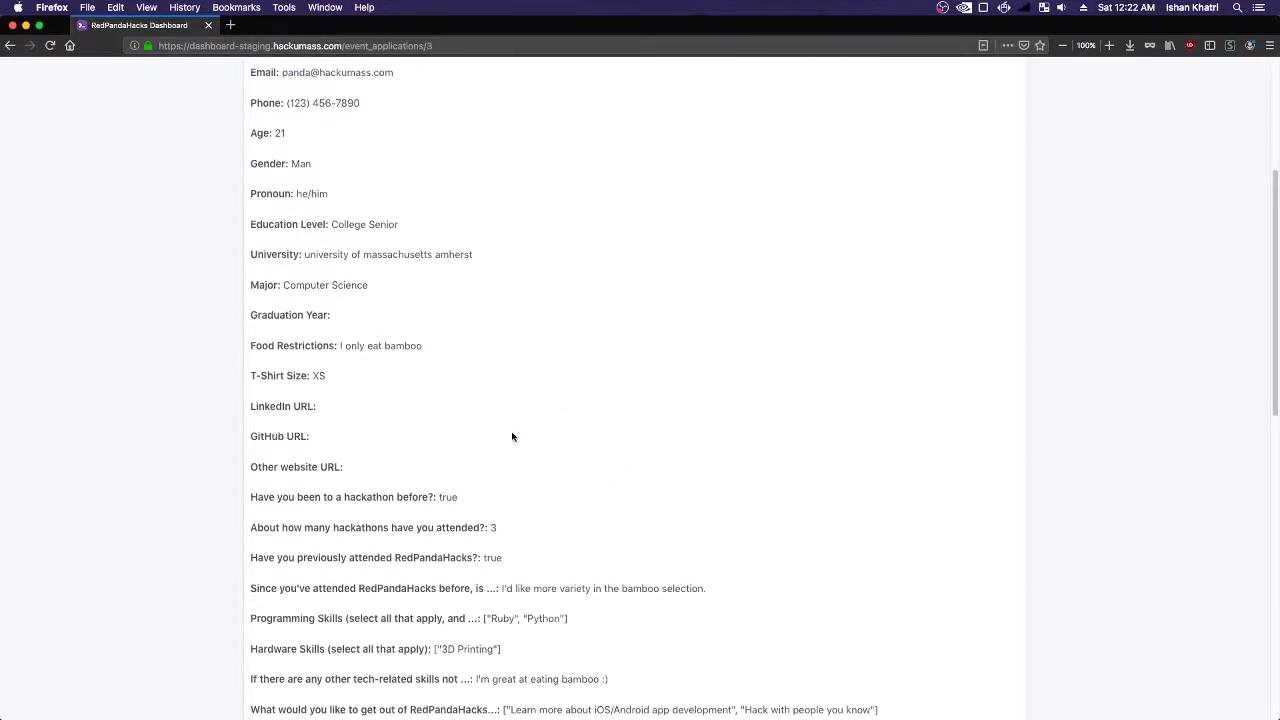
pyautogui.scroll(1, 430, 372)
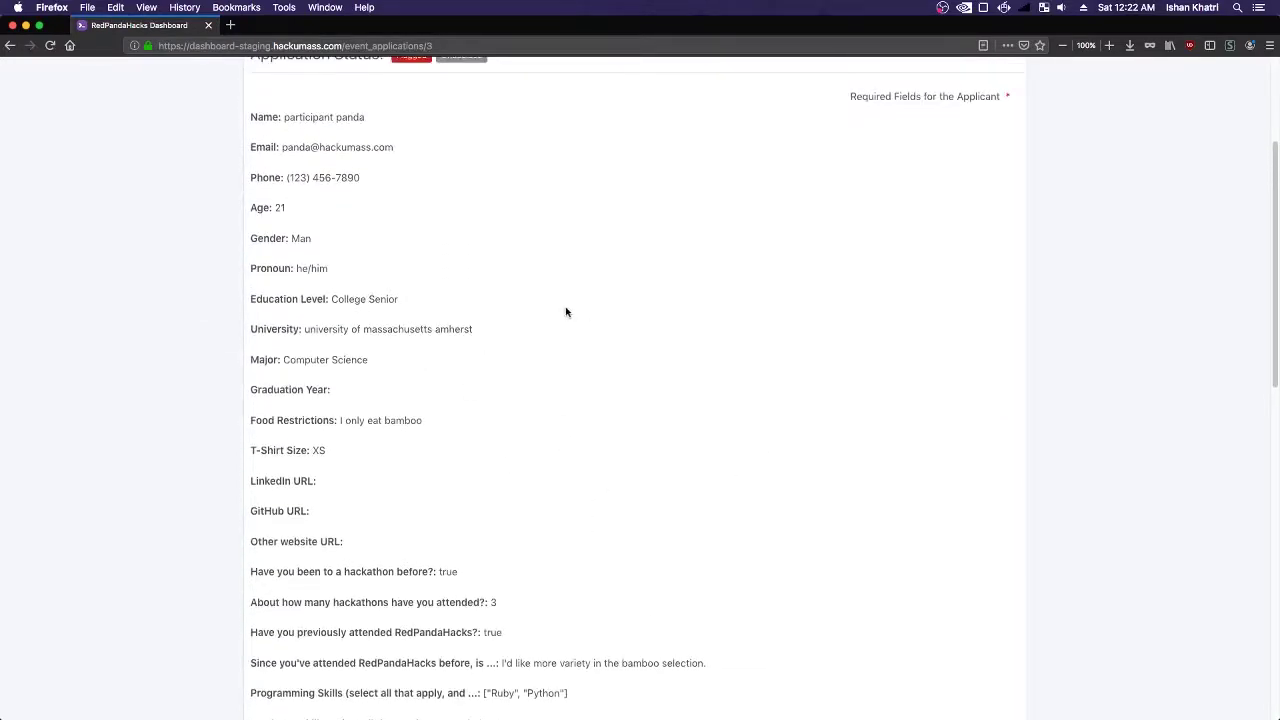
pyautogui.scroll(-5, 668, 420)
pyautogui.scroll(-2, 750, 440)
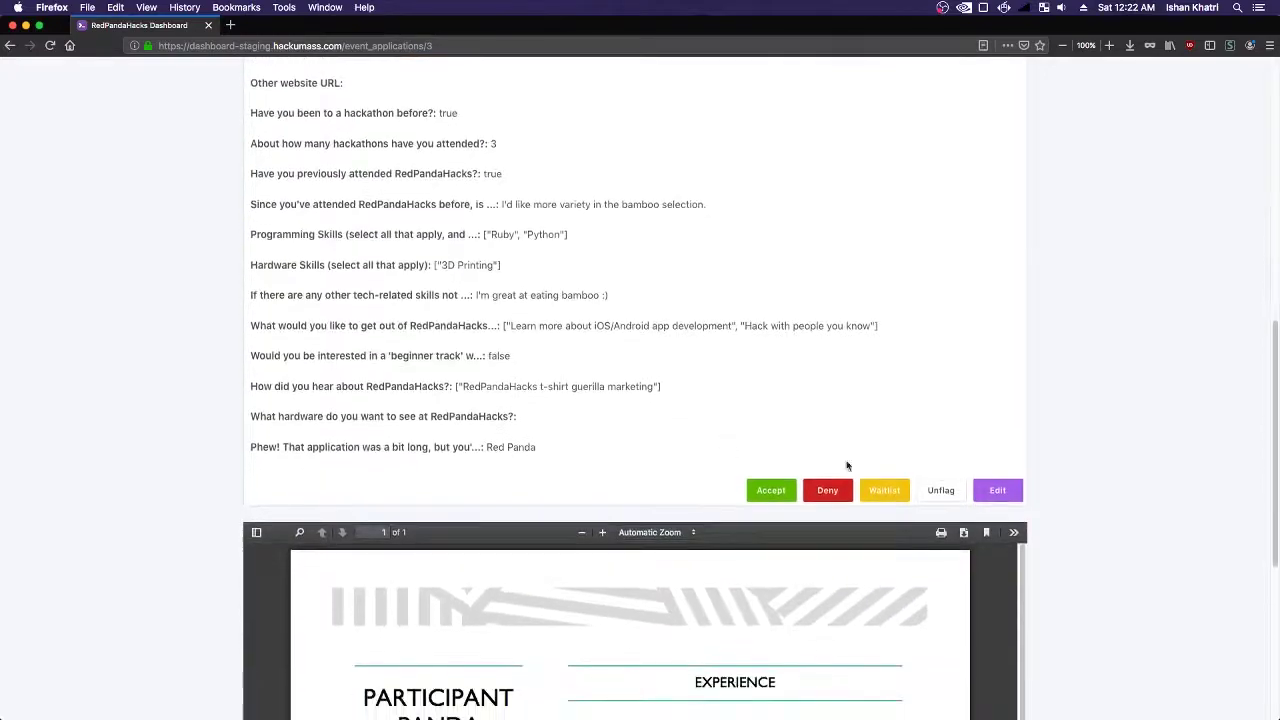
pyautogui.scroll(7, 337, 371)
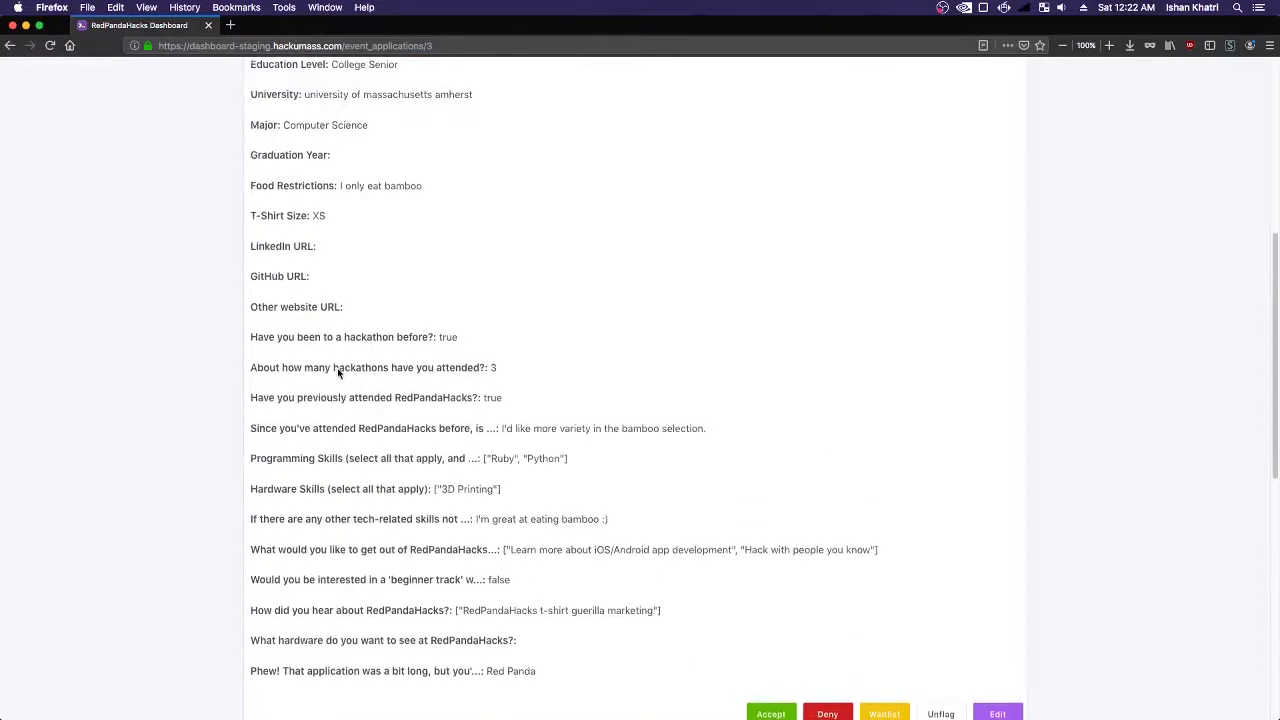
pyautogui.scroll(2, 323, 343)
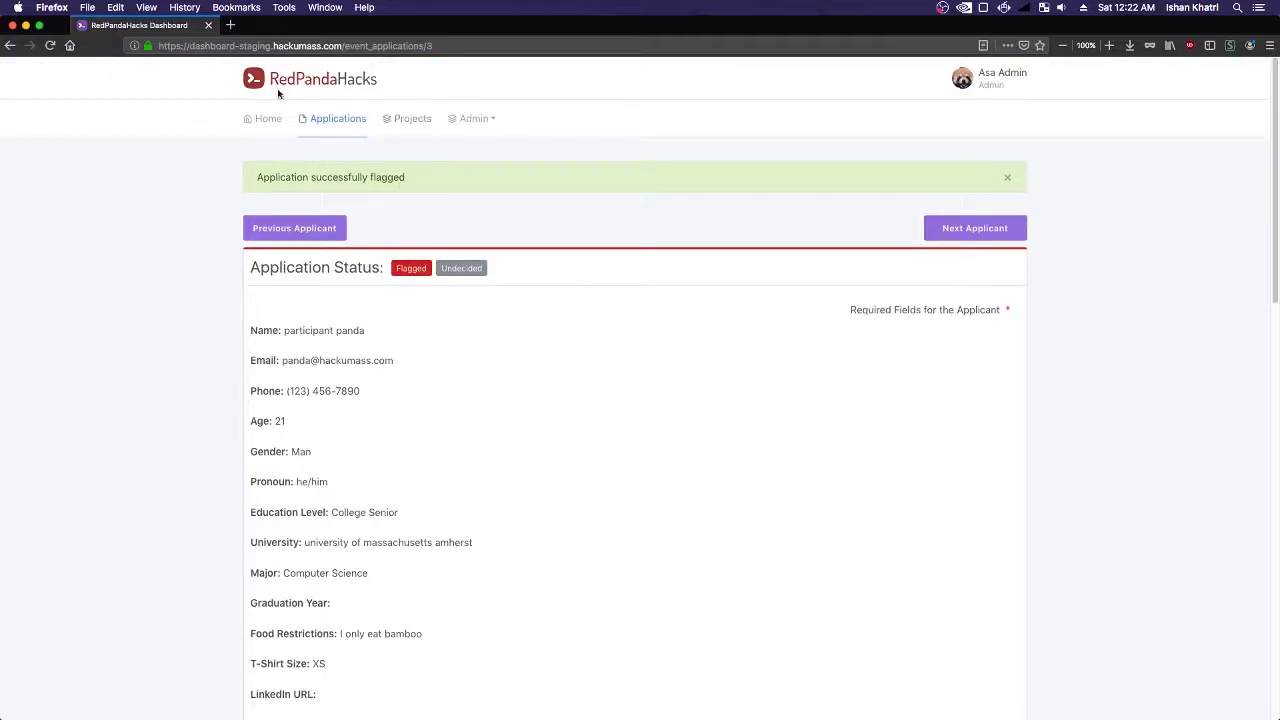
pyautogui.click(337, 124)
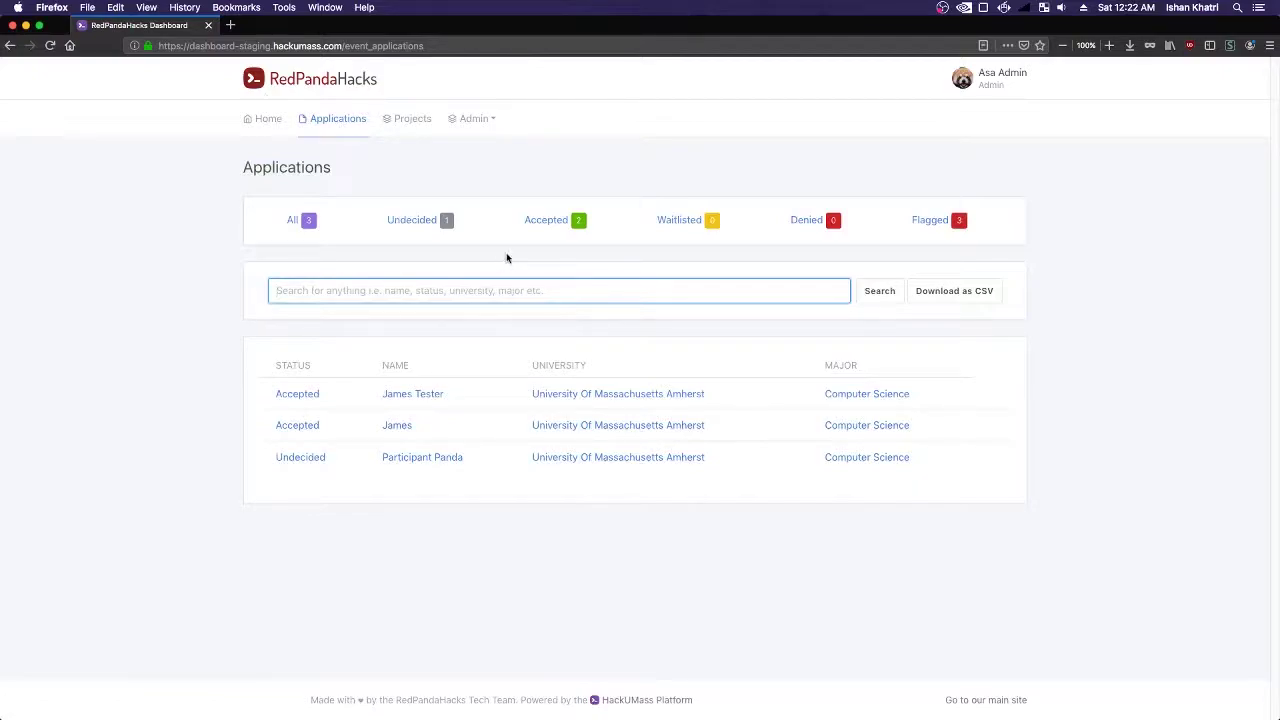
# - Filter applications by Undecided, Accepted and Flagged, then open the participant's application
pyautogui.click(434, 297)
pyautogui.click(155, 280)
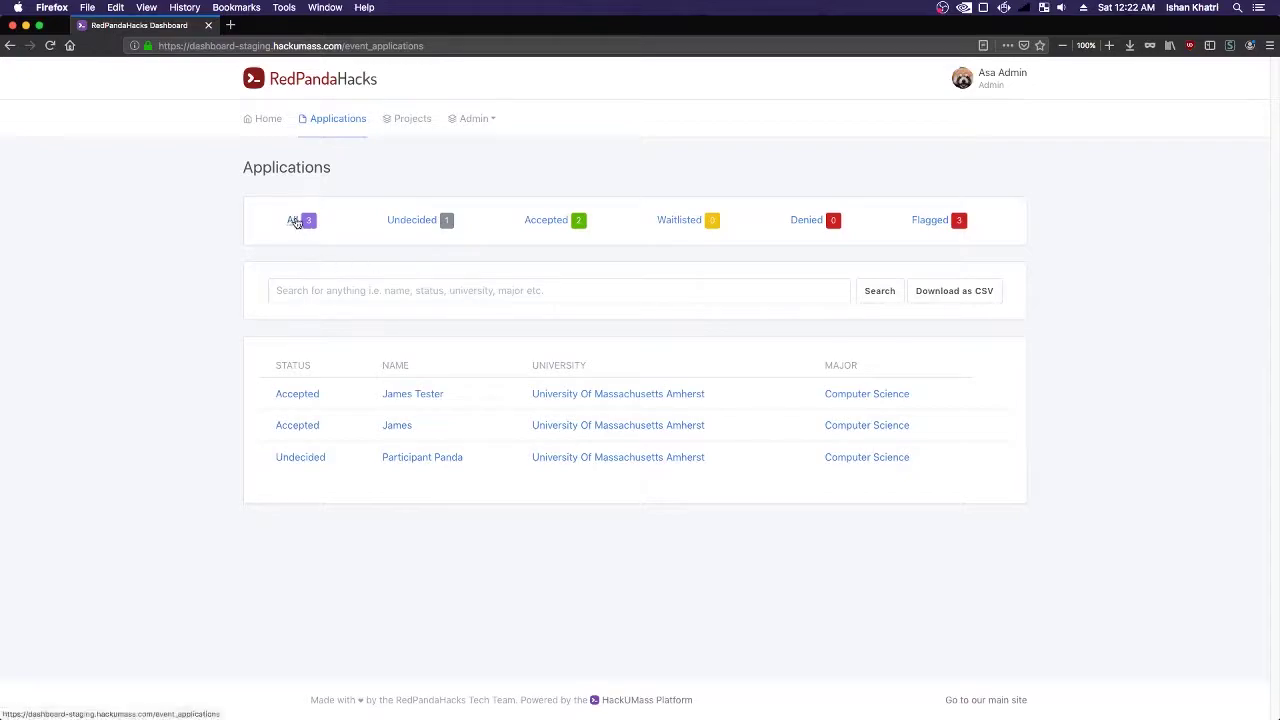
pyautogui.click(420, 222)
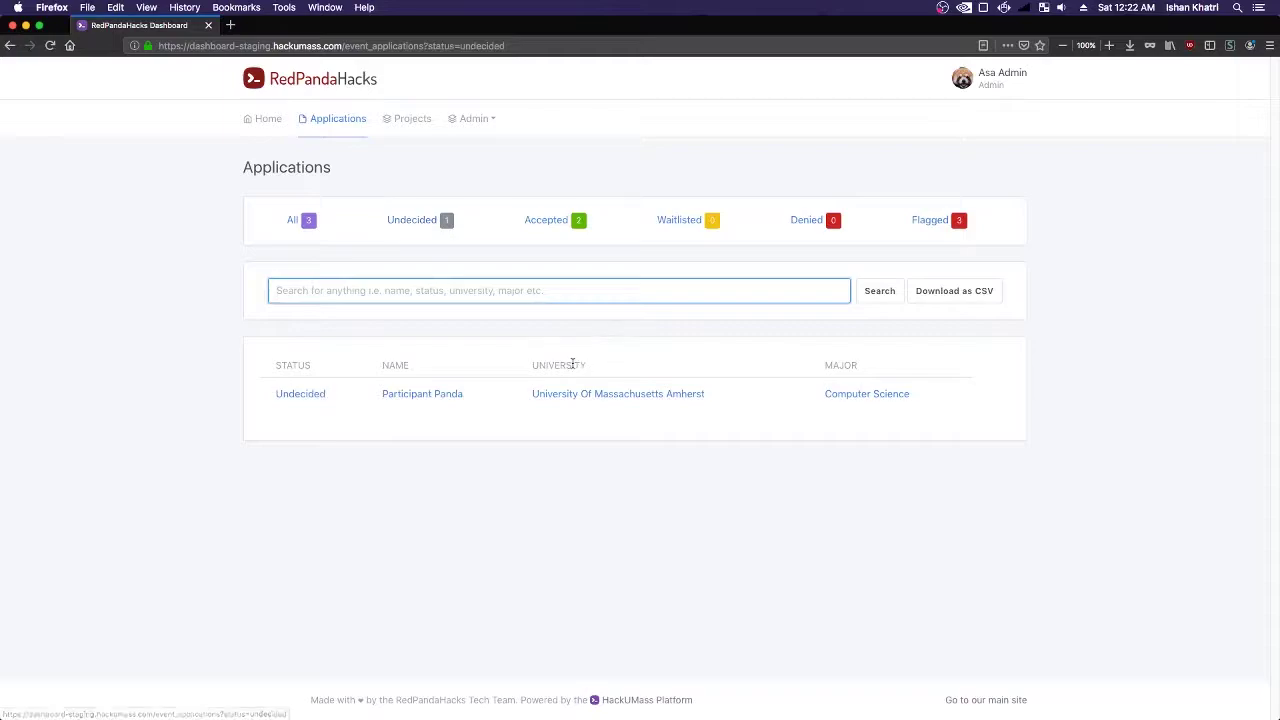
pyautogui.click(539, 223)
pyautogui.click(932, 221)
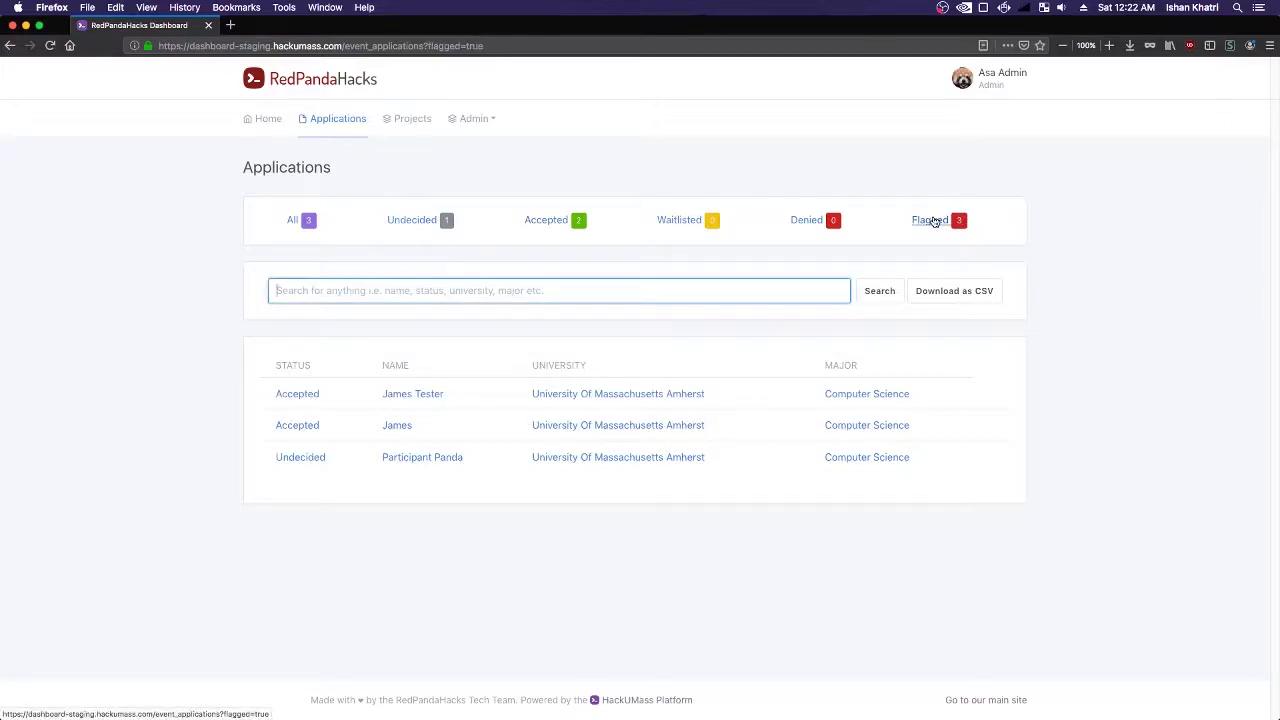
pyautogui.click(322, 457)
# - Accept the participant's application, then step to the previous applicant and back
pyautogui.scroll(-10, 903, 434)
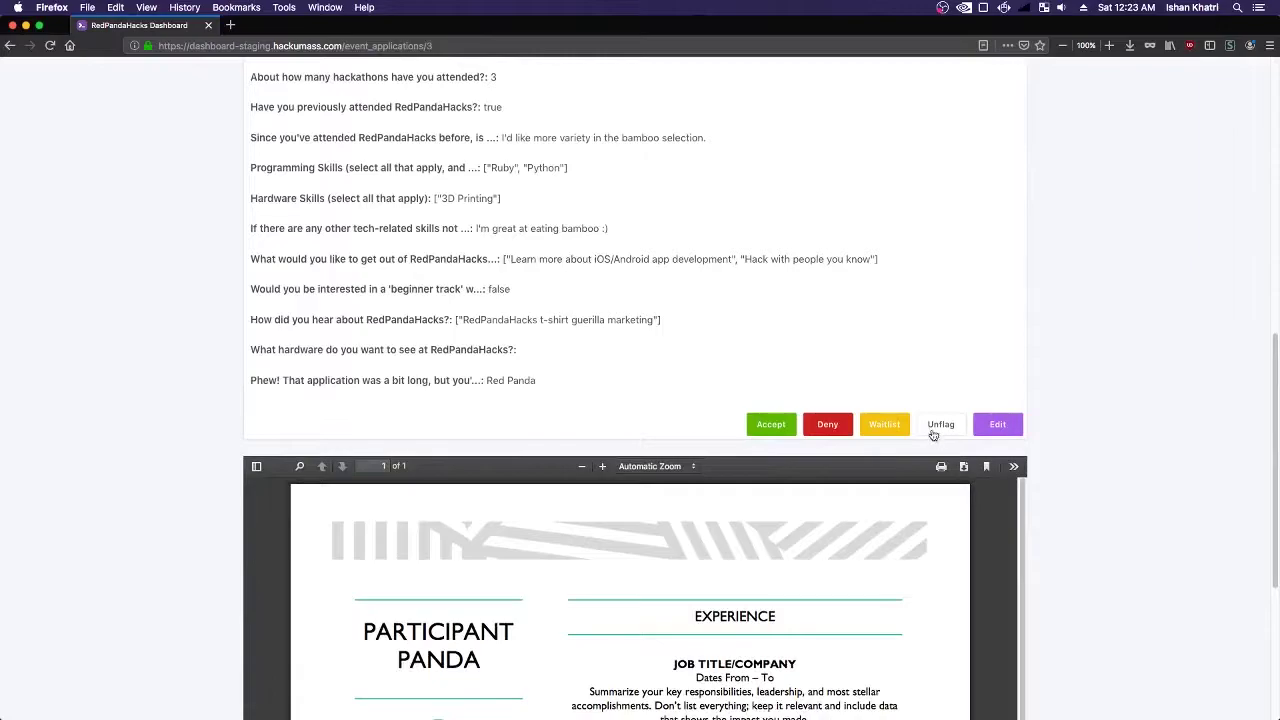
pyautogui.scroll(-15, 923, 477)
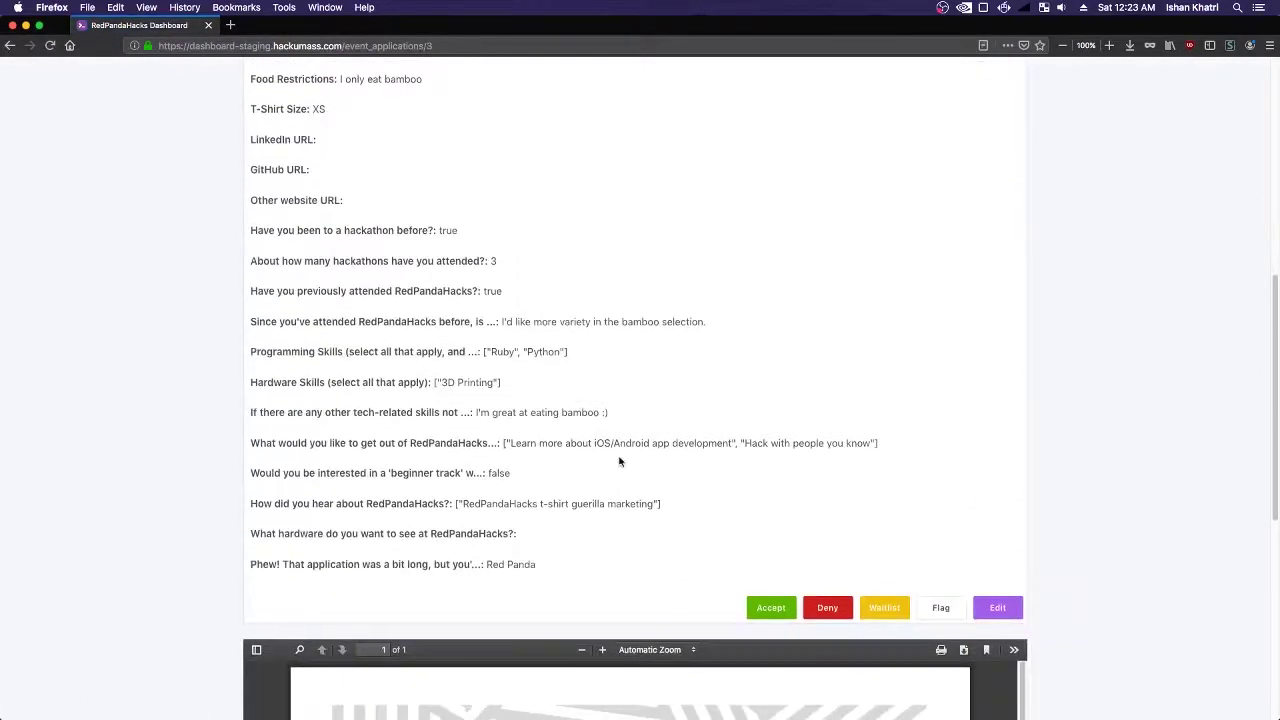
pyautogui.scroll(3, 786, 426)
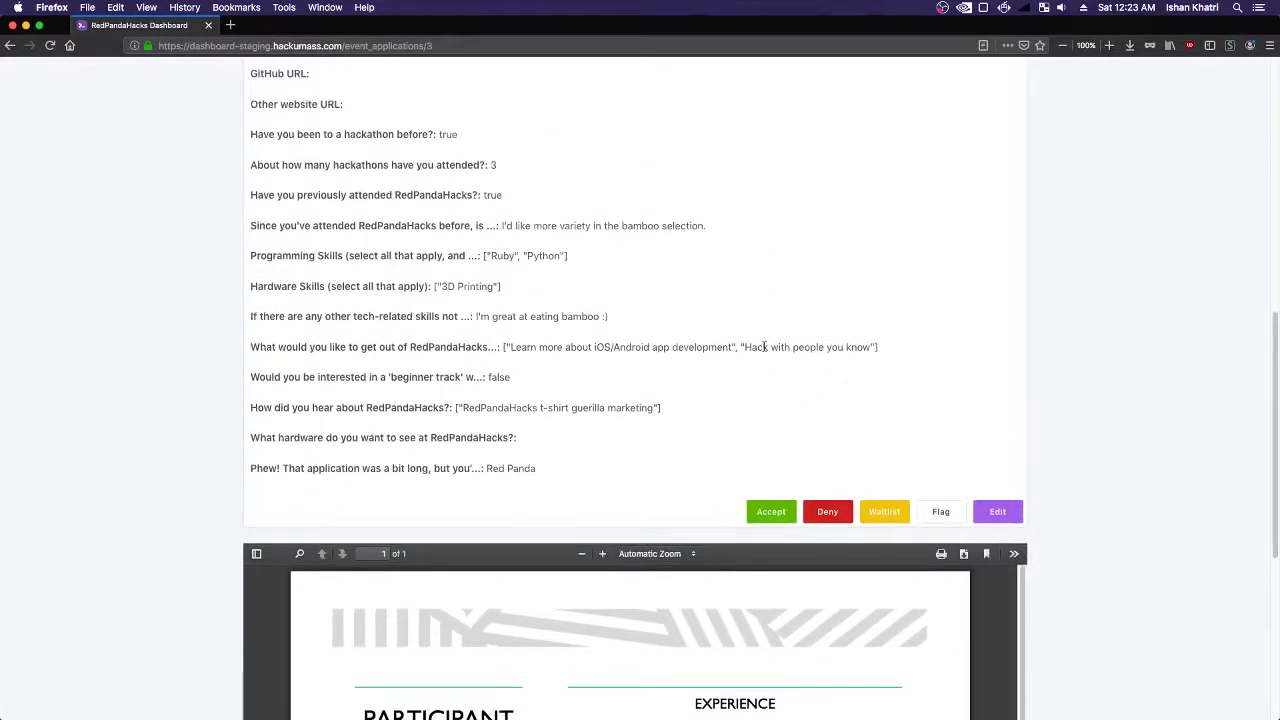
pyautogui.click(772, 512)
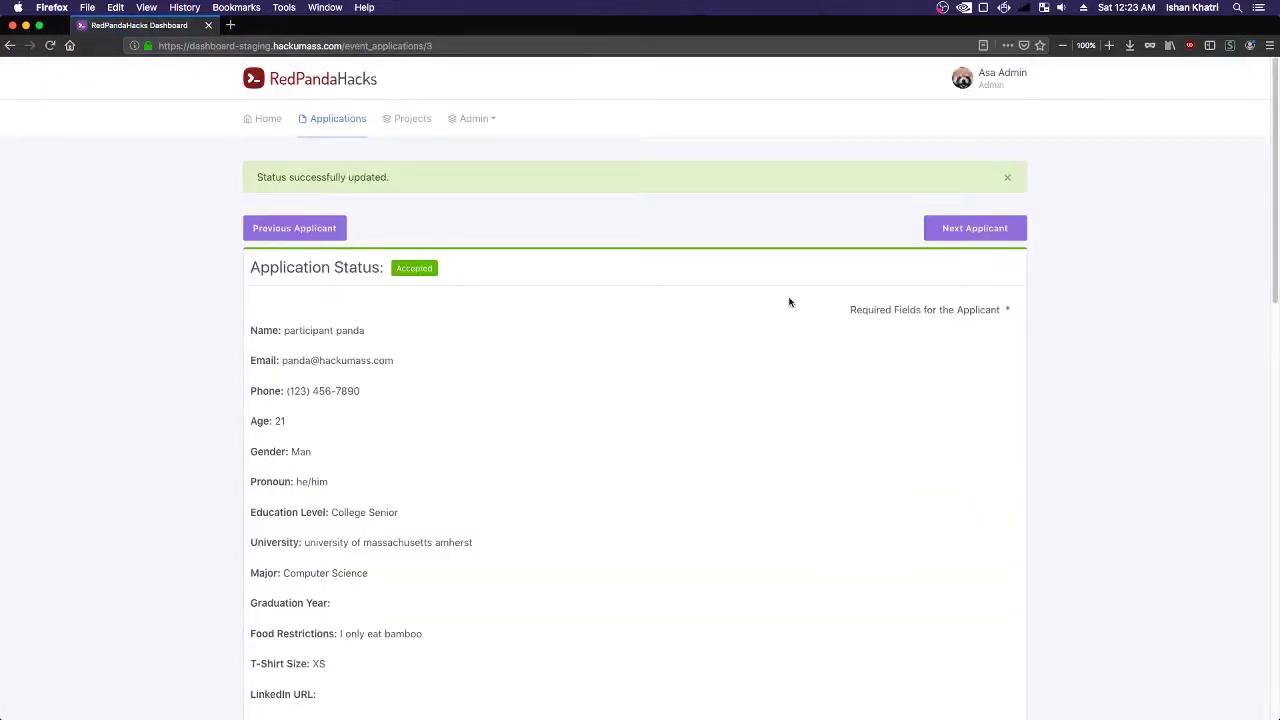
pyautogui.click(264, 238)
pyautogui.click(960, 172)
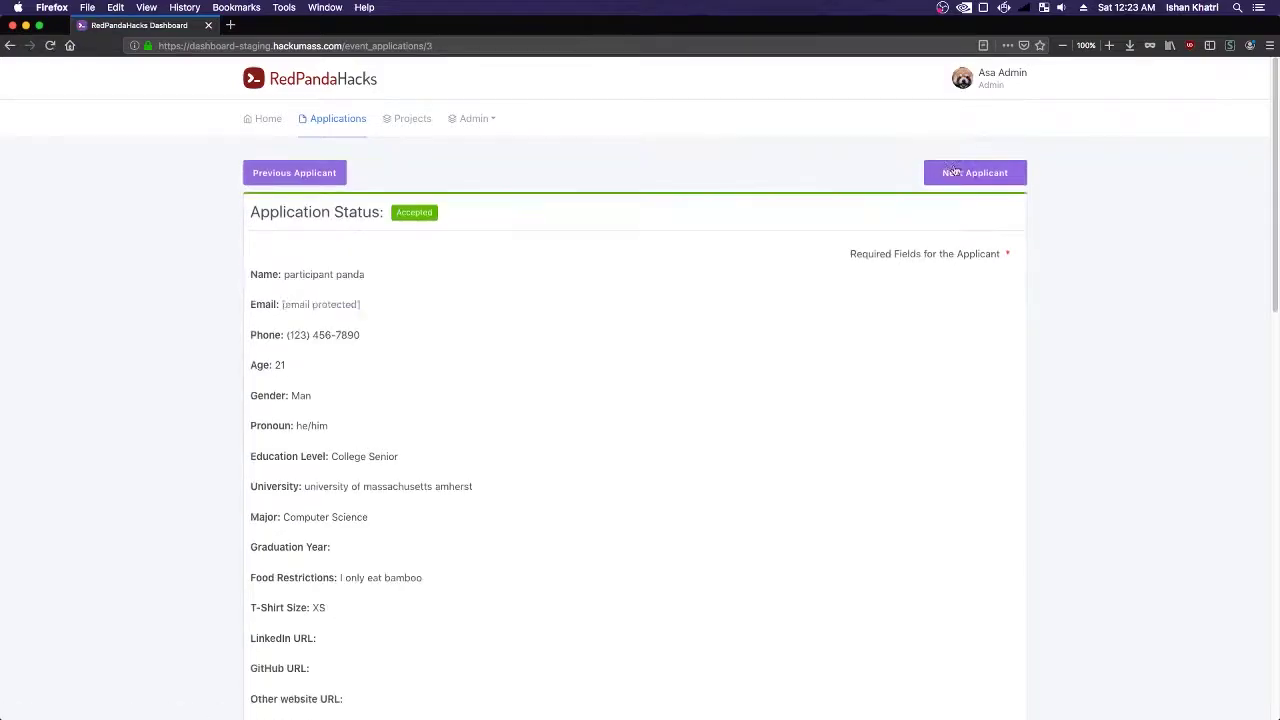
# - Search applications for 'panda', clear the search to show all, then switch to Chrome
pyautogui.click(337, 118)
pyautogui.click(410, 290)
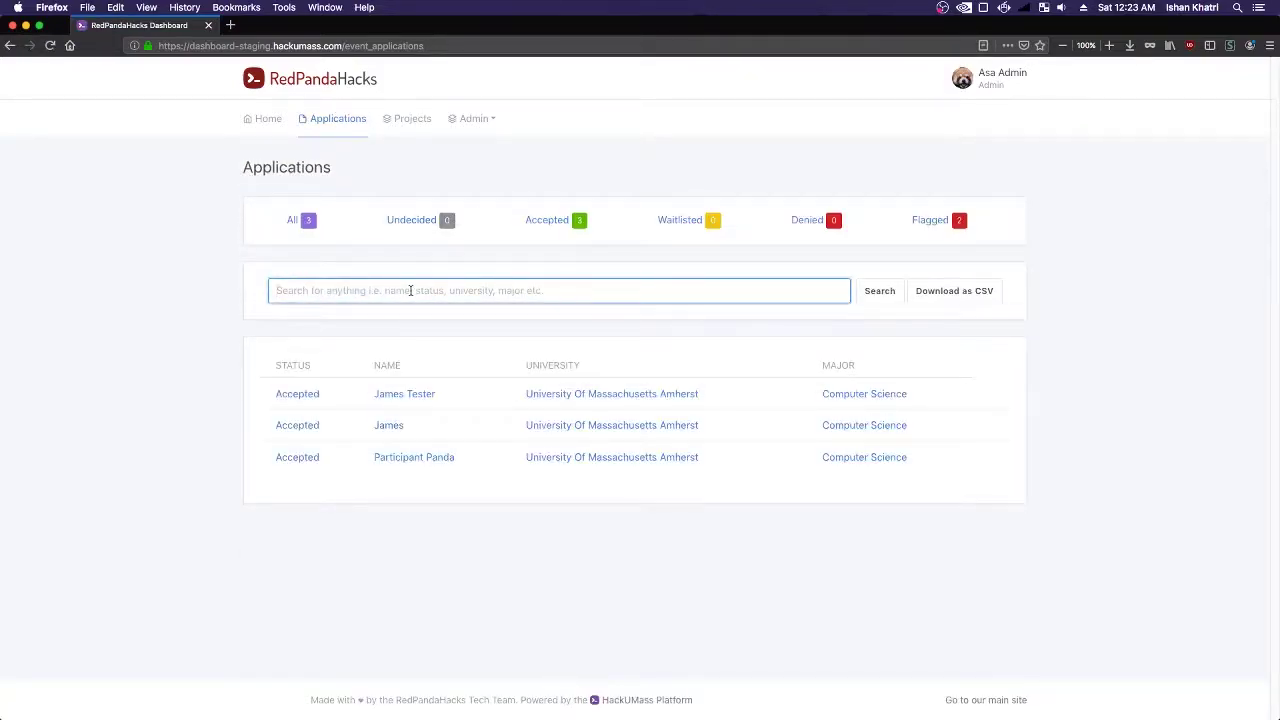
pyautogui.write('p')
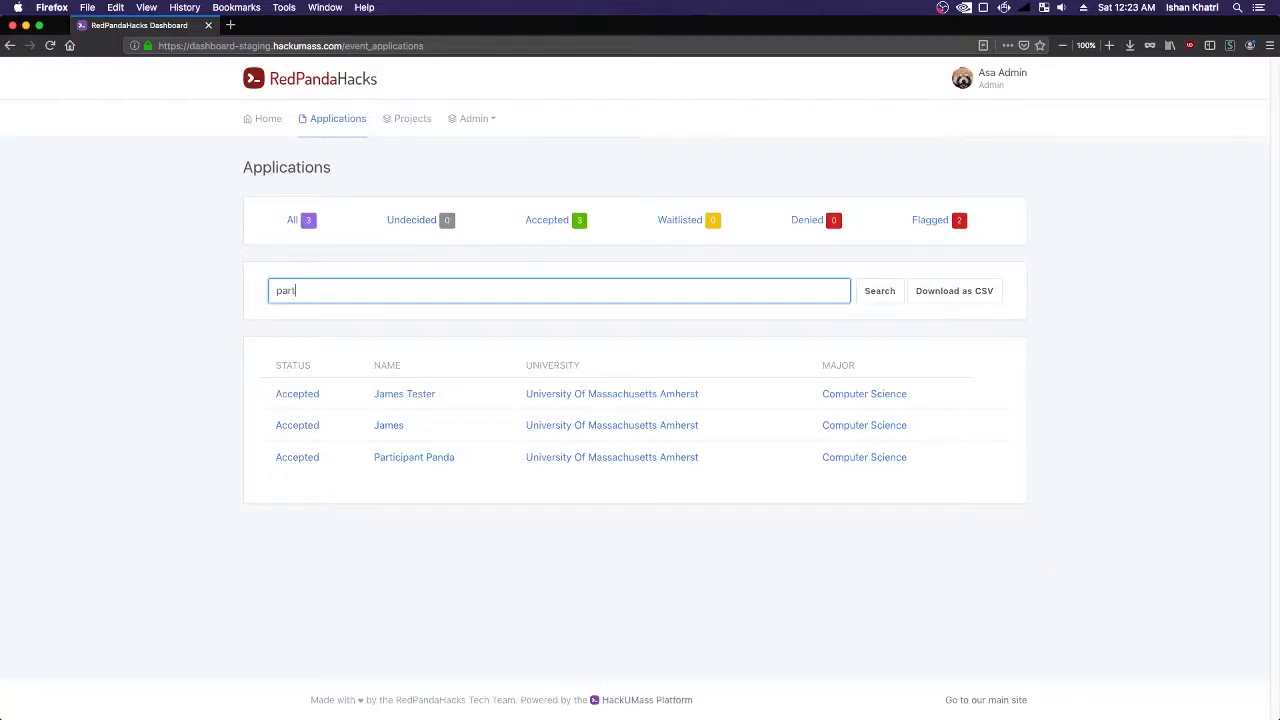
pyautogui.write('anda')
pyautogui.press('Return')
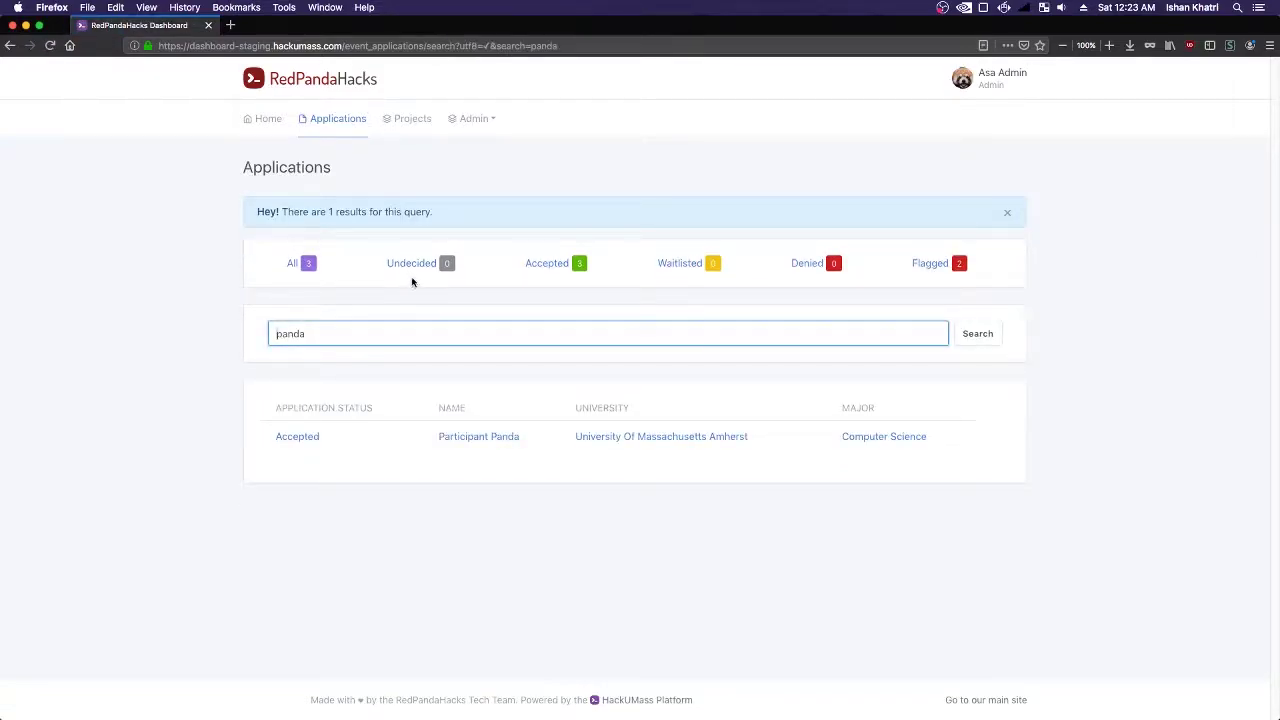
pyautogui.doubleClick(333, 339)
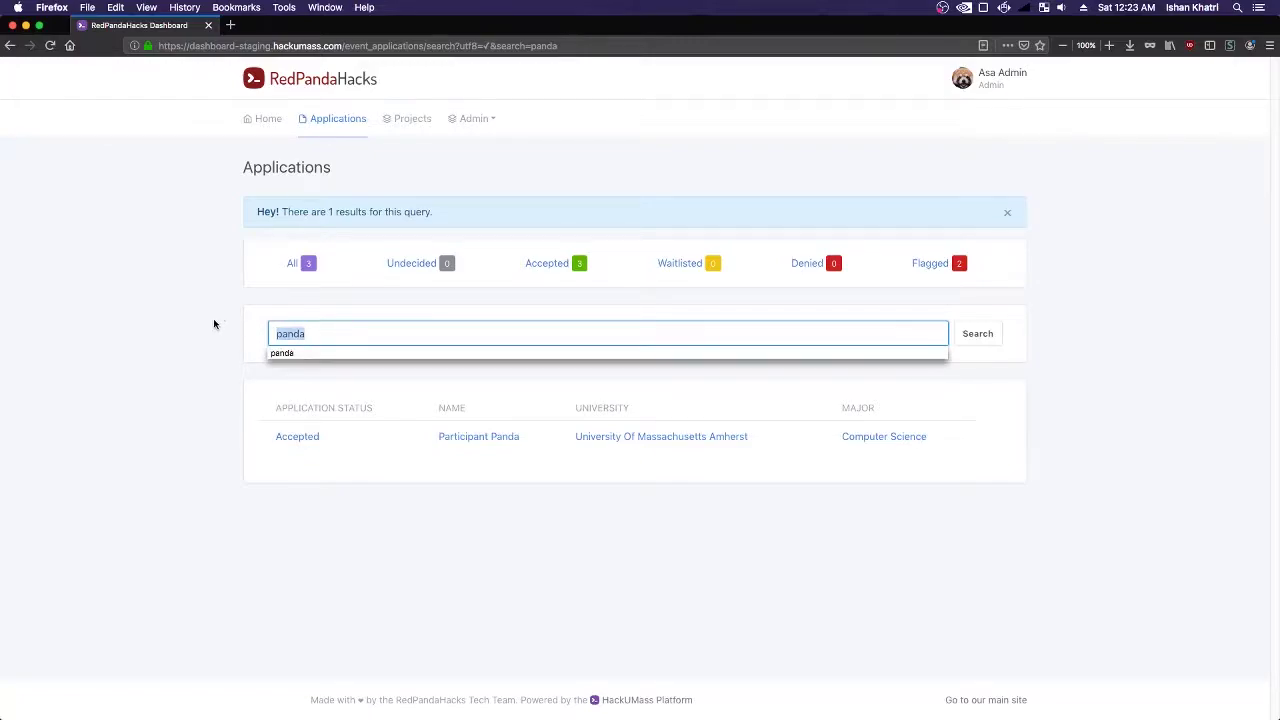
pyautogui.press('BackSpace')
pyautogui.click(293, 263)
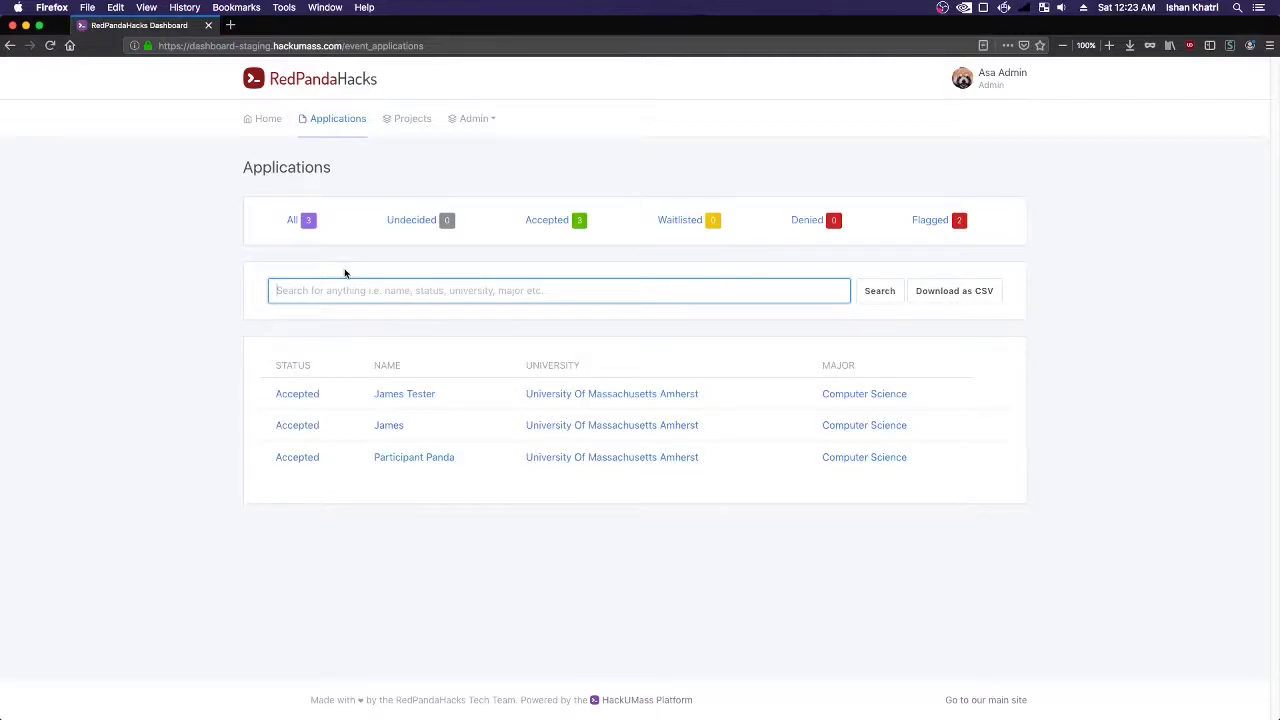
pyautogui.press('super+Tab')
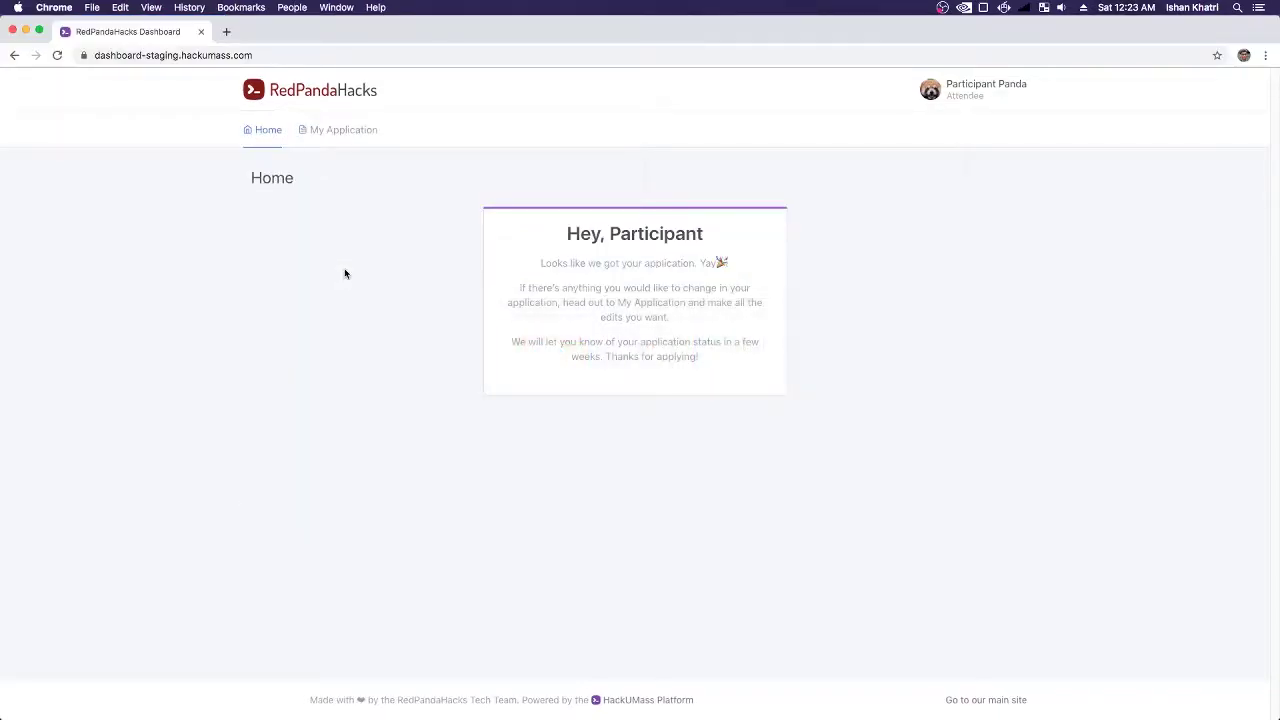
# - Reload the participant Home and read the Traveling and Getting to the Hackathon cards
pyautogui.click(57, 55)
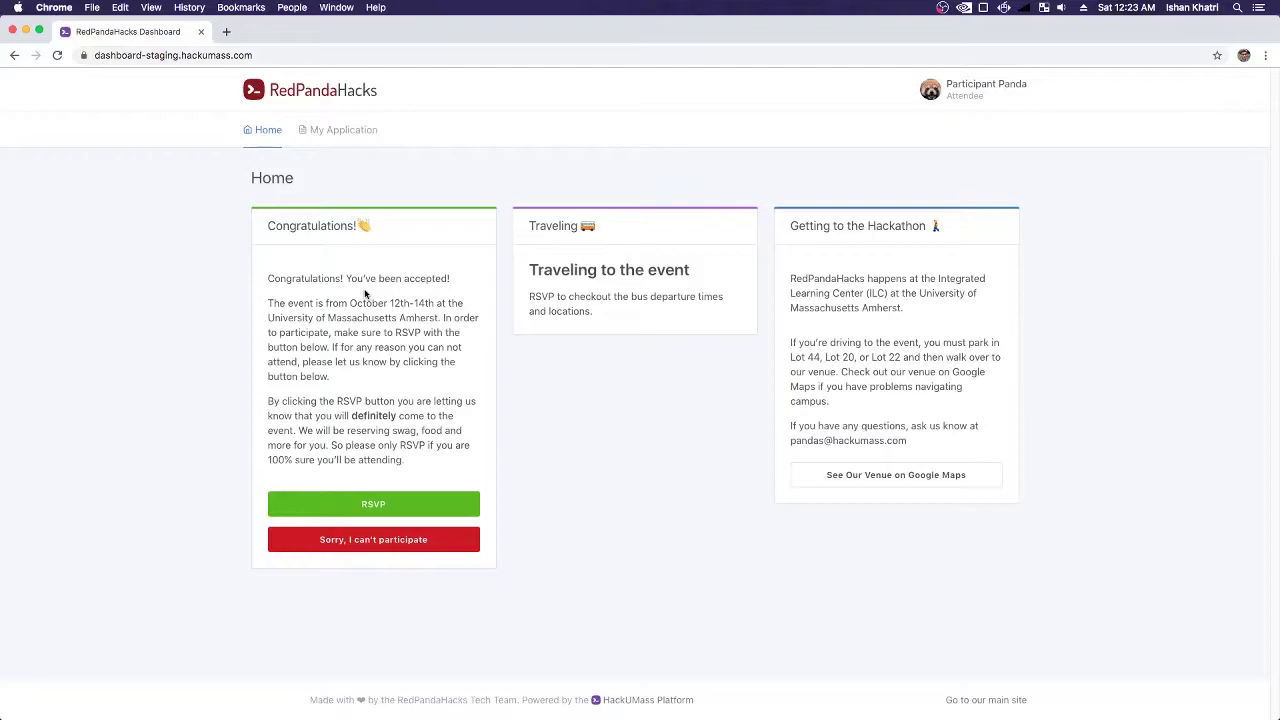
pyautogui.moveTo(620, 320); pyautogui.dragTo(530, 266)
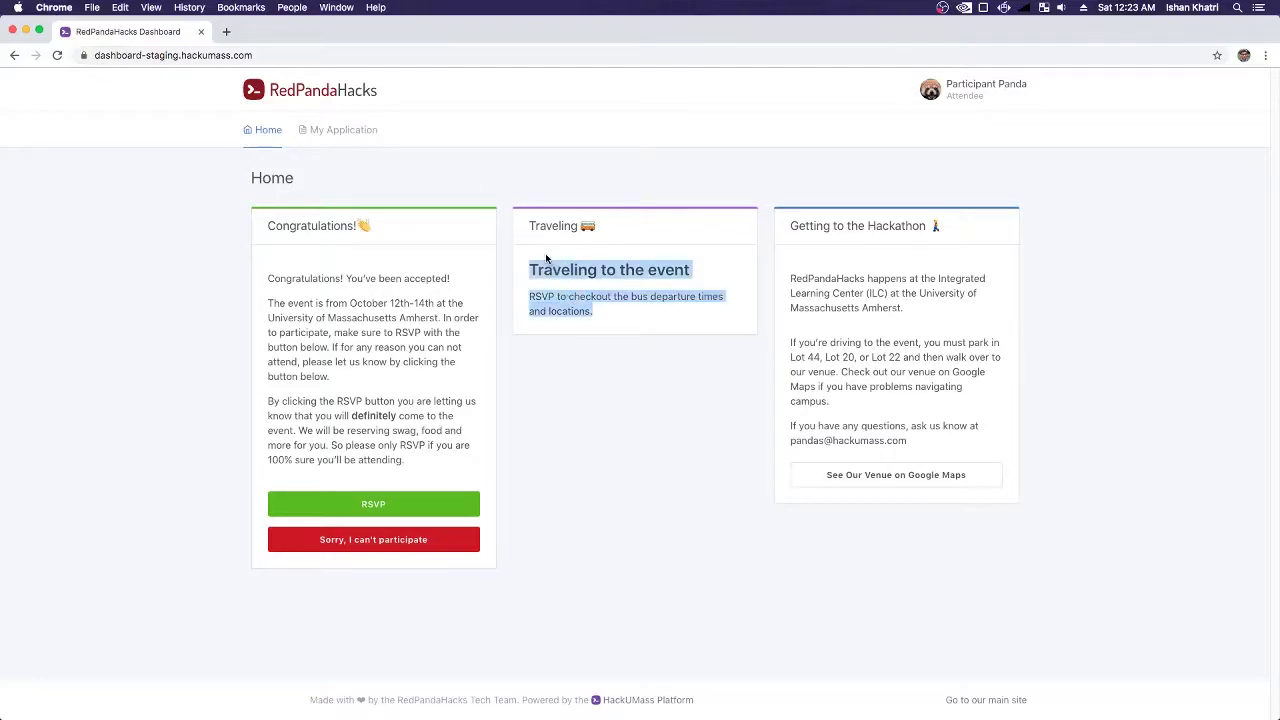
pyautogui.click(626, 307)
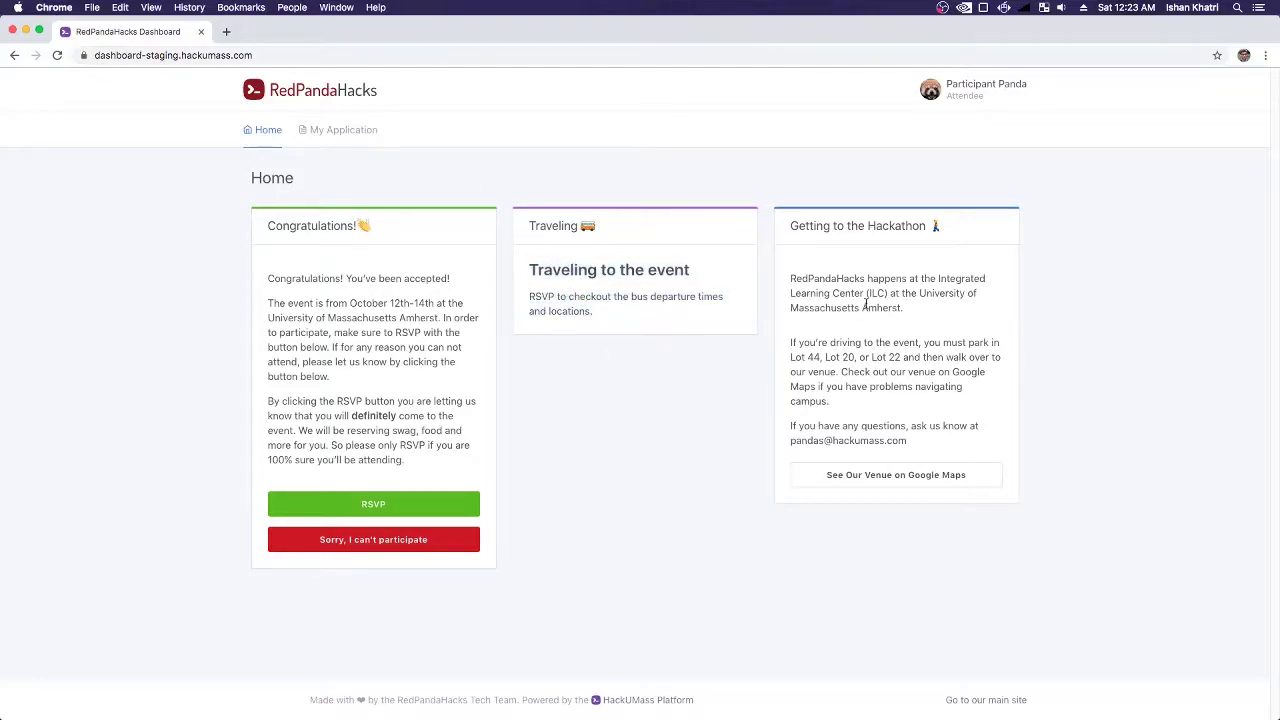
pyautogui.moveTo(794, 267); pyautogui.dragTo(928, 463)
# - View the venue on Google Maps, close that tab, and read the RSVP note
pyautogui.click(921, 478)
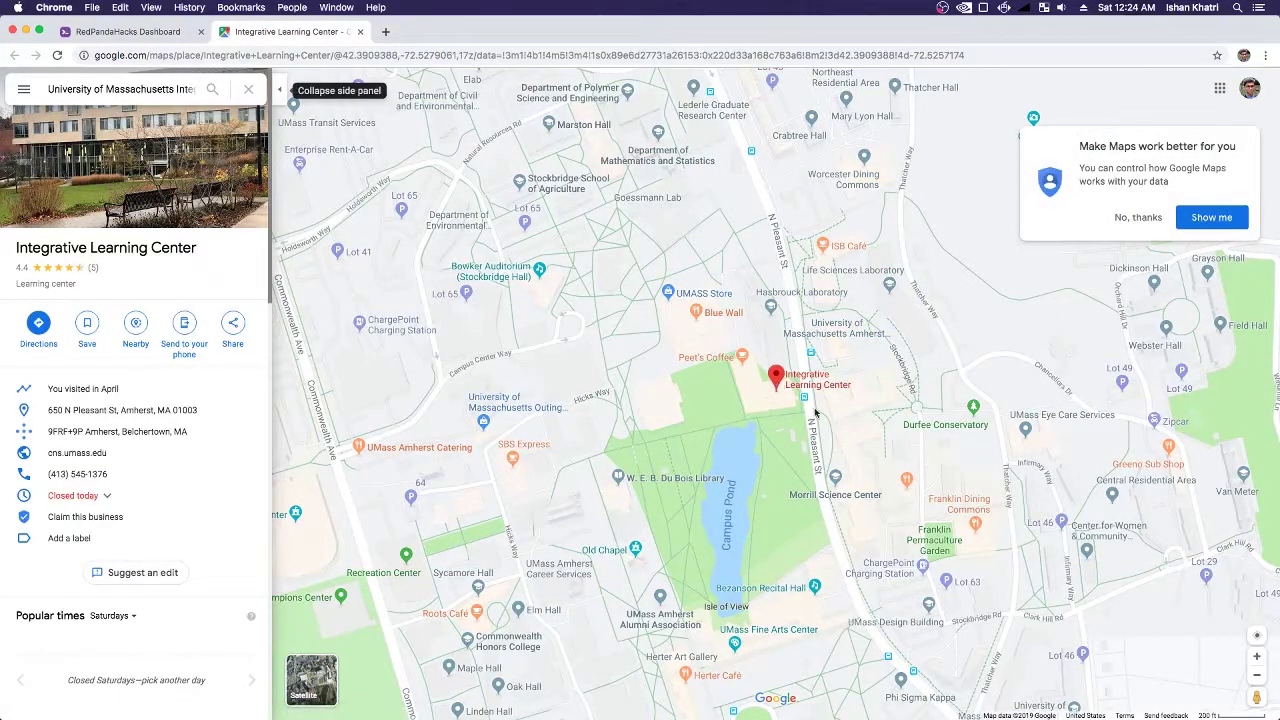
pyautogui.click(360, 31)
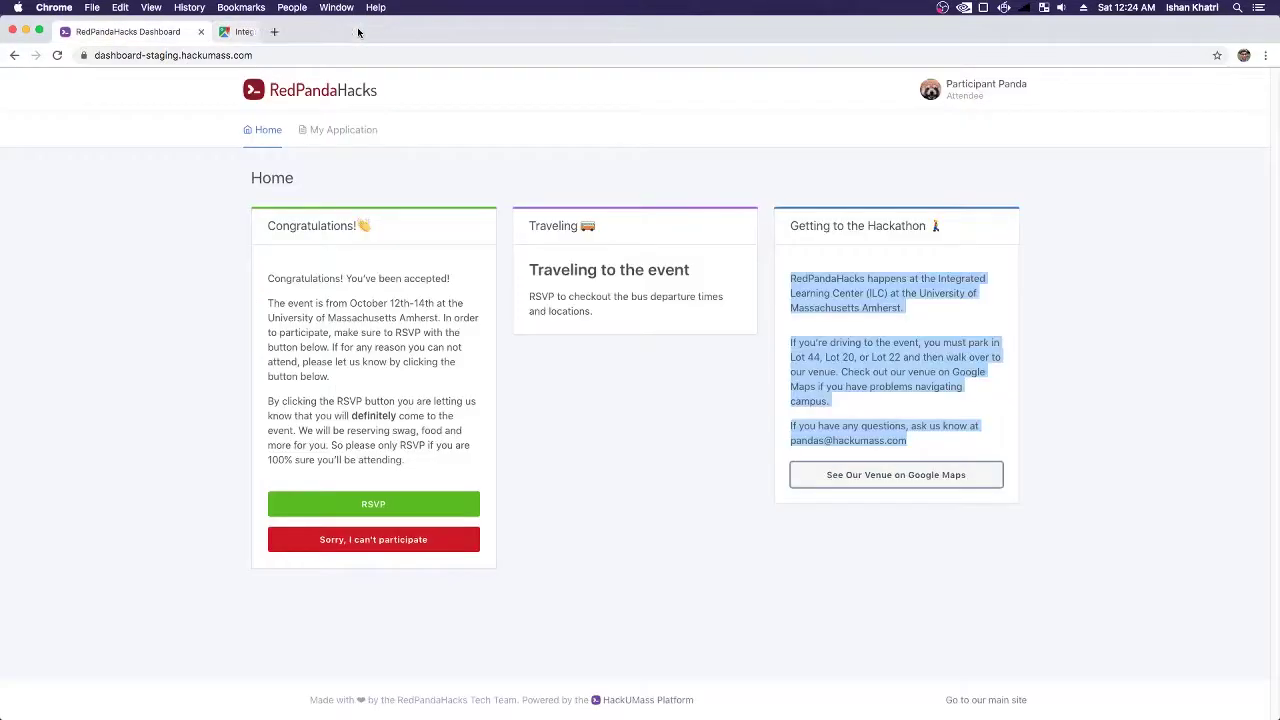
pyautogui.click(1087, 356)
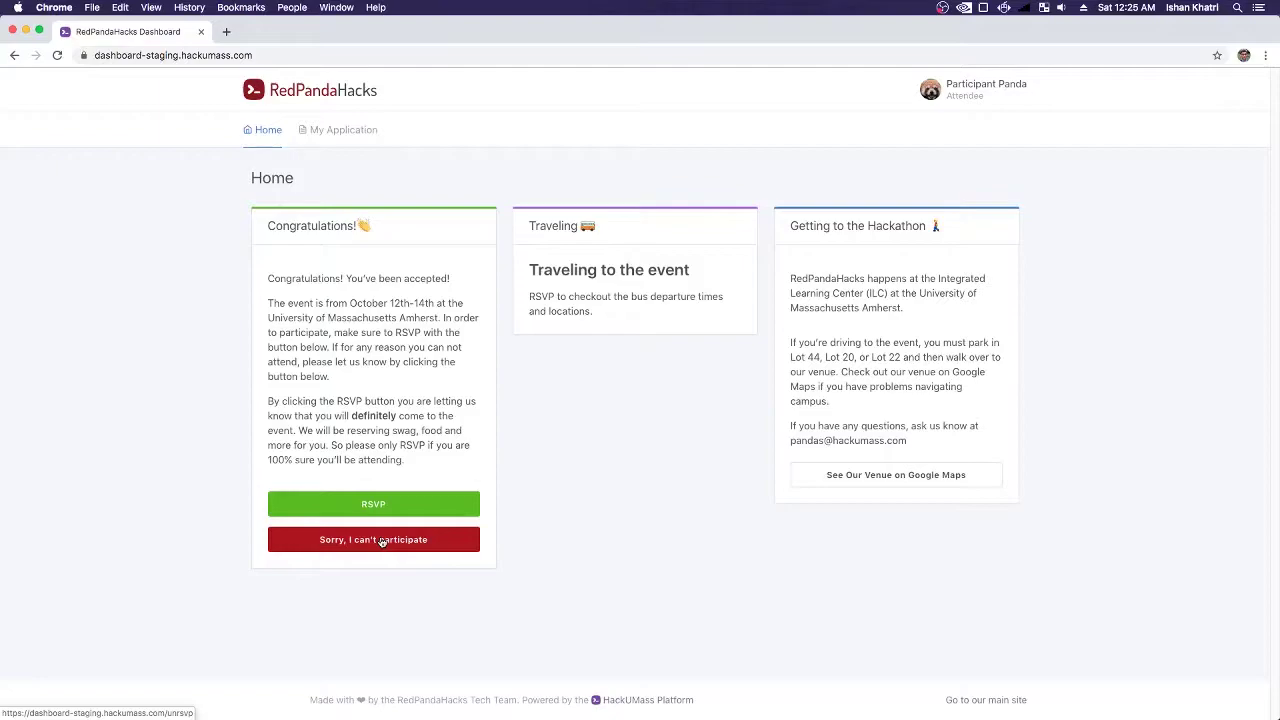
pyautogui.moveTo(330, 444); pyautogui.dragTo(414, 468)
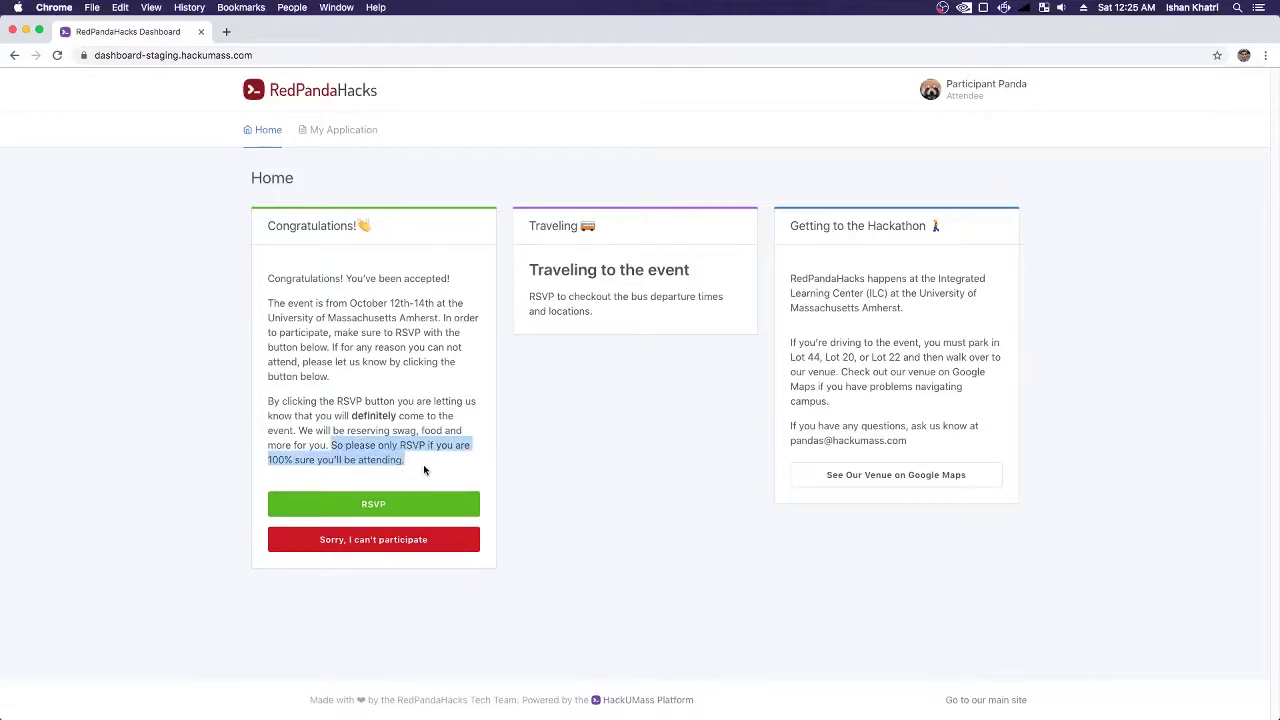
pyautogui.click(424, 468)
pyautogui.click(417, 501)
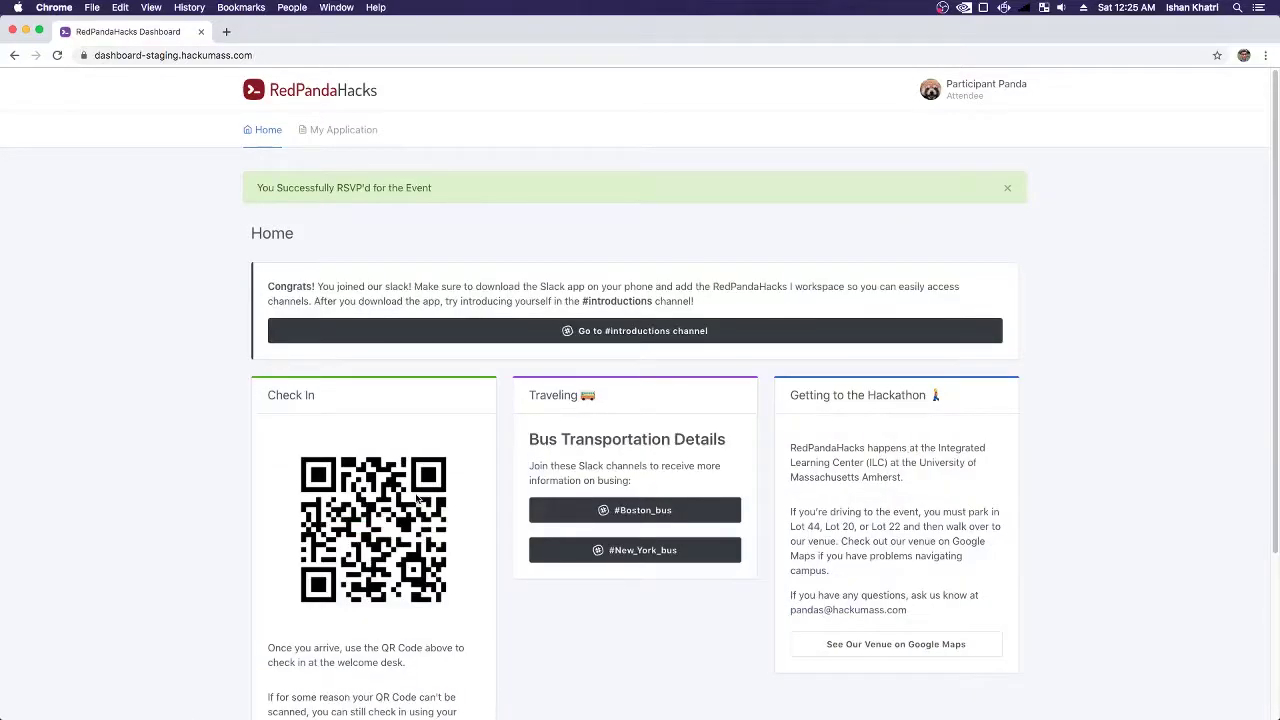
pyautogui.scroll(-2, 417, 499)
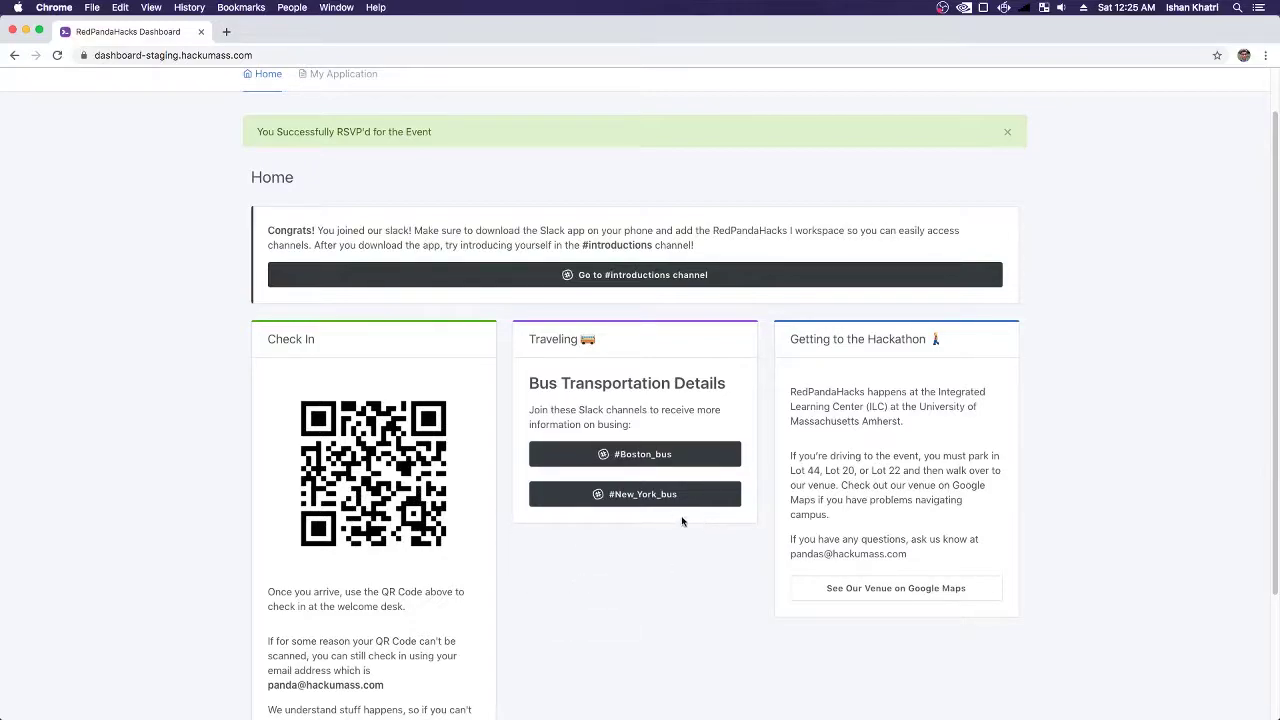
pyautogui.click(1007, 131)
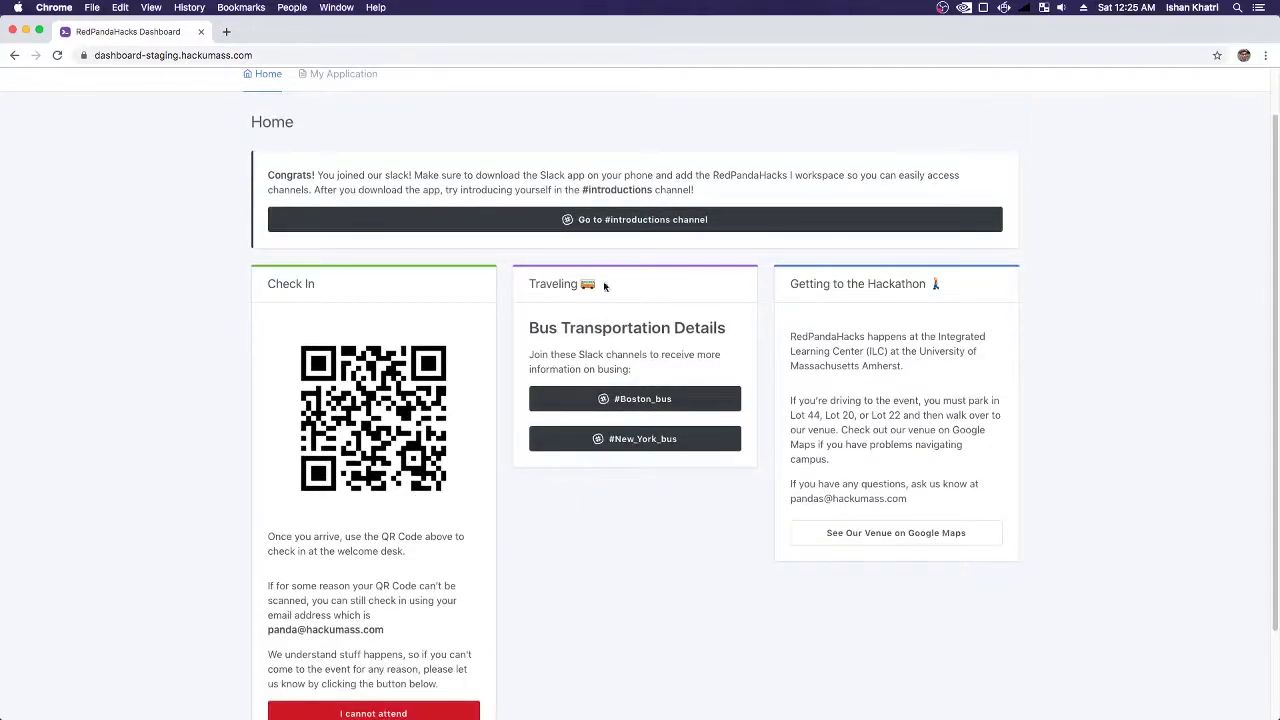
pyautogui.moveTo(308, 231); pyautogui.dragTo(262, 233)
pyautogui.click(375, 243)
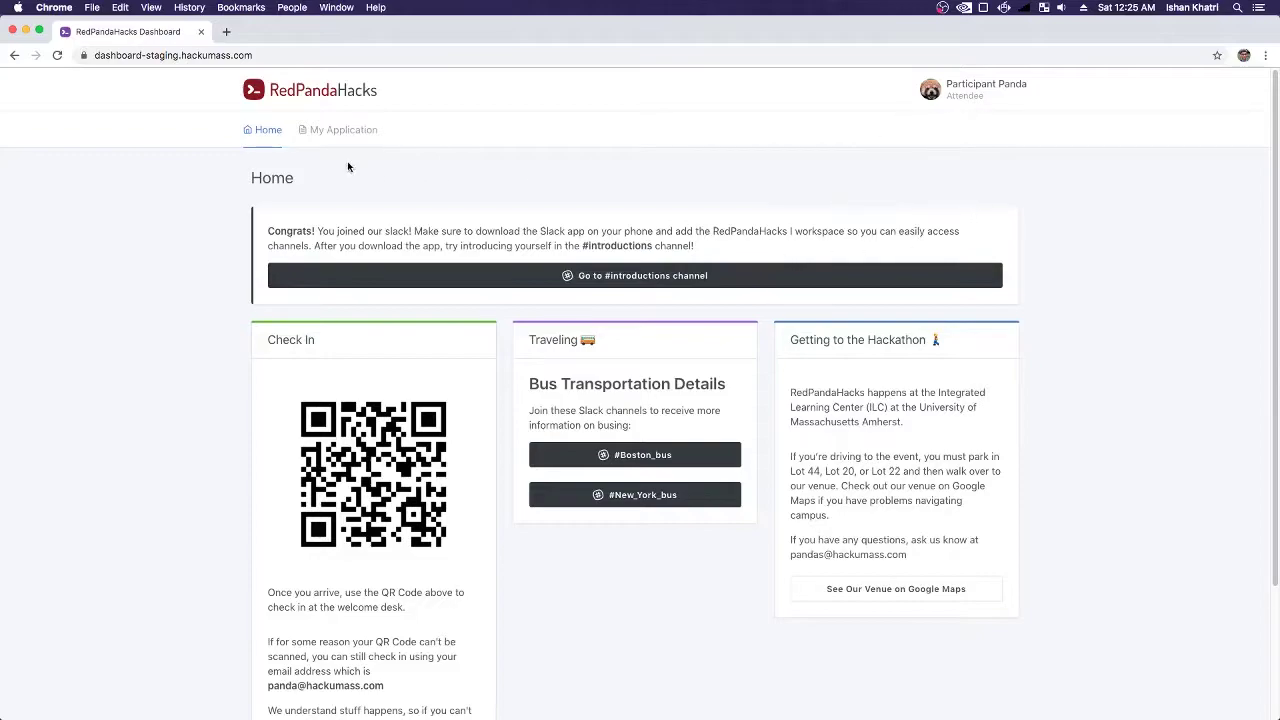
pyautogui.click(343, 130)
pyautogui.moveTo(280, 256); pyautogui.dragTo(414, 257)
pyautogui.click(334, 201)
pyautogui.click(265, 130)
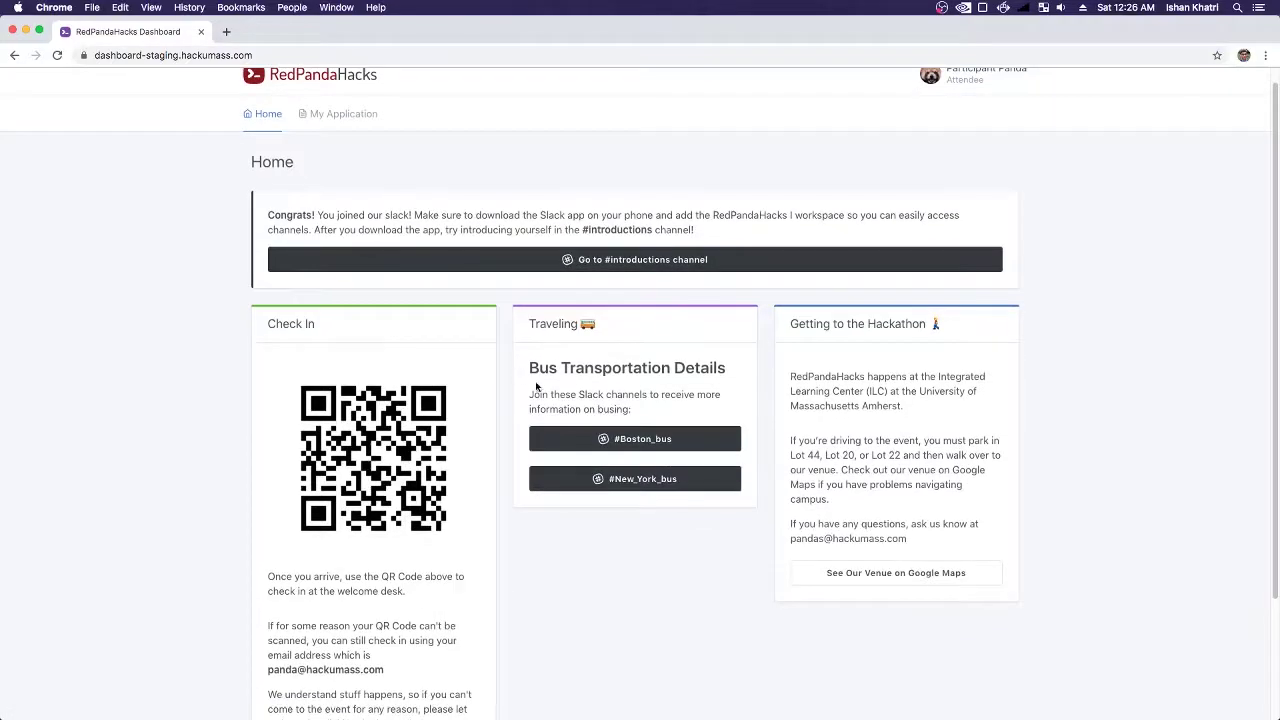
pyautogui.scroll(-5, 545, 385)
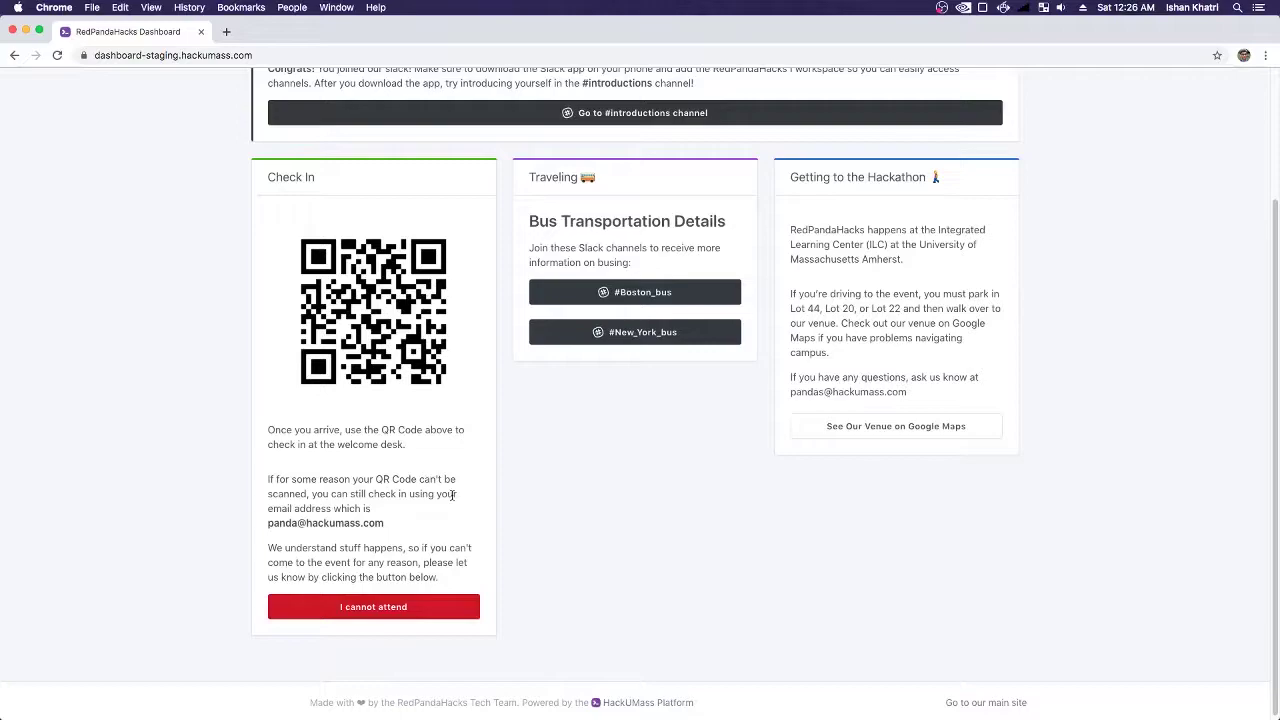
pyautogui.scroll(2, 560, 423)
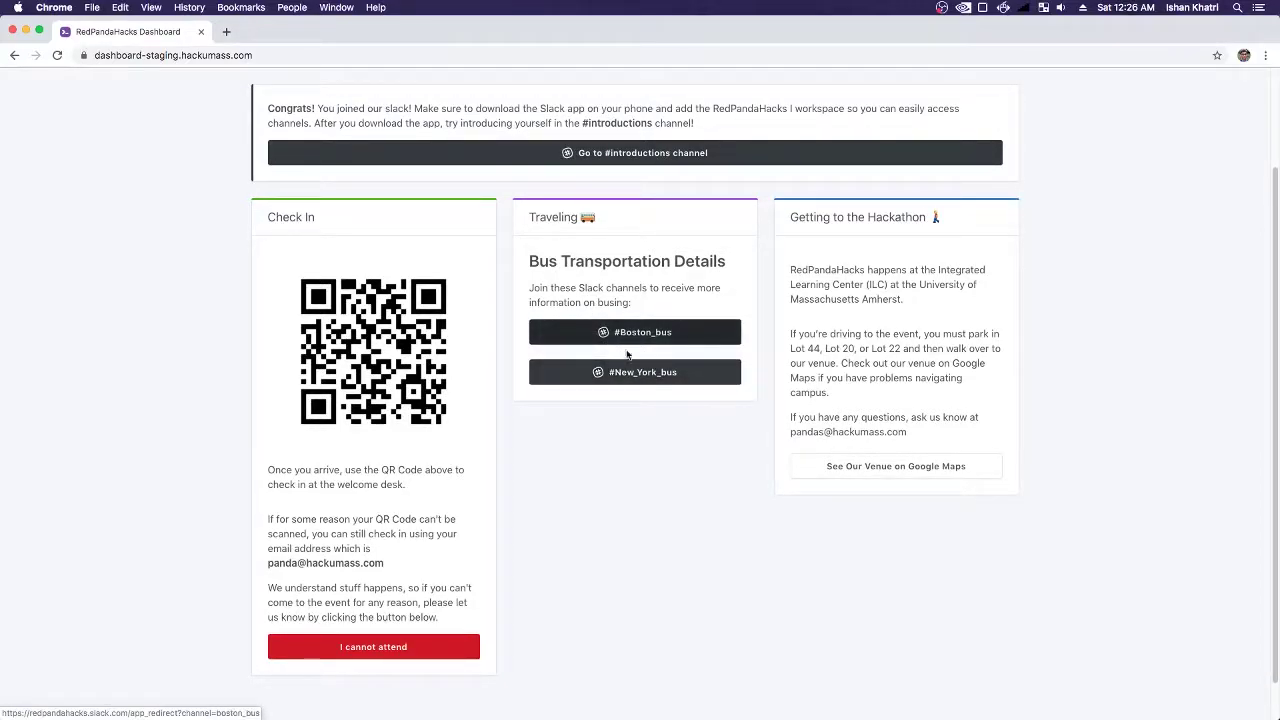
pyautogui.scroll(1, 860, 462)
pyautogui.moveTo(916, 460); pyautogui.dragTo(795, 356)
pyautogui.click(837, 402)
pyautogui.scroll(5, 837, 402)
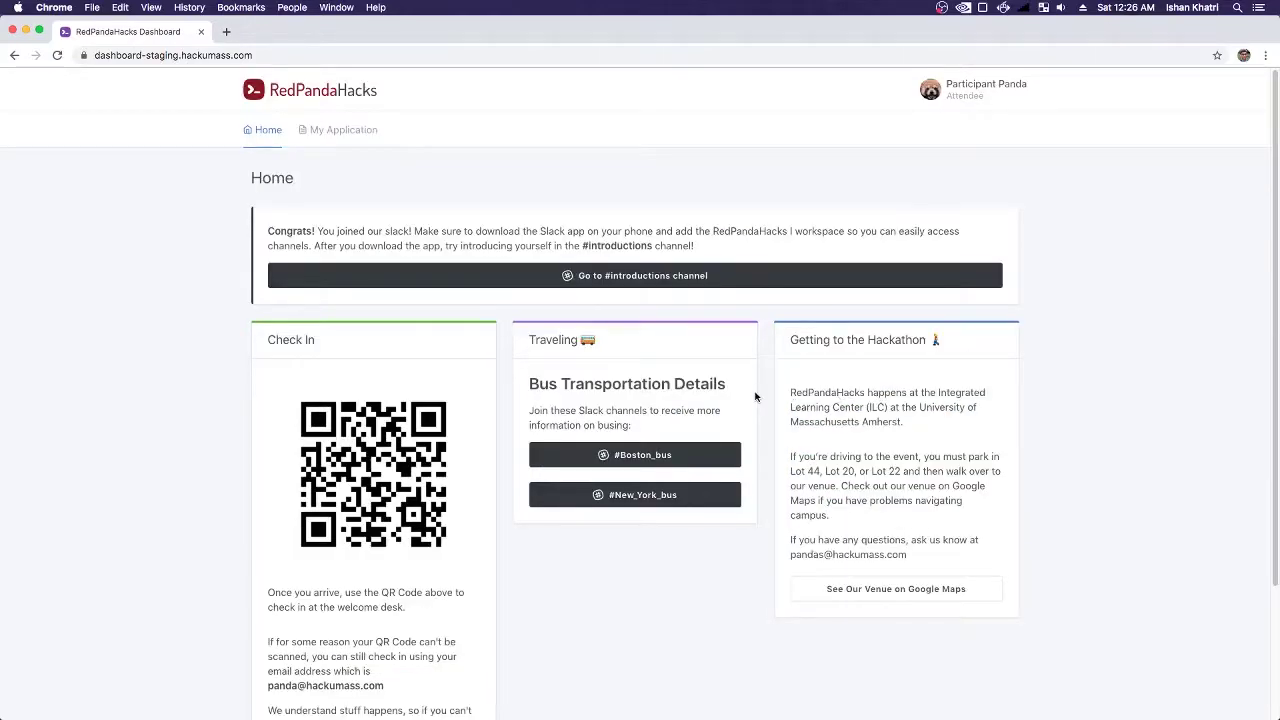
pyautogui.scroll(-1, 788, 412)
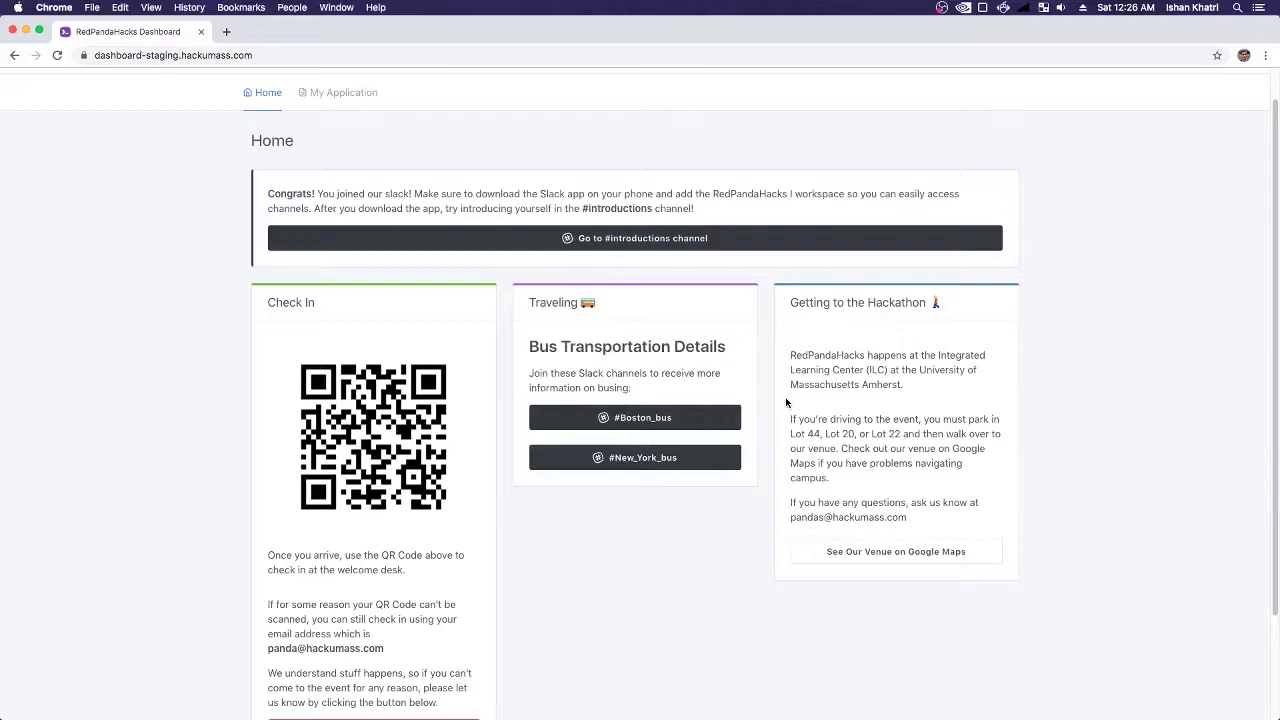
# - Switch to the admin's Firefox window and open Feature Flags from the Admin menu
pyautogui.press('super+shift+Tab')
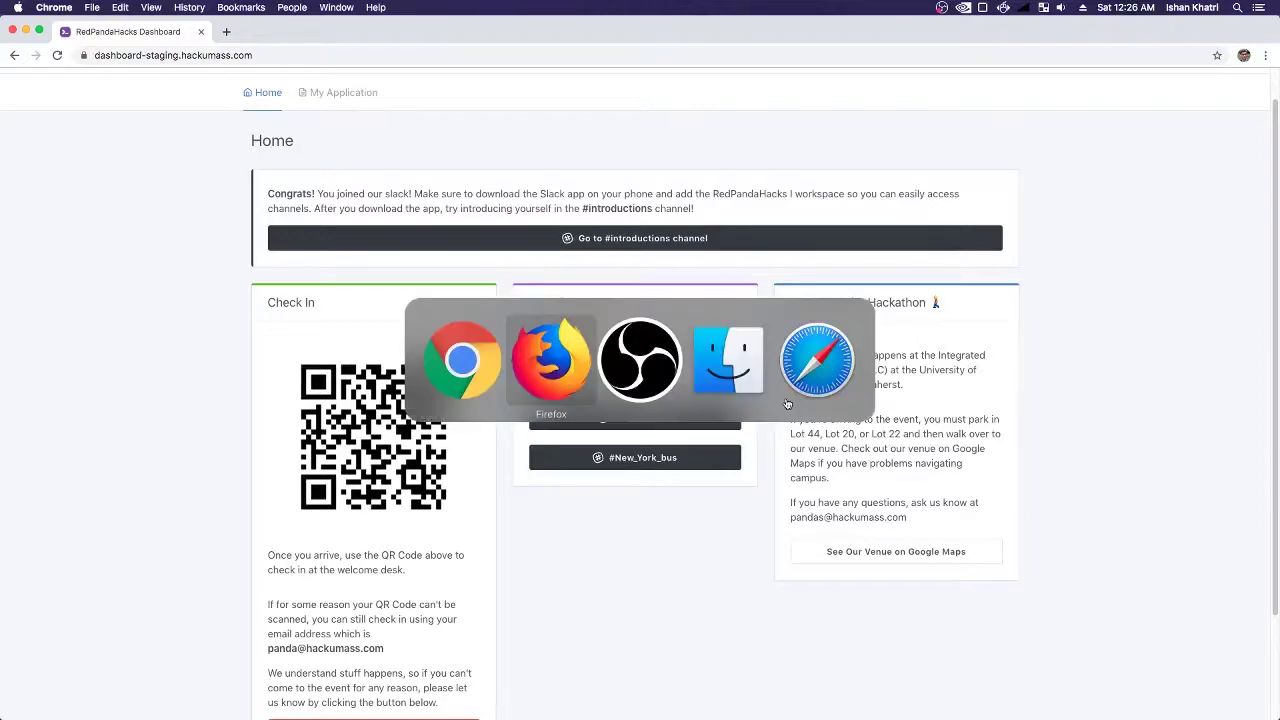
pyautogui.press('super+Tab')
pyautogui.press('super+Tab')
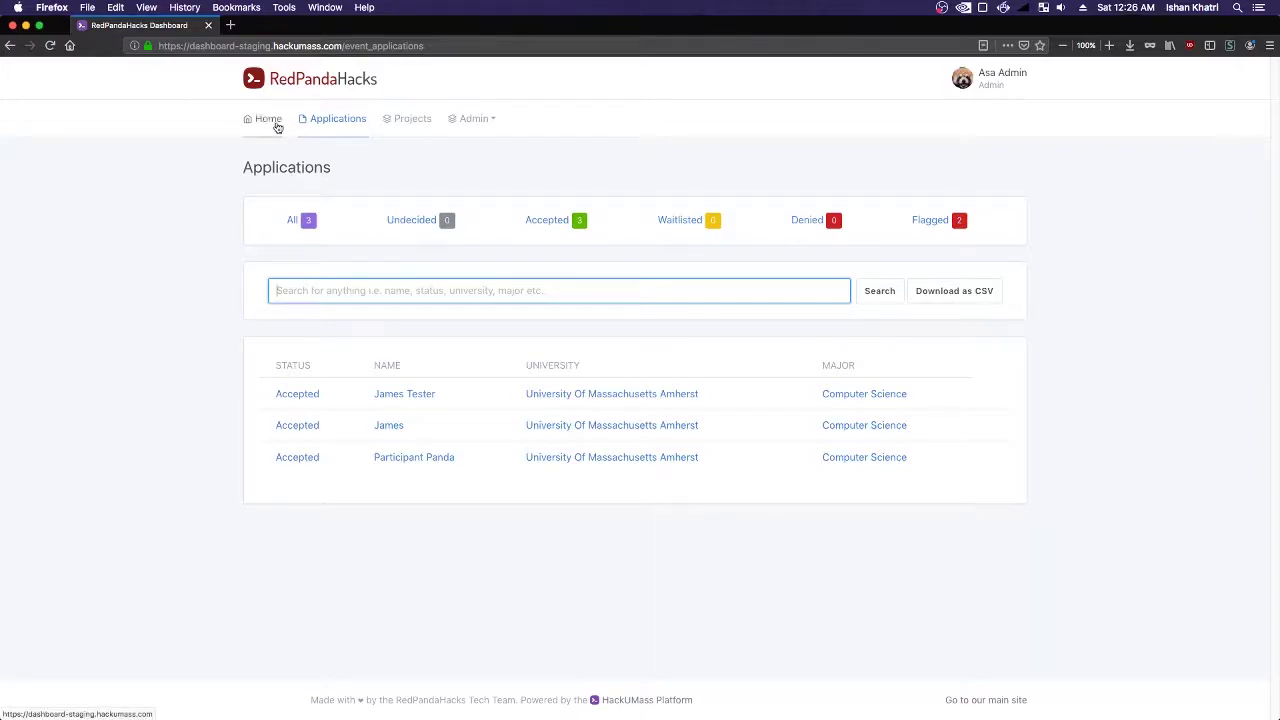
pyautogui.click(272, 122)
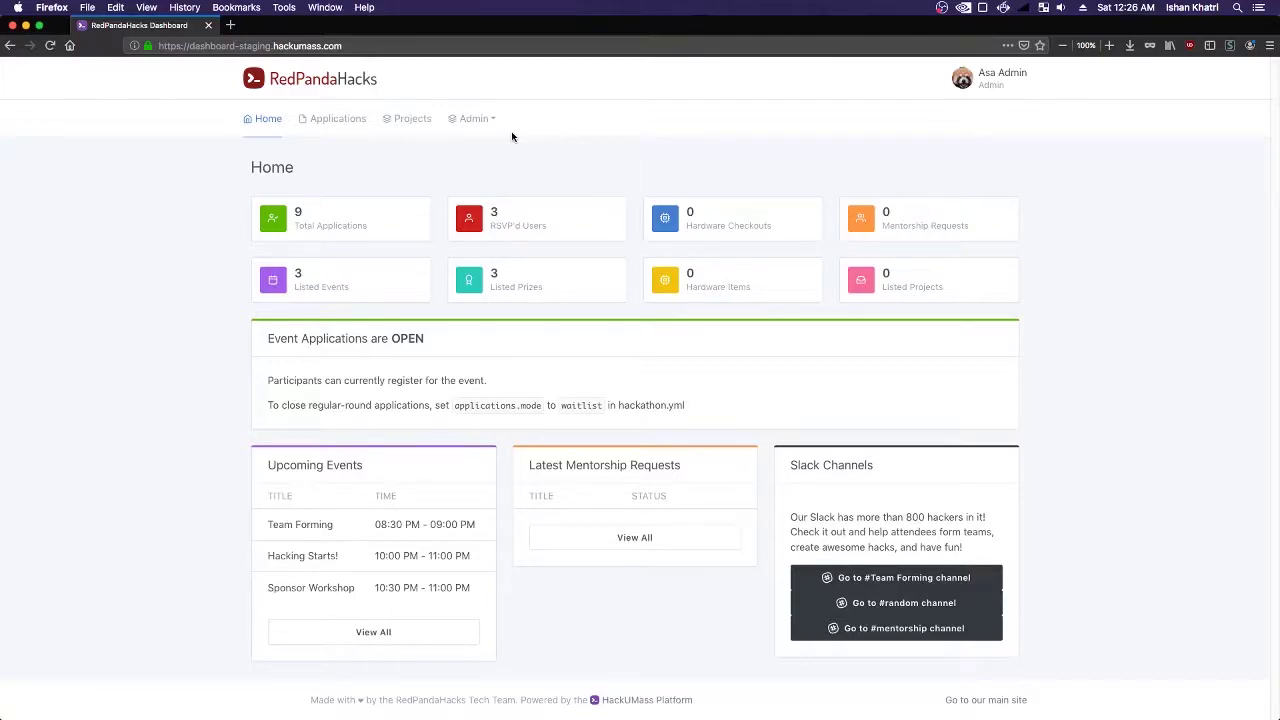
pyautogui.click(484, 129)
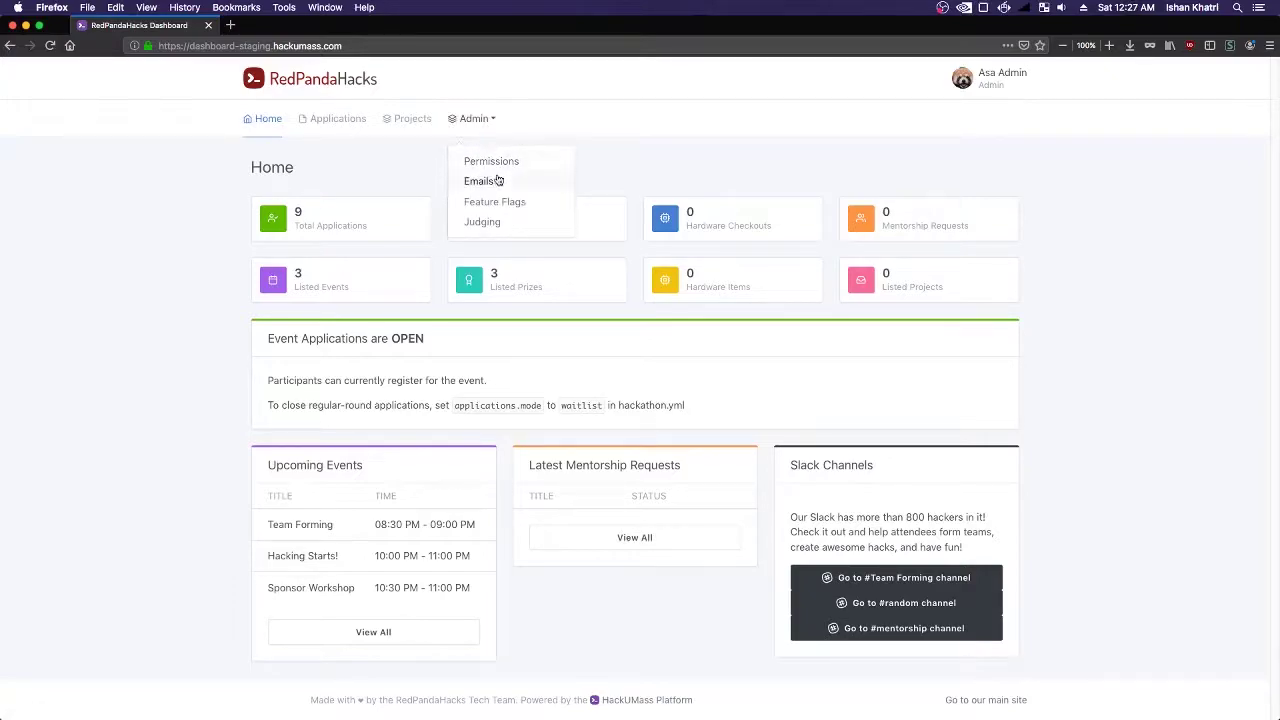
pyautogui.click(503, 204)
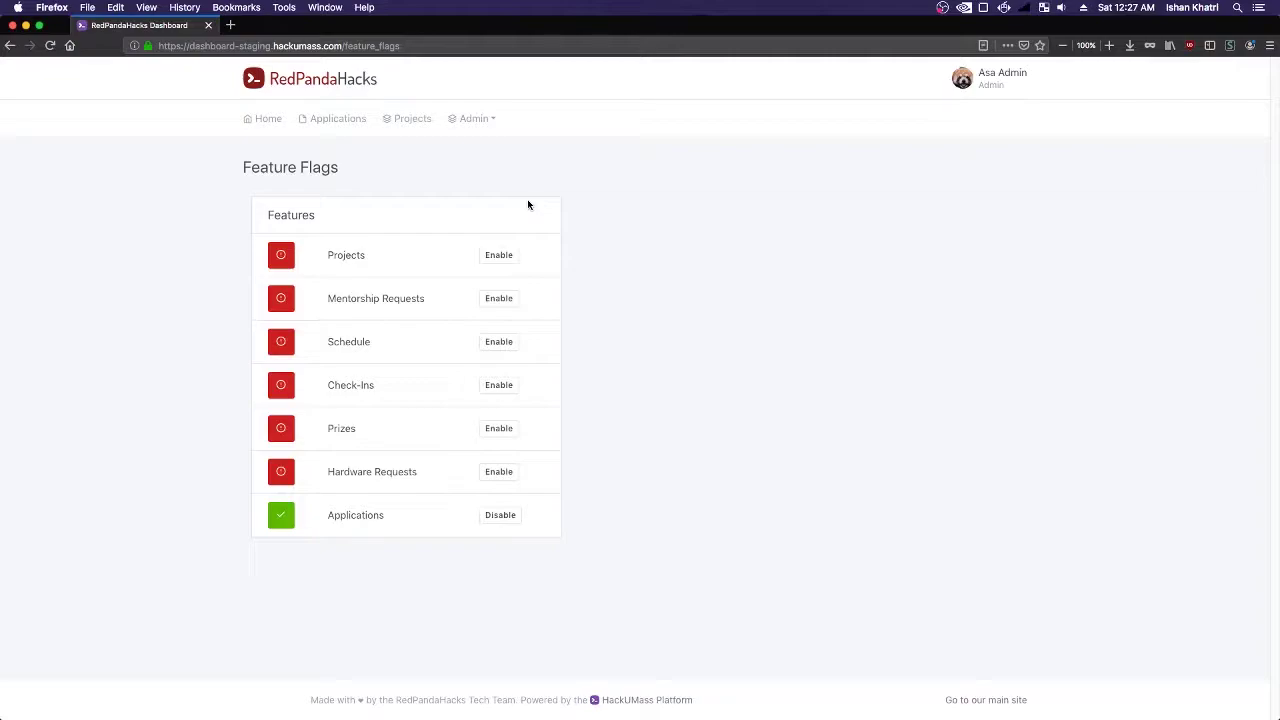
pyautogui.press('super+Tab')
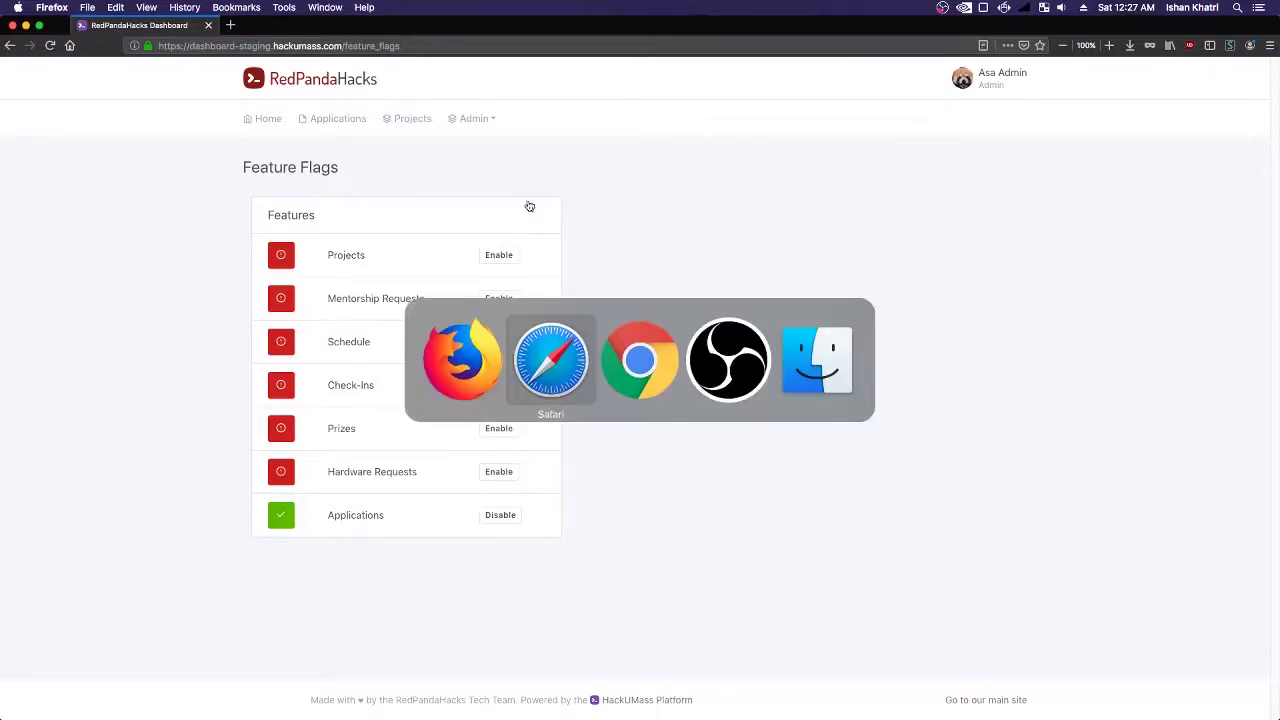
pyautogui.press('super+Tab')
pyautogui.scroll(1, 530, 206)
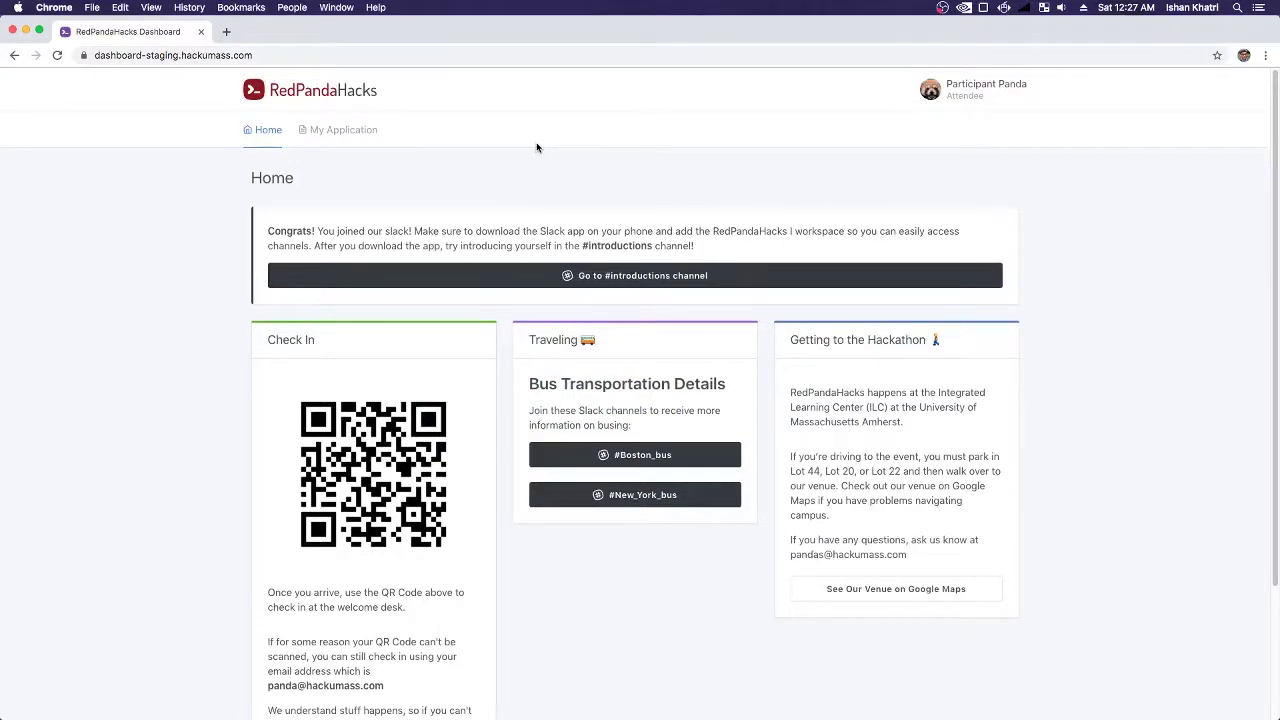
pyautogui.press('super+Tab')
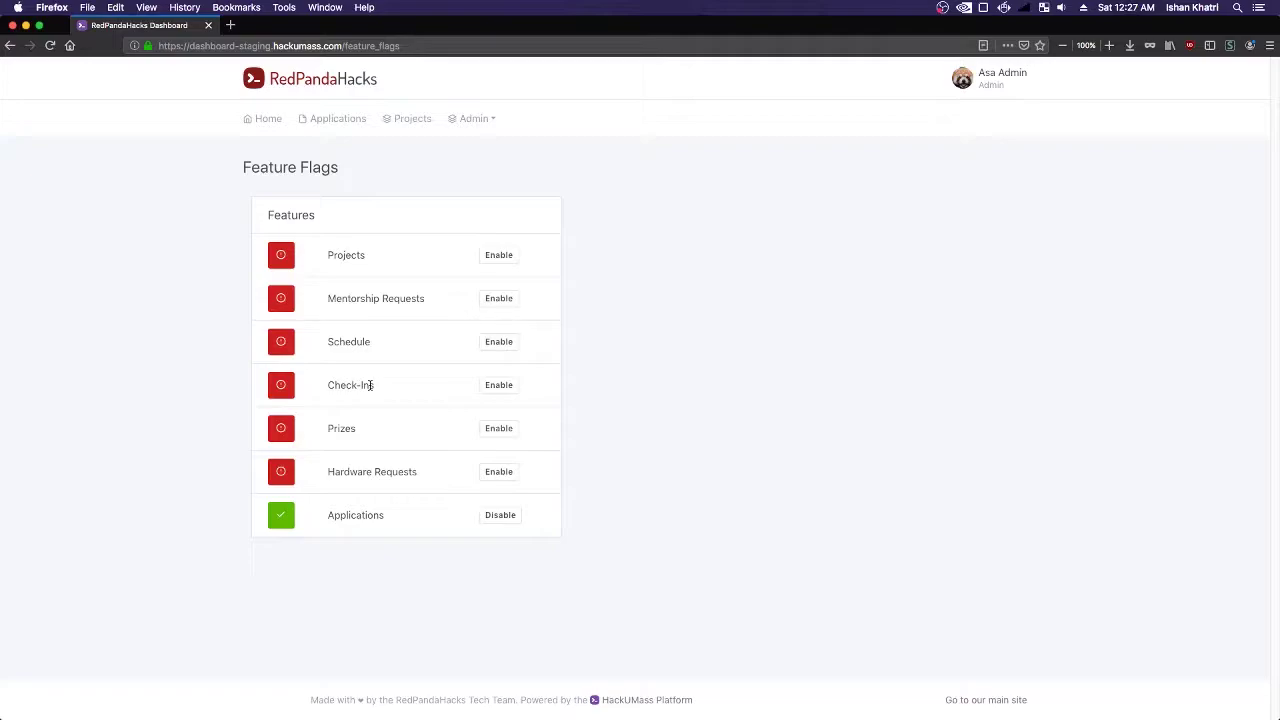
# - Enable Check-Ins, open the new admin Check In page, and glance at the participant's Home QR code
pyautogui.click(505, 388)
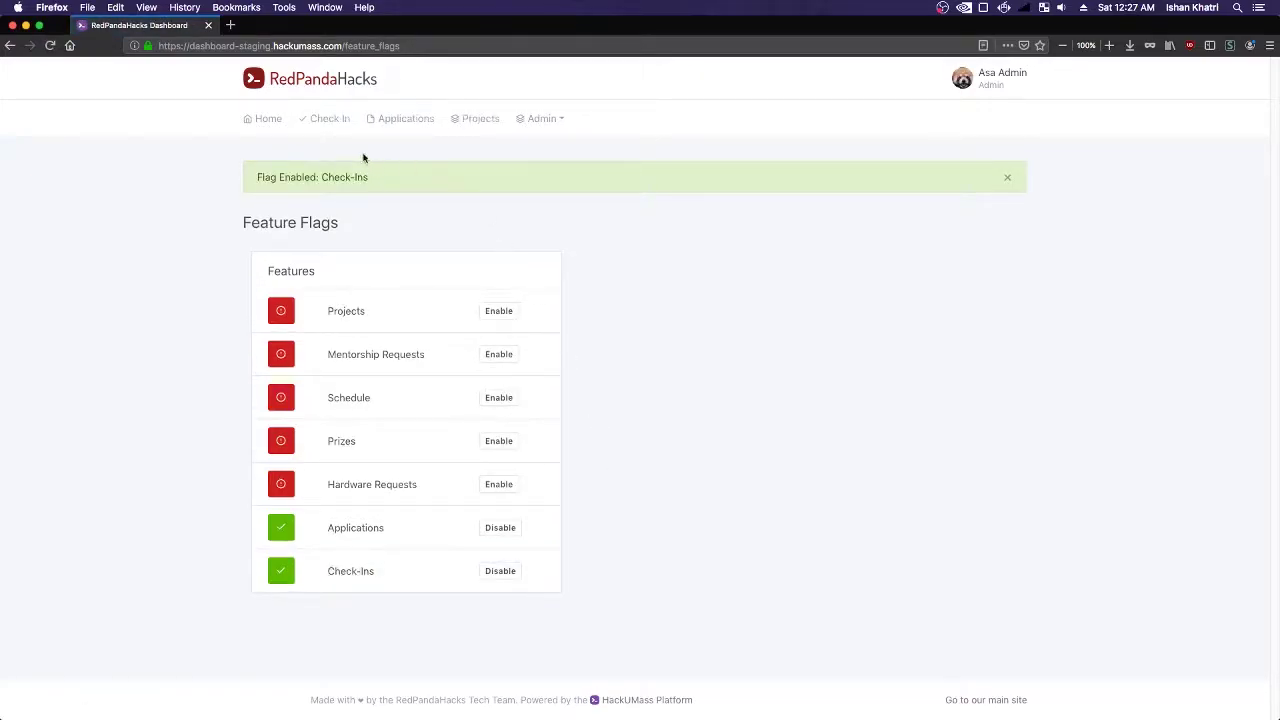
pyautogui.click(331, 133)
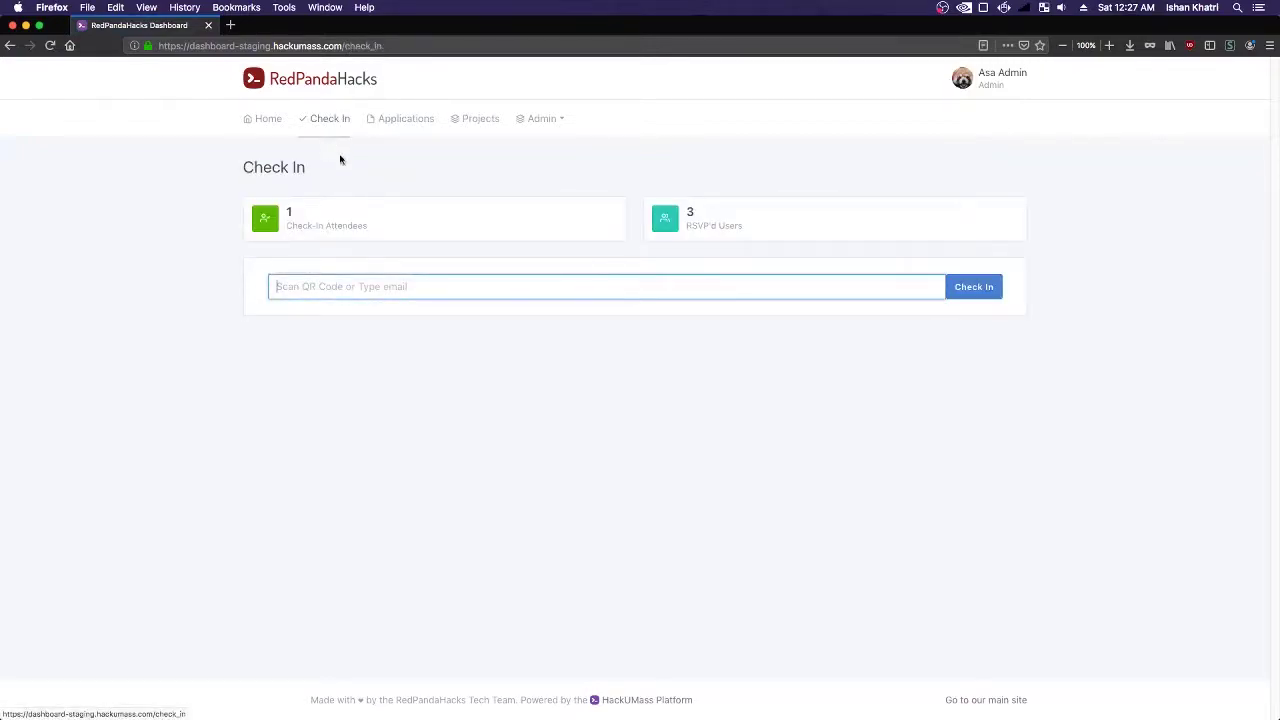
pyautogui.press('super+Tab')
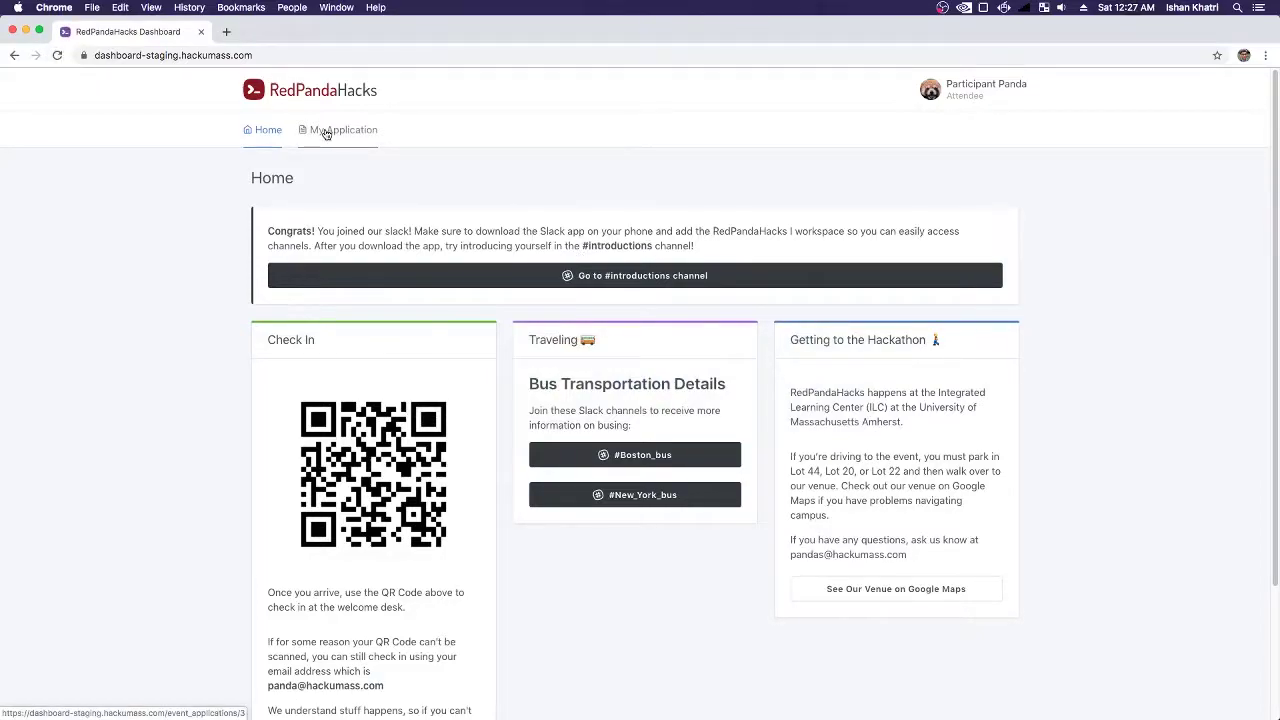
pyautogui.press('super+Tab')
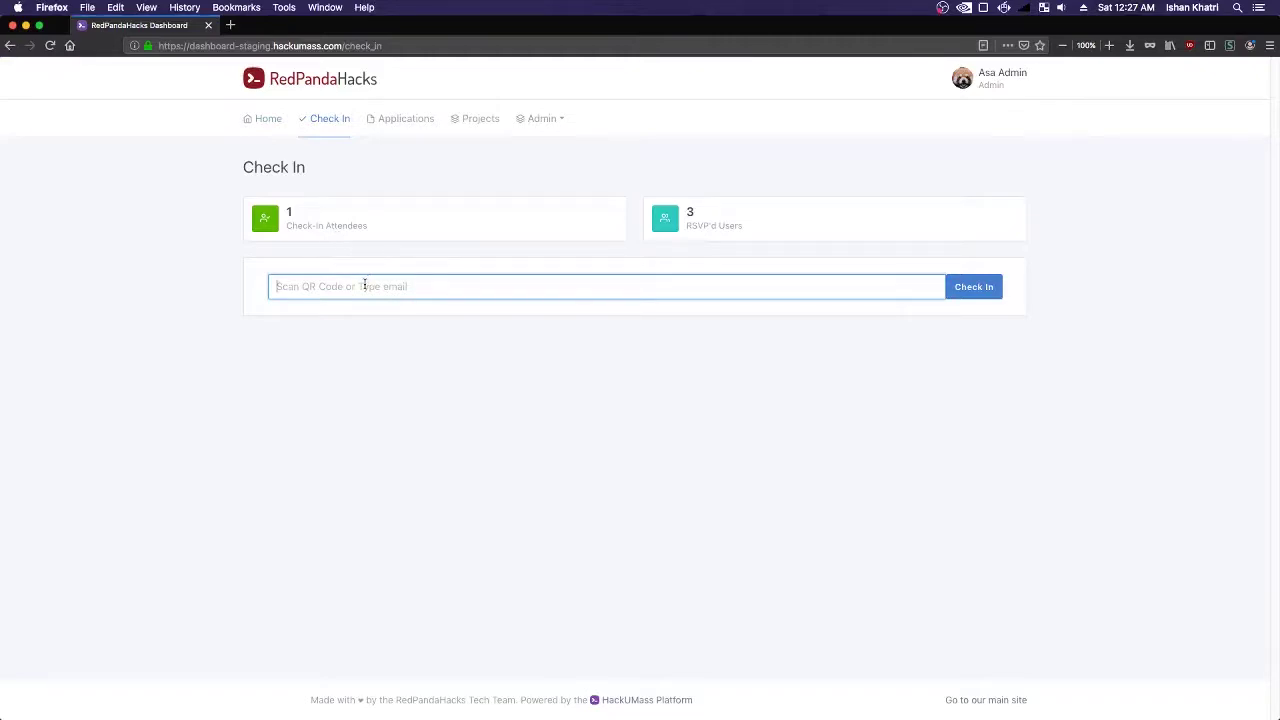
# - Check in the participant by choosing their e-mail from the 'pa' autocomplete, raising attendees to 2
pyautogui.write('pa')
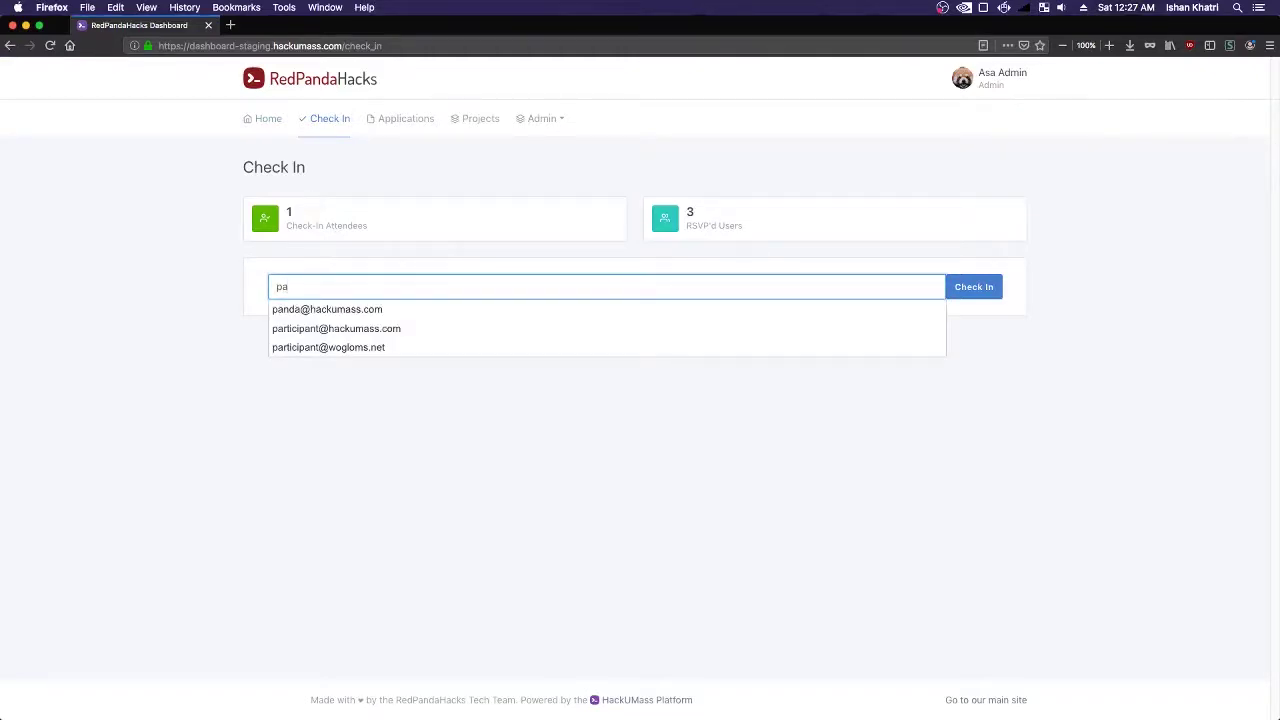
pyautogui.press('Down')
pyautogui.press('Return')
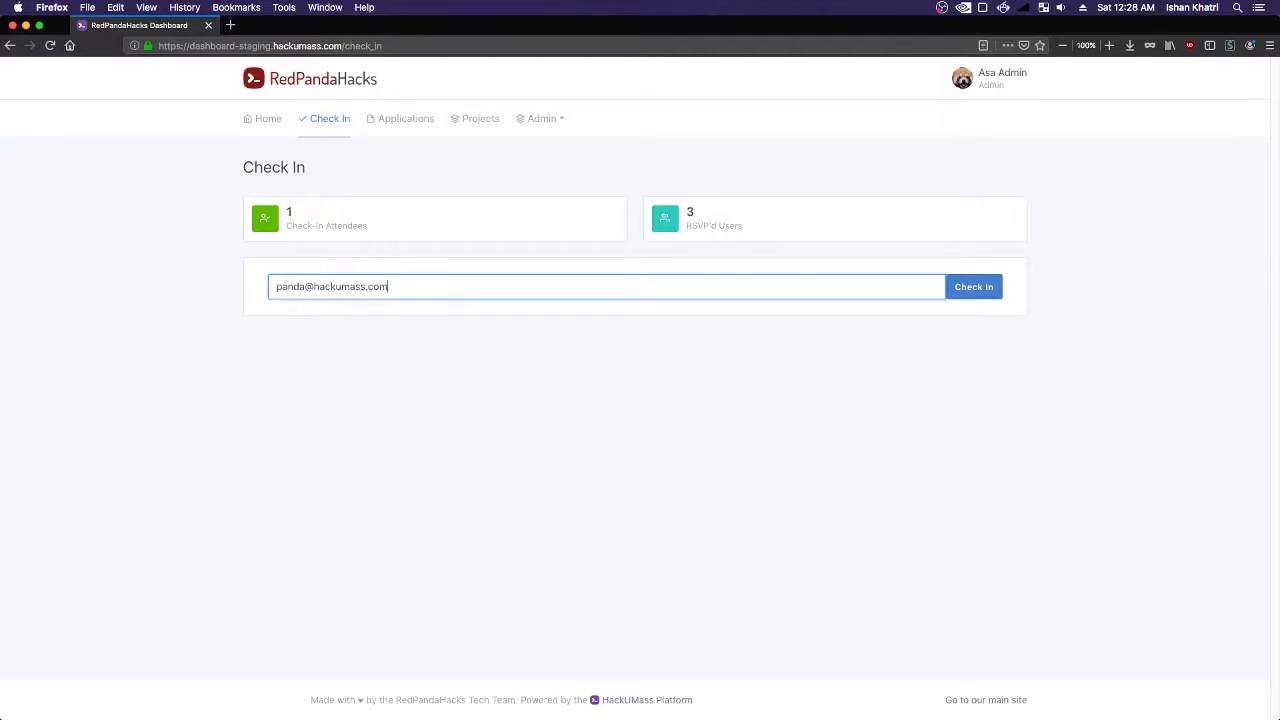
pyautogui.click(966, 289)
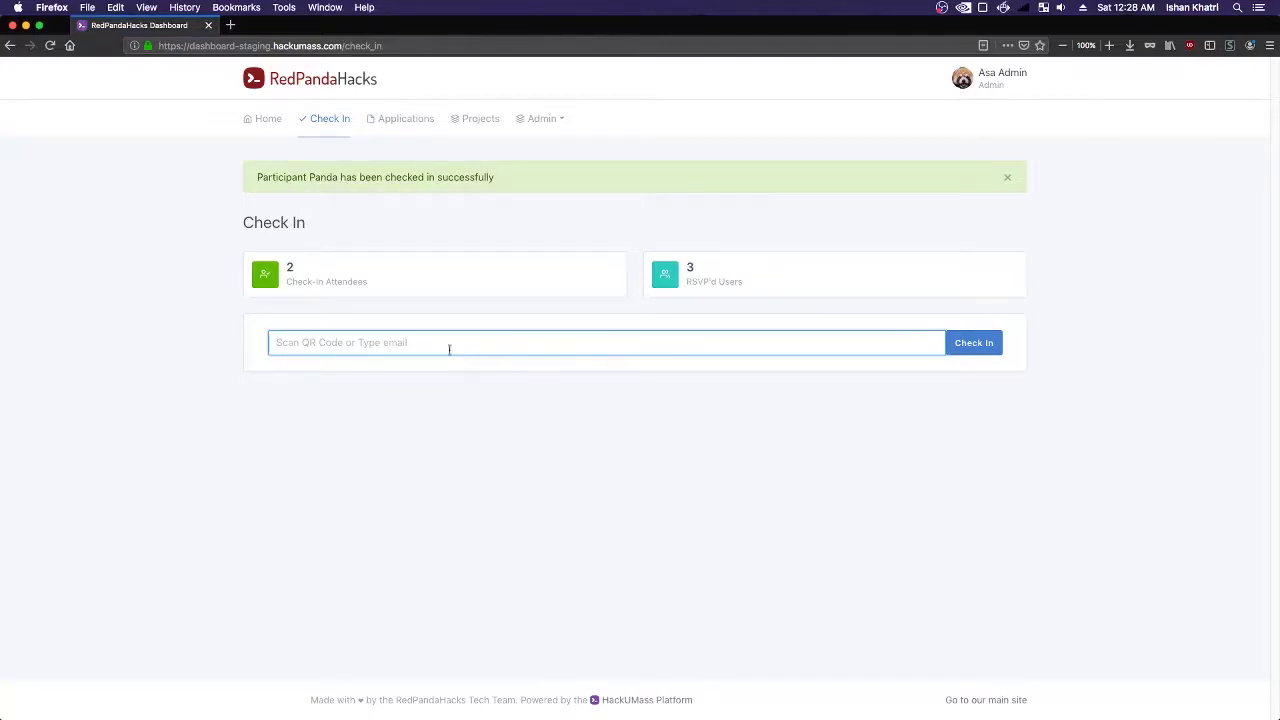
pyautogui.click(331, 342)
pyautogui.click(184, 343)
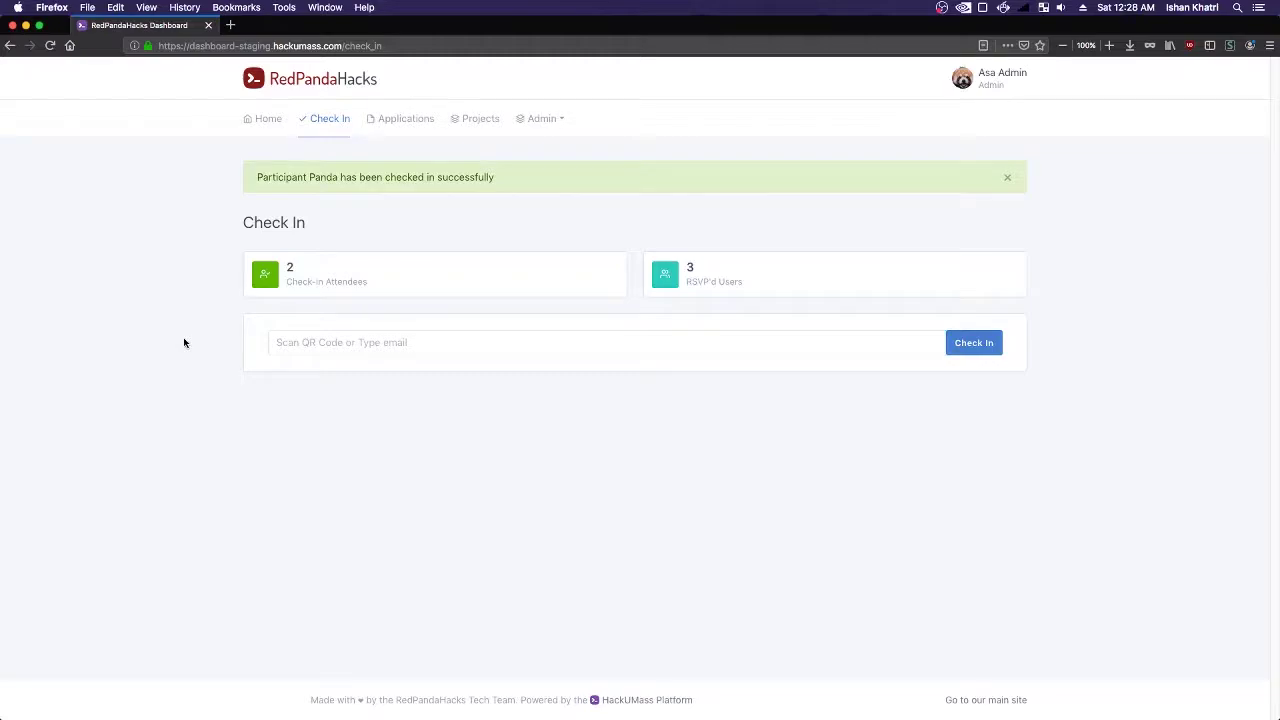
# - Compare the participant's check-in e-mail on their Home page with the admin check-in field, then return to Home
pyautogui.press('super+Tab')
pyautogui.scroll(-1, 184, 343)
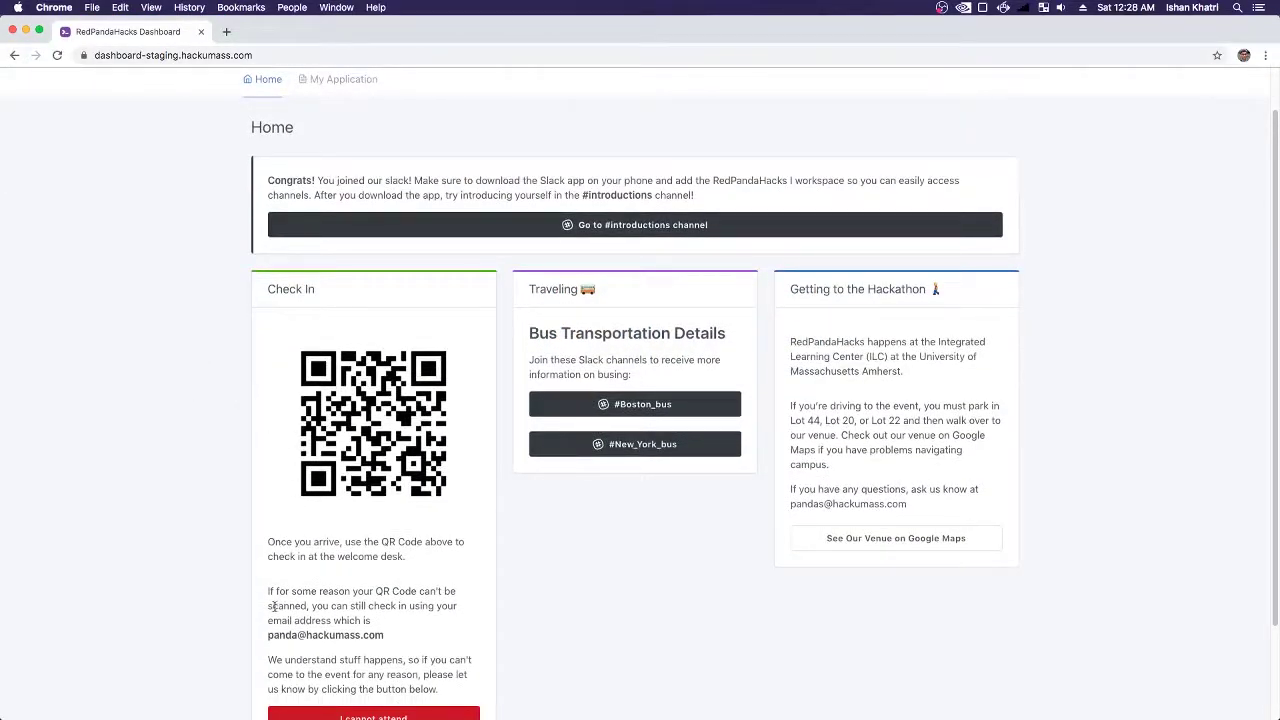
pyautogui.moveTo(263, 641); pyautogui.dragTo(399, 649)
pyautogui.click(414, 646)
pyautogui.press('super+Tab')
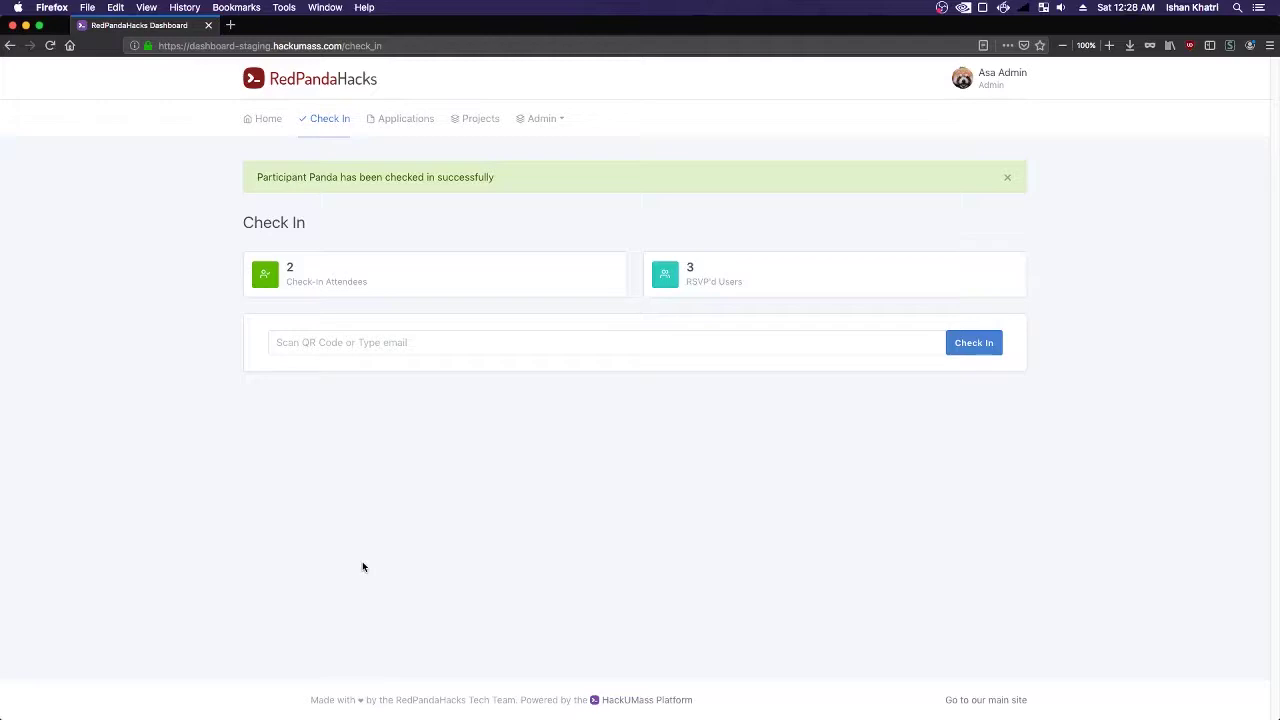
pyautogui.click(290, 342)
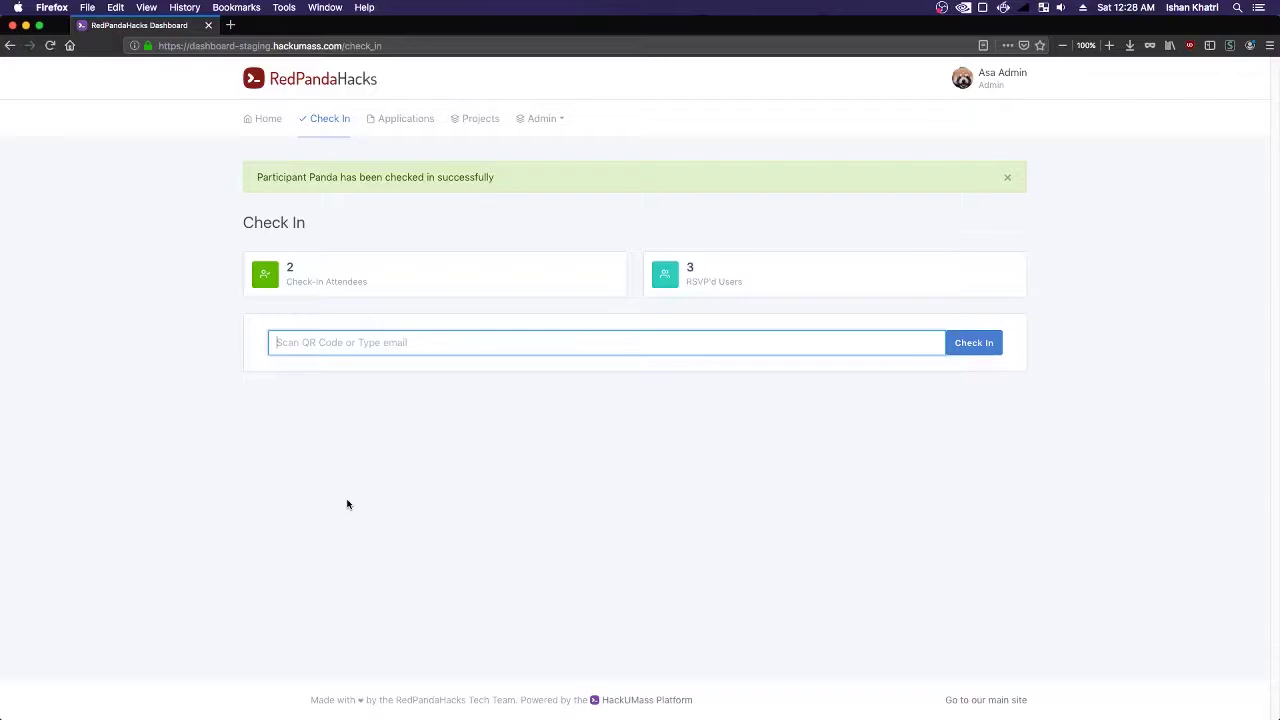
pyautogui.press('super+Tab')
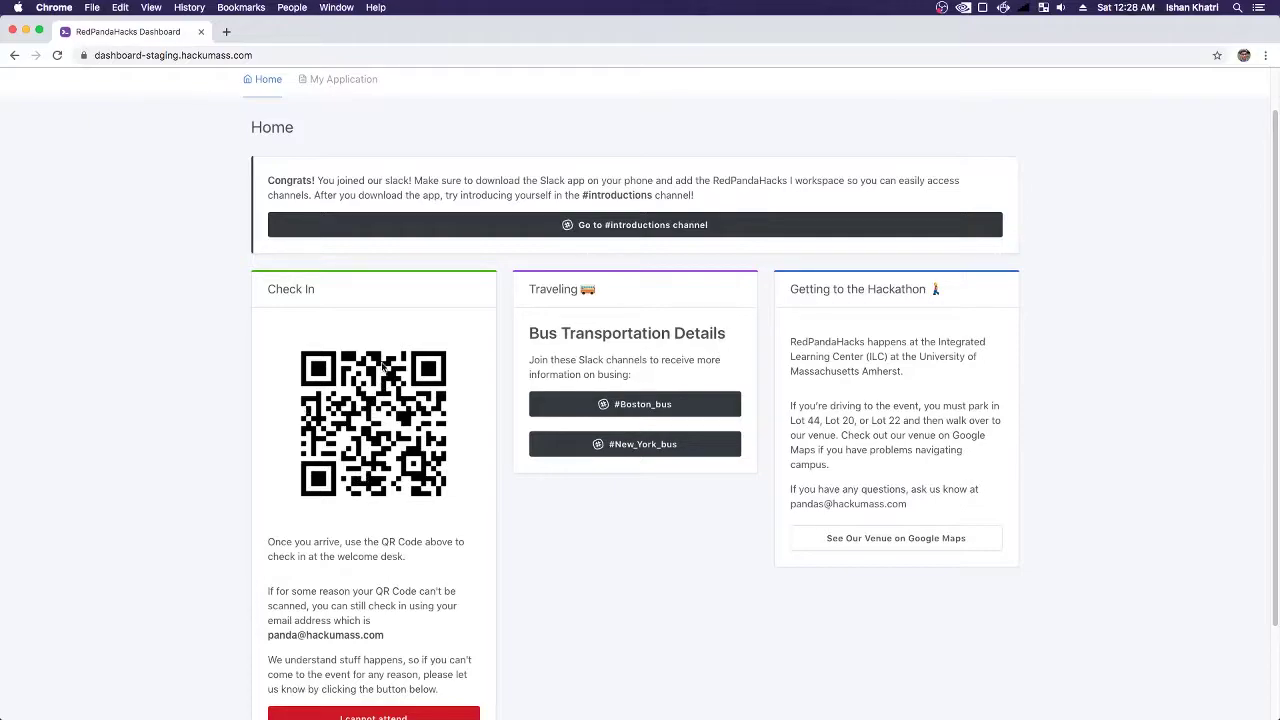
# - Refresh the participant's Home page and open Project Submission to read its alert
pyautogui.scroll(2, 382, 368)
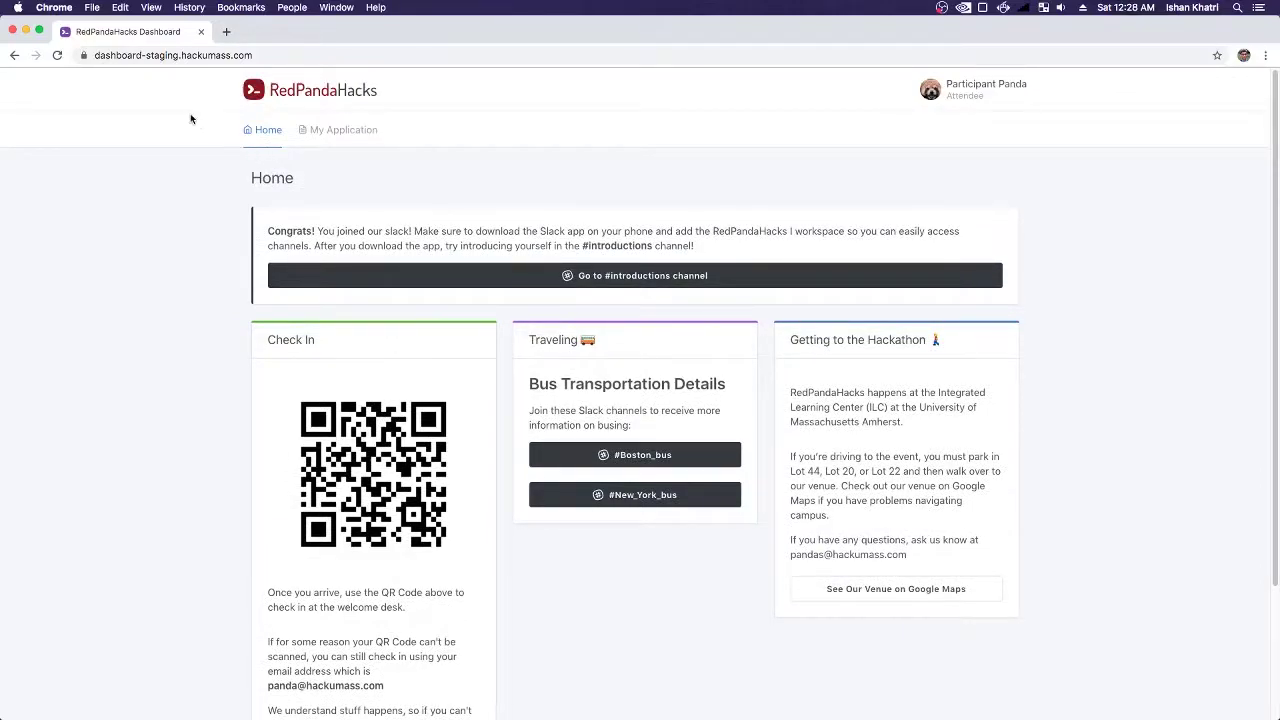
pyautogui.click(57, 55)
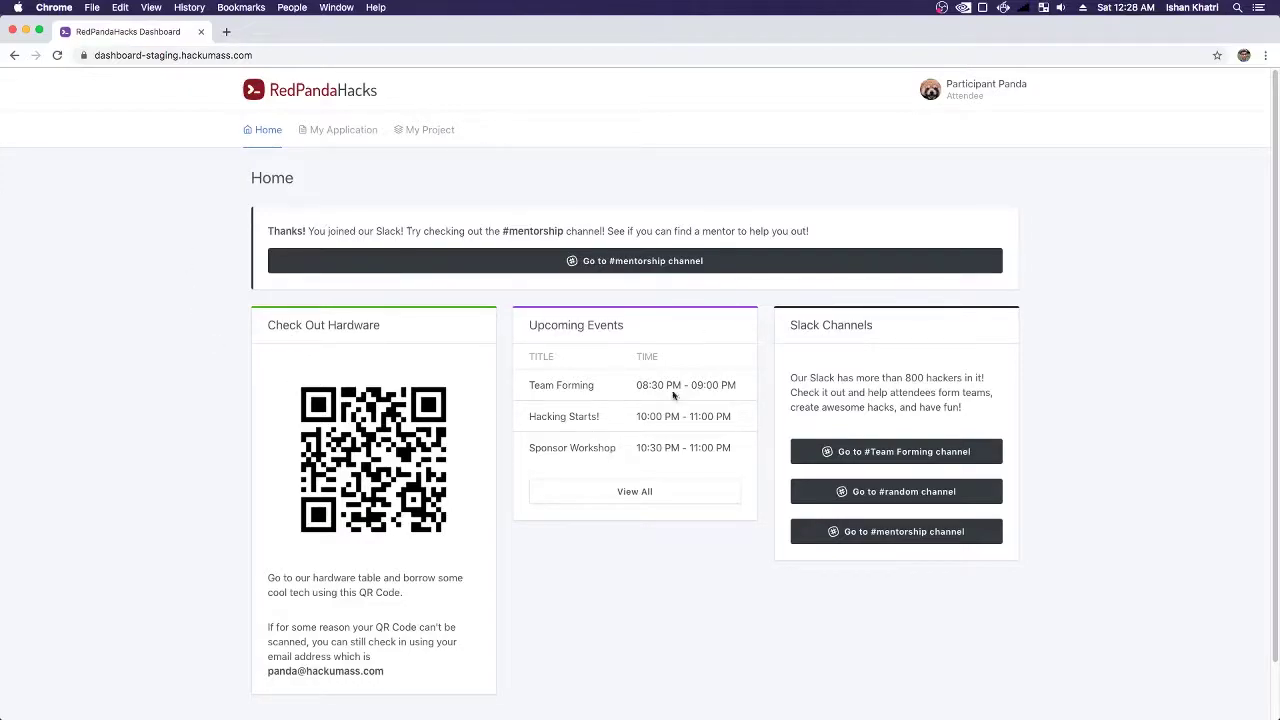
pyautogui.click(419, 145)
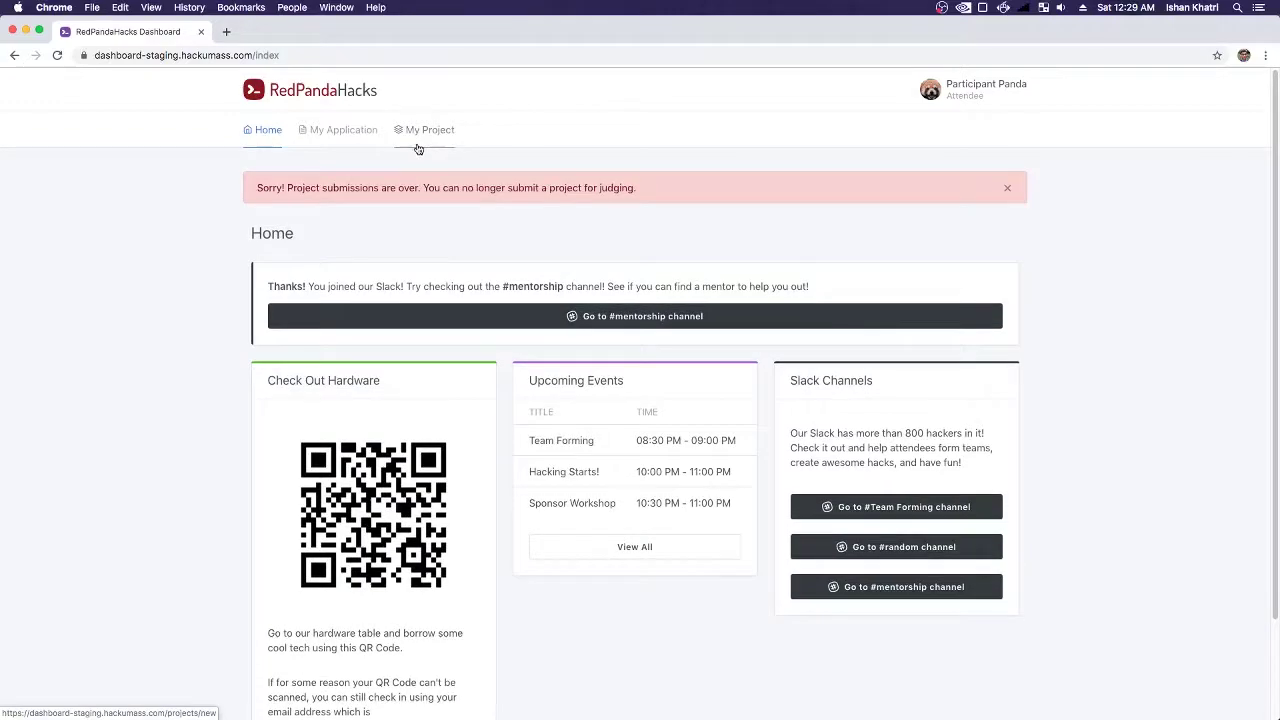
pyautogui.moveTo(283, 187); pyautogui.dragTo(614, 190)
pyautogui.click(609, 199)
pyautogui.press('super+Tab')
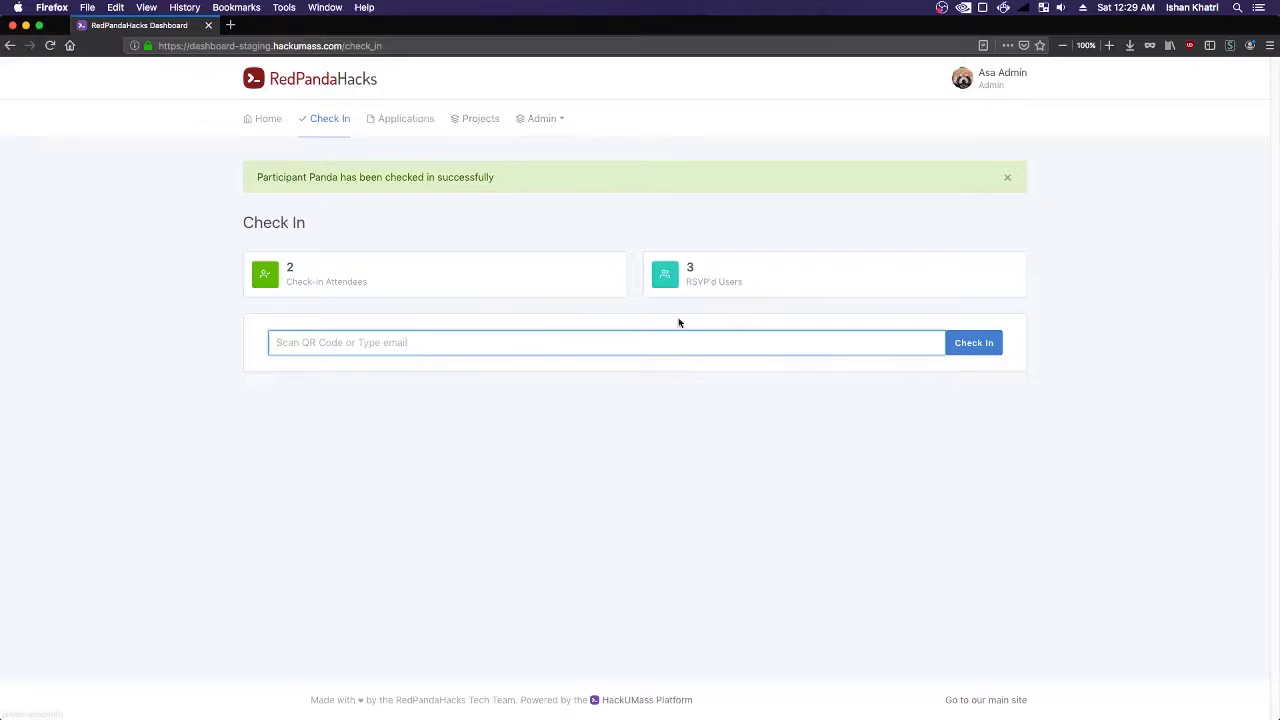
pyautogui.press('super+Tab')
pyautogui.press('super+Tab')
pyautogui.press('super+Tab')
pyautogui.press('super+Tab')
pyautogui.press('super+Tab')
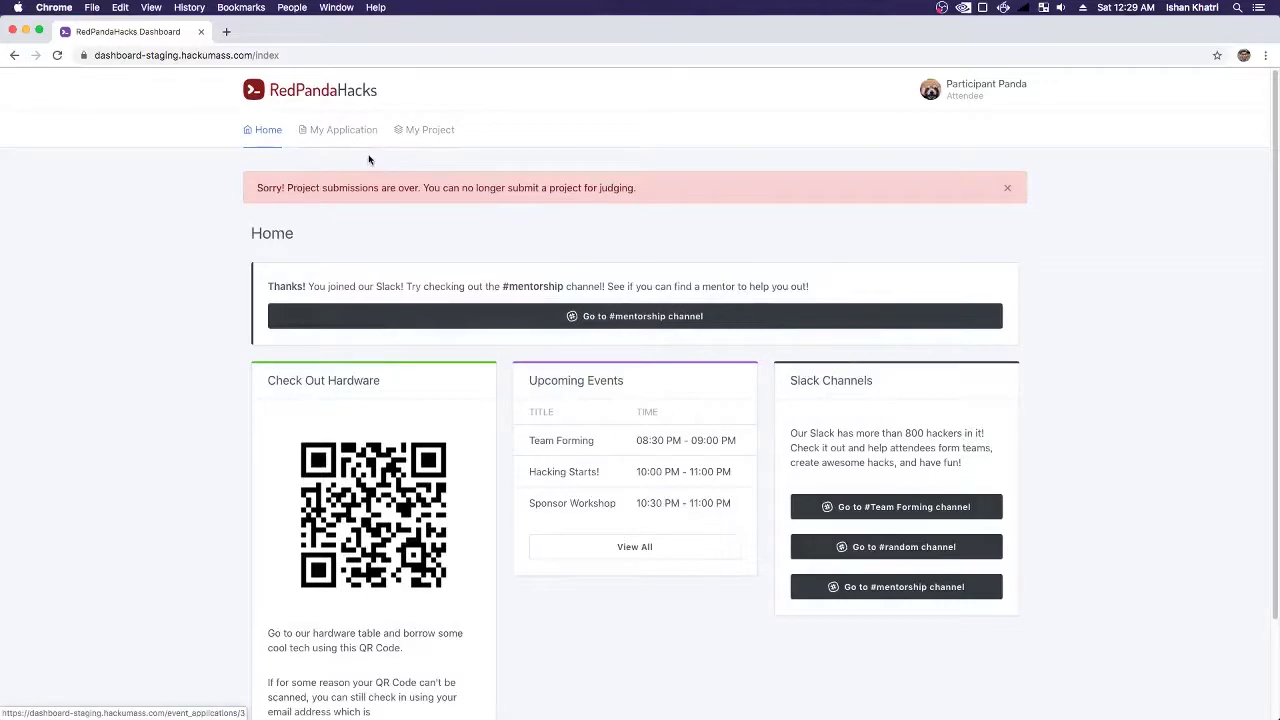
# - Read the Slack and mentorship notices, then try View All under Upcoming Events
pyautogui.scroll(-3, 477, 375)
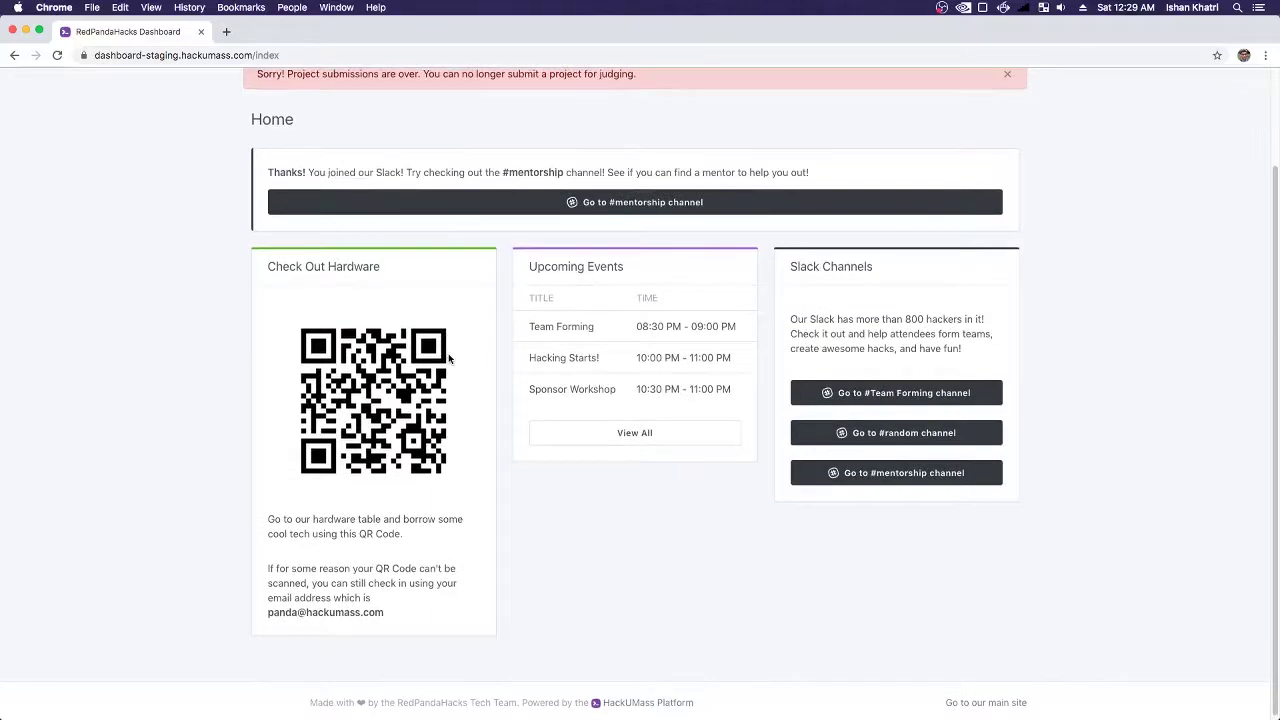
pyautogui.scroll(2, 500, 360)
pyautogui.moveTo(483, 265); pyautogui.dragTo(748, 267)
pyautogui.click(748, 267)
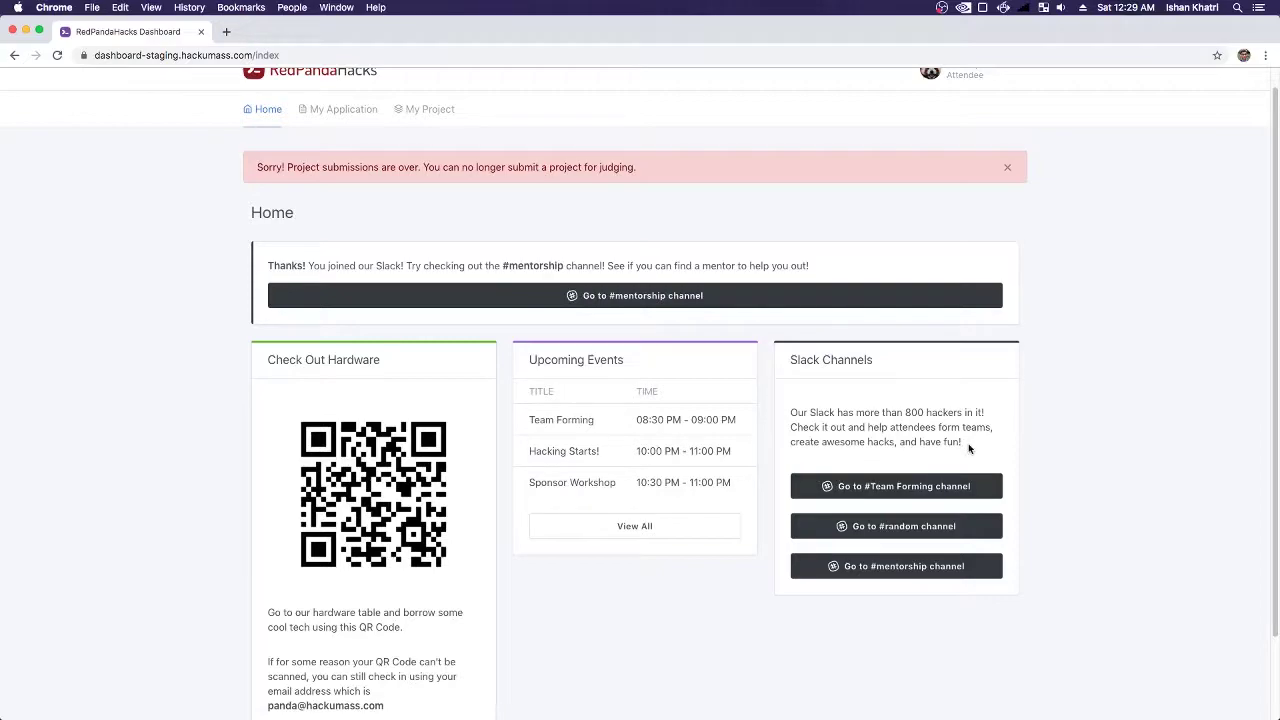
pyautogui.moveTo(970, 446); pyautogui.dragTo(852, 406)
pyautogui.click(842, 412)
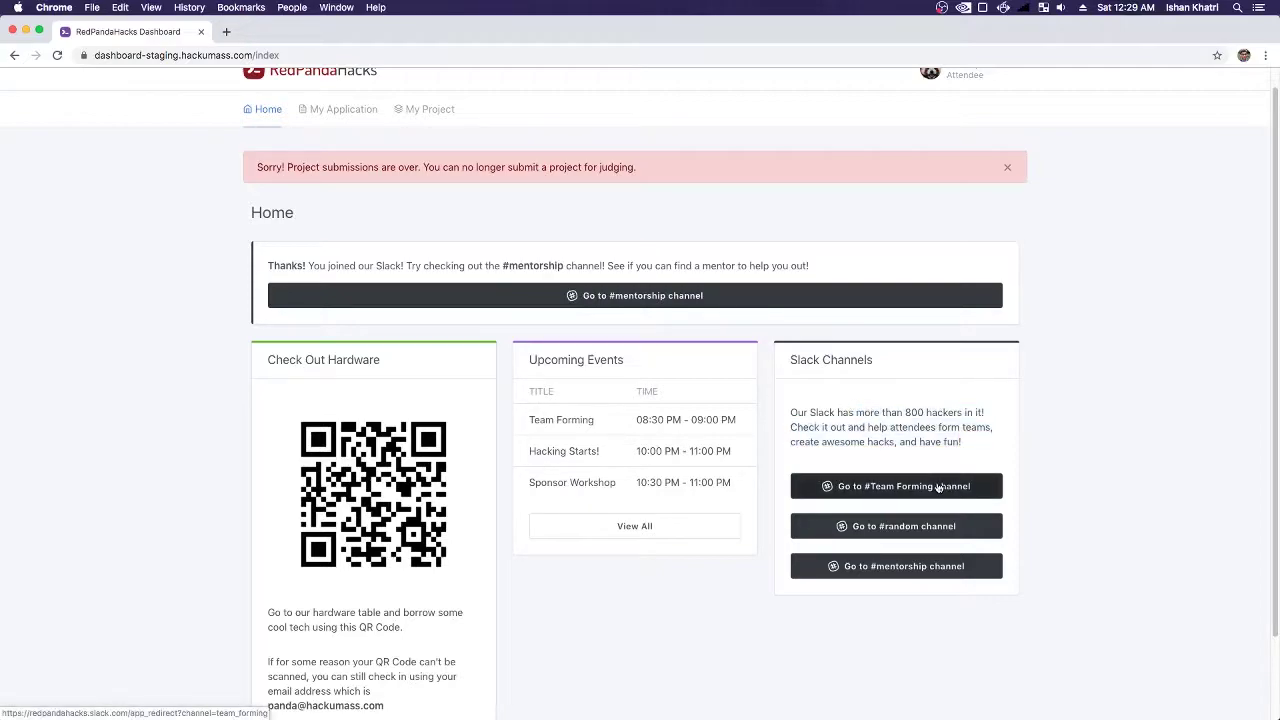
pyautogui.click(657, 533)
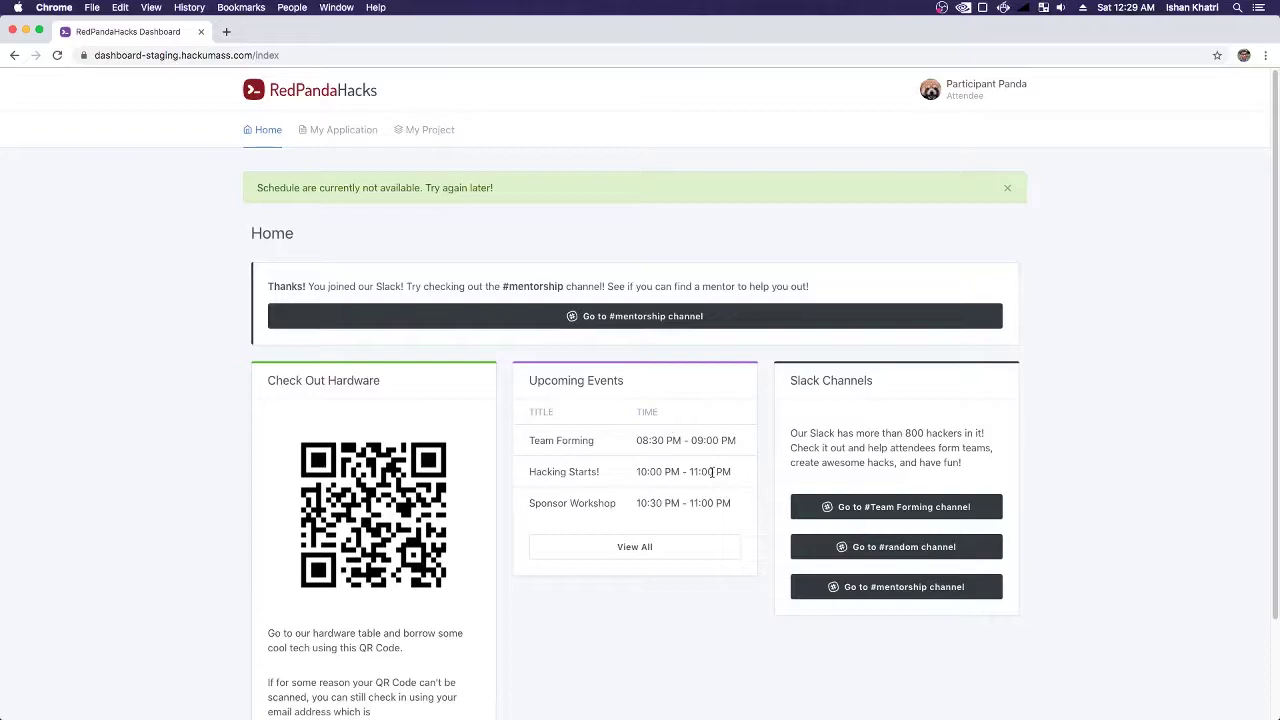
# - Enable Hardware Requests, Prizes, Schedule, Mentorship Requests and Projects in Admin Feature Flags
pyautogui.press('super+Tab')
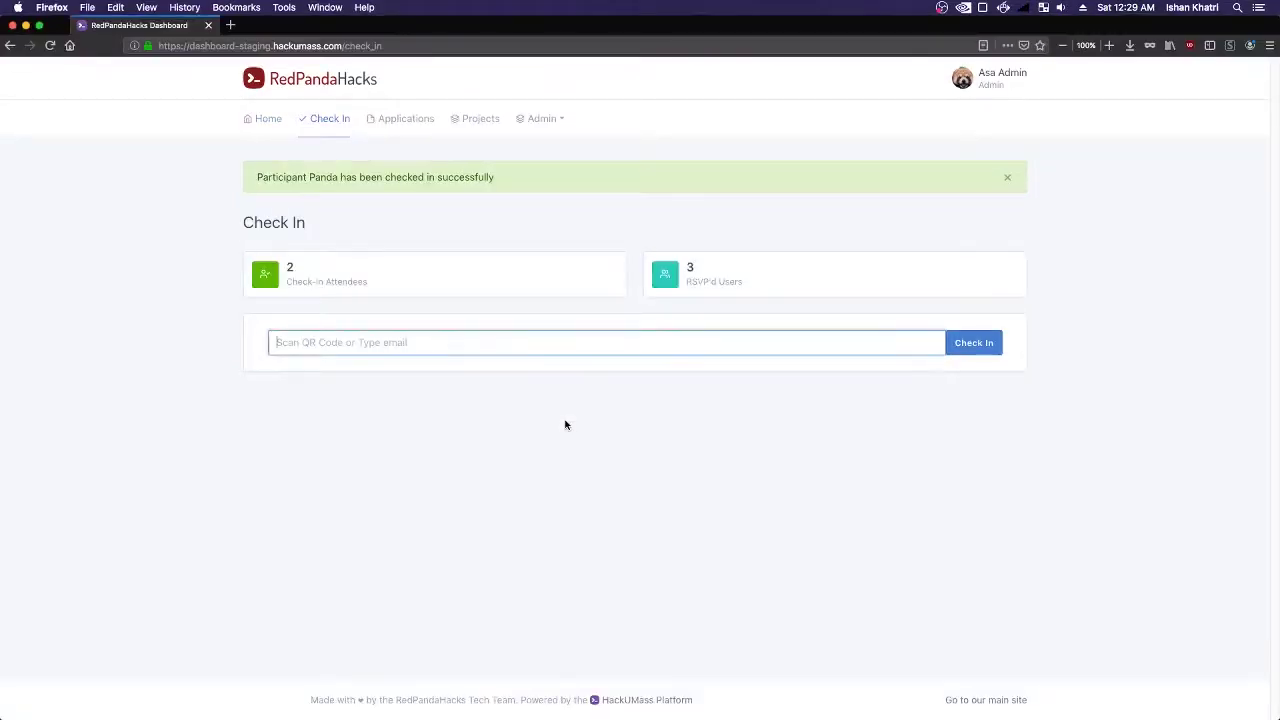
pyautogui.click(541, 118)
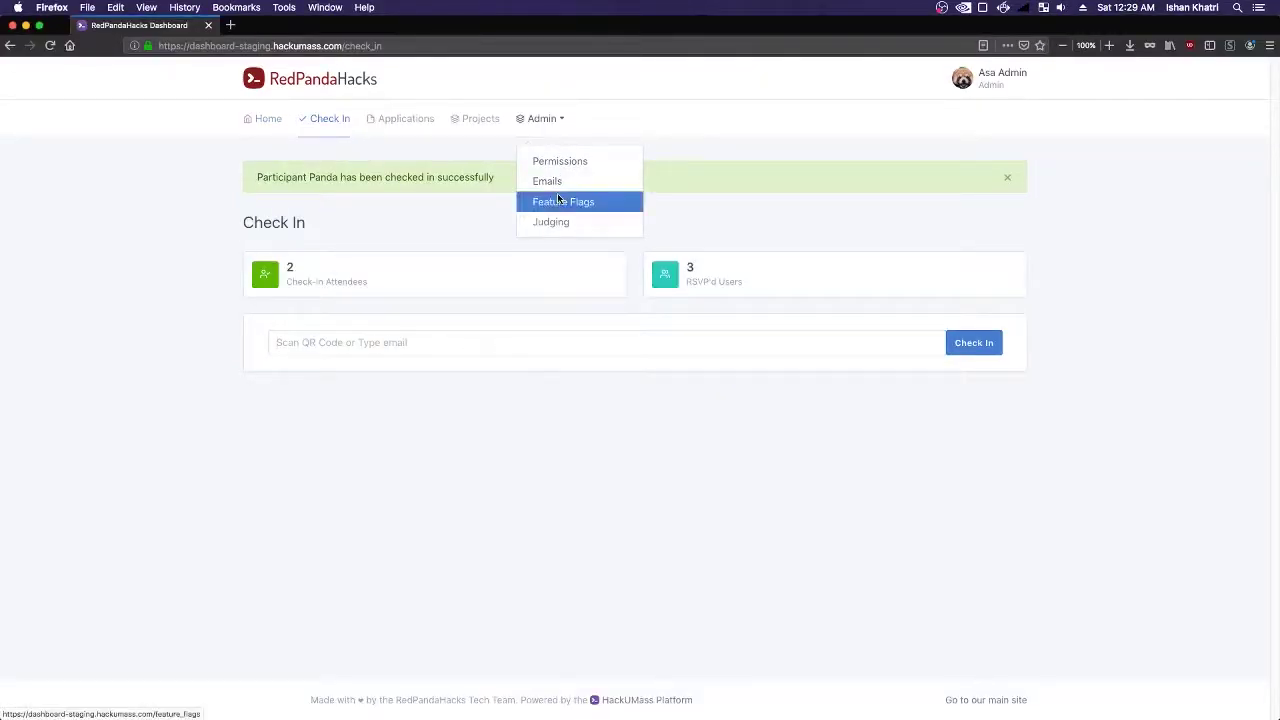
pyautogui.click(560, 200)
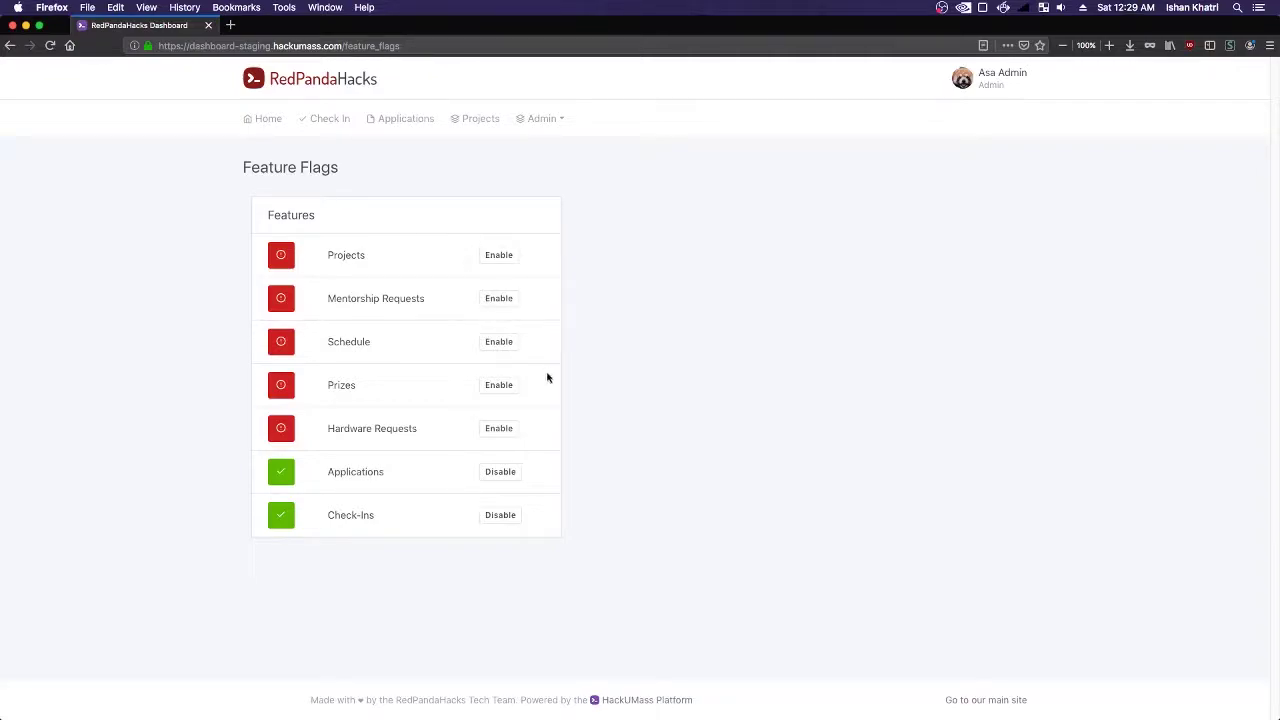
pyautogui.click(508, 431)
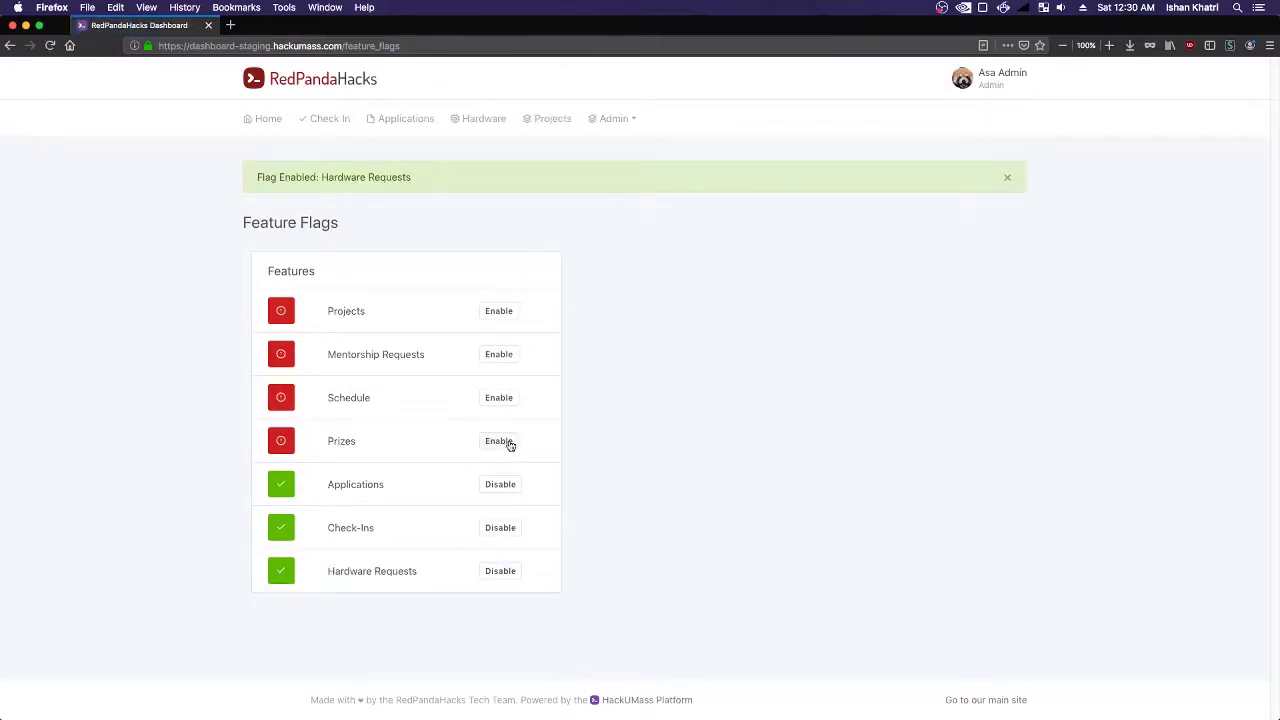
pyautogui.click(508, 443)
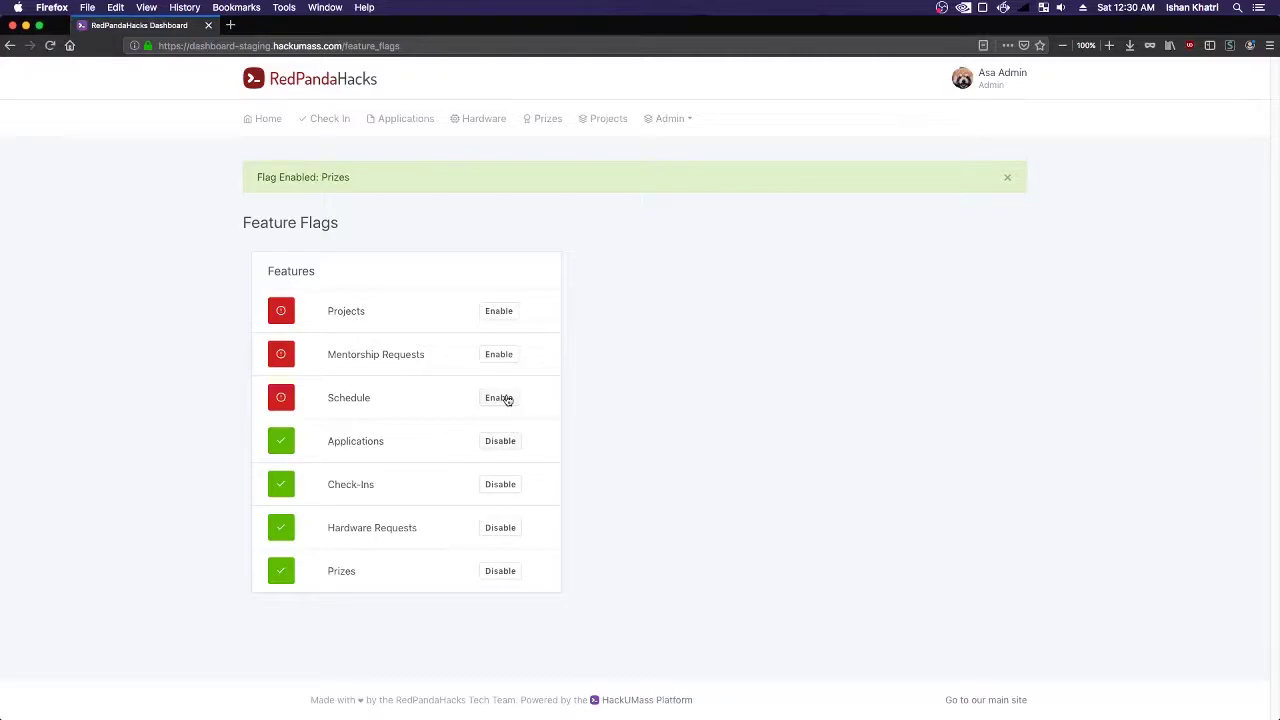
pyautogui.click(506, 398)
pyautogui.click(498, 358)
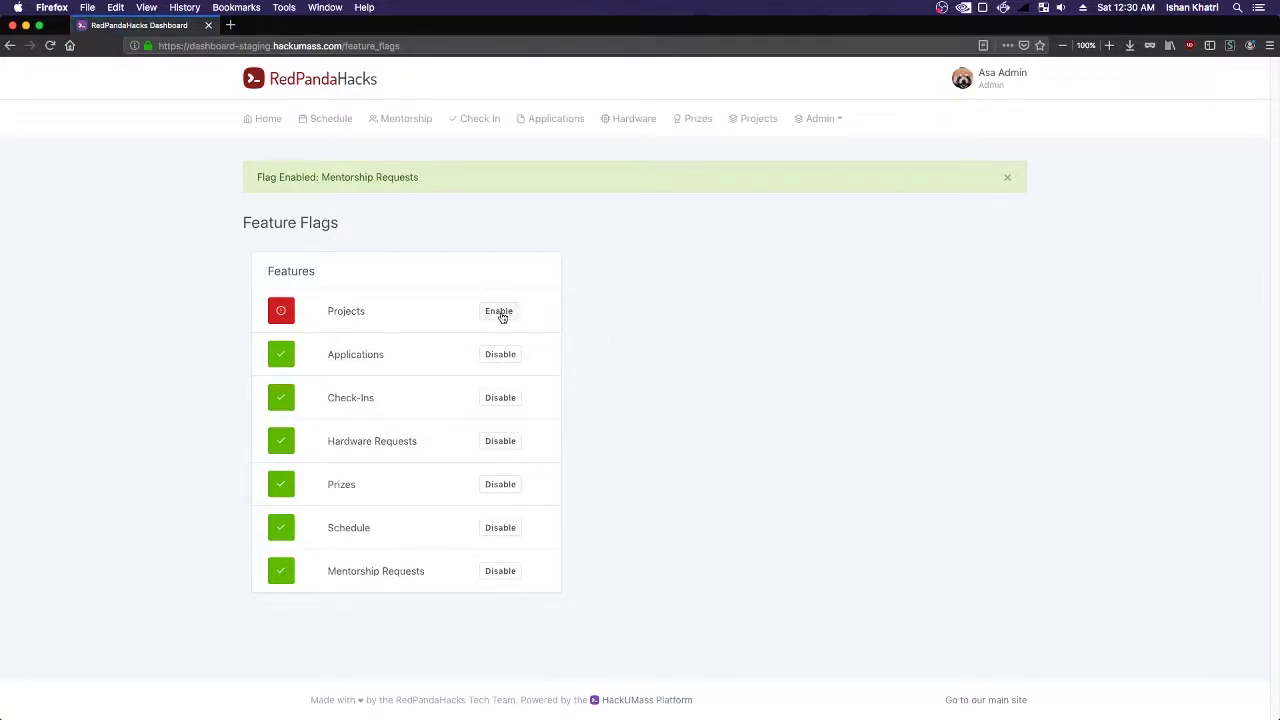
pyautogui.click(499, 312)
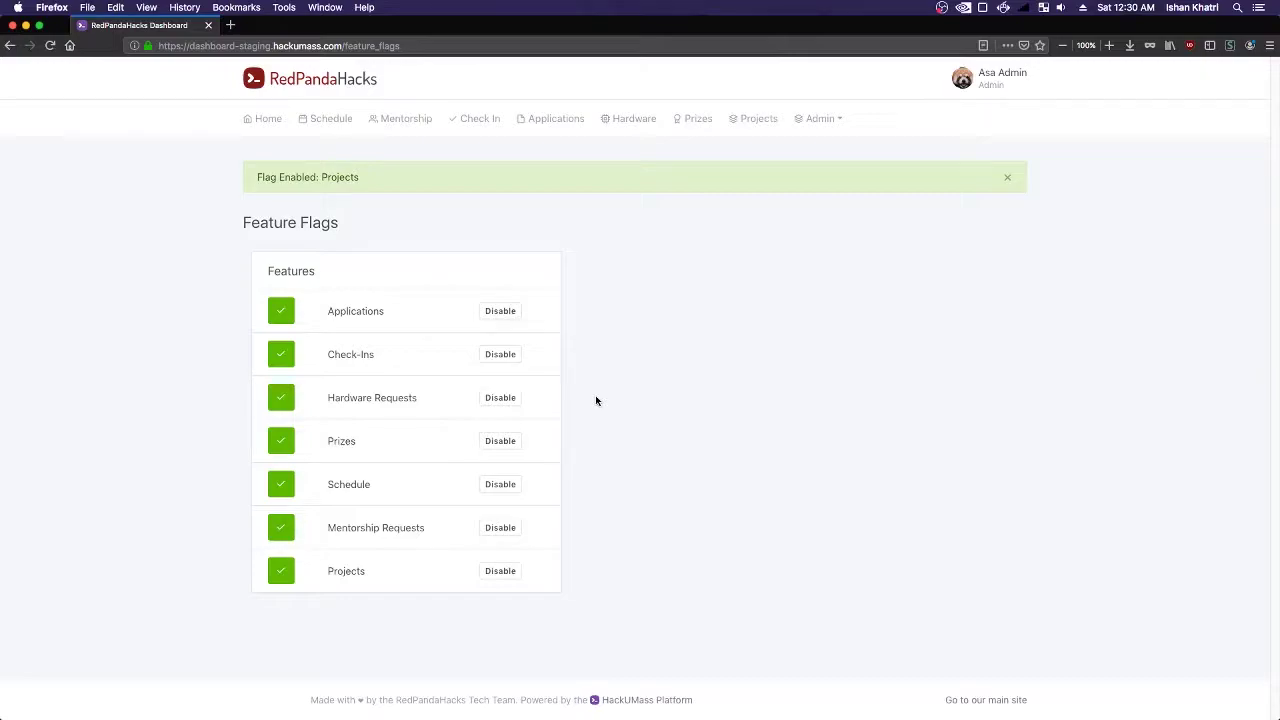
pyautogui.press('super+Tab')
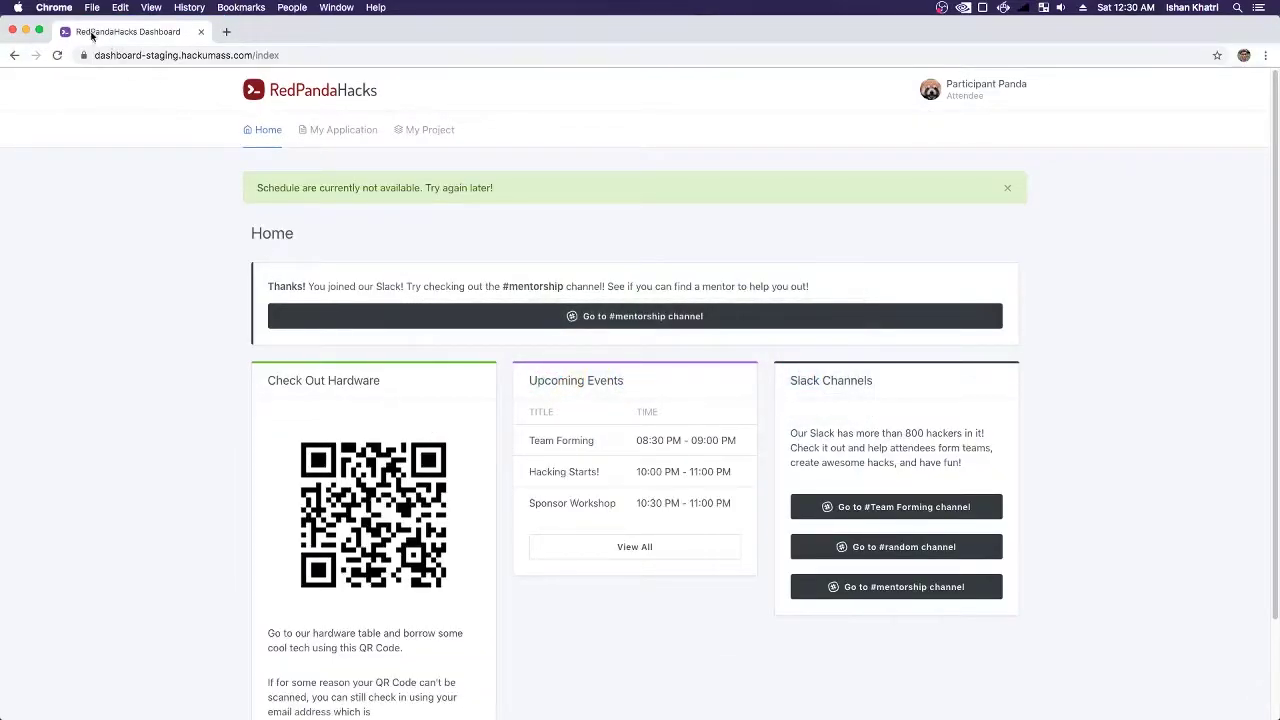
# - Reload the attendee dashboard and browse My Application, Schedule and View All showing three events
pyautogui.click(57, 55)
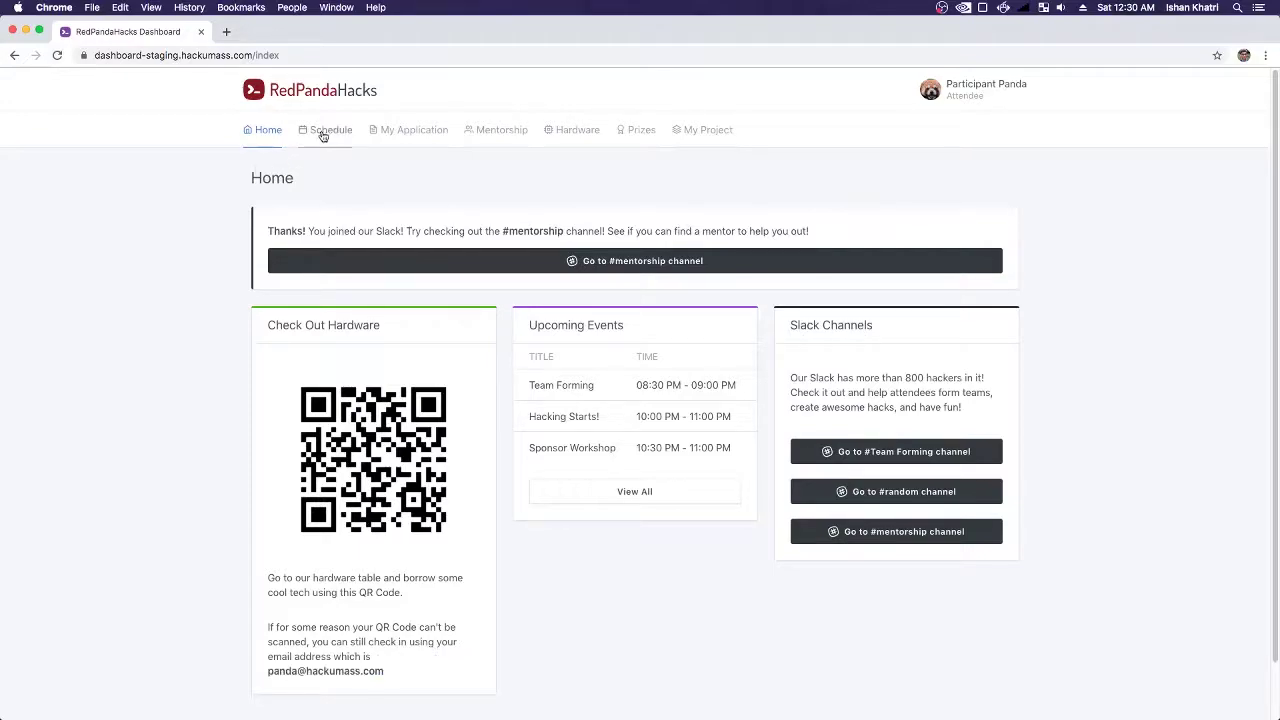
pyautogui.click(413, 130)
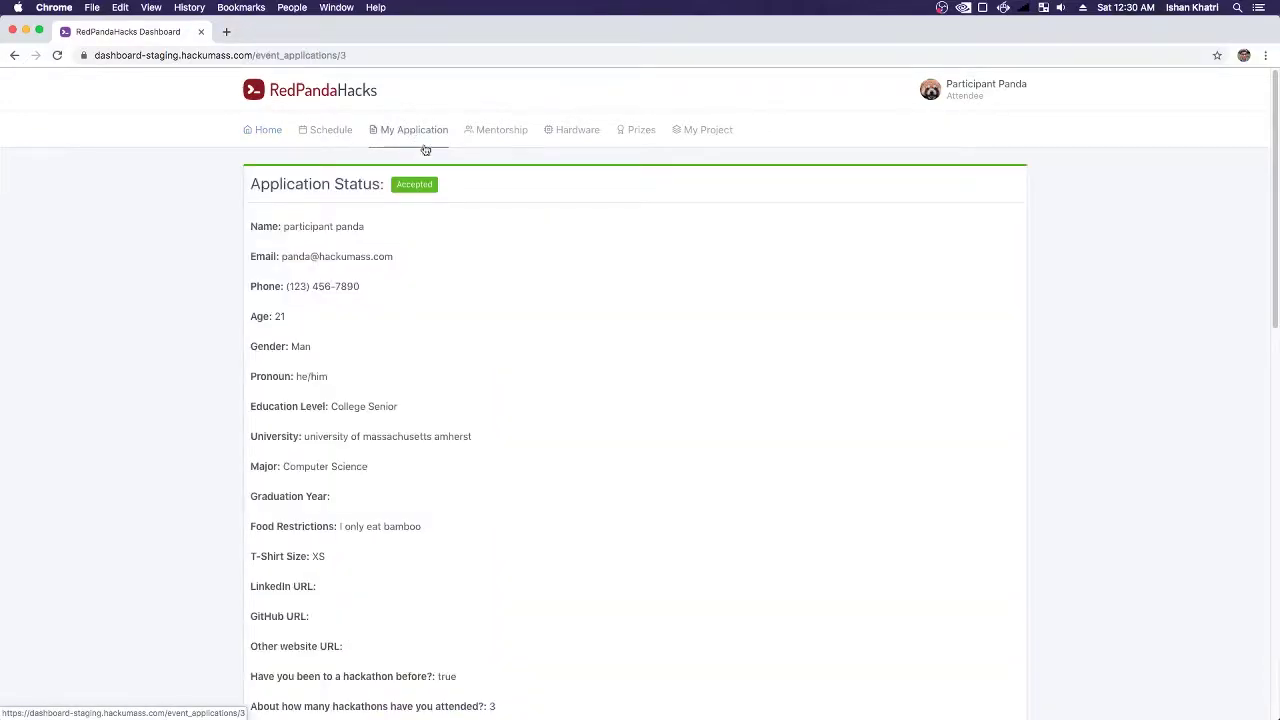
pyautogui.scroll(-10, 551, 240)
pyautogui.scroll(15, 458, 192)
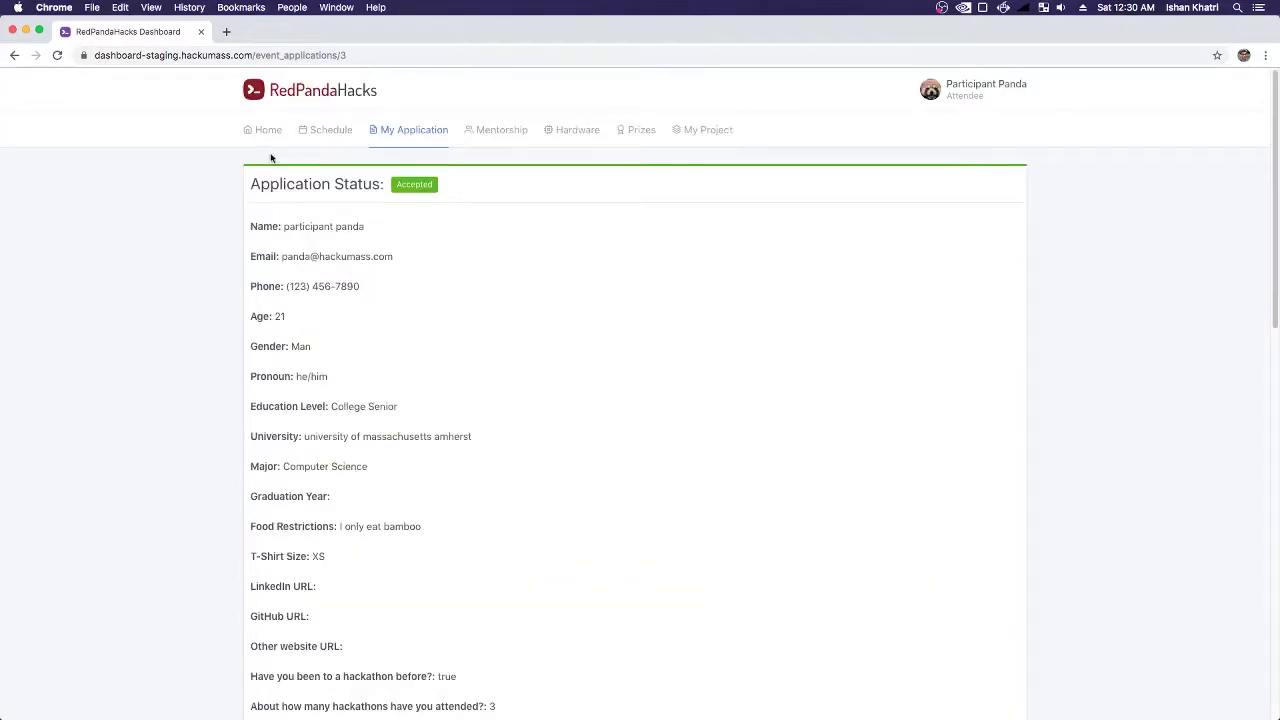
pyautogui.click(329, 131)
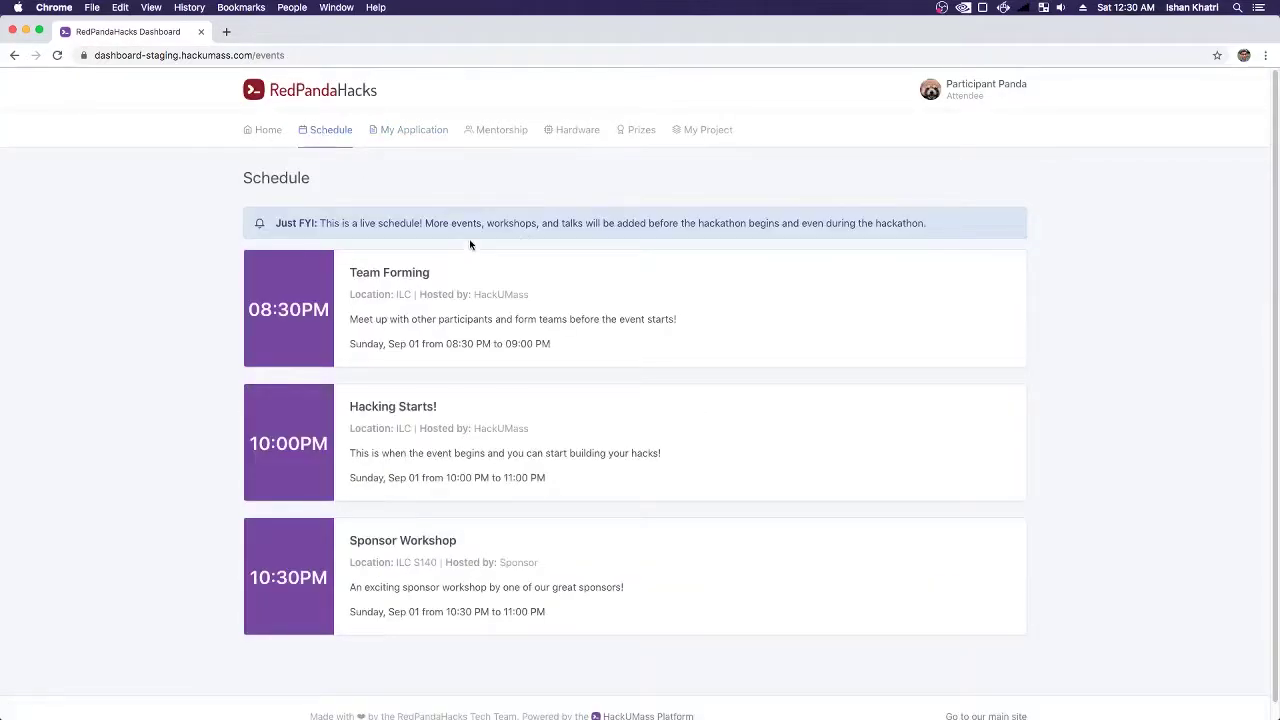
pyautogui.scroll(-1, 467, 294)
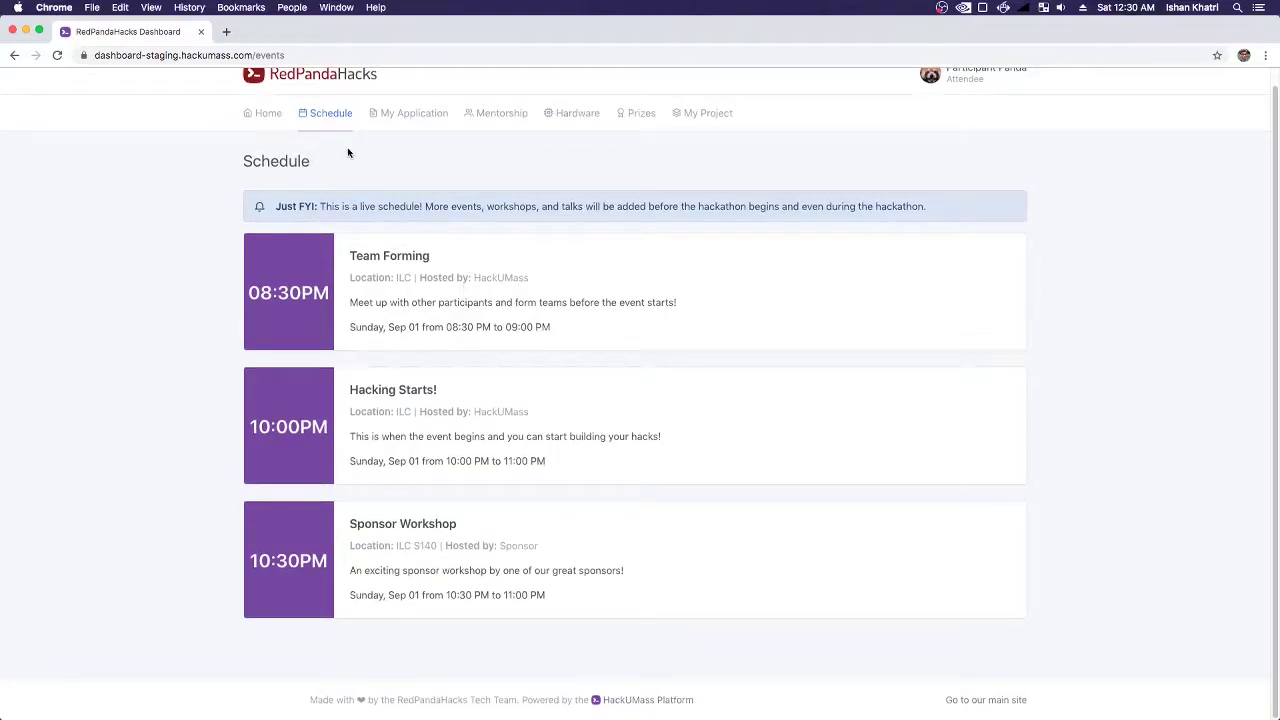
pyautogui.click(263, 113)
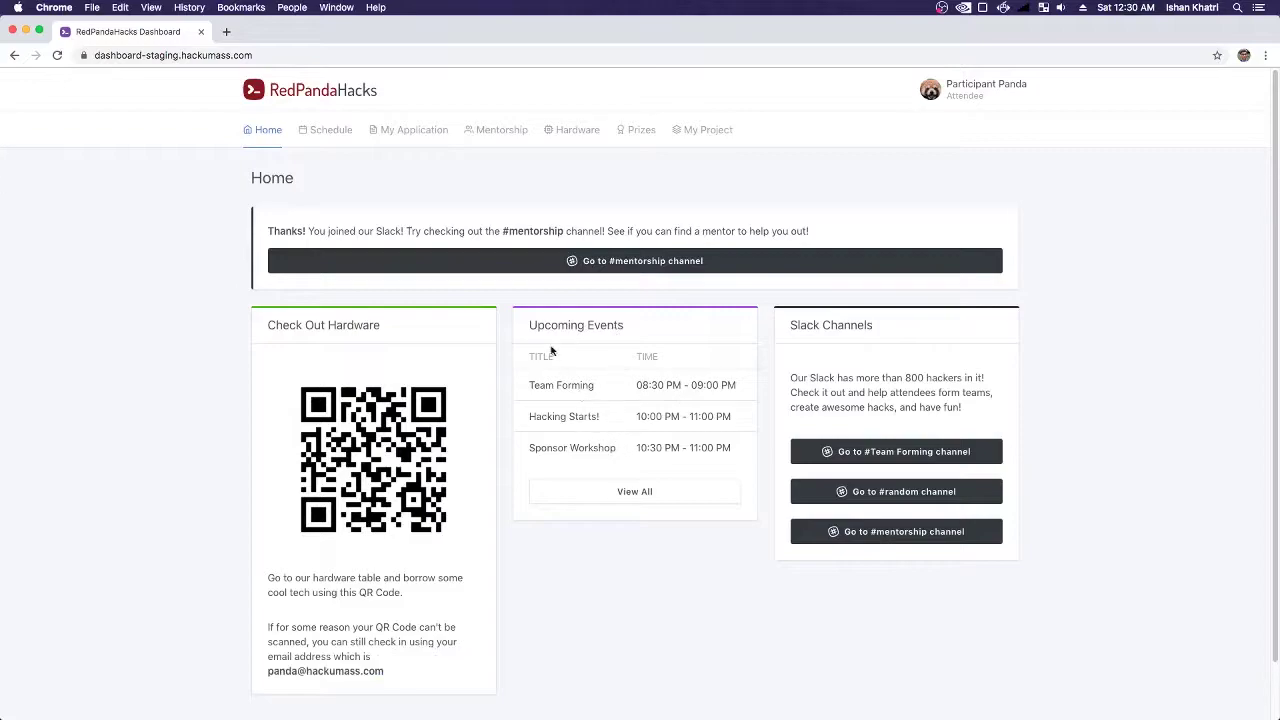
pyautogui.click(634, 491)
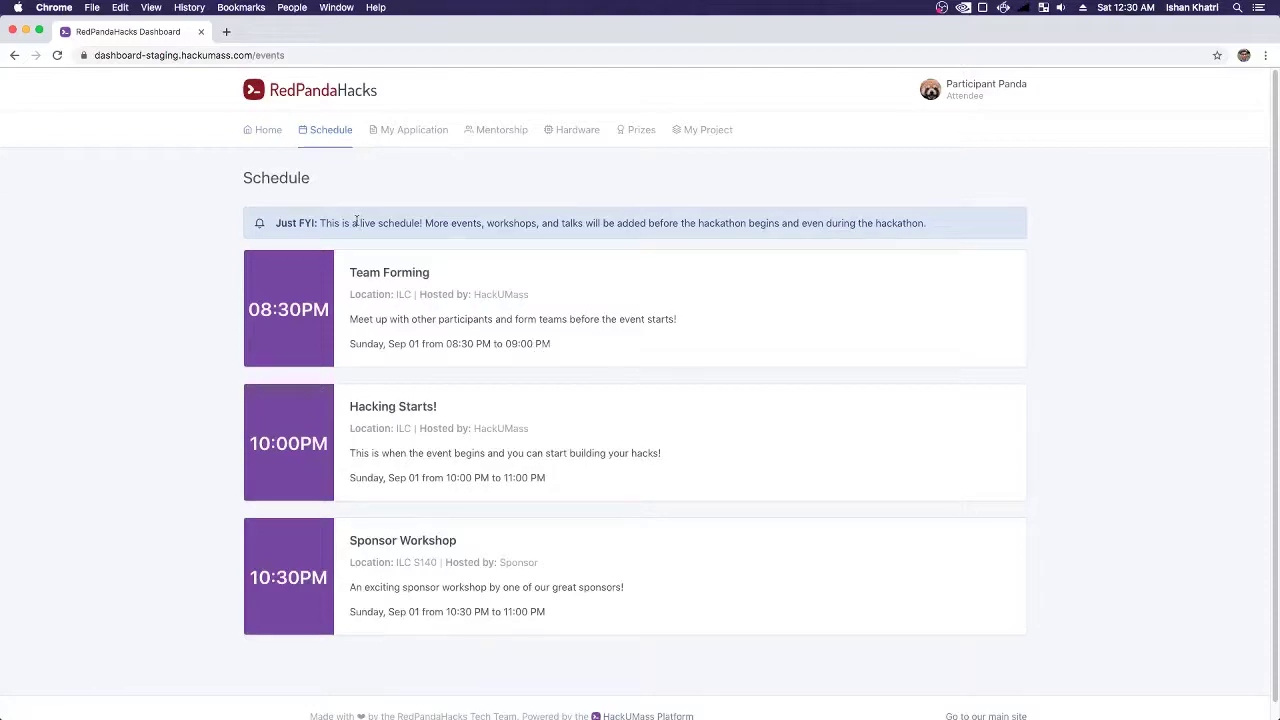
pyautogui.press('super+Tab')
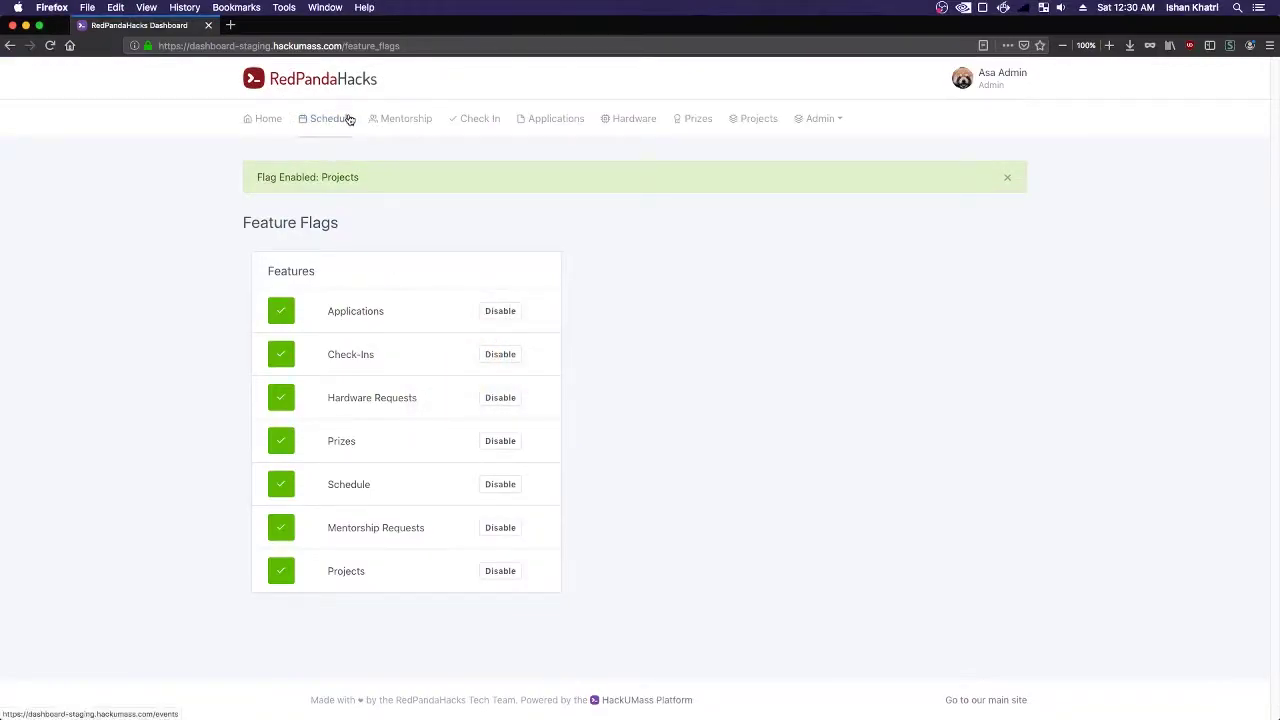
# - Retitle the Team Forming event to Team Breaking in its edit form and update the event
pyautogui.click(348, 119)
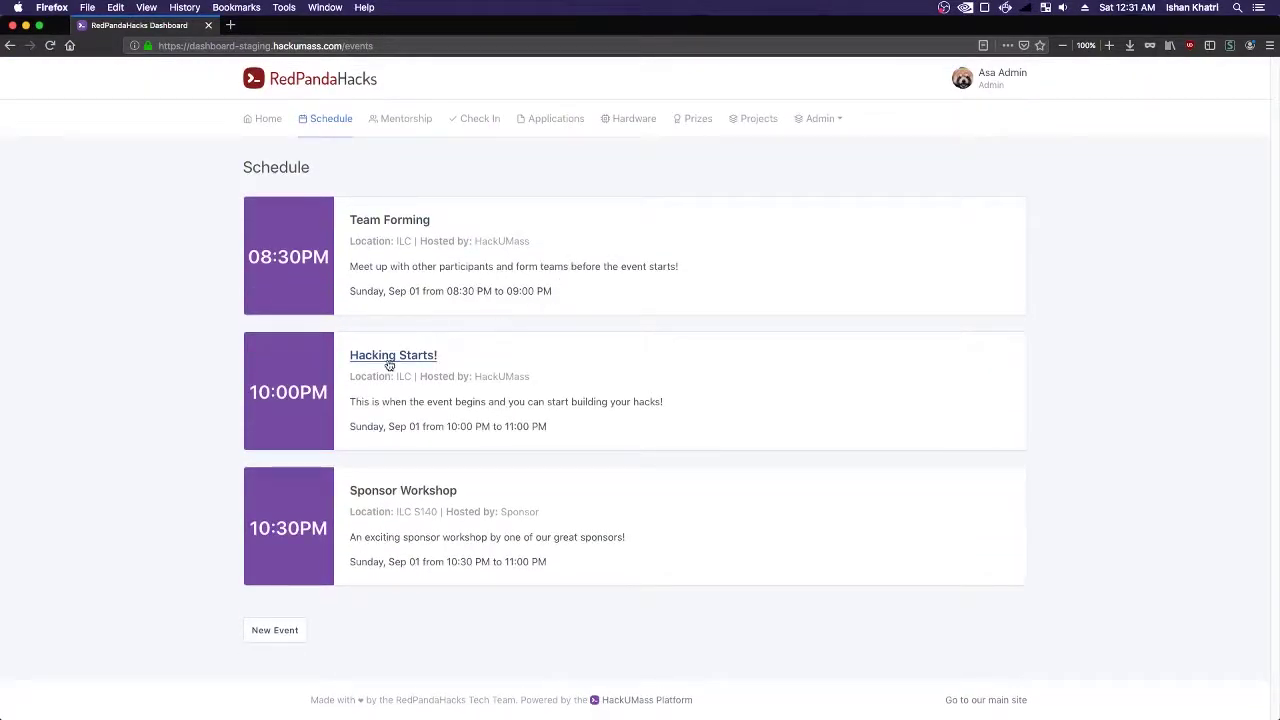
pyautogui.click(376, 224)
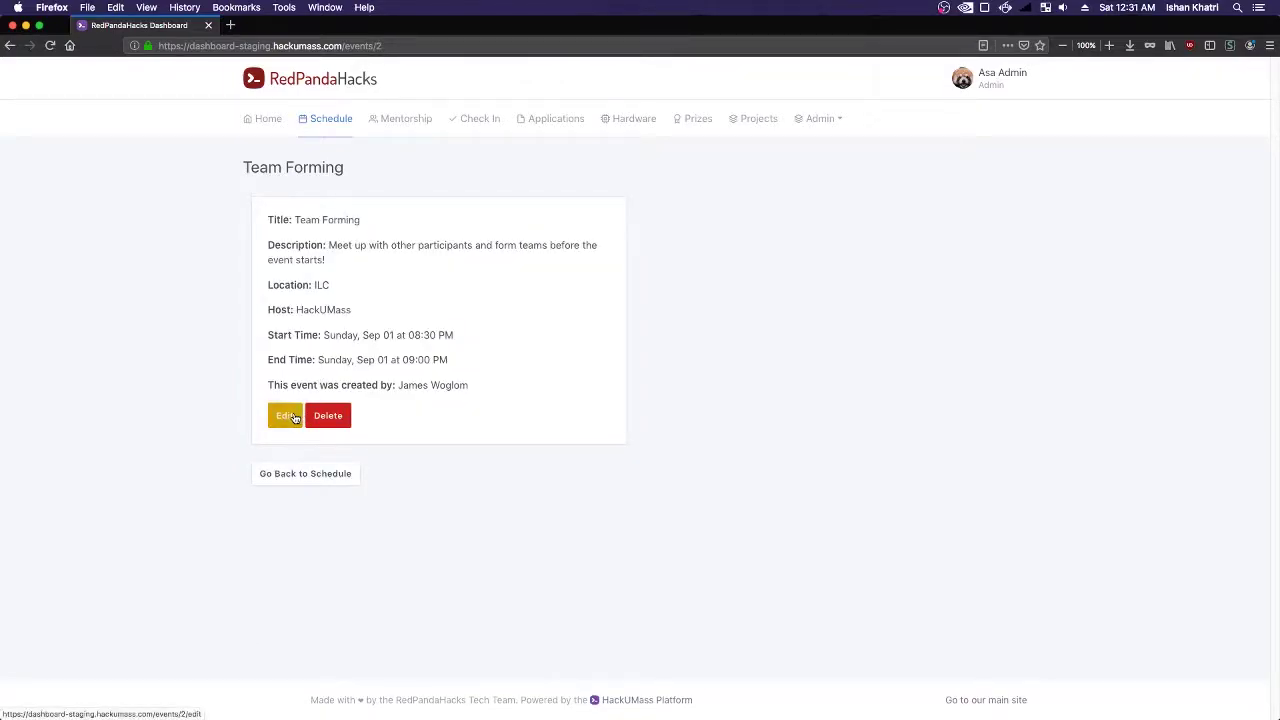
pyautogui.click(290, 416)
pyautogui.click(371, 233)
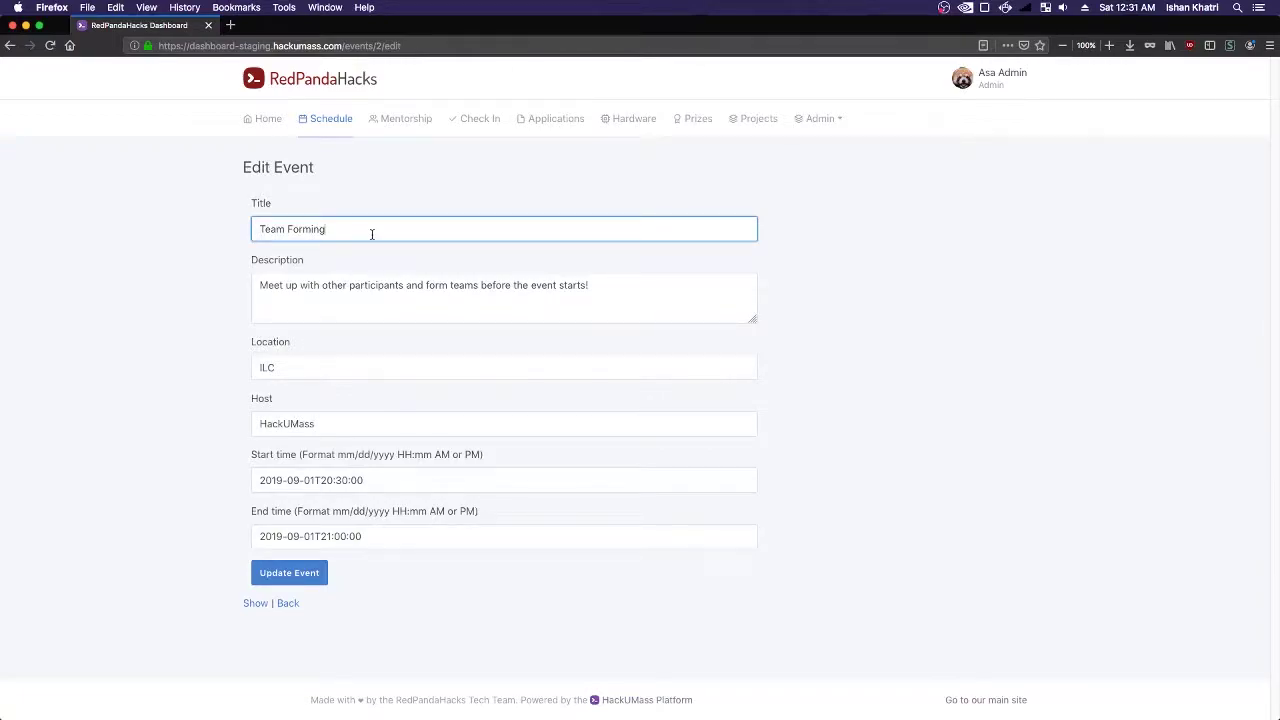
pyautogui.press('BackSpace')
pyautogui.press('BackSpace')
pyautogui.press('BackSpace')
pyautogui.press('BackSpace')
pyautogui.press('BackSpace')
pyautogui.press('BackSpace')
pyautogui.write('Breaking')
pyautogui.click(289, 572)
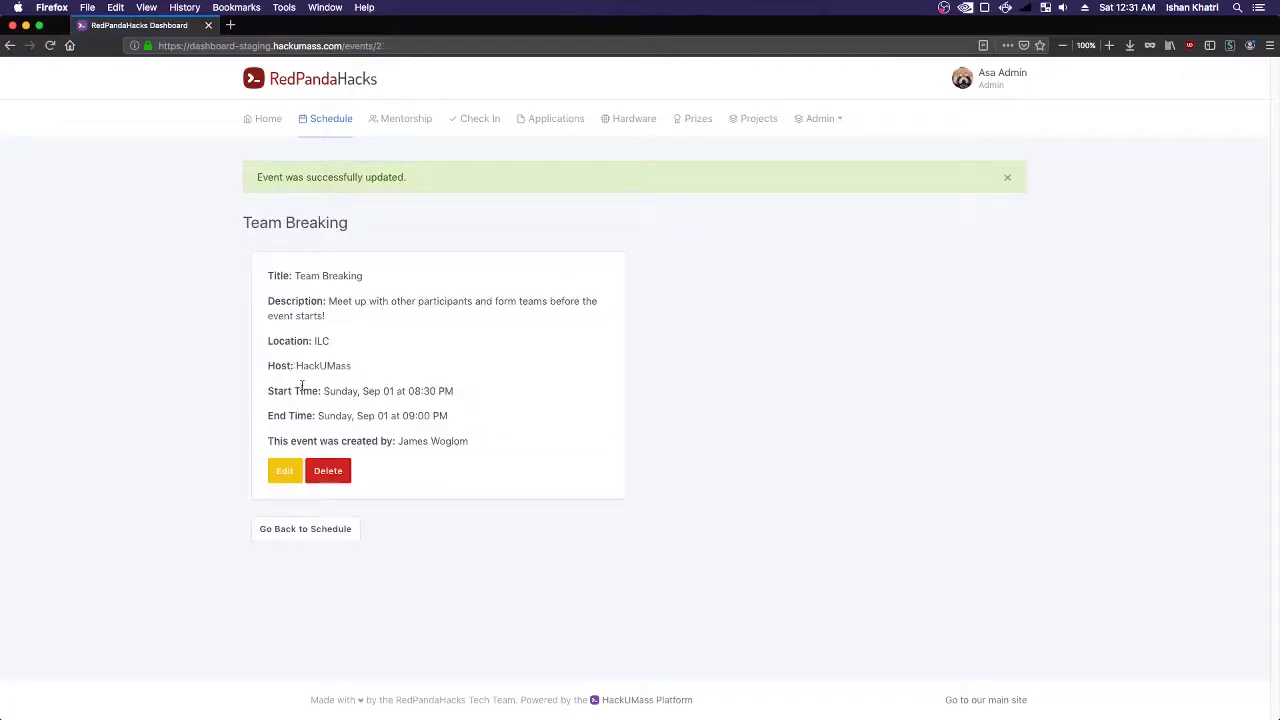
pyautogui.press('super+Tab')
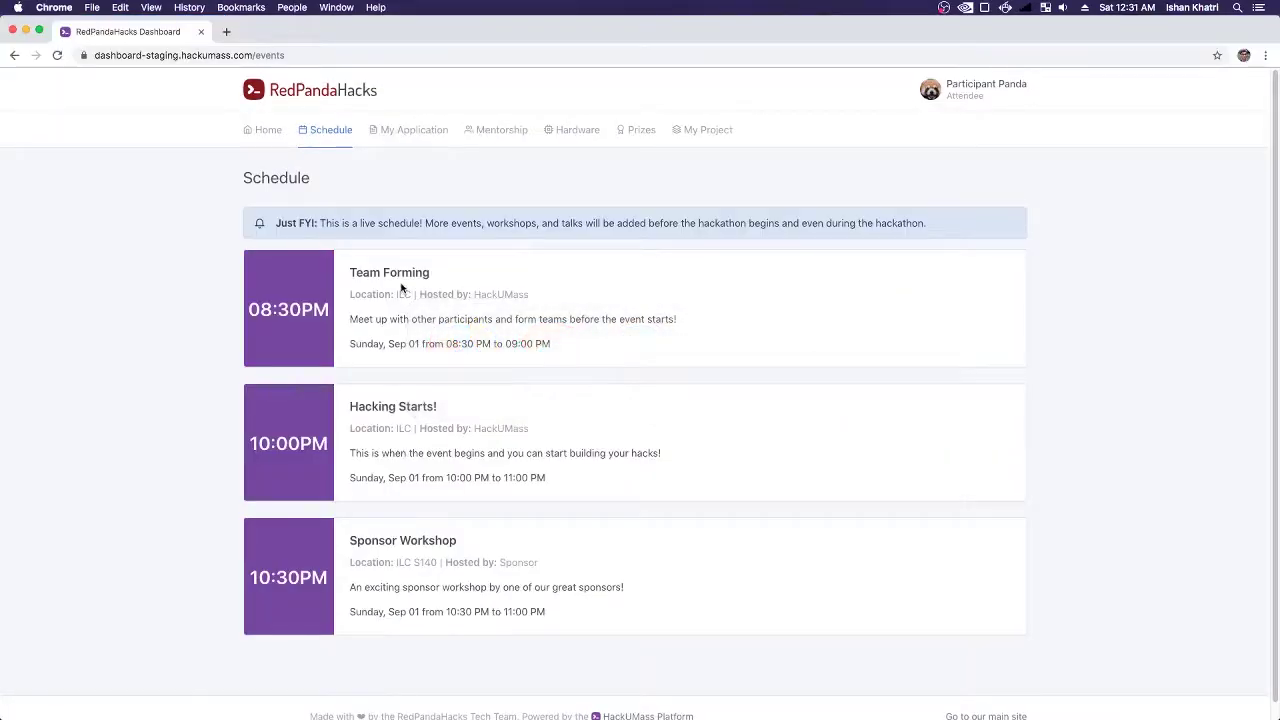
# - Reload the participant's Schedule to see Team Breaking, then view the three listed prizes
pyautogui.click(57, 55)
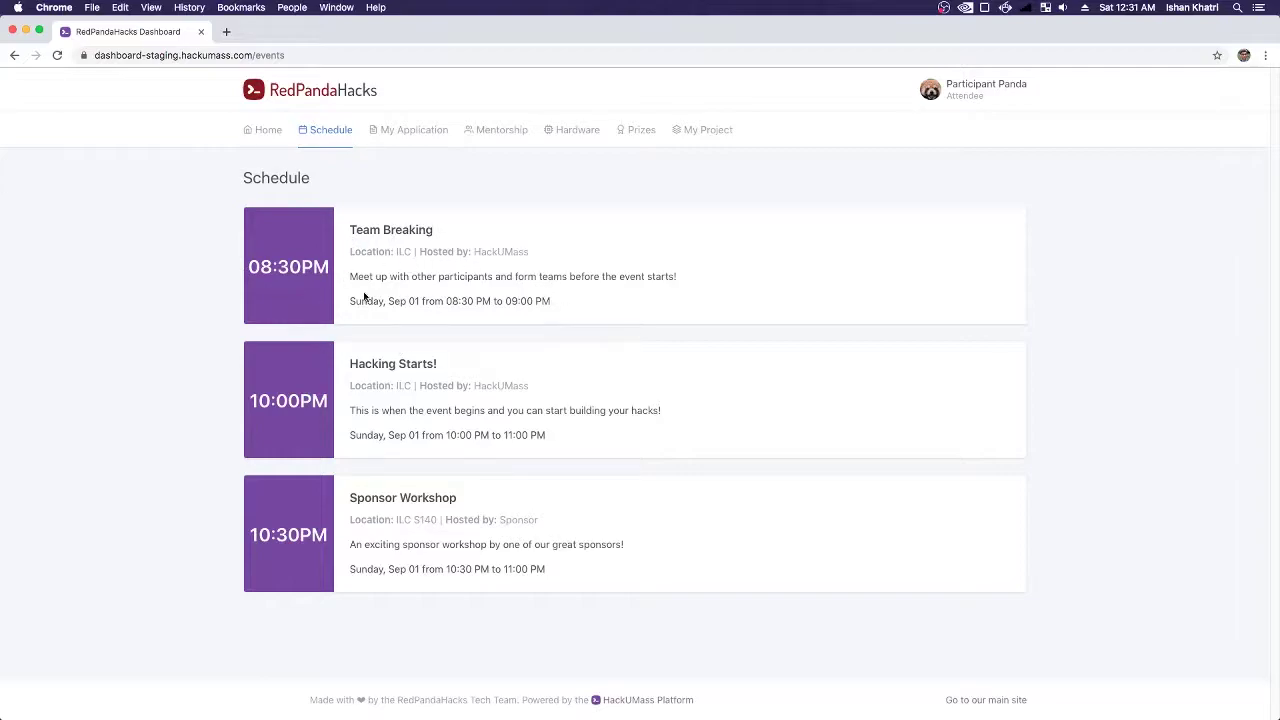
pyautogui.click(249, 141)
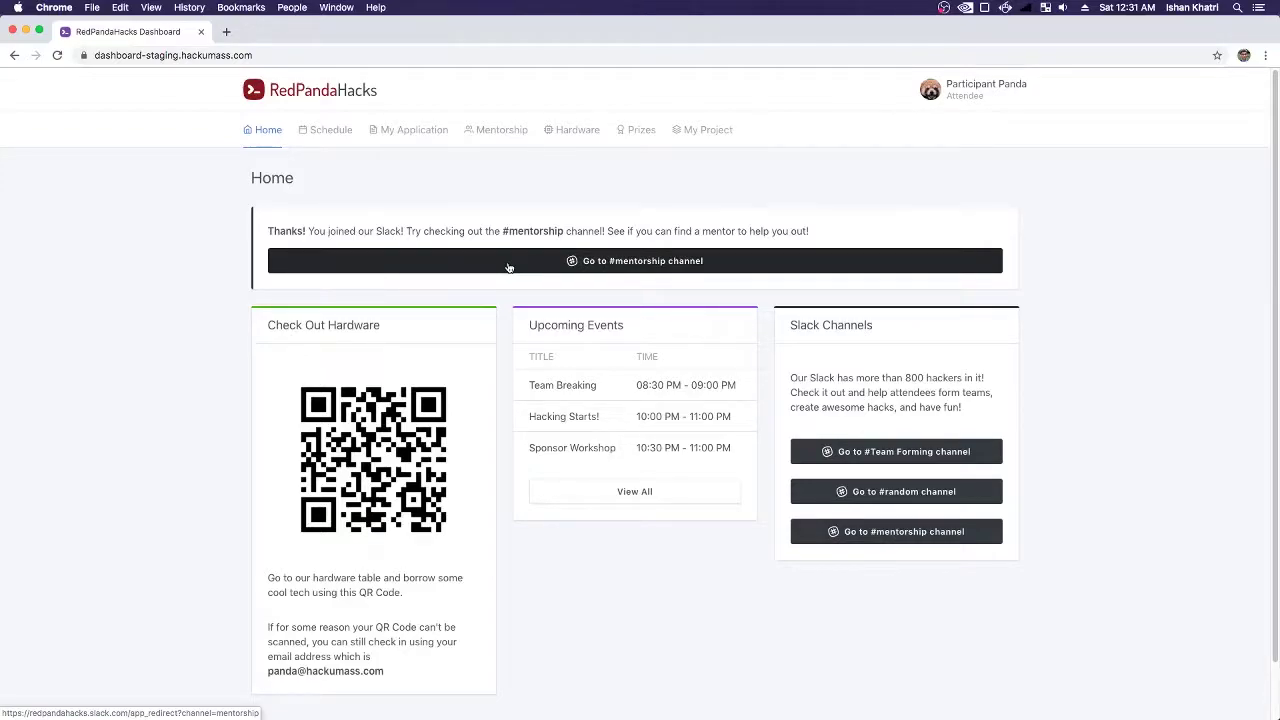
pyautogui.click(637, 137)
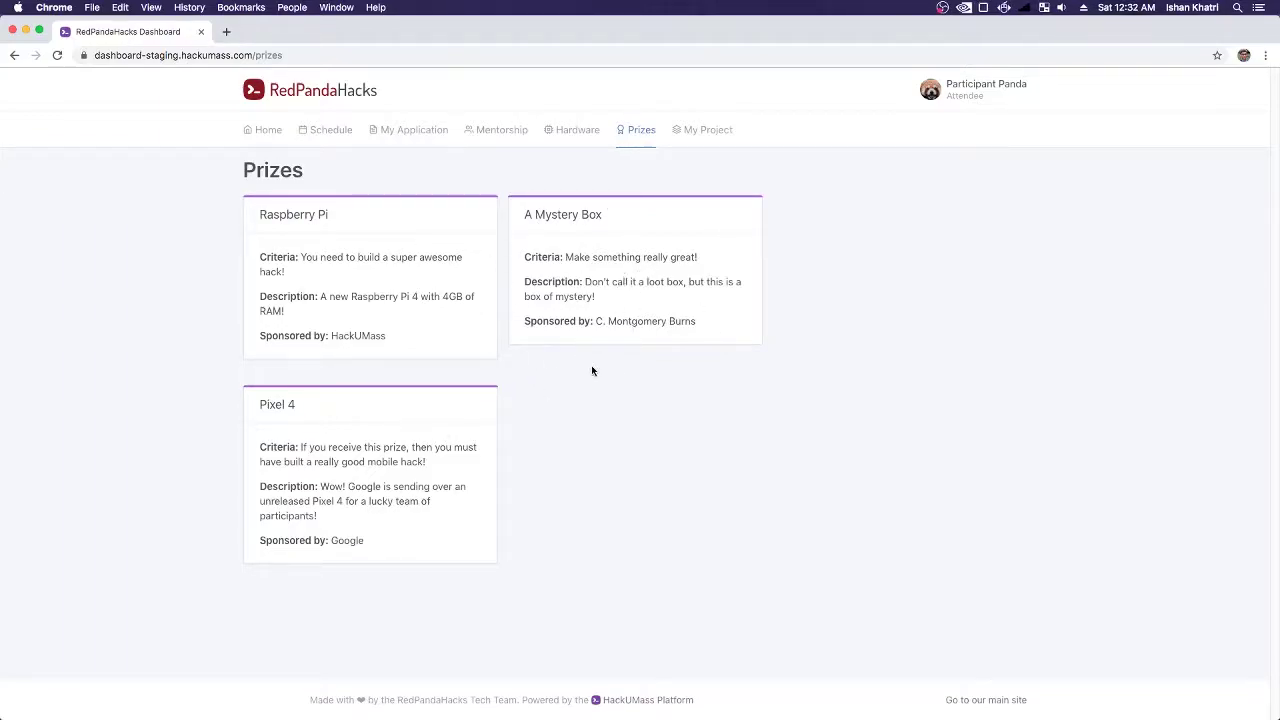
pyautogui.press('super+Tab')
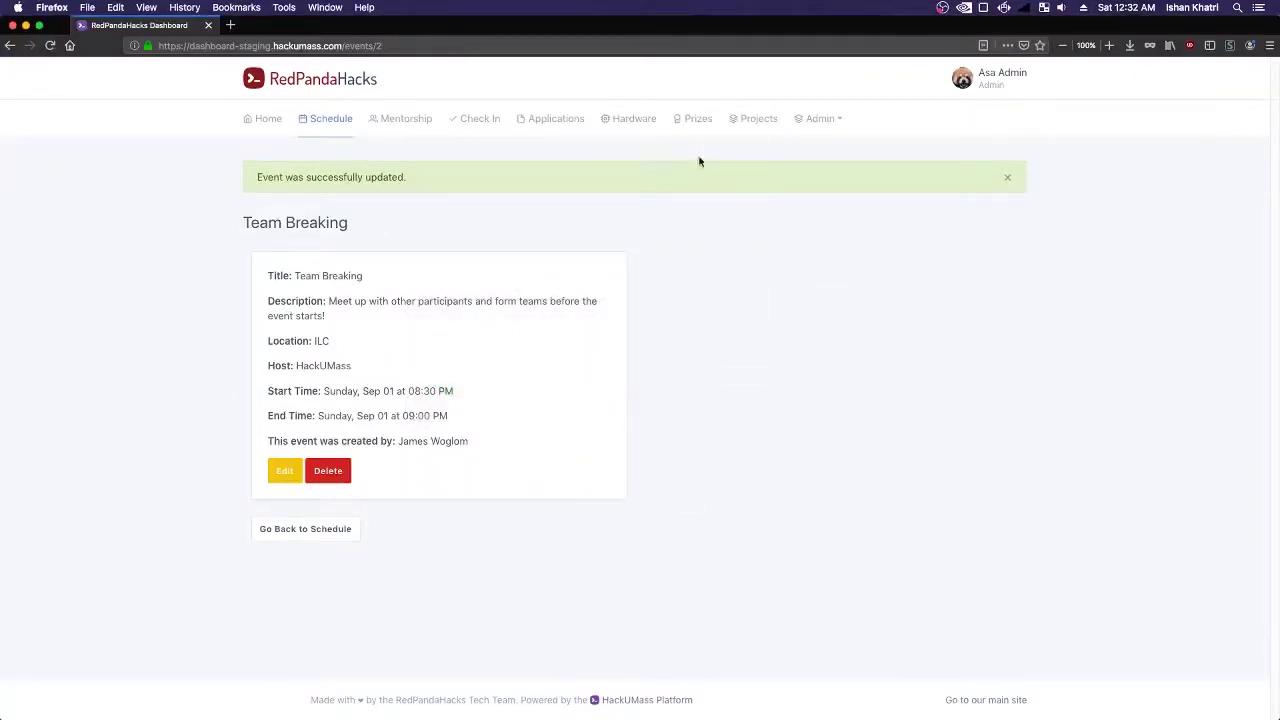
# - Browse the admin Raspberry Pi prize edit form and the New Prize form without saving
pyautogui.click(690, 122)
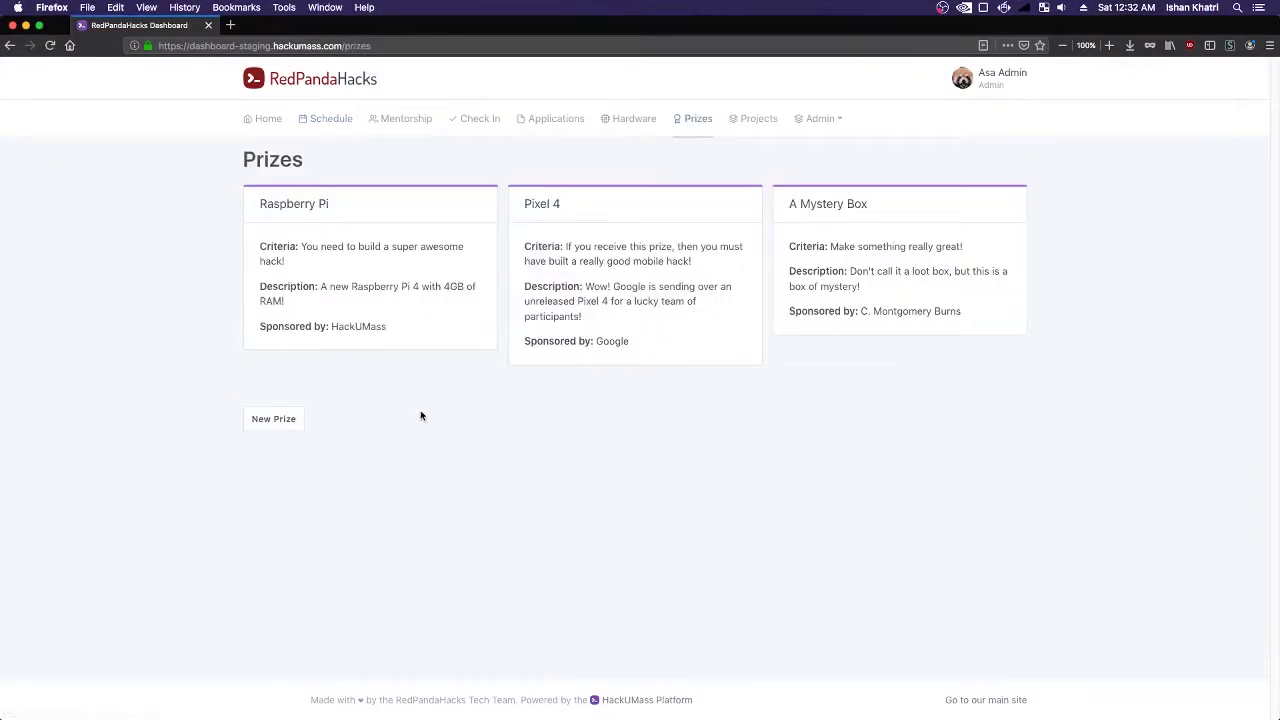
pyautogui.click(287, 206)
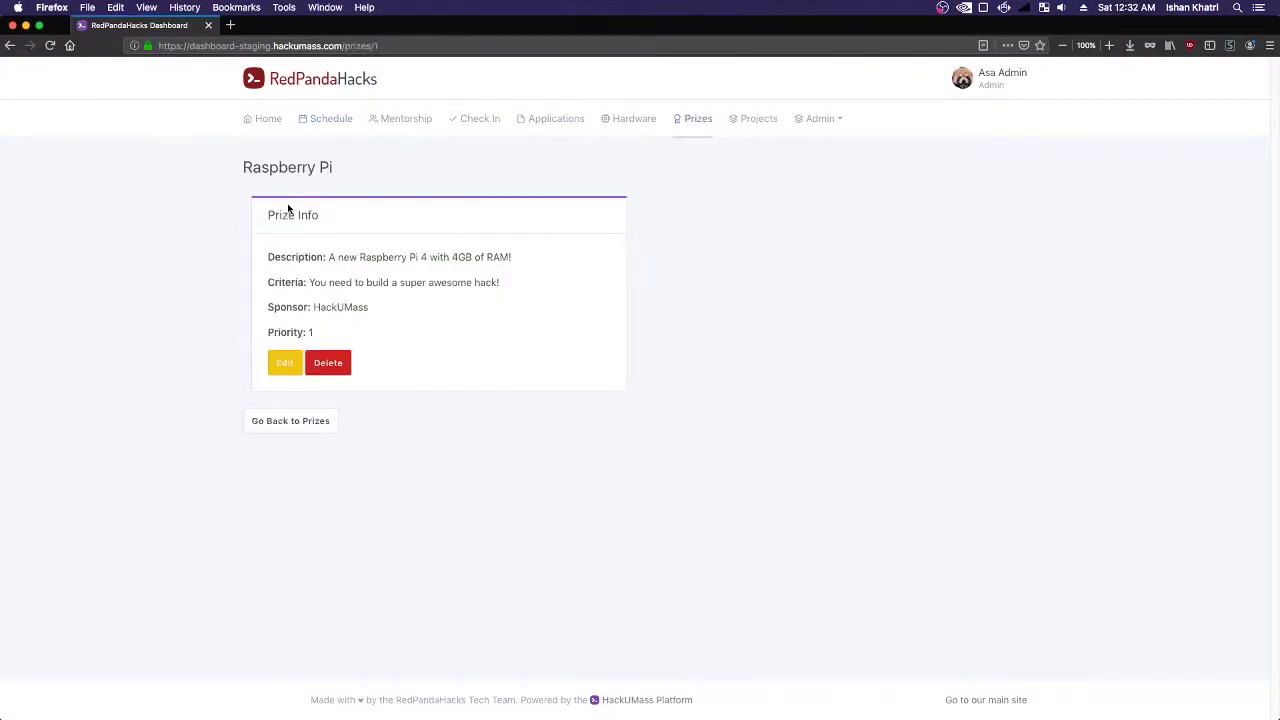
pyautogui.click(285, 362)
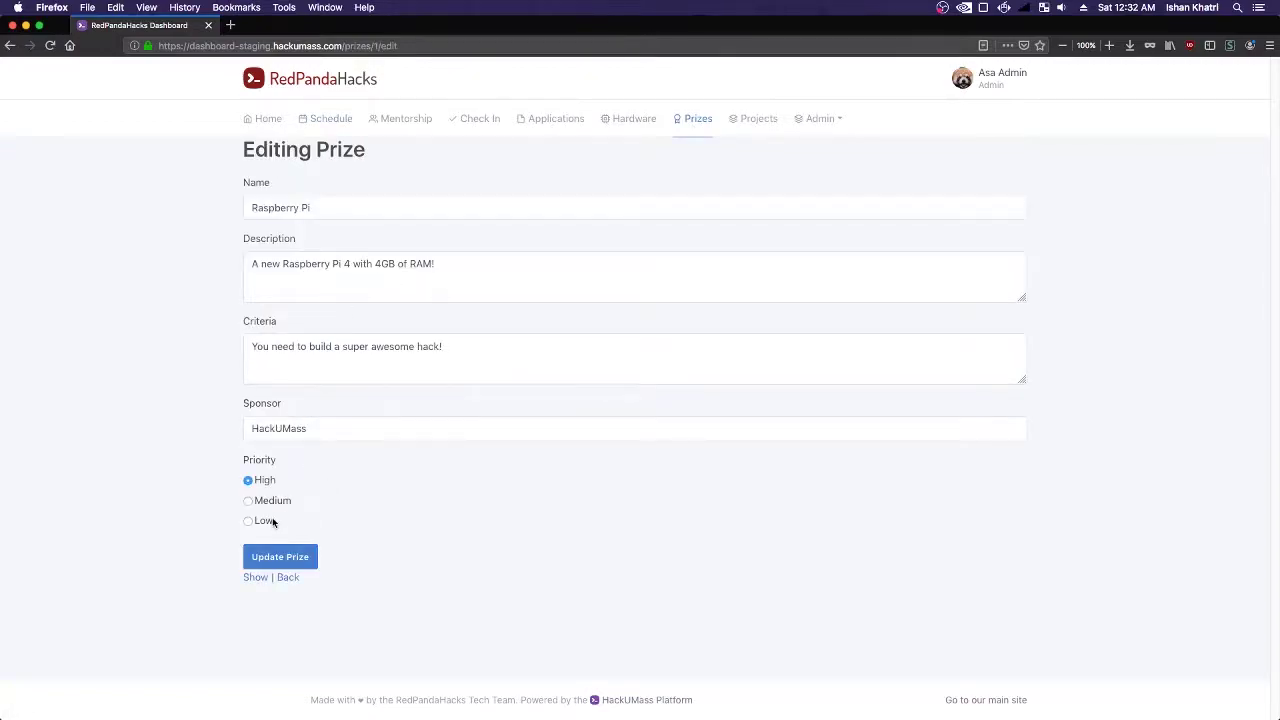
pyautogui.click(287, 577)
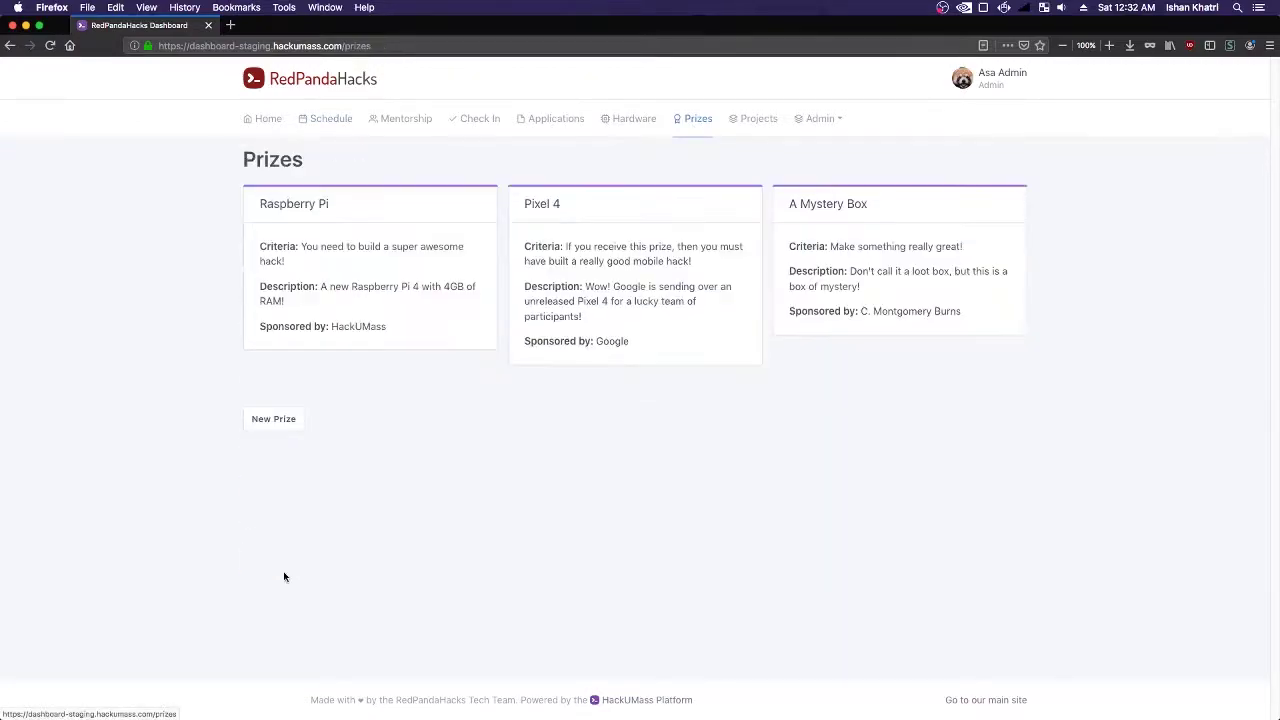
pyautogui.click(283, 420)
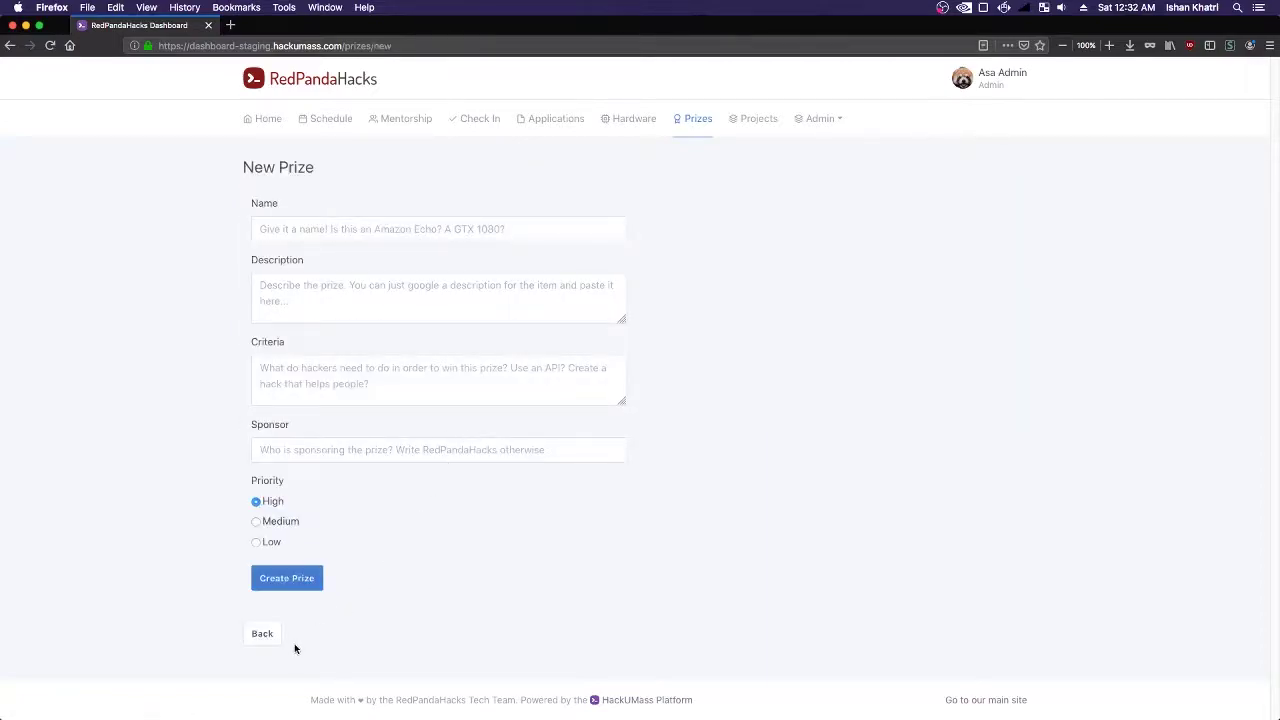
pyautogui.click(262, 635)
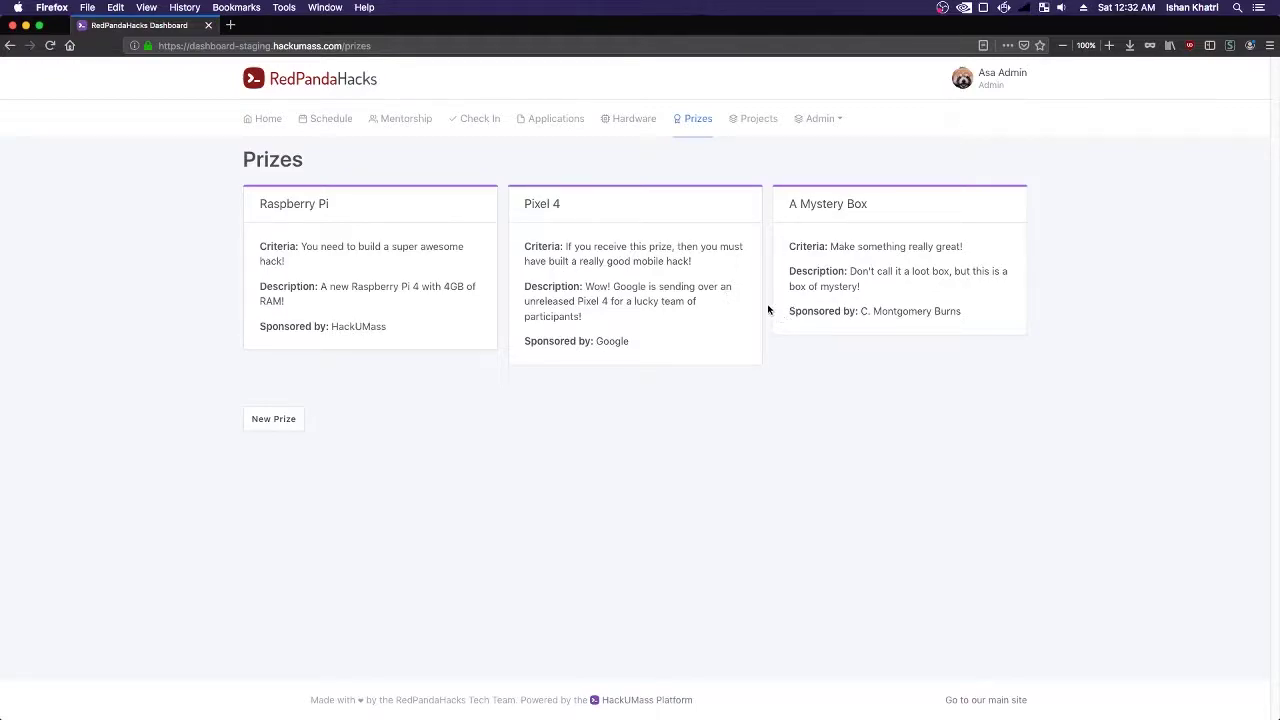
# - Check the Feature Flags page, return to Prizes, and view the participant's Prizes list
pyautogui.click(820, 119)
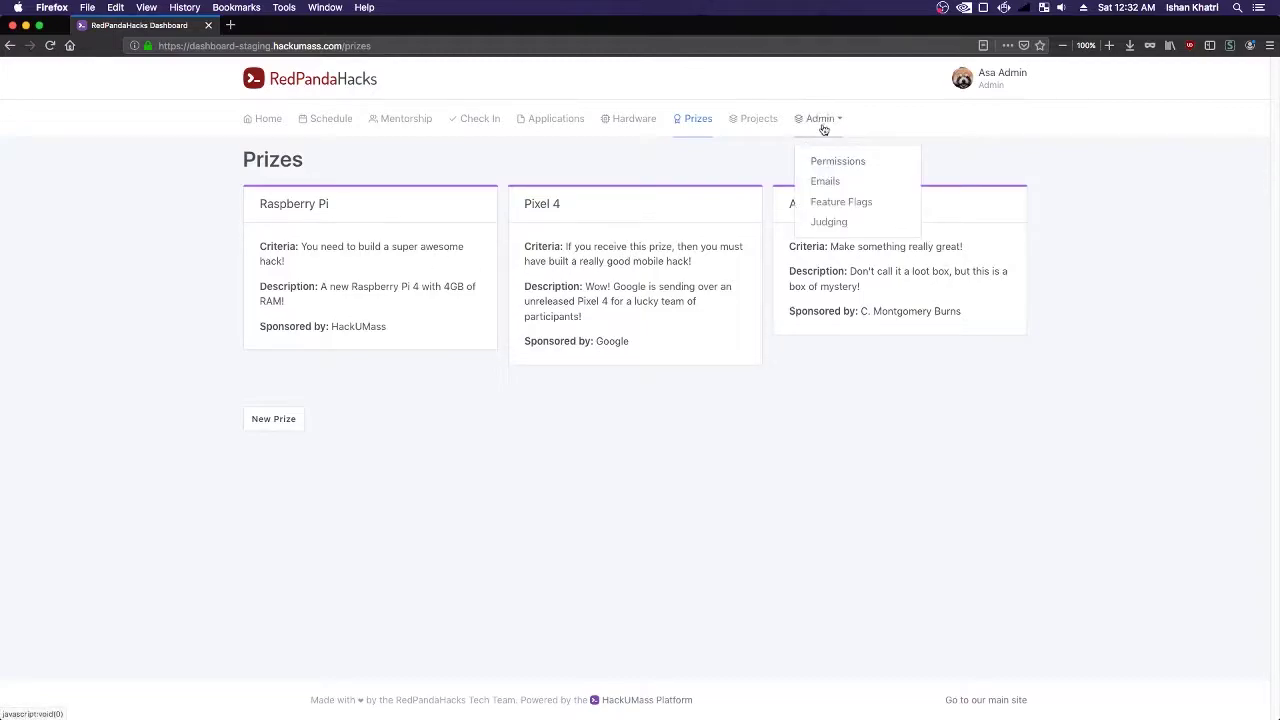
pyautogui.click(841, 201)
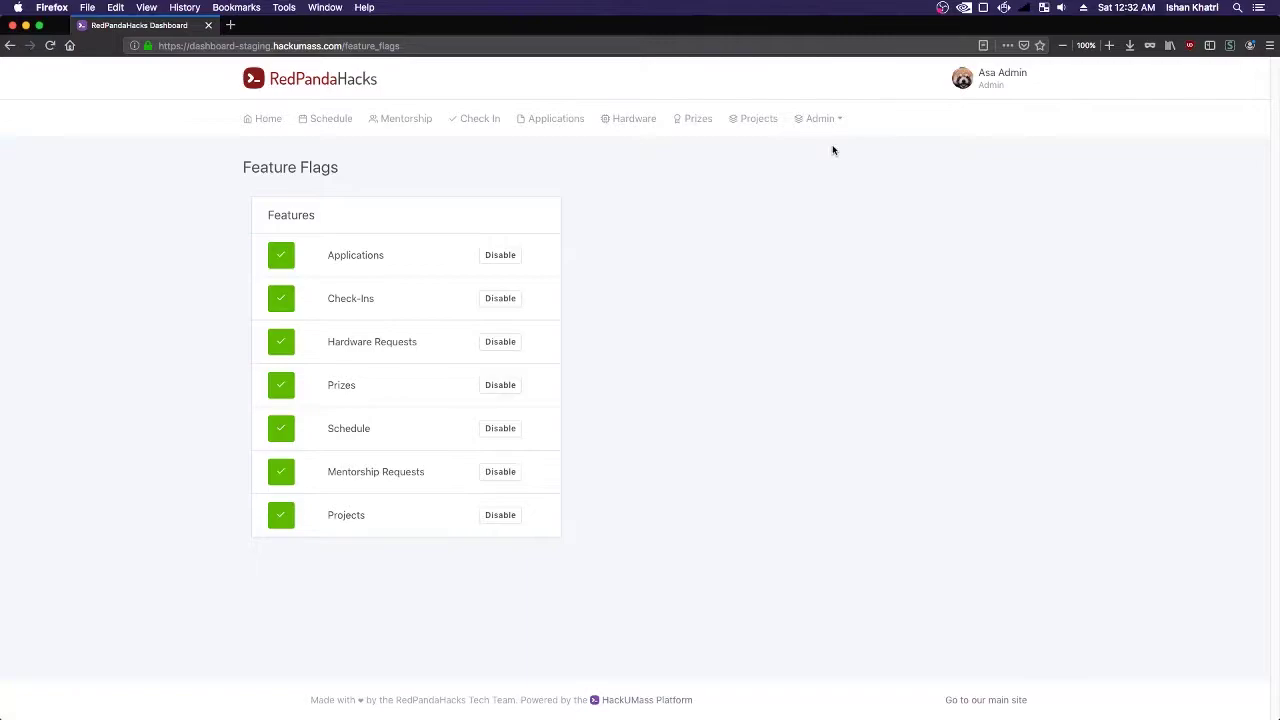
pyautogui.click(680, 130)
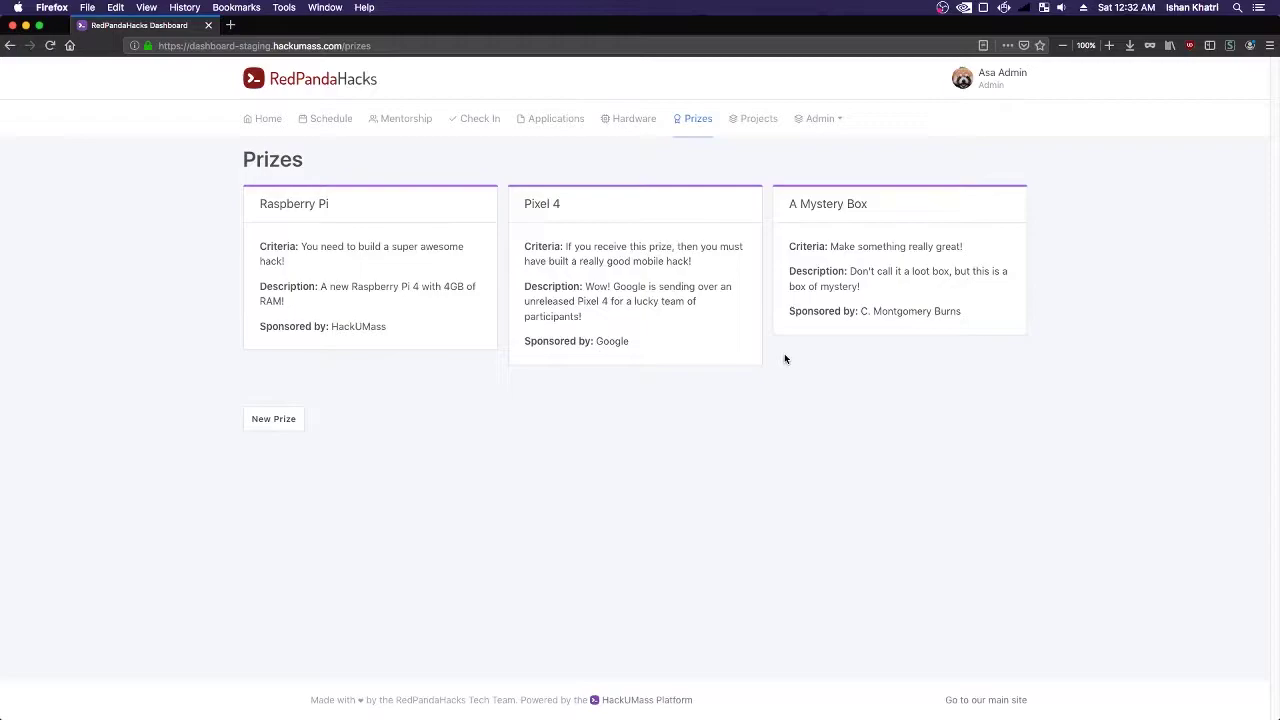
pyautogui.press('super+Tab')
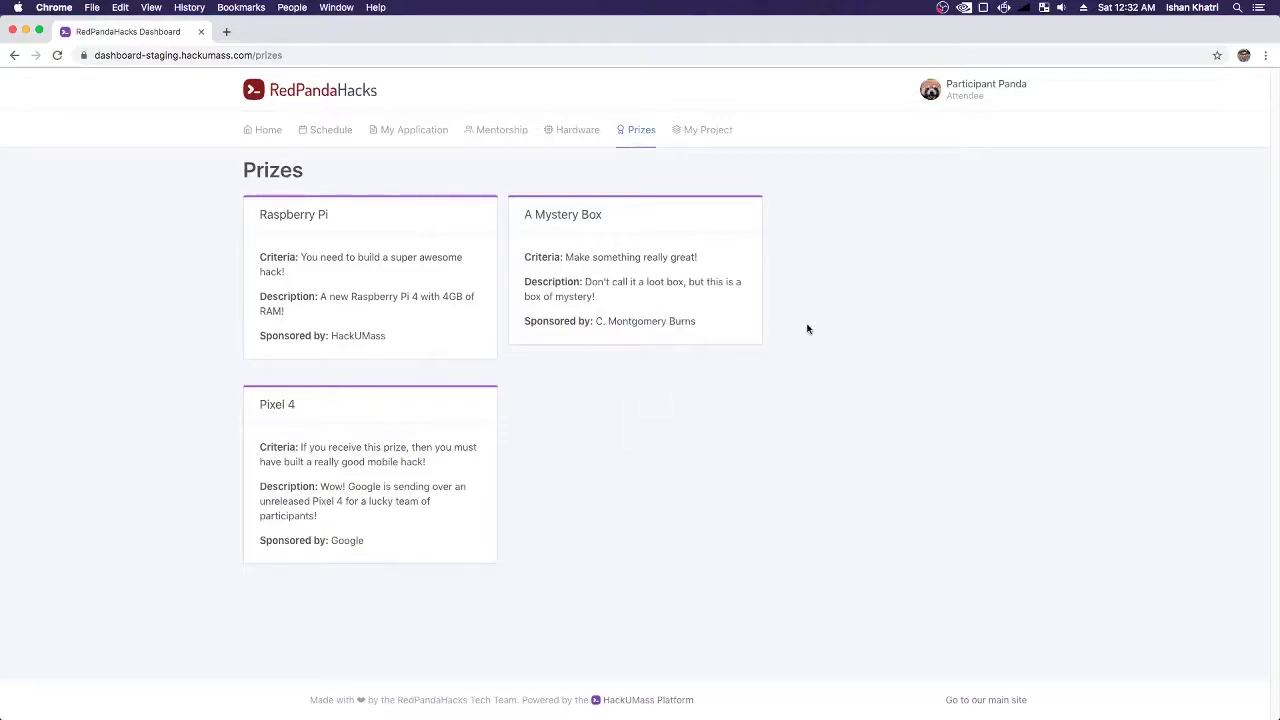
# - Open the Hardware tab to see the participant's still-empty Hardware Inventory
pyautogui.click(573, 138)
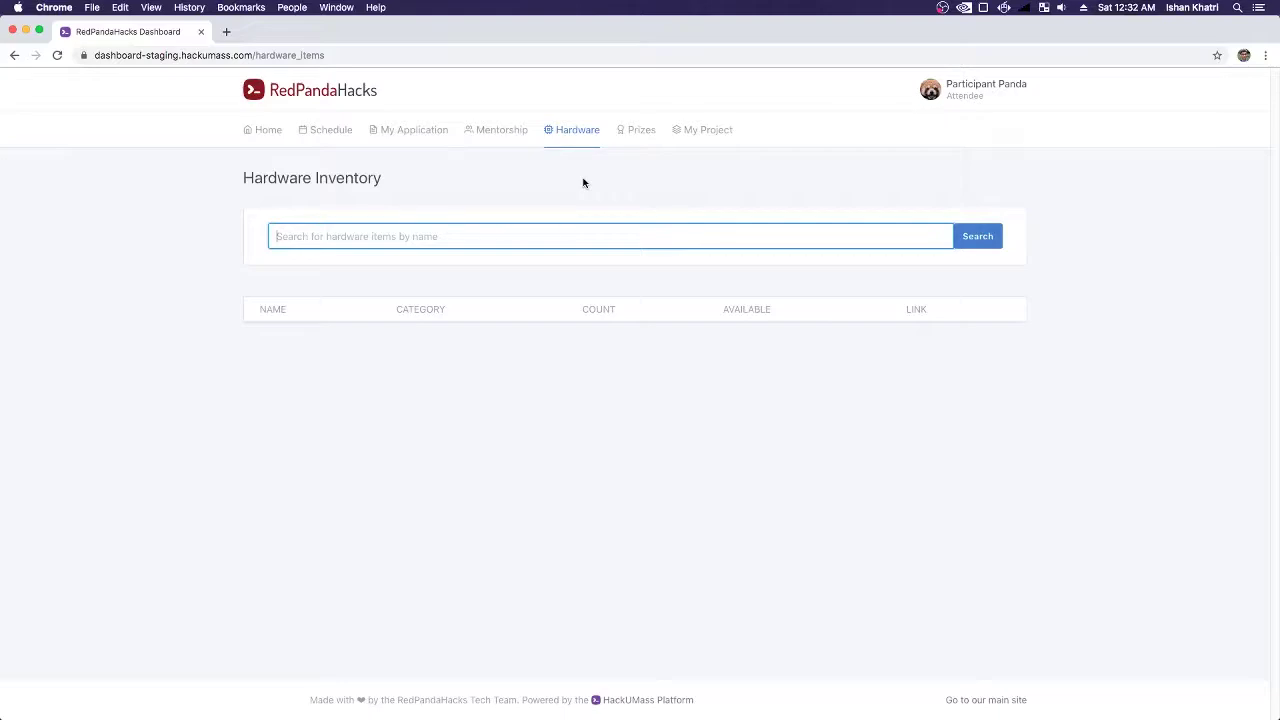
# - Start a new admin hardware item named Arduino Board
pyautogui.press('super+Tab')
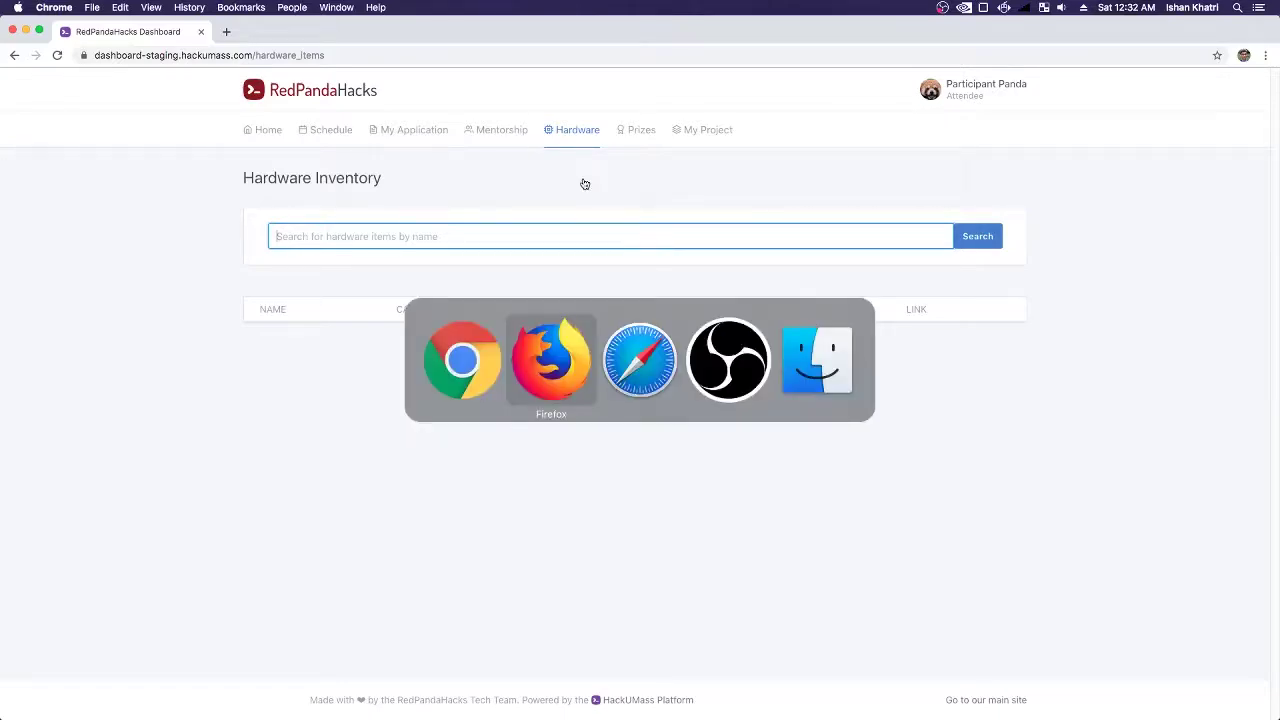
pyautogui.click(644, 121)
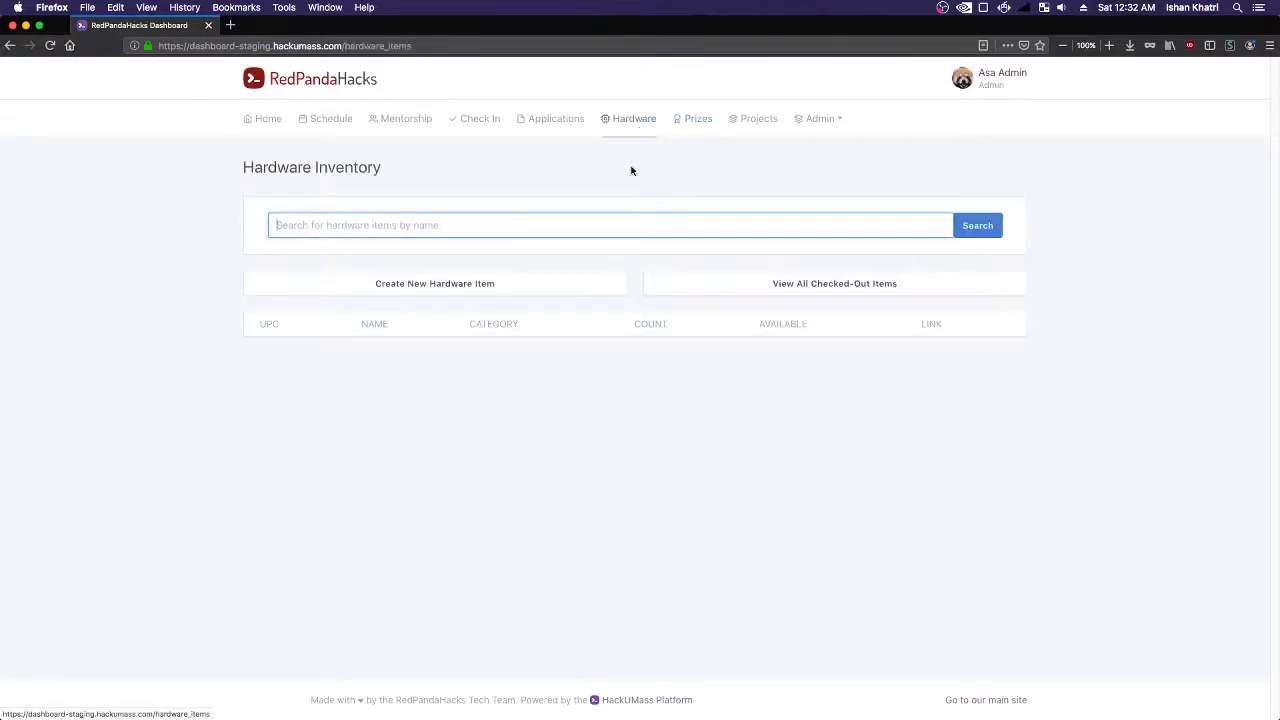
pyautogui.click(451, 283)
pyautogui.click(334, 229)
pyautogui.write('Ad')
pyautogui.press('Down')
pyautogui.press('Return')
pyautogui.click(408, 284)
pyautogui.write('15')
pyautogui.click(300, 343)
pyautogui.write('arduino')
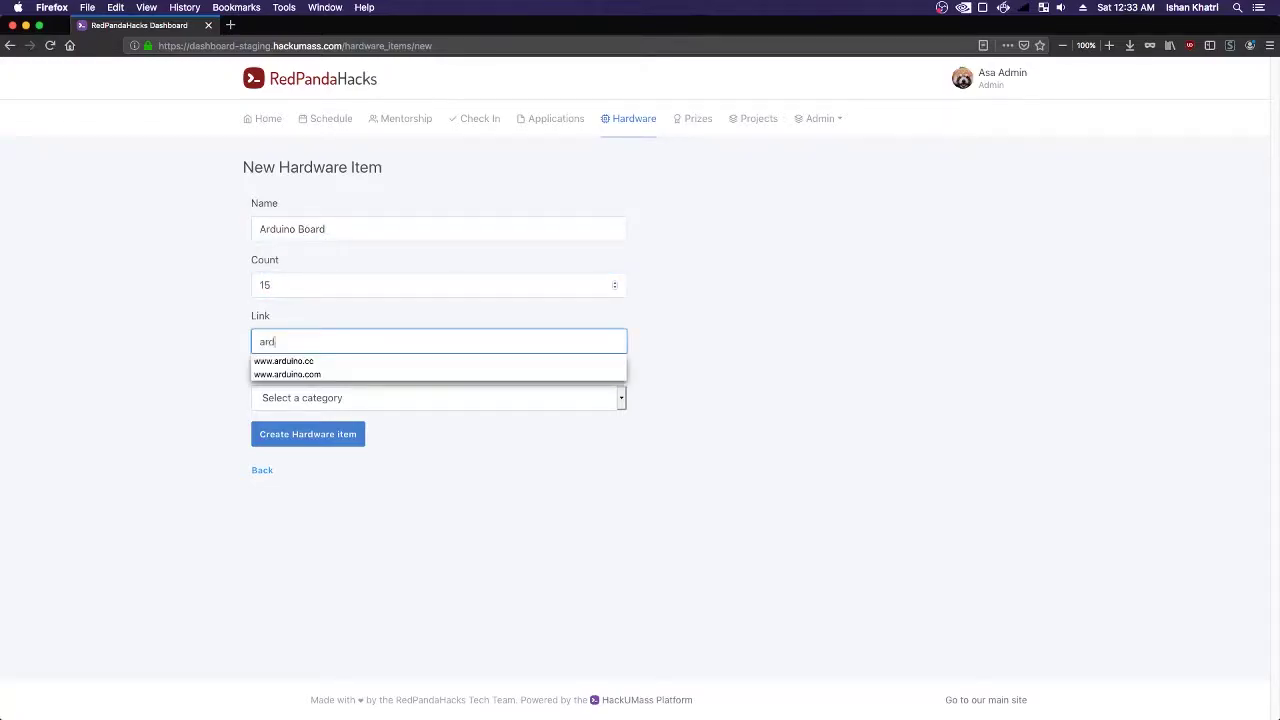
pyautogui.press('Down')
pyautogui.press('Return')
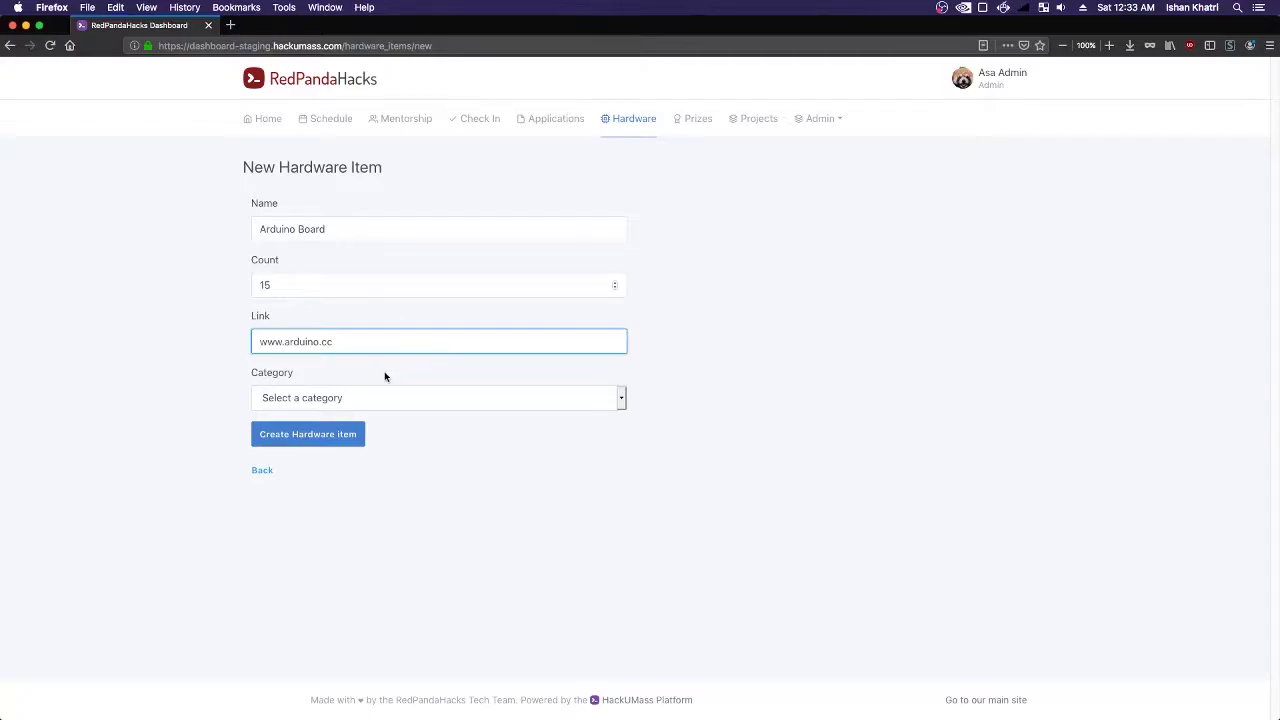
pyautogui.click(390, 398)
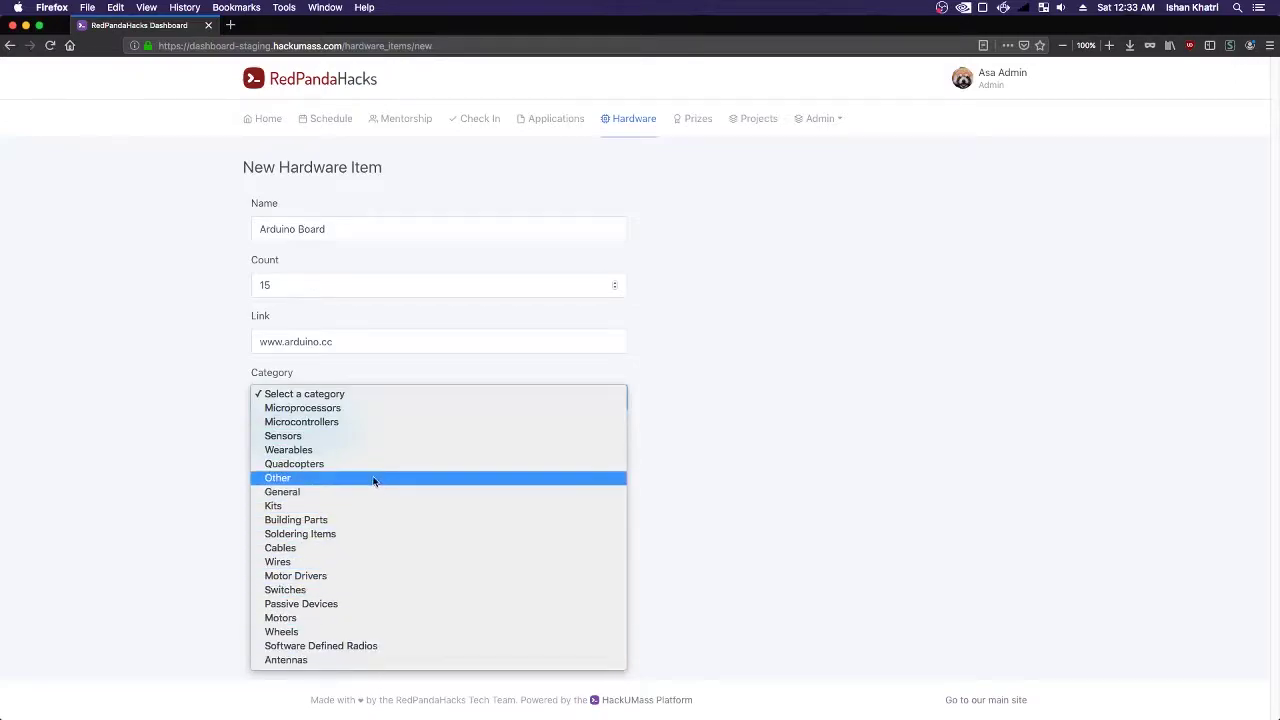
pyautogui.click(352, 408)
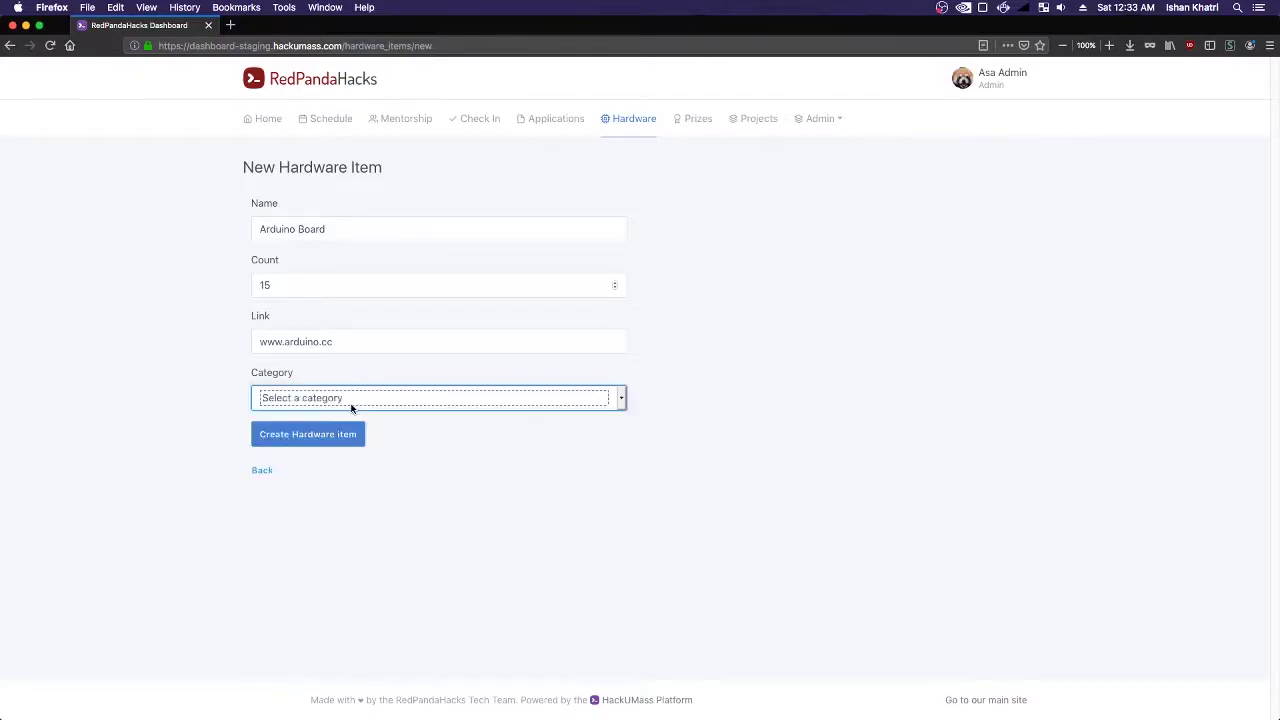
pyautogui.click(324, 438)
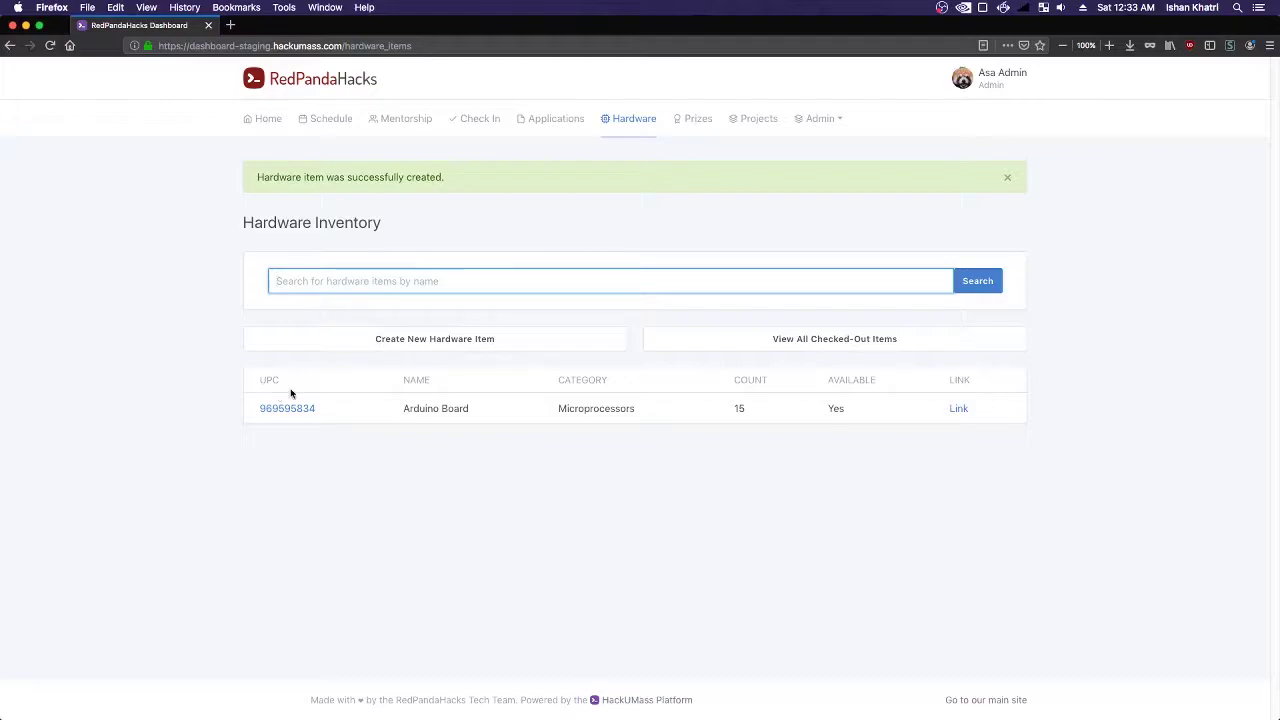
# - Start another hardware item named Robotics Kit with count 3
pyautogui.click(366, 338)
pyautogui.click(331, 240)
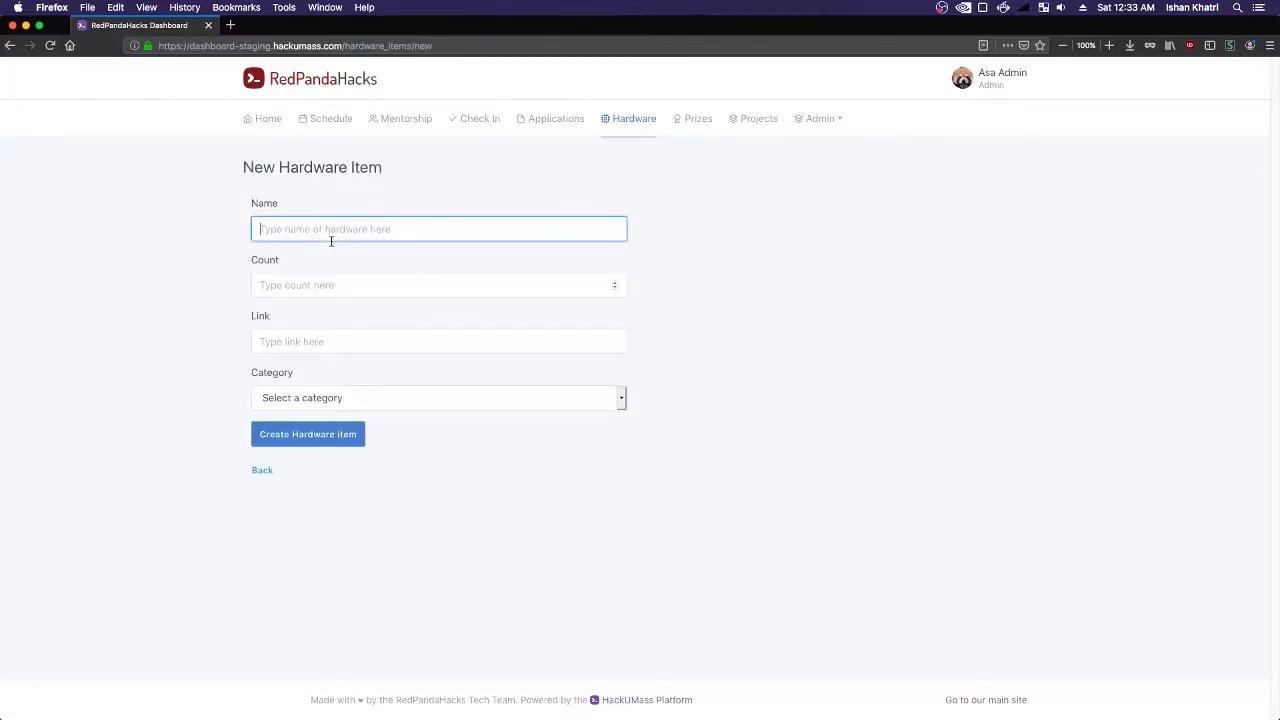
pyautogui.write('Robotics Kit')
pyautogui.click(345, 284)
pyautogui.write('1')
pyautogui.press('BackSpace')
pyautogui.write('3')
# - Set its link to robots.com and category to Kits, then create the item
pyautogui.click(362, 340)
pyautogui.write('robots.com')
pyautogui.click(355, 406)
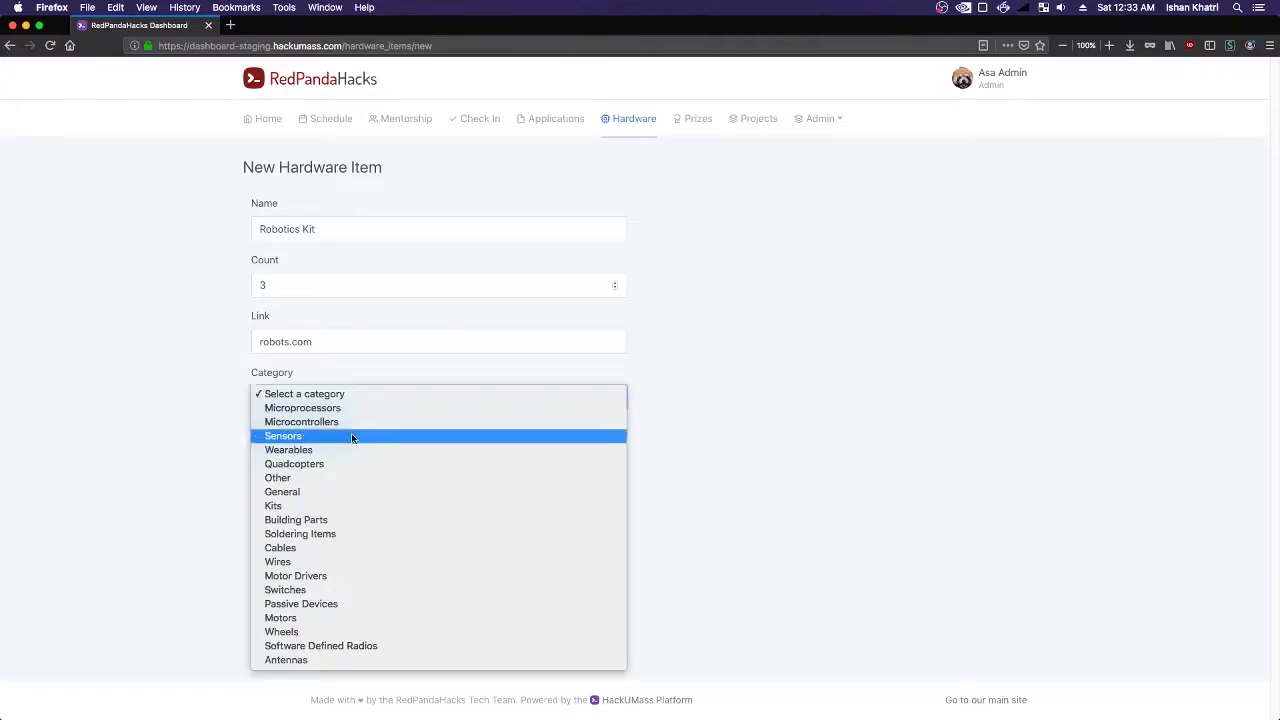
pyautogui.click(412, 506)
pyautogui.click(286, 436)
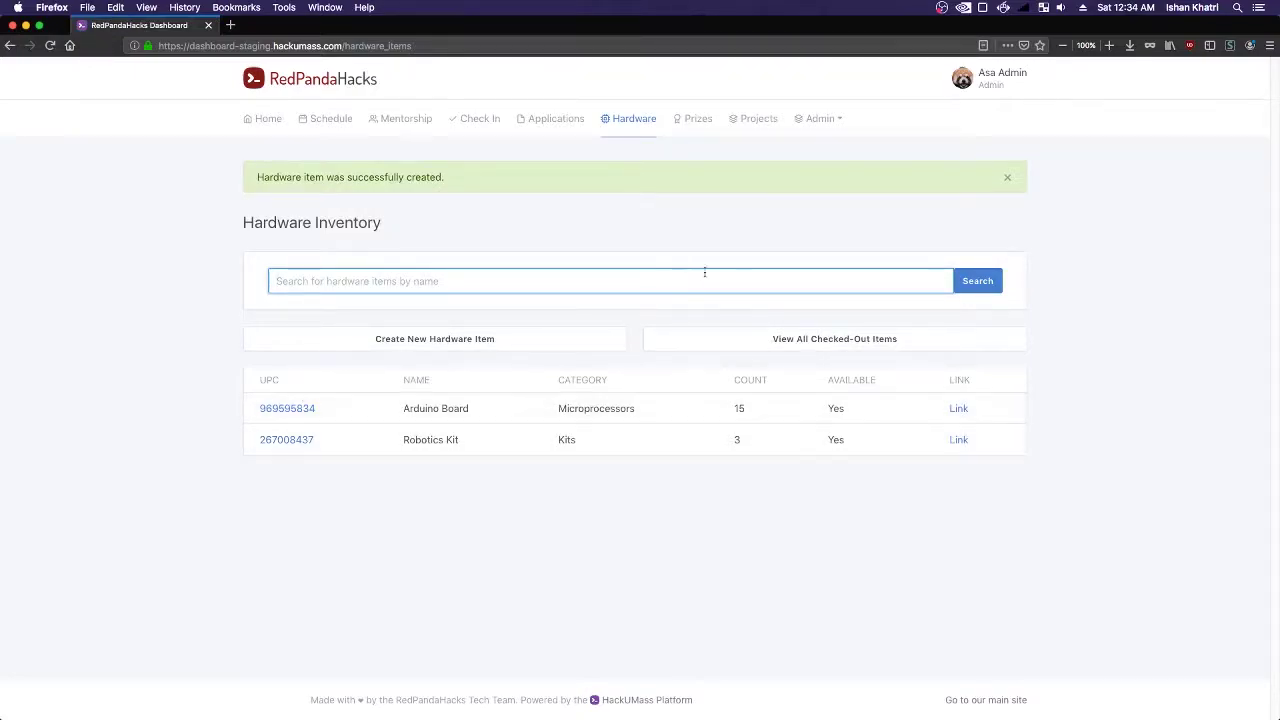
pyautogui.press('super+Tab')
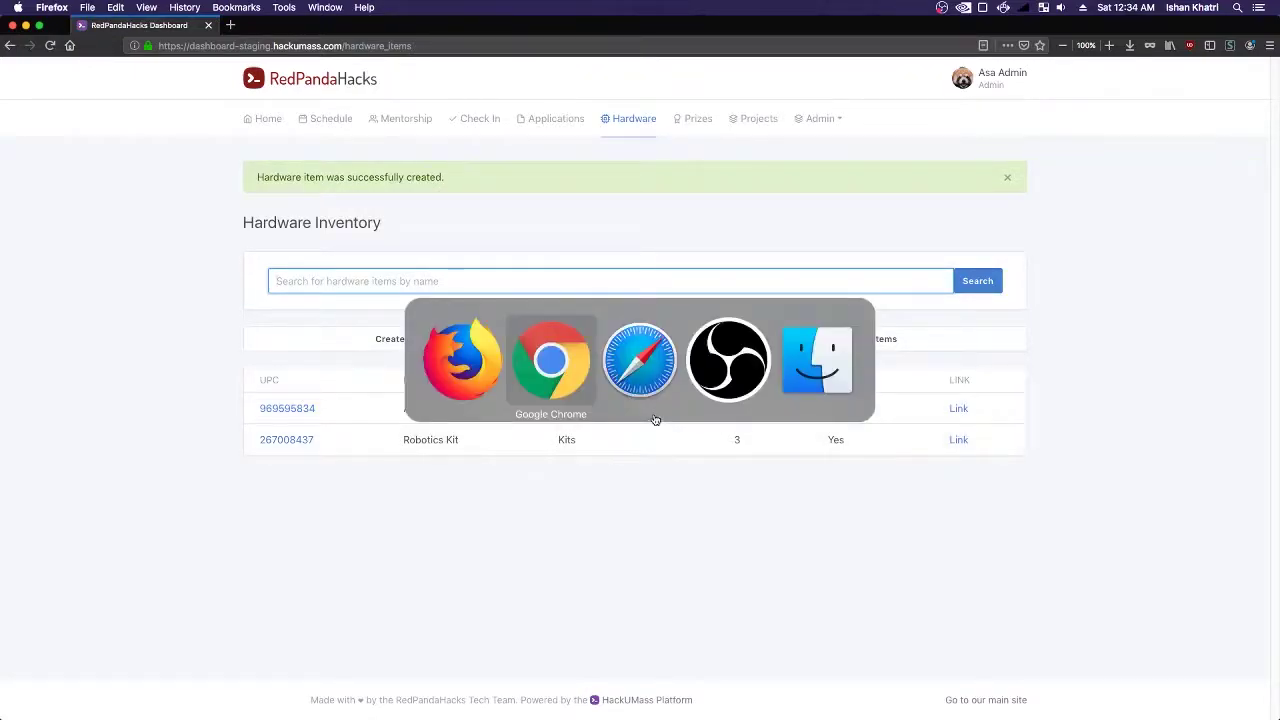
# - Reload the participant inventory, search for 'Robot', then clear the search to list all items
pyautogui.click(57, 55)
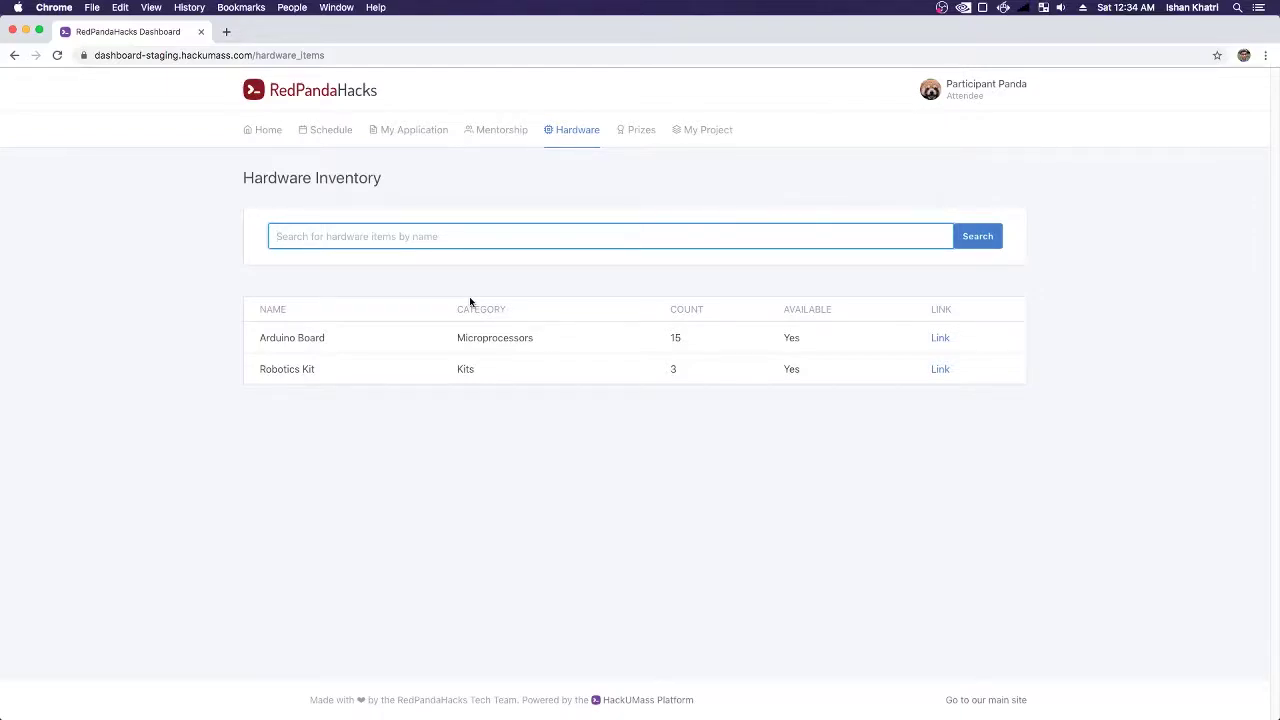
pyautogui.write('Robot')
pyautogui.press('Return')
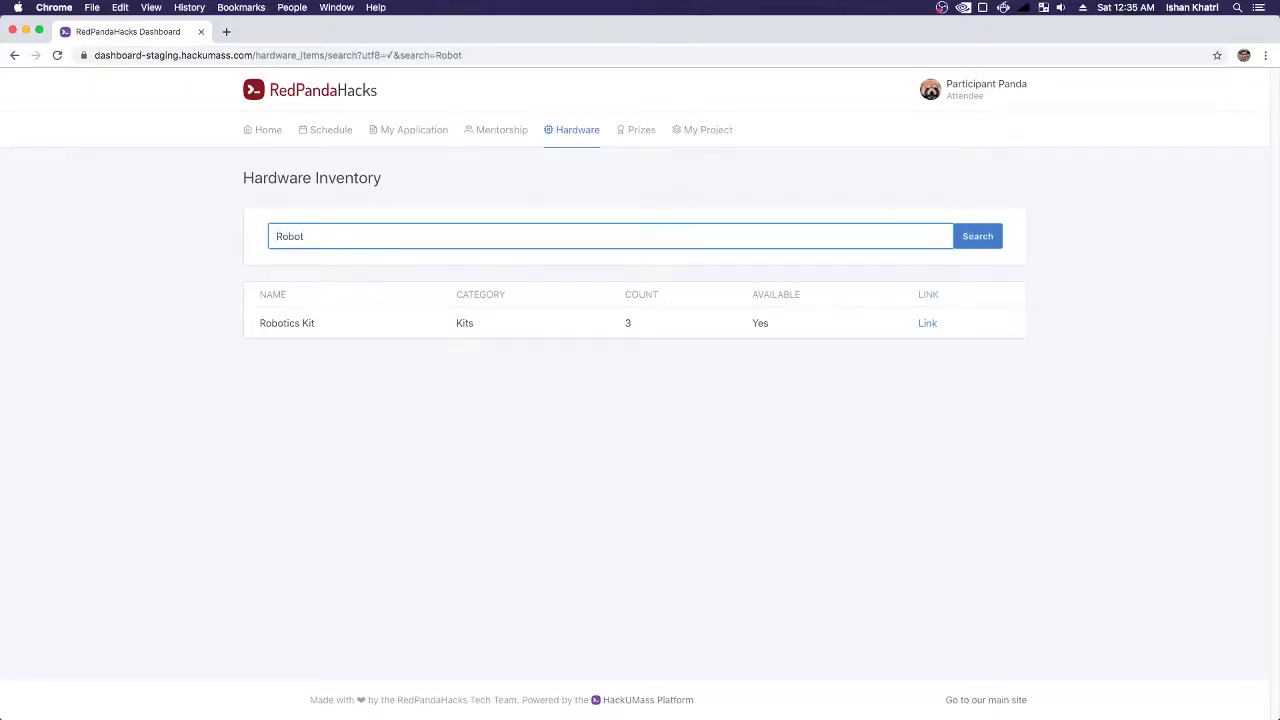
pyautogui.moveTo(322, 230); pyautogui.dragTo(257, 218)
pyautogui.press('BackSpace')
pyautogui.press('Return')
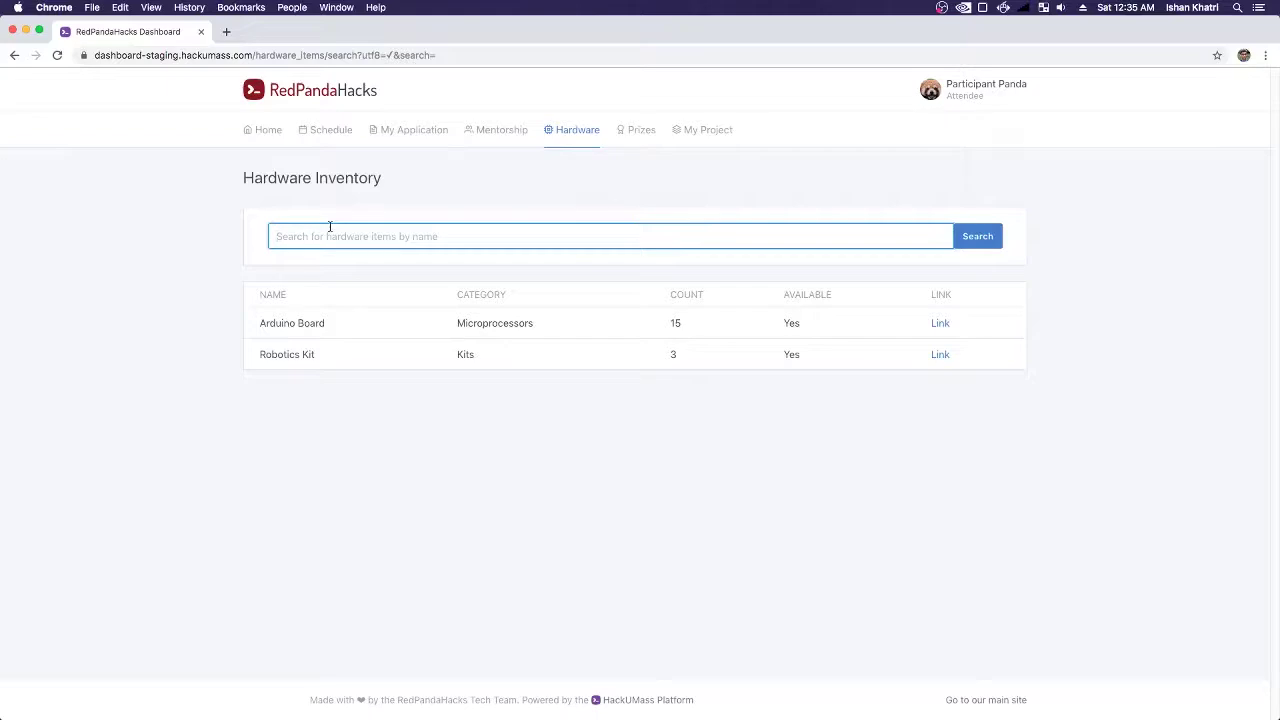
pyautogui.press('super+Tab')
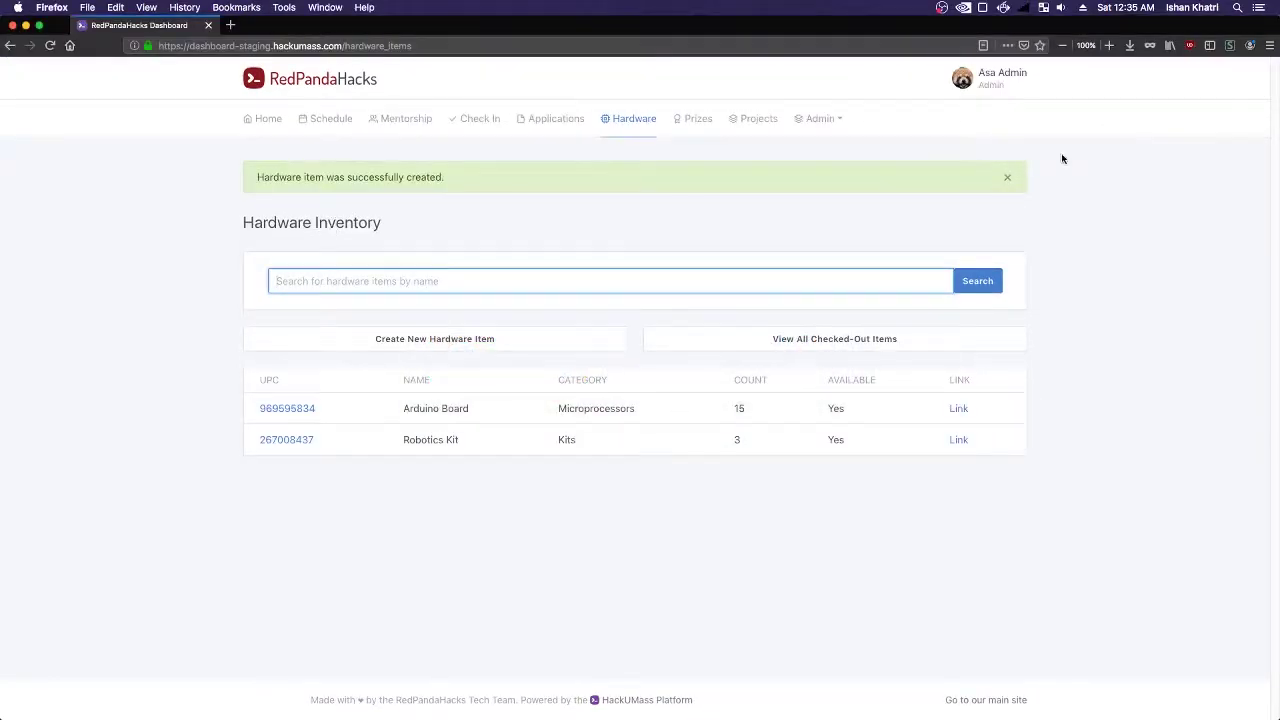
pyautogui.click(988, 80)
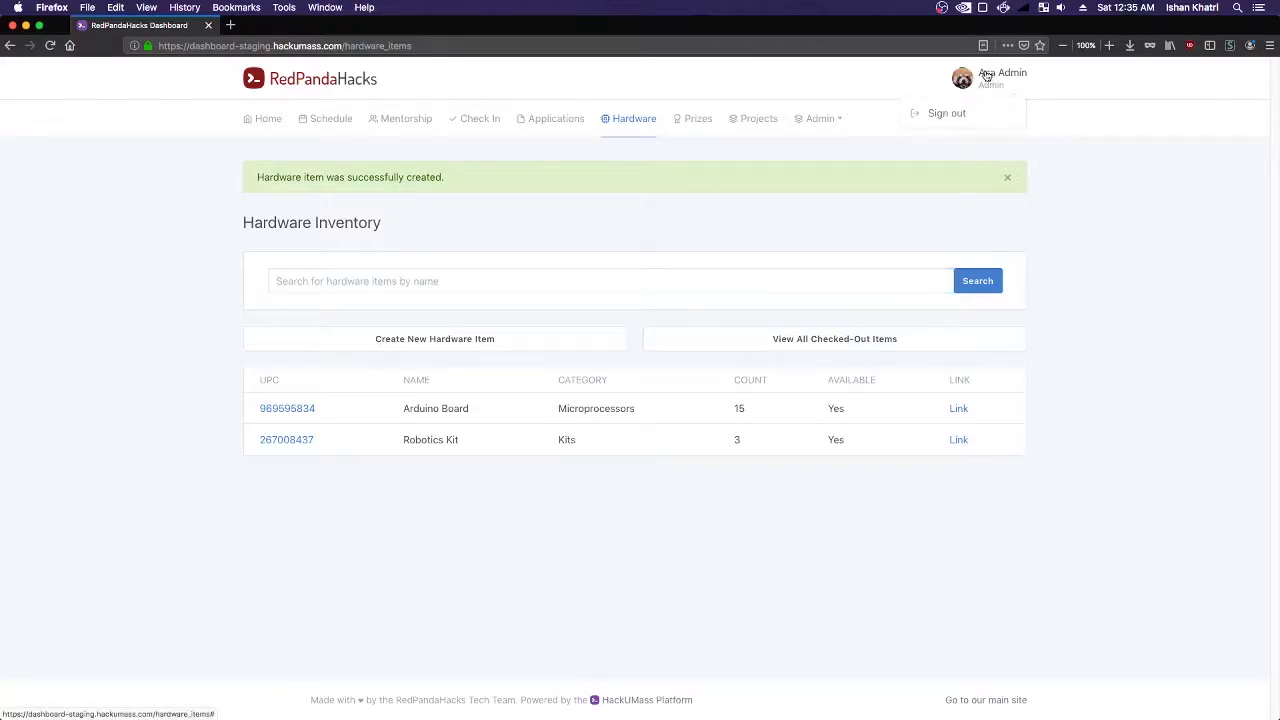
pyautogui.click(572, 254)
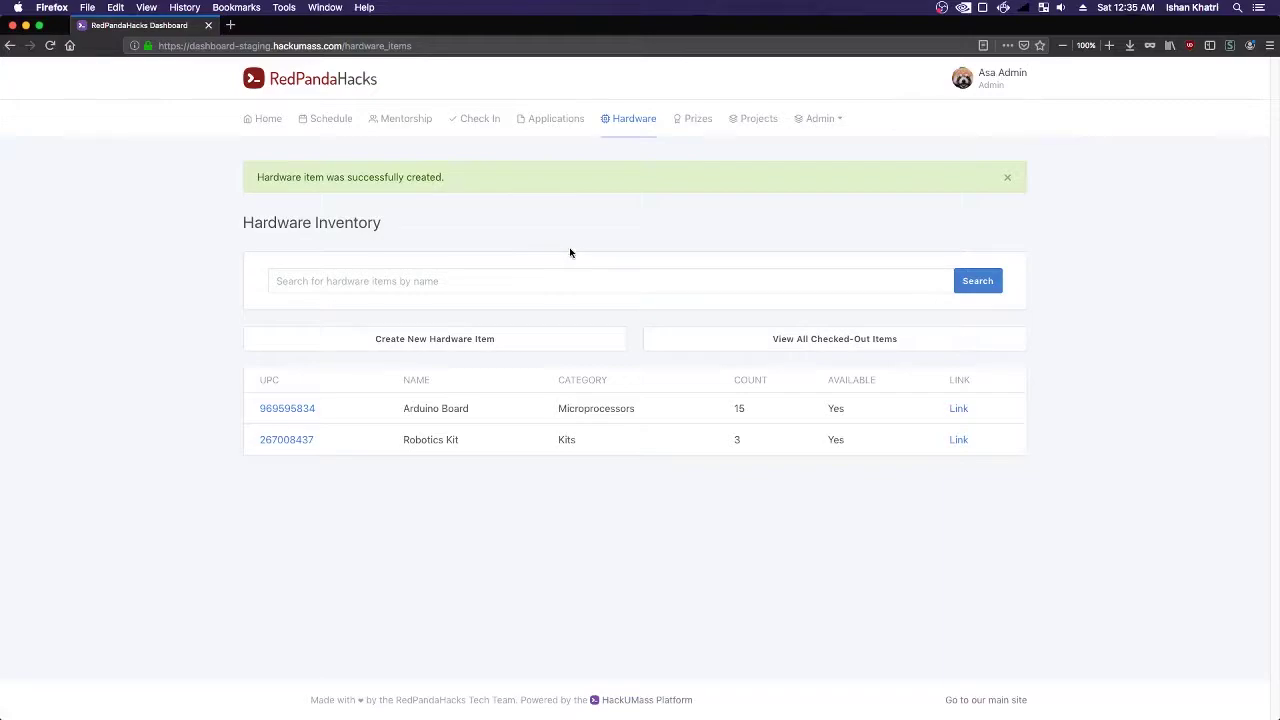
pyautogui.click(1009, 180)
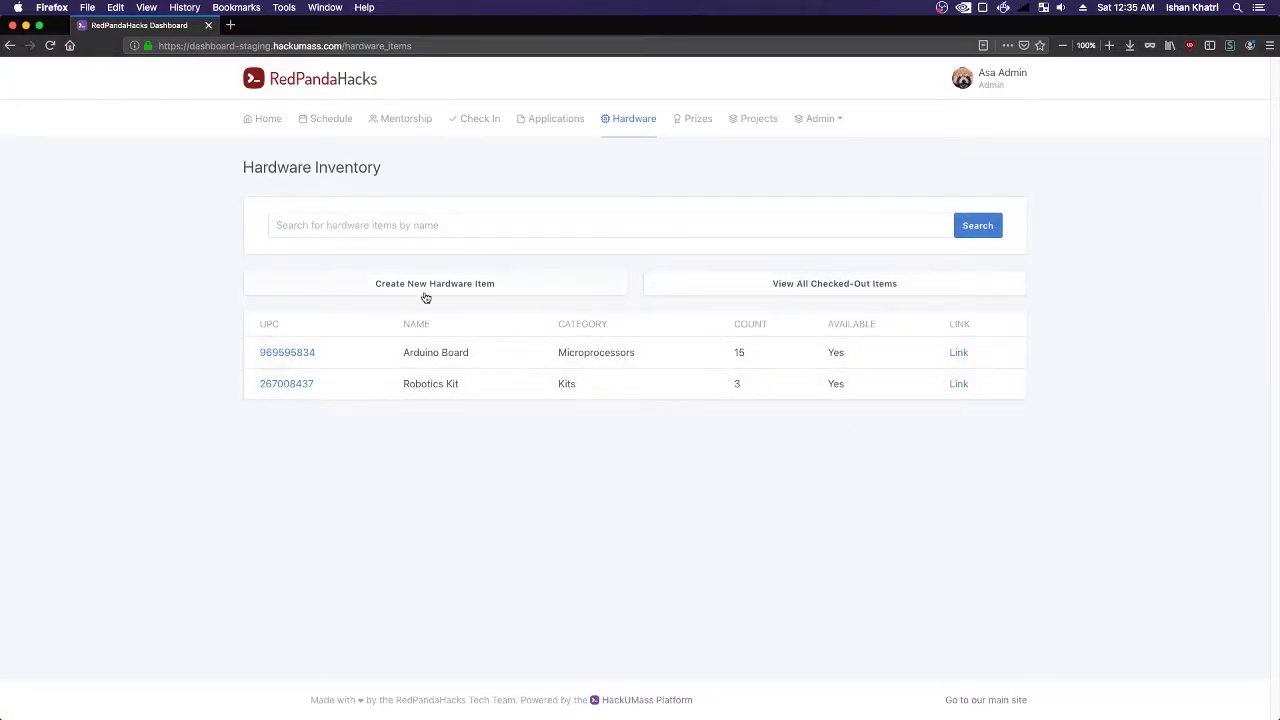
pyautogui.click(426, 225)
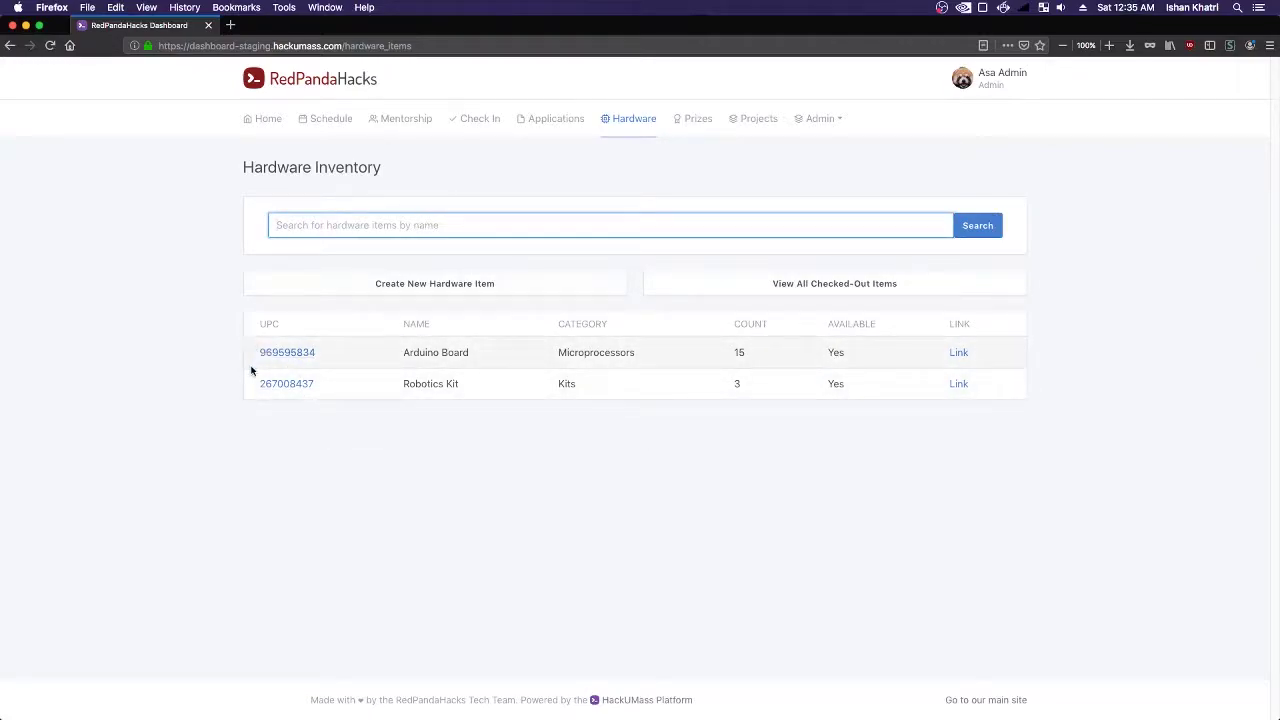
pyautogui.click(366, 229)
pyautogui.click(194, 243)
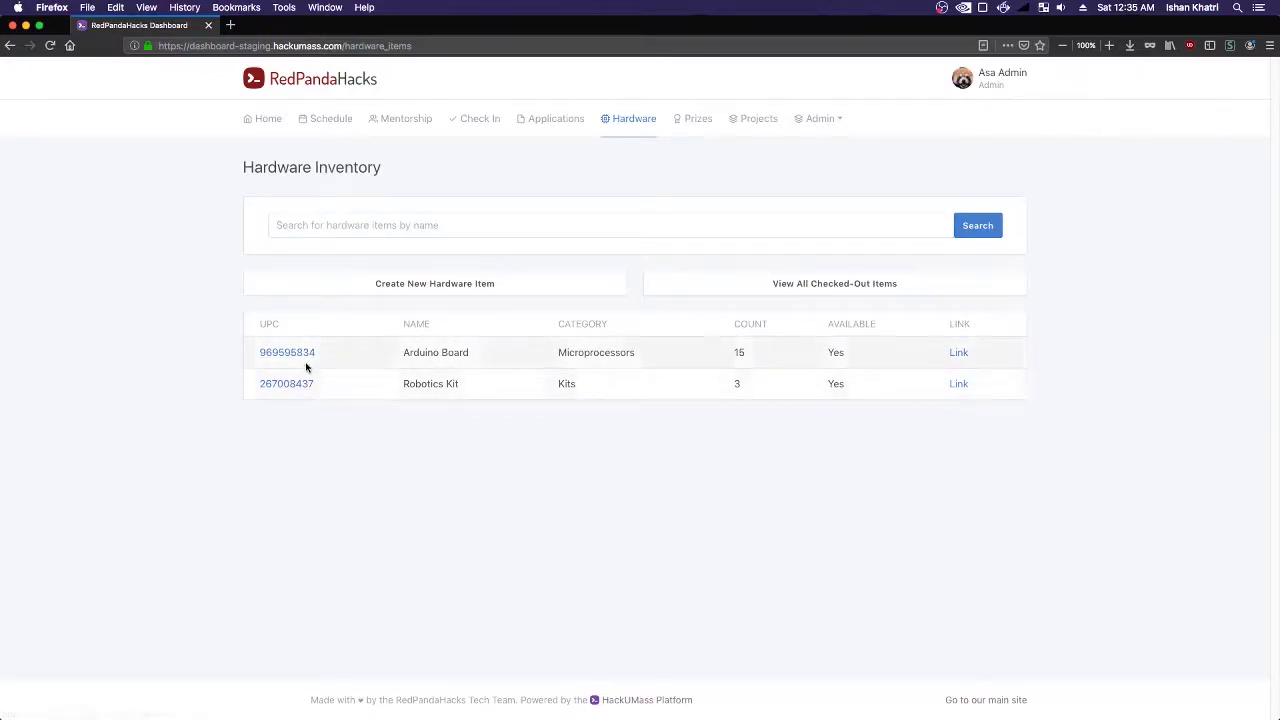
pyautogui.click(374, 229)
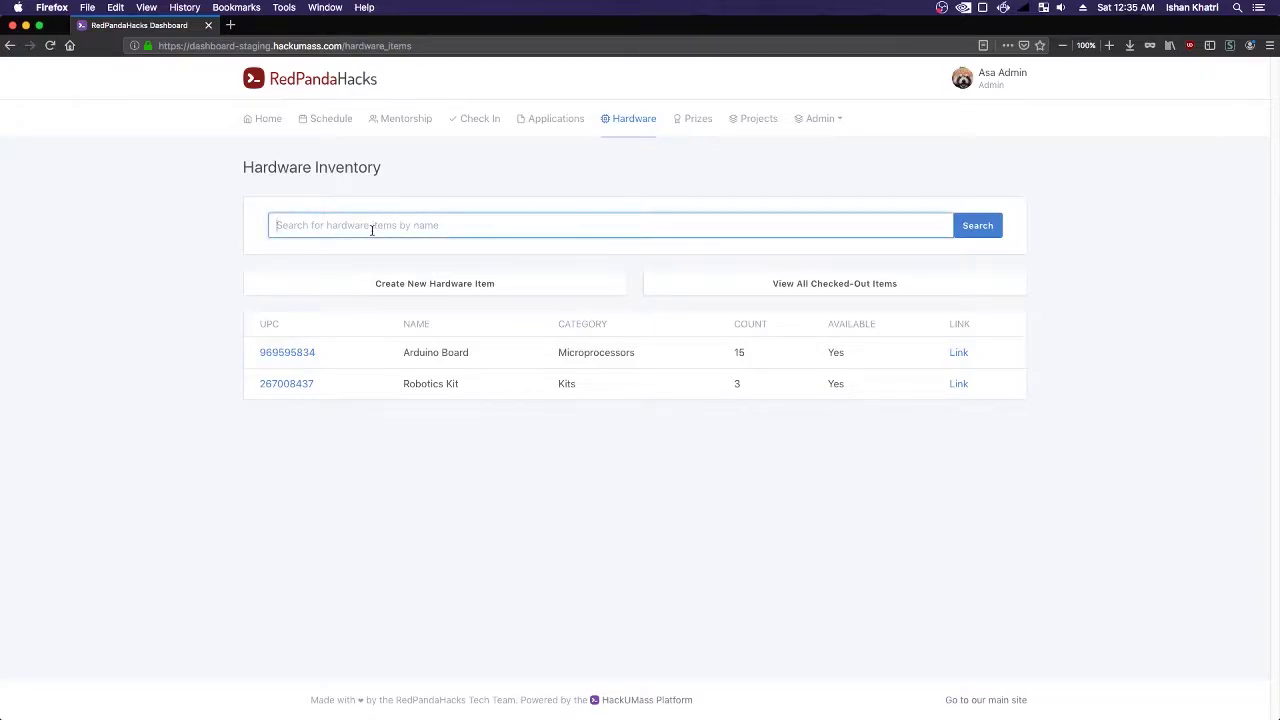
pyautogui.moveTo(334, 366); pyautogui.dragTo(204, 346)
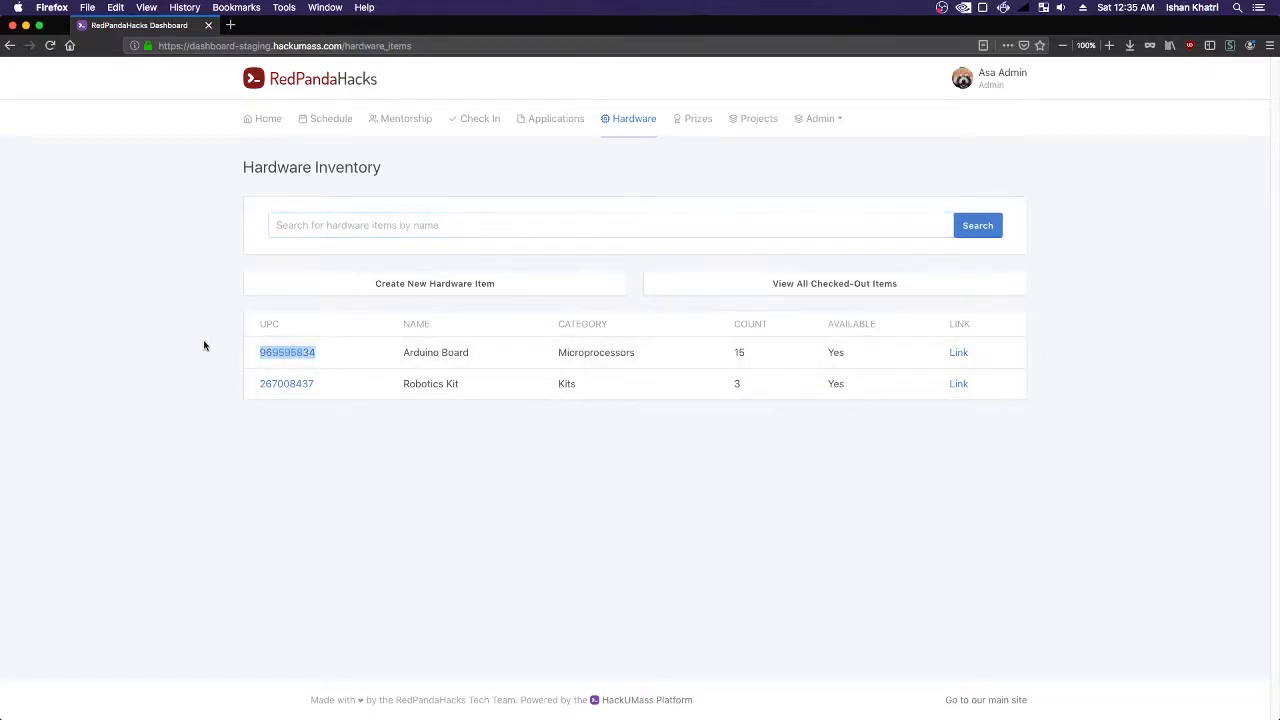
pyautogui.click(336, 226)
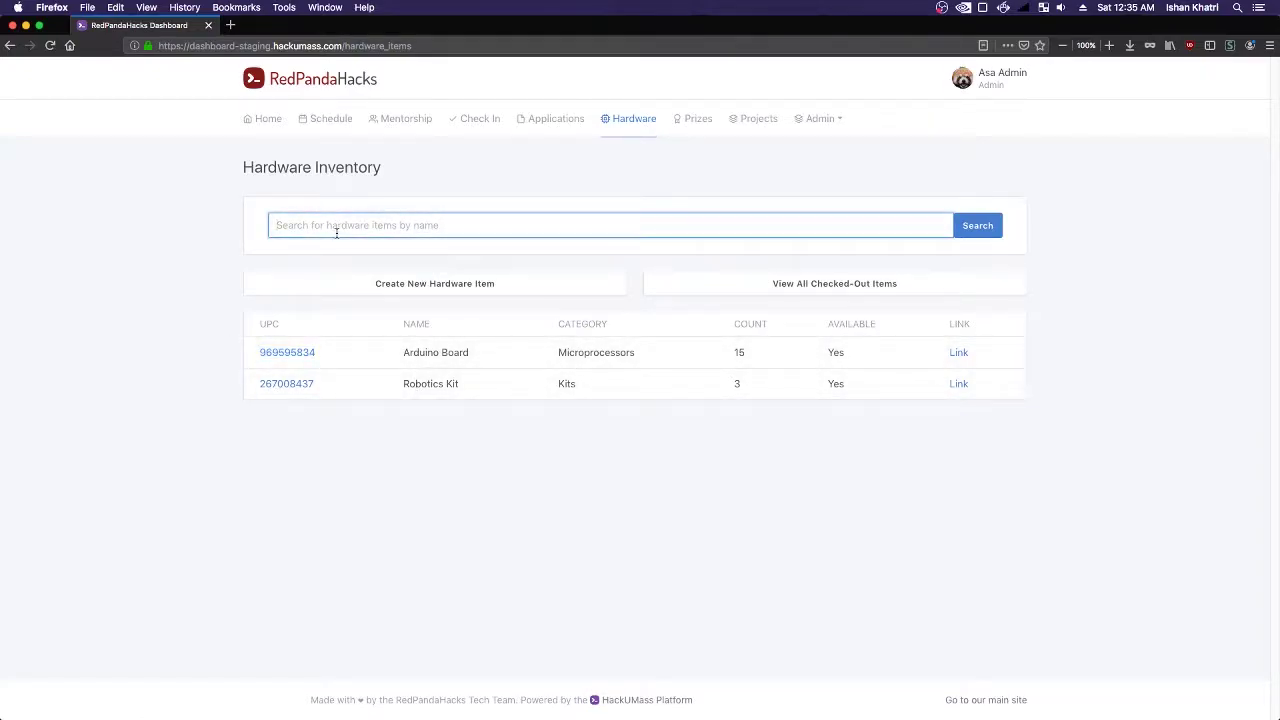
pyautogui.moveTo(300, 340); pyautogui.dragTo(240, 354)
pyautogui.press('super+c')
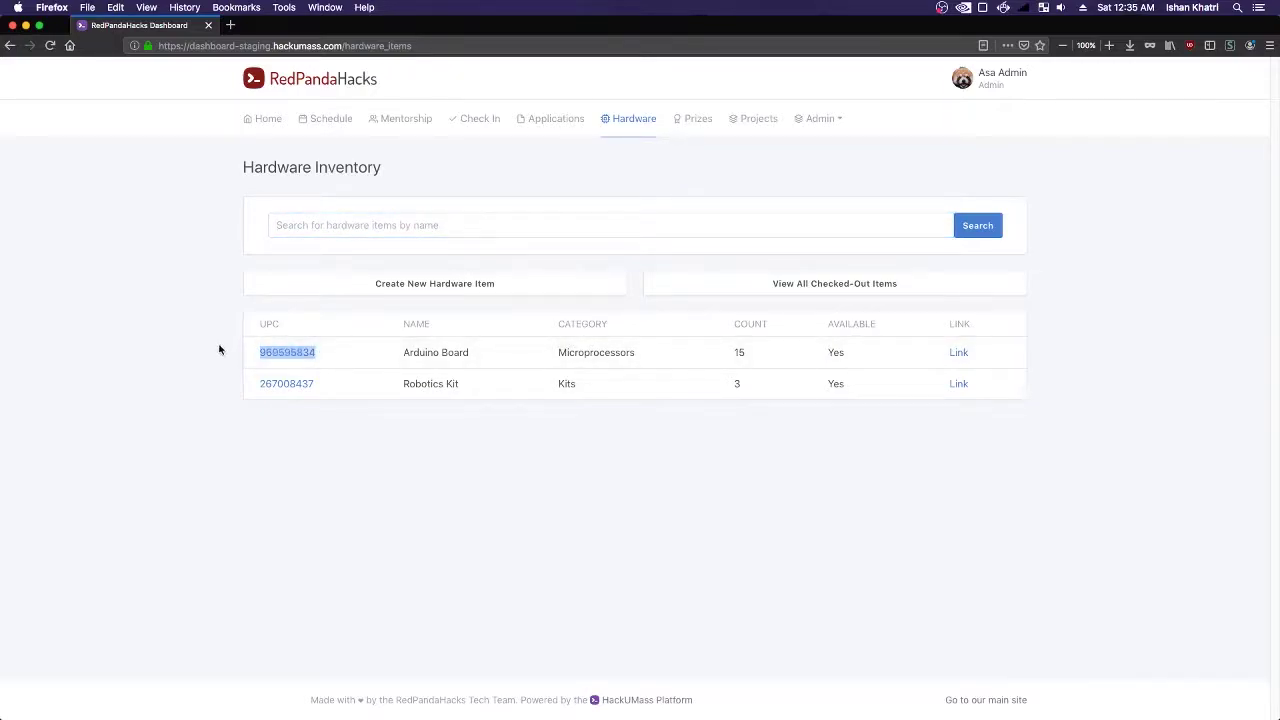
pyautogui.click(324, 236)
pyautogui.press('super+v')
pyautogui.press('Return')
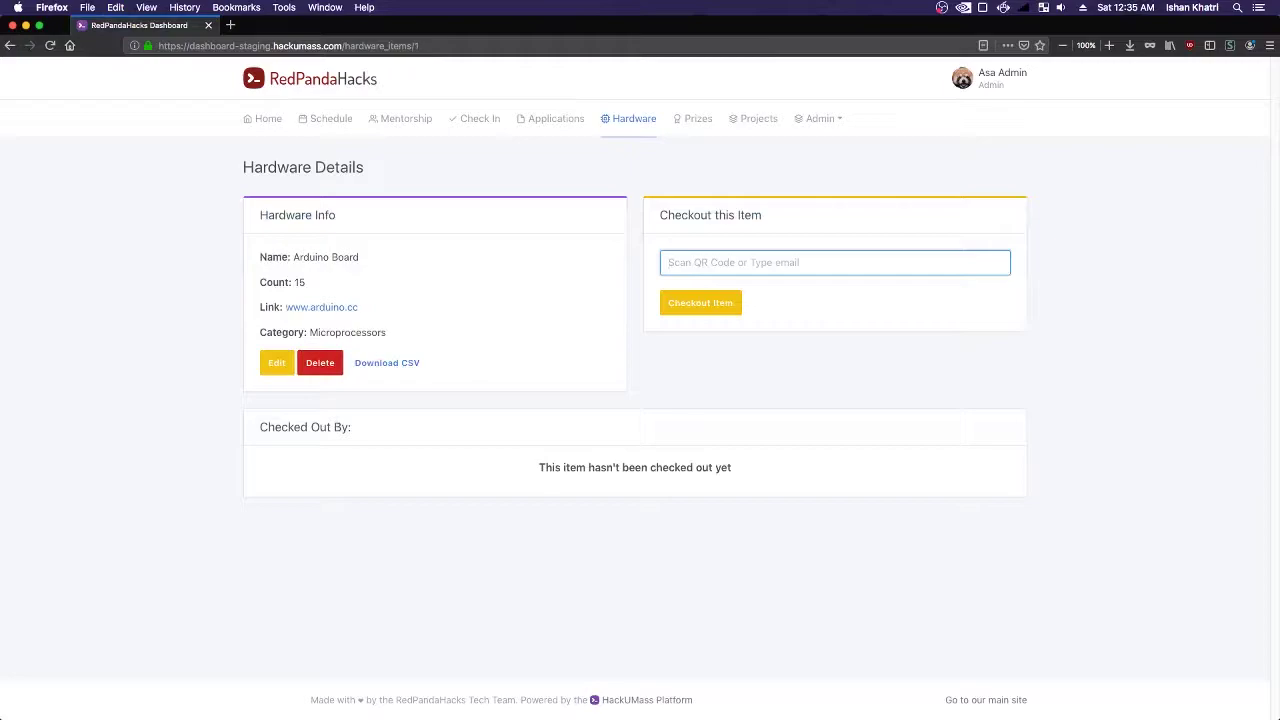
pyautogui.click(632, 127)
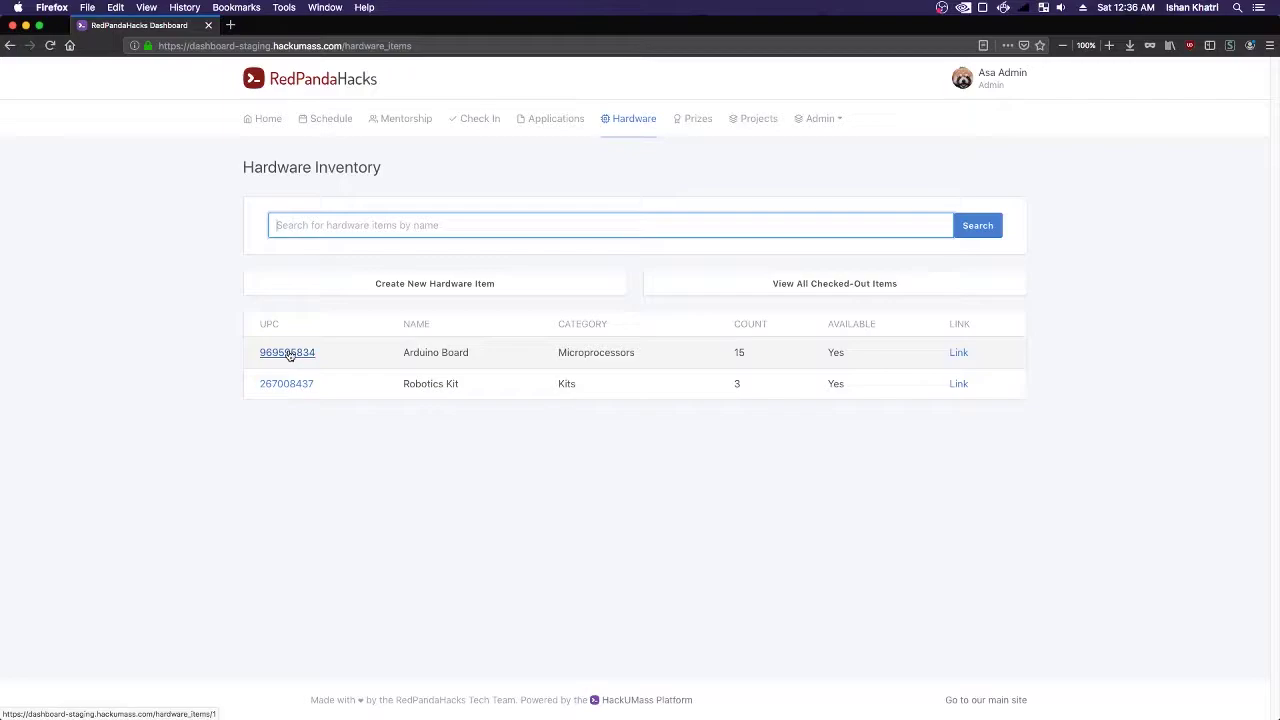
# - Open the Arduino Board's details page from the hardware inventory
pyautogui.click(340, 229)
pyautogui.click(284, 253)
pyautogui.click(317, 225)
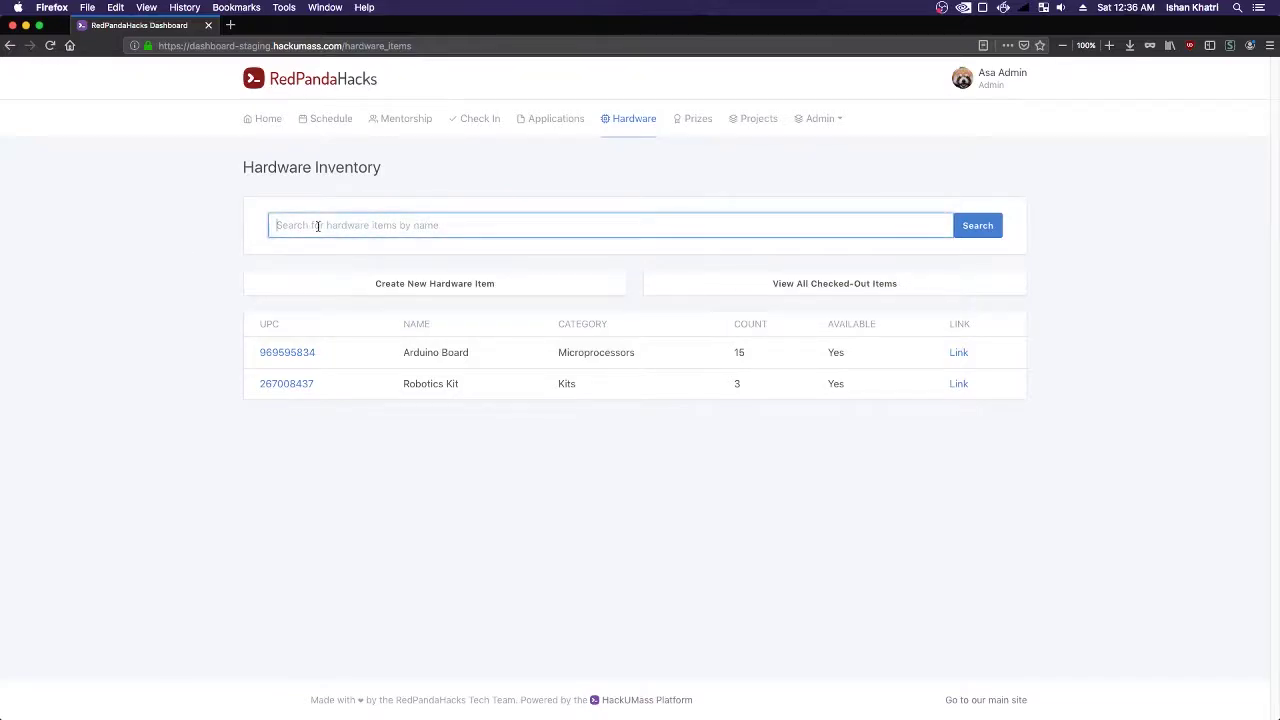
pyautogui.click(287, 355)
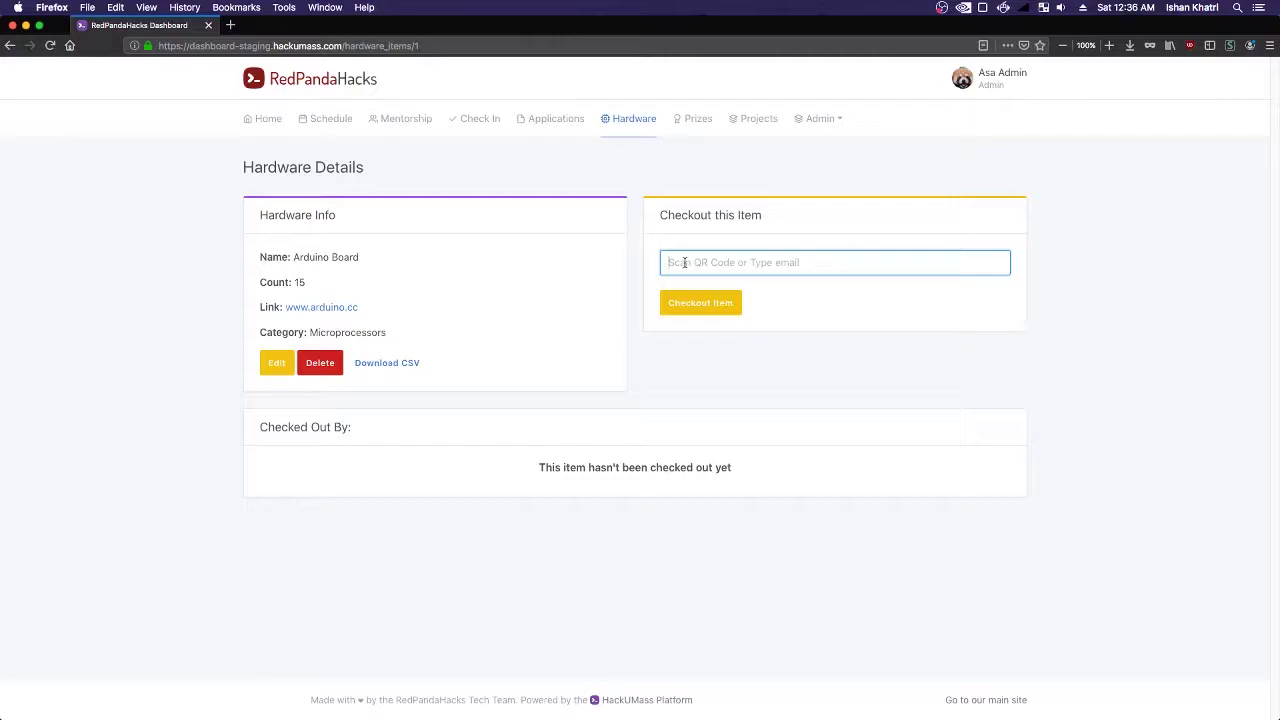
# - Check out one Arduino Board to the participant's e-mail, leaving a count of 14
pyautogui.write('p')
pyautogui.press('Down')
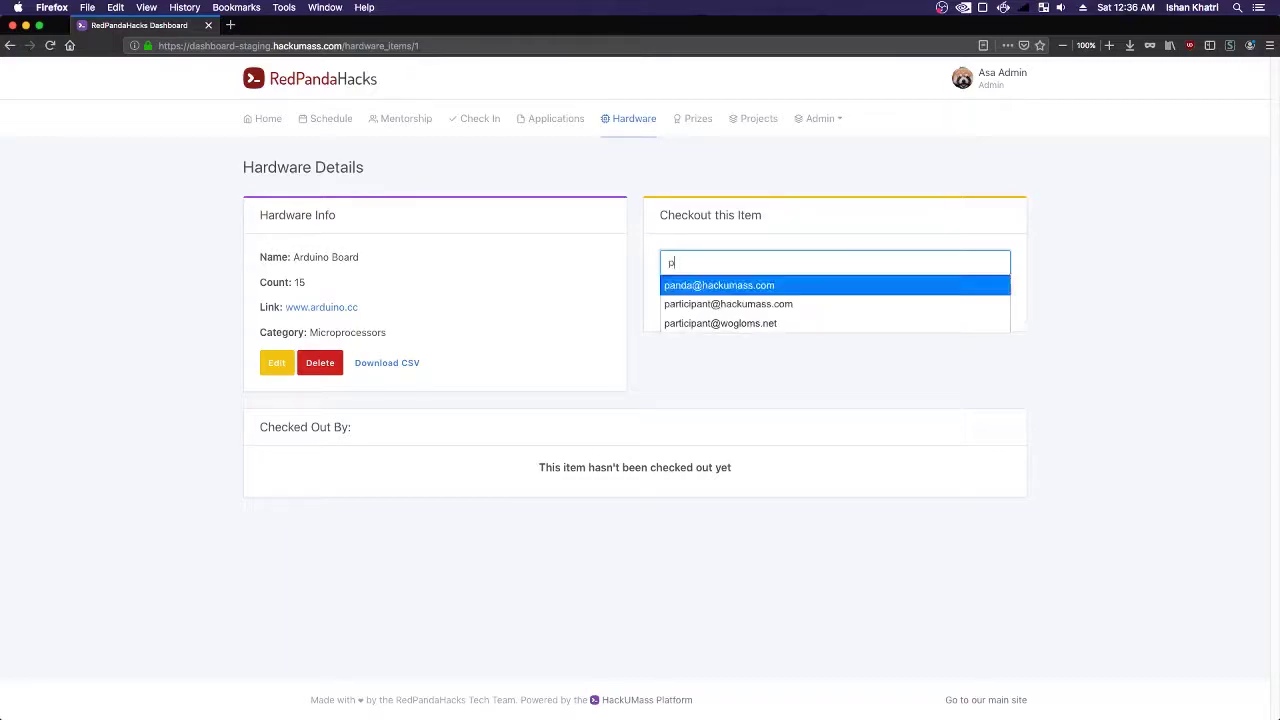
pyautogui.press('Return')
pyautogui.click(687, 303)
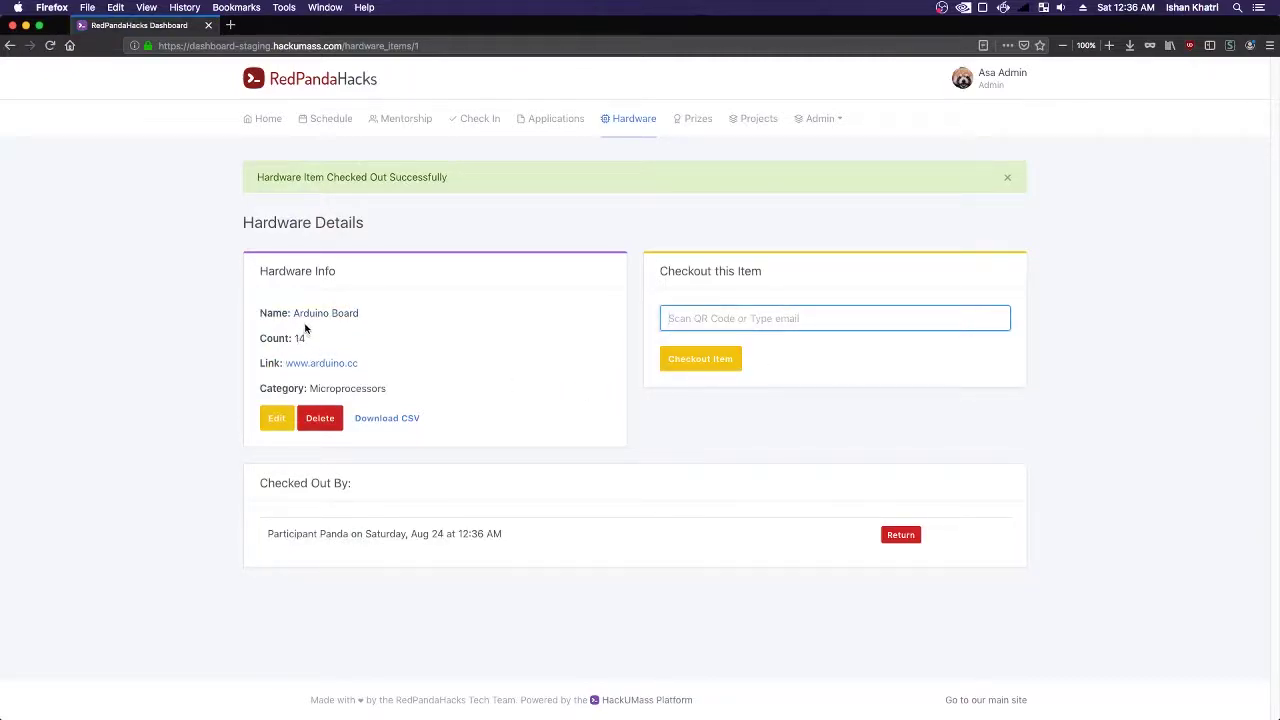
pyautogui.moveTo(297, 338); pyautogui.dragTo(348, 337)
pyautogui.click(348, 337)
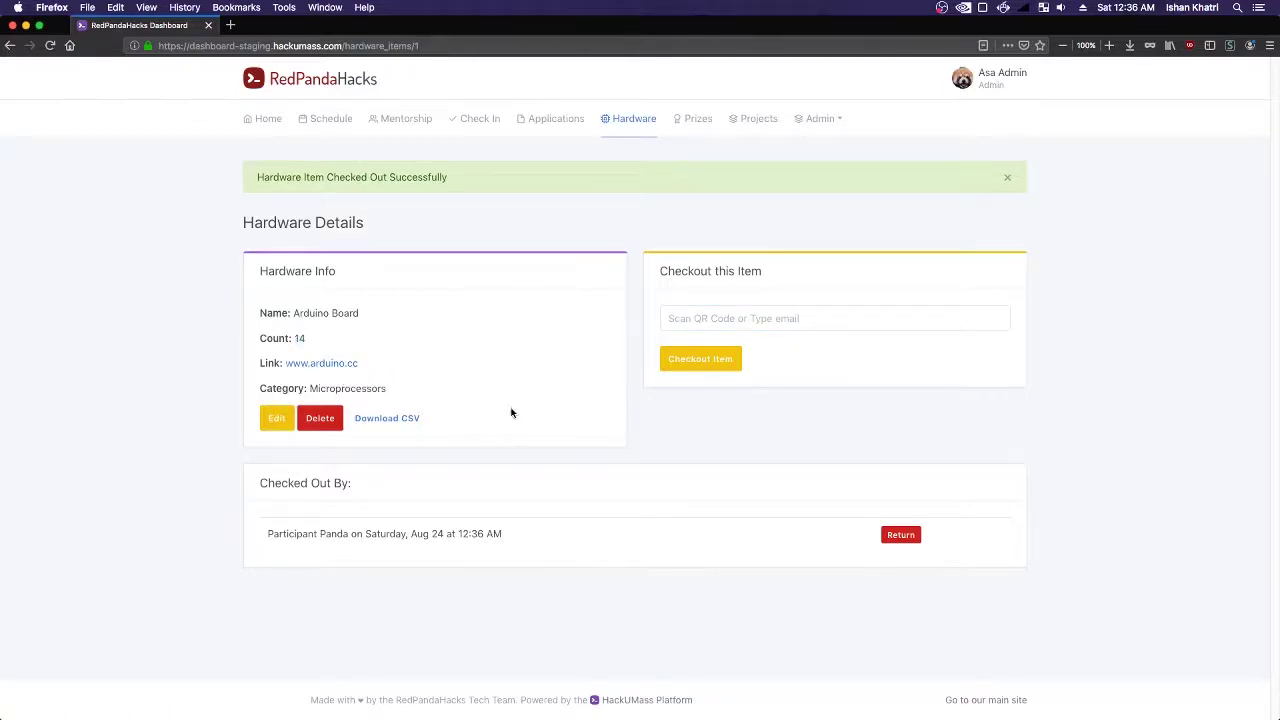
pyautogui.click(632, 127)
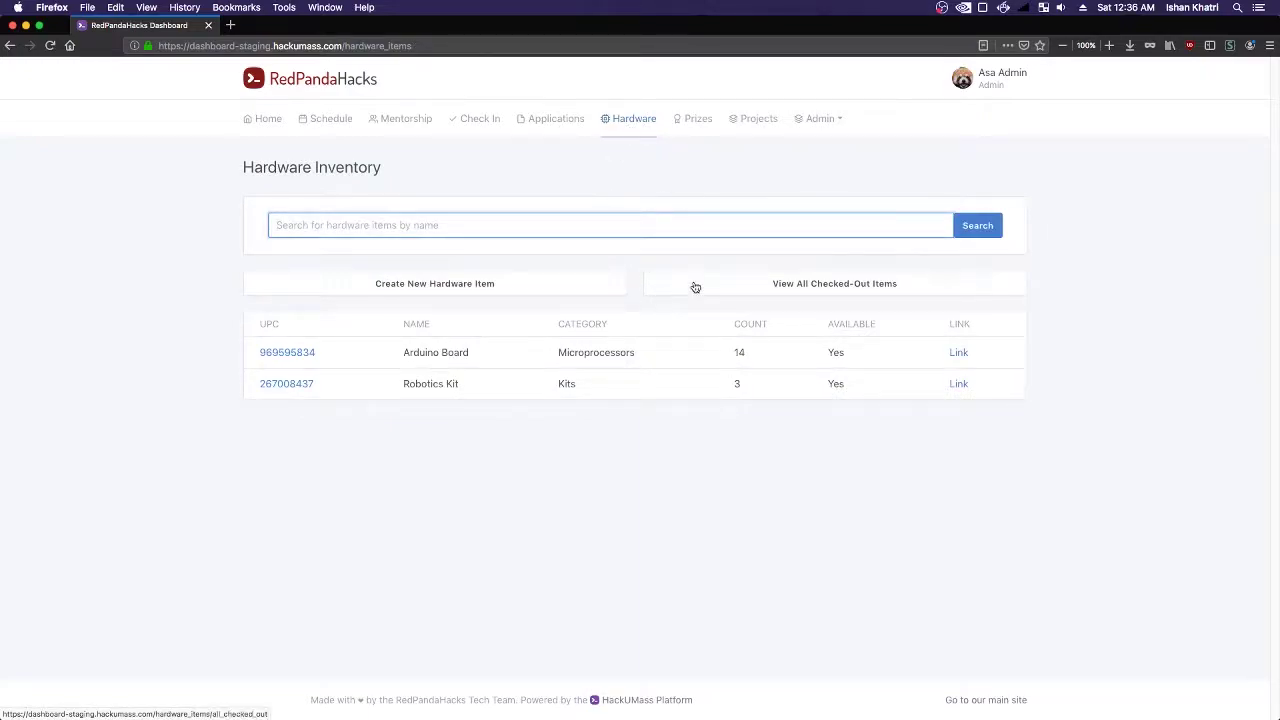
pyautogui.doubleClick(752, 353)
pyautogui.click(786, 283)
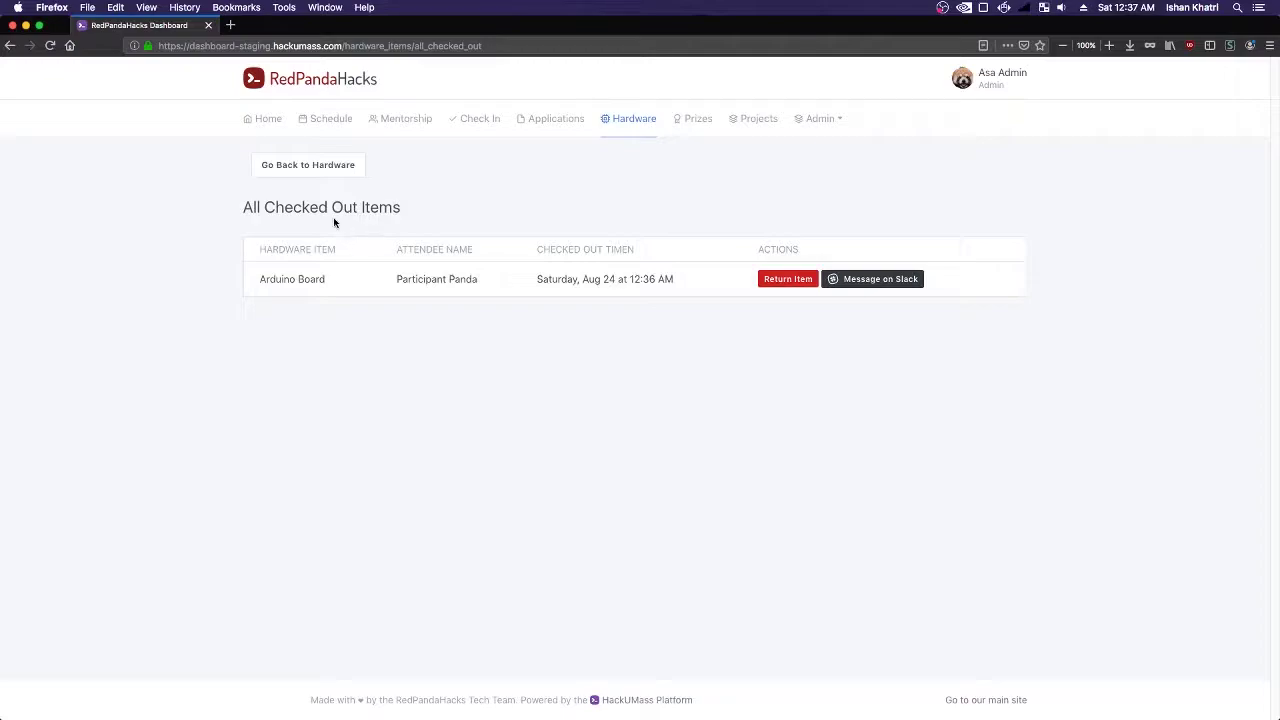
pyautogui.click(312, 168)
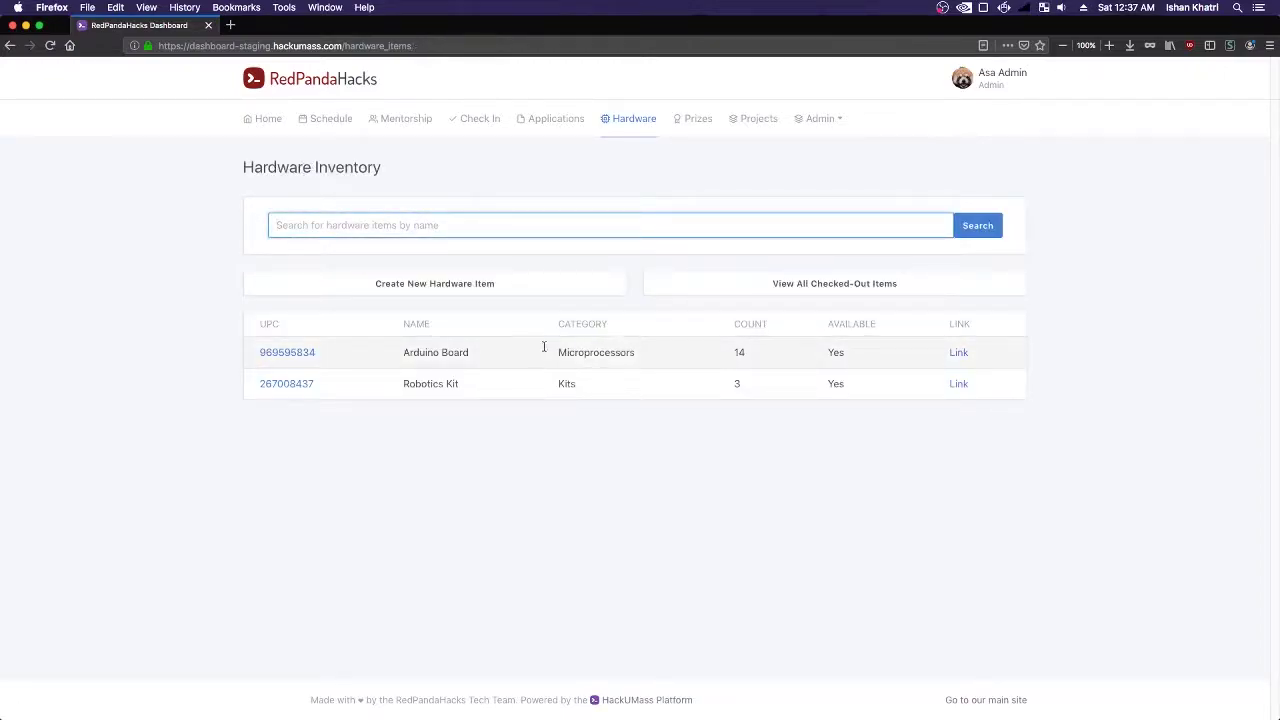
pyautogui.click(287, 352)
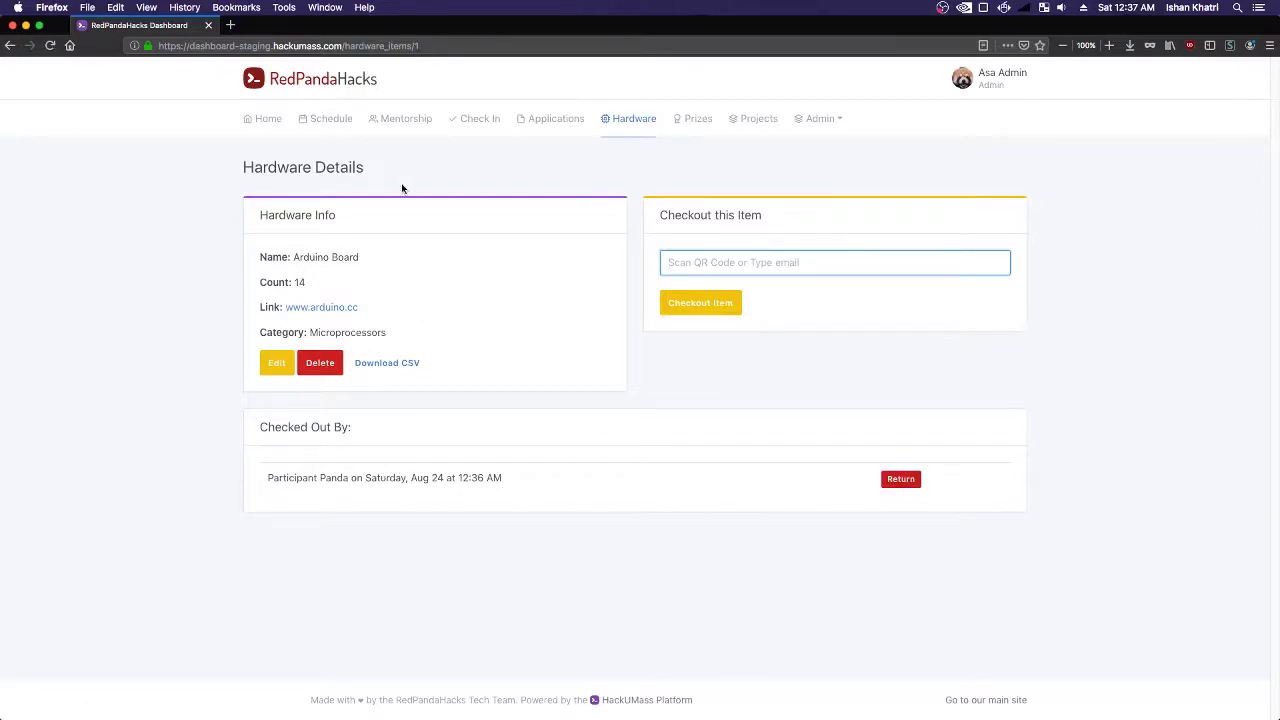
pyautogui.click(643, 126)
pyautogui.press('super+Tab')
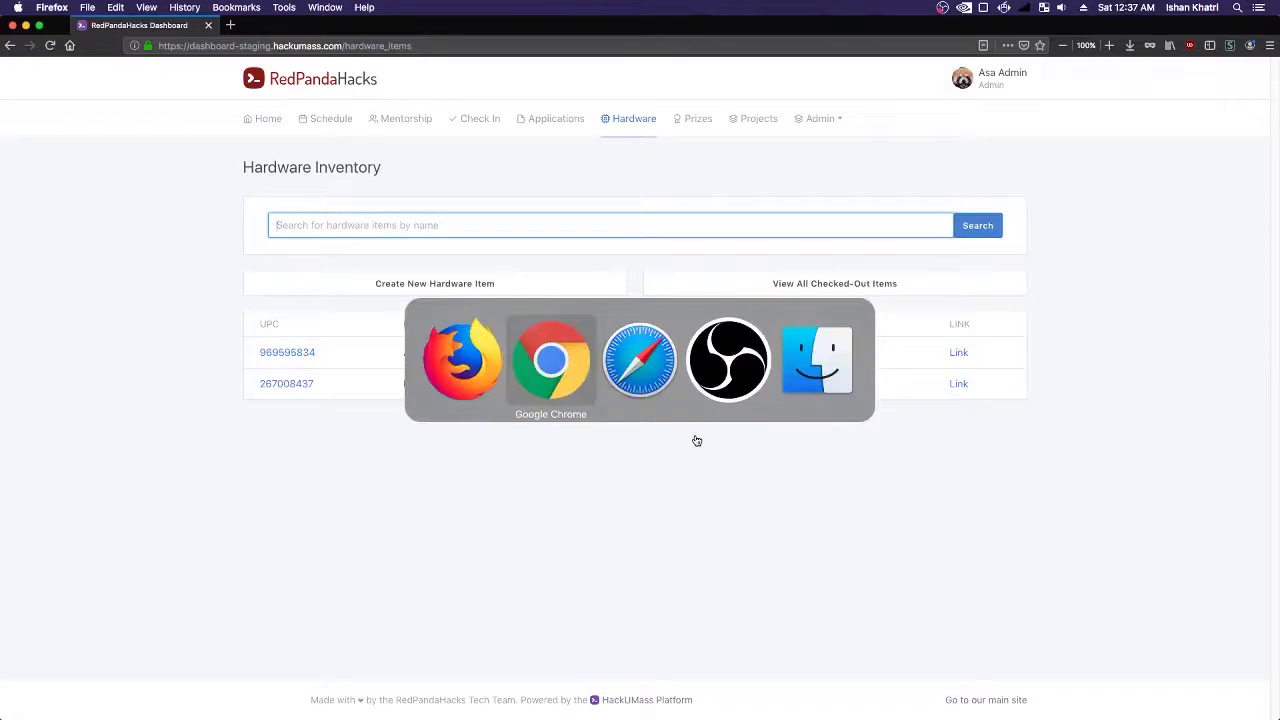
pyautogui.click(57, 55)
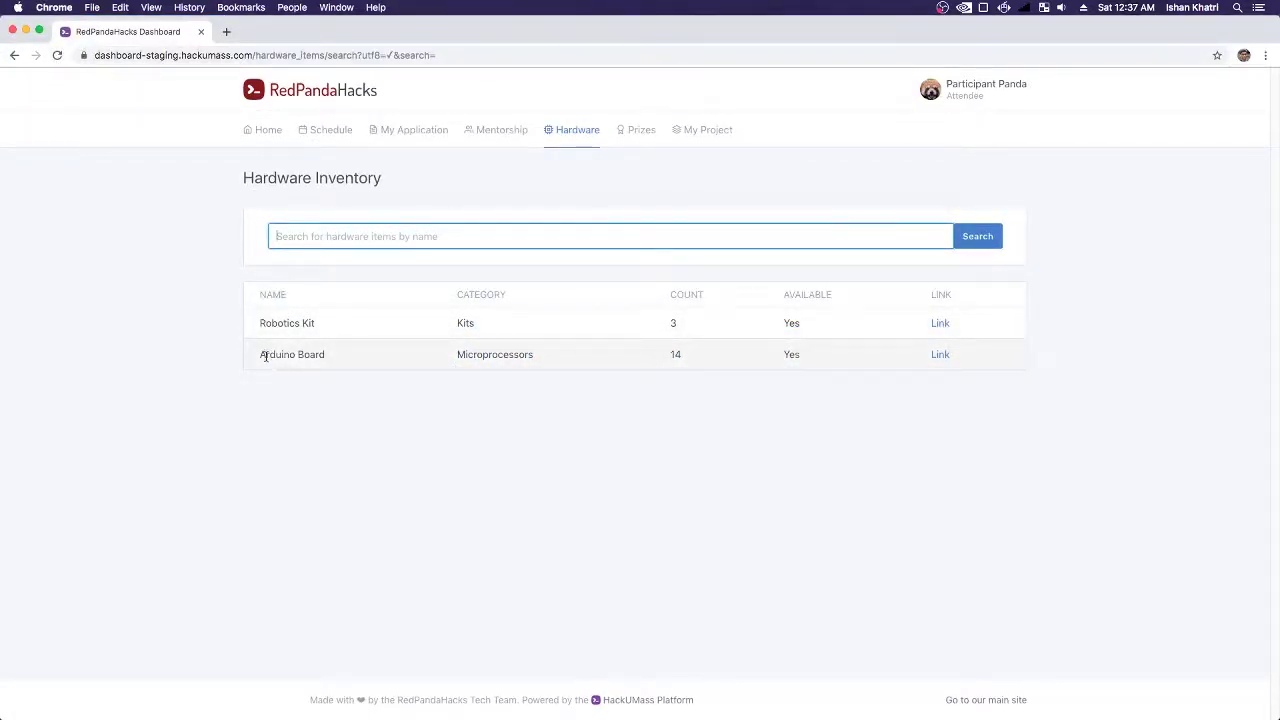
pyautogui.click(675, 354)
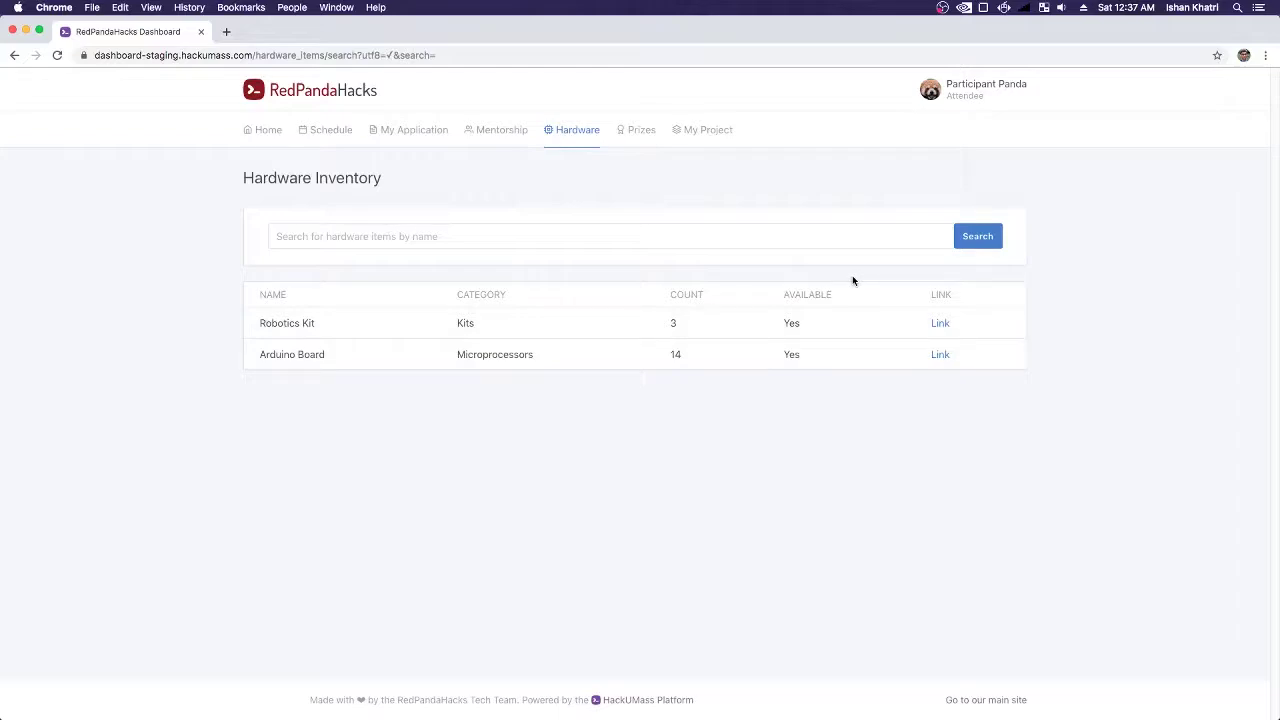
pyautogui.press('super+Tab')
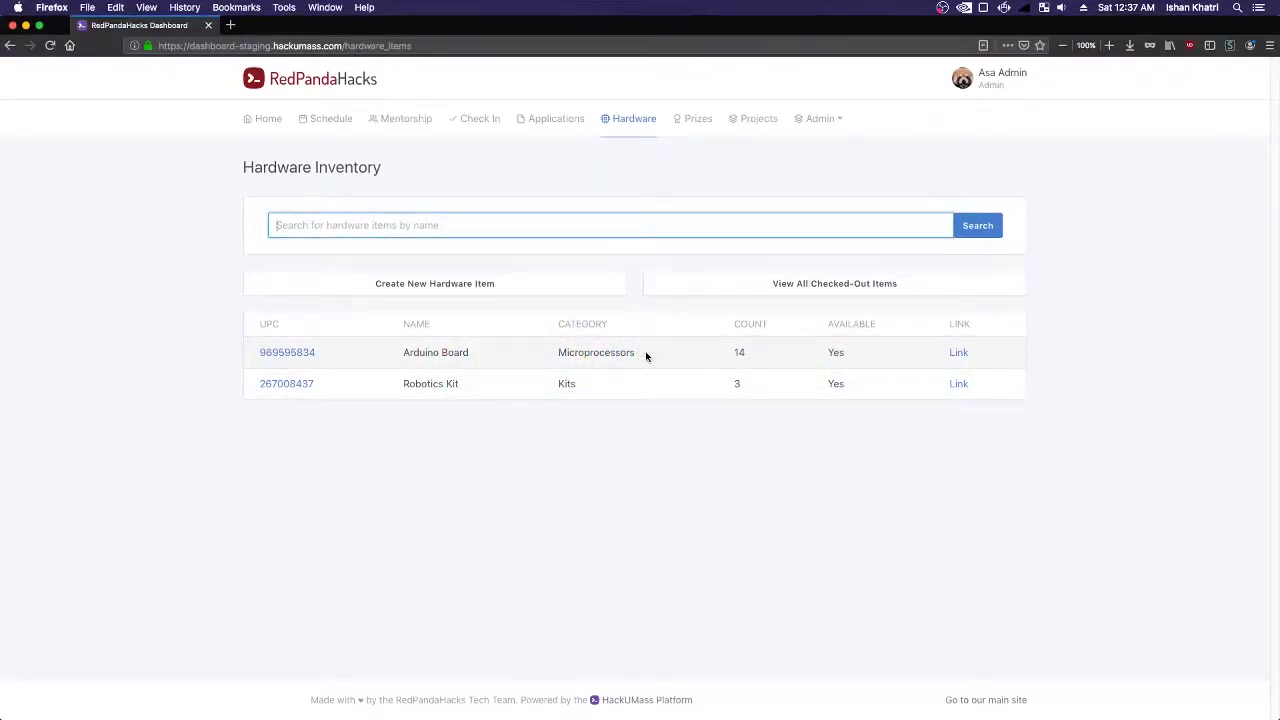
# - Return the participant's Arduino Board, restoring its count to 15, and view the Home dashboard
pyautogui.click(409, 352)
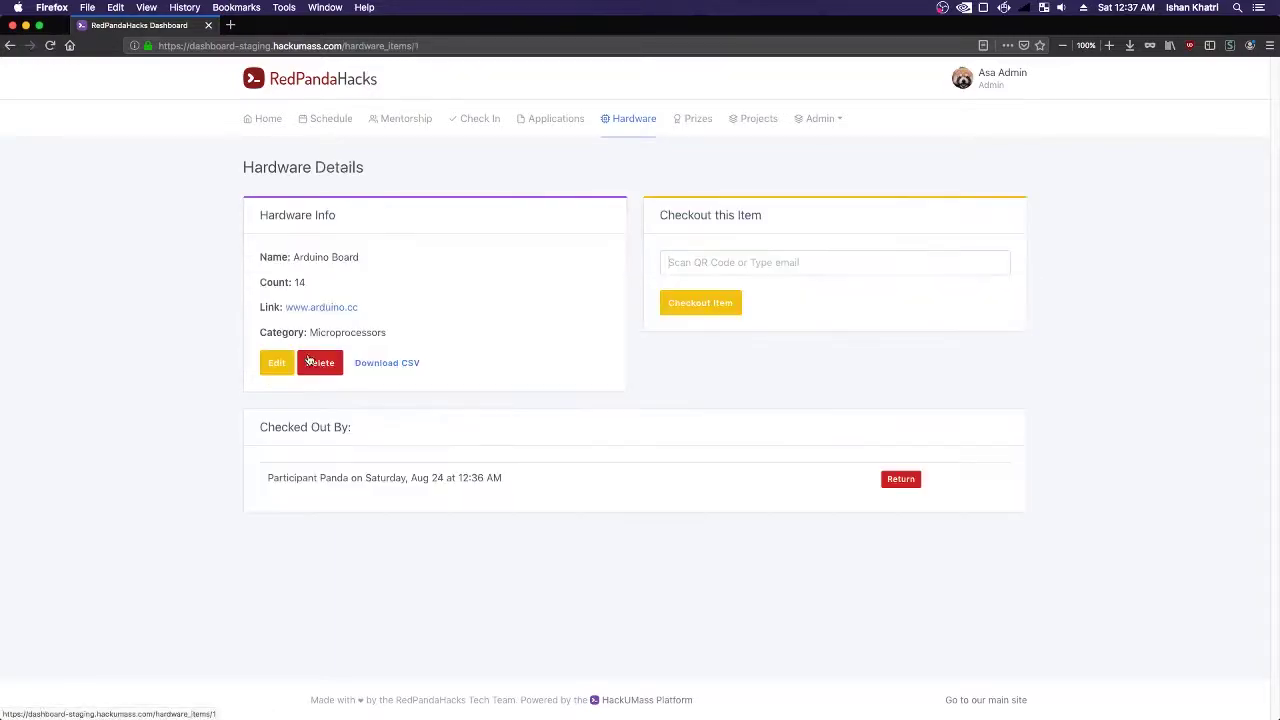
pyautogui.click(886, 480)
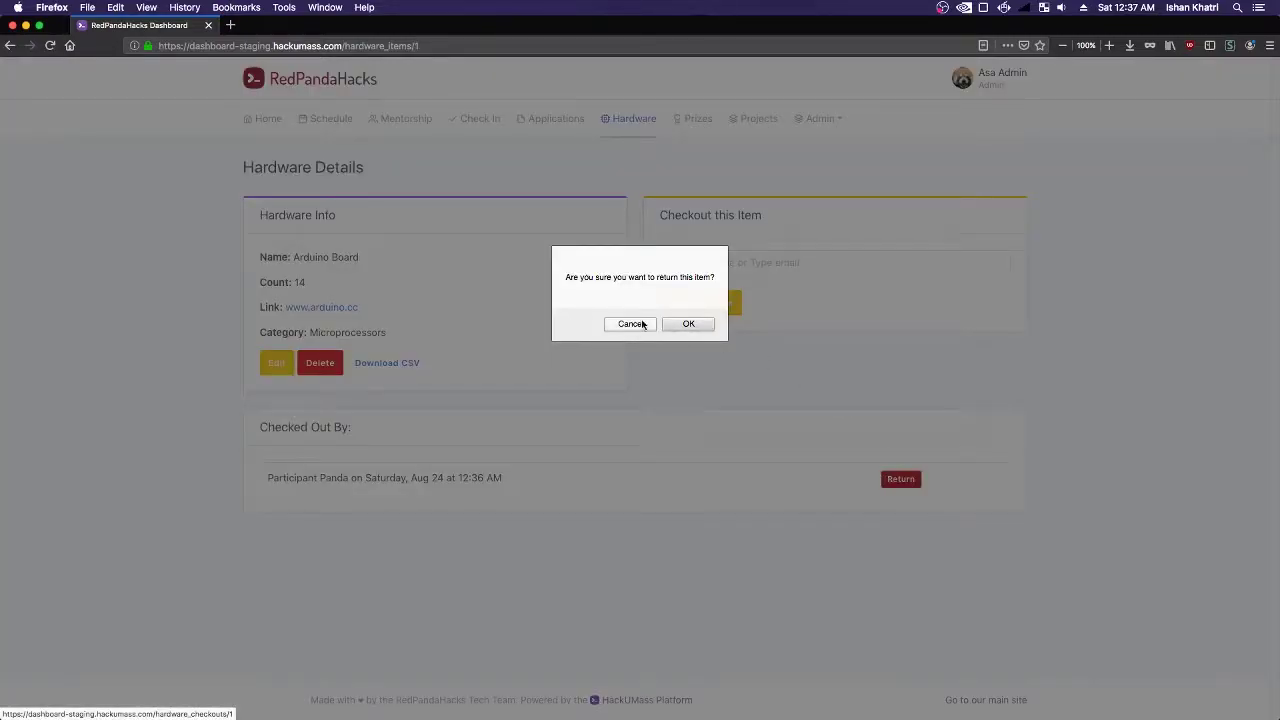
pyautogui.click(686, 327)
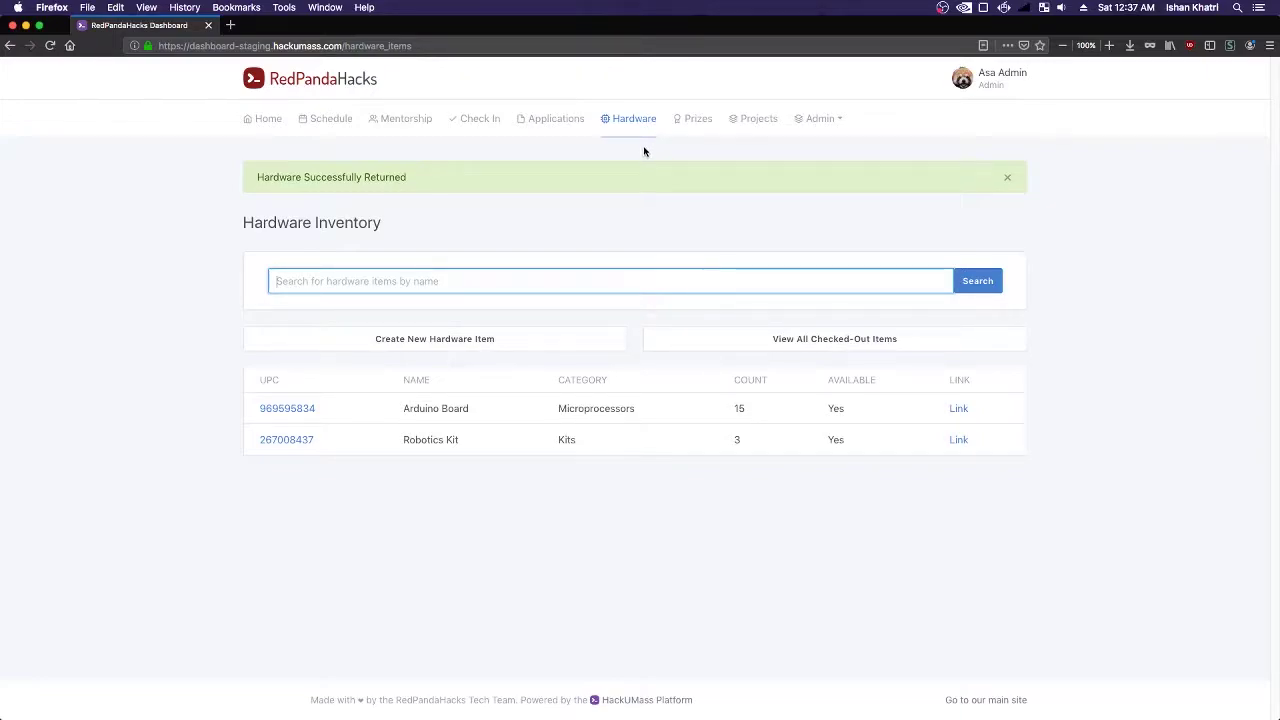
pyautogui.click(276, 124)
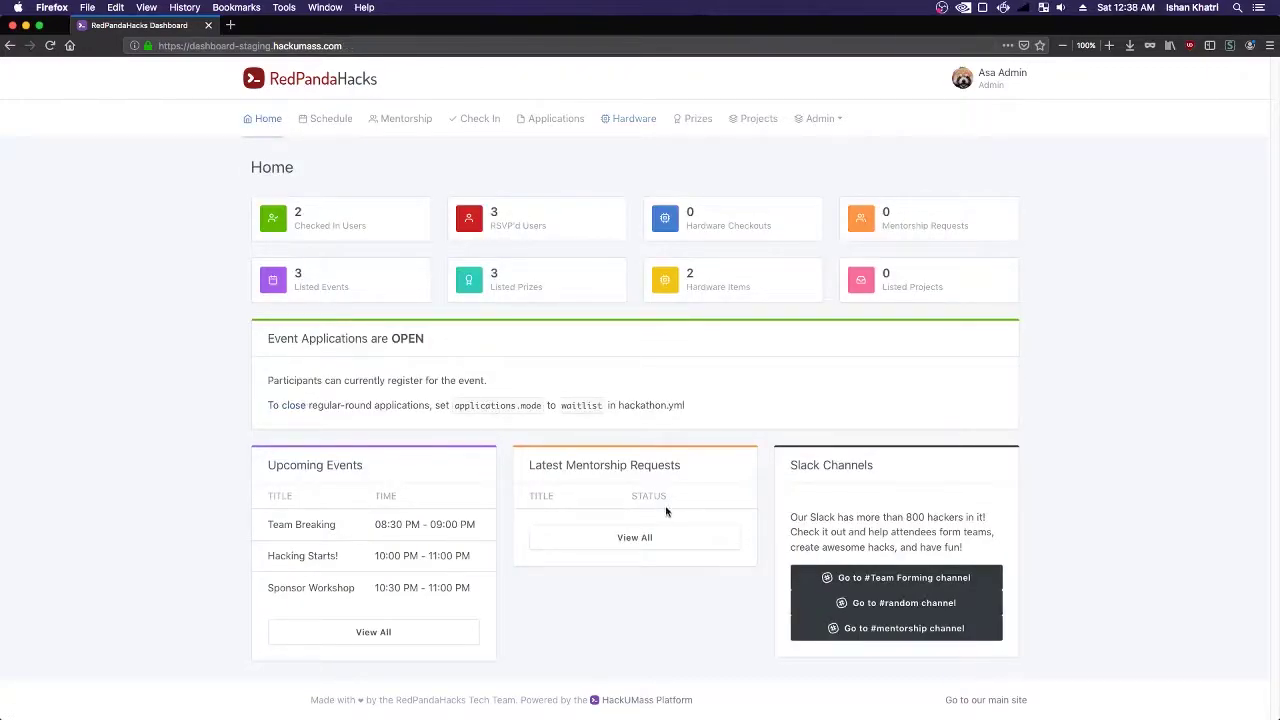
# - Open a new mentorship request form in the participant's window
pyautogui.press('super+Tab')
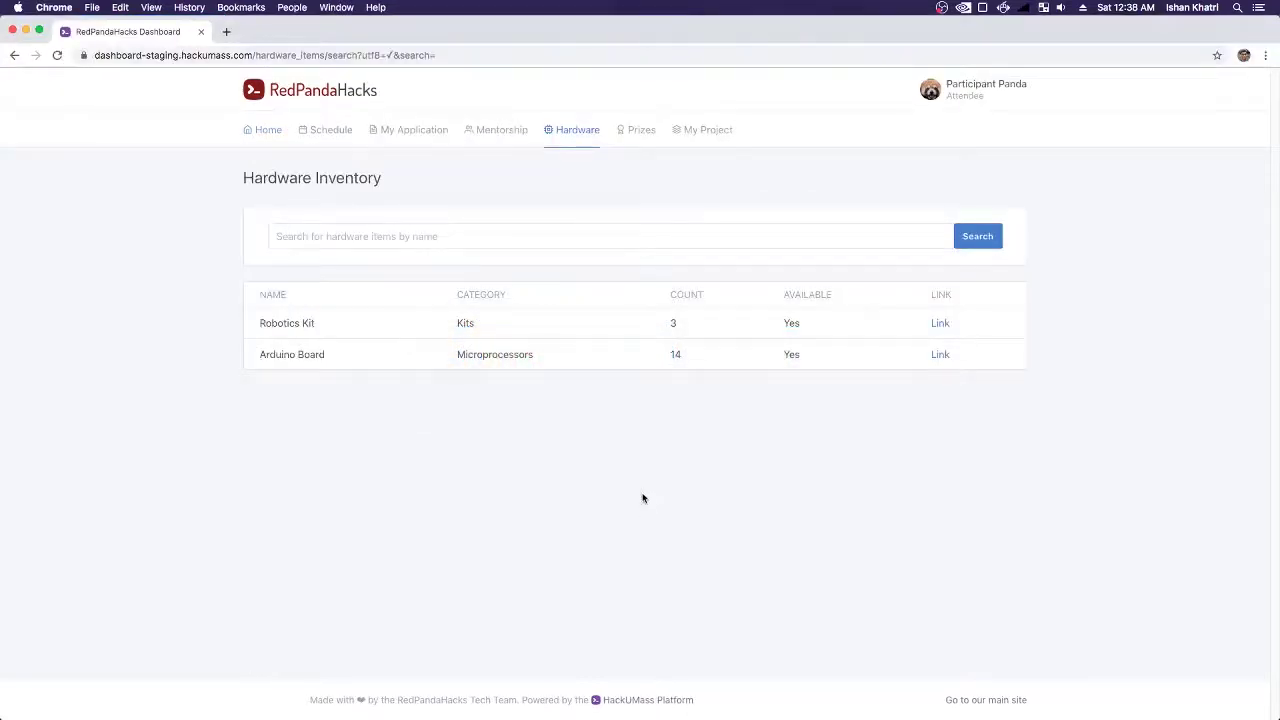
pyautogui.click(495, 136)
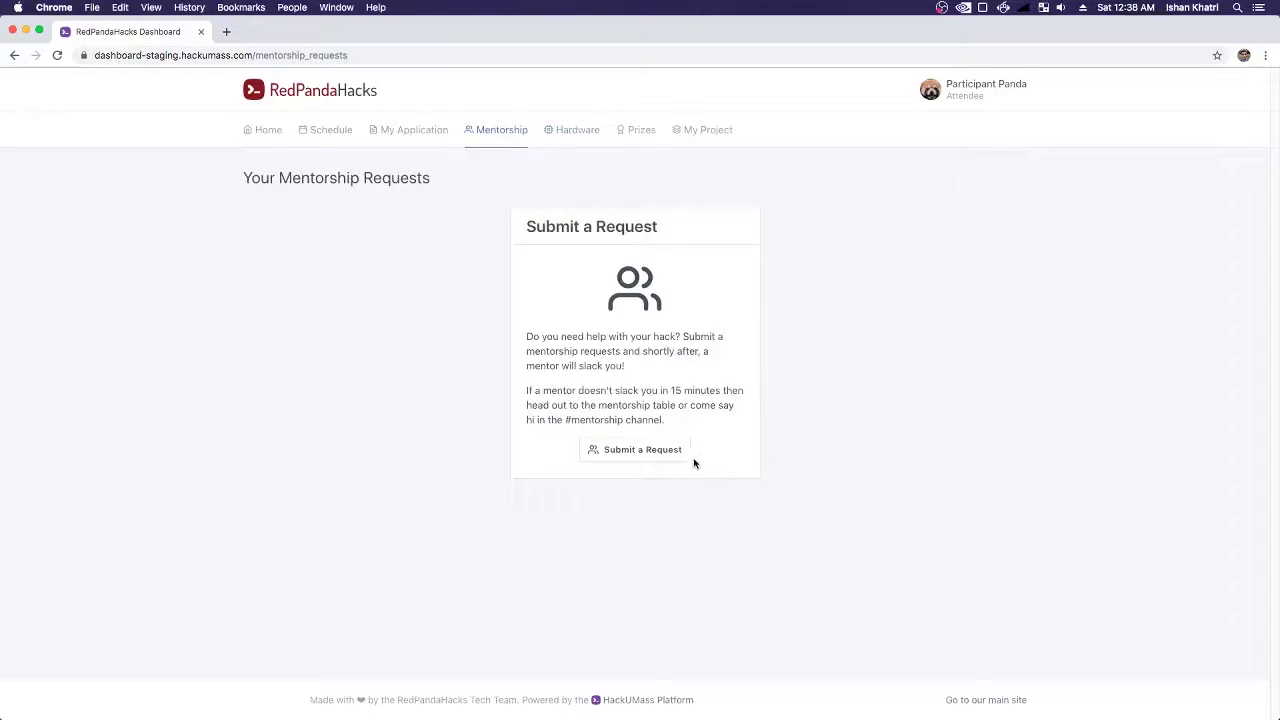
pyautogui.click(648, 453)
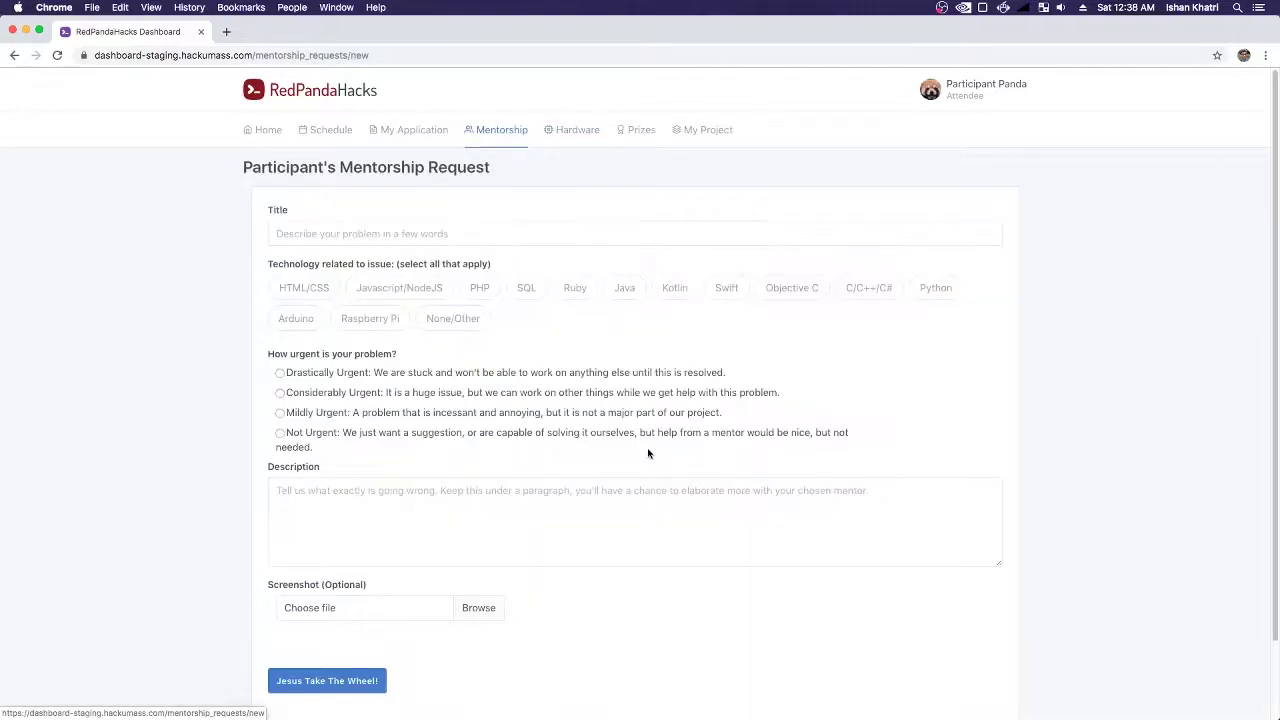
pyautogui.click(335, 233)
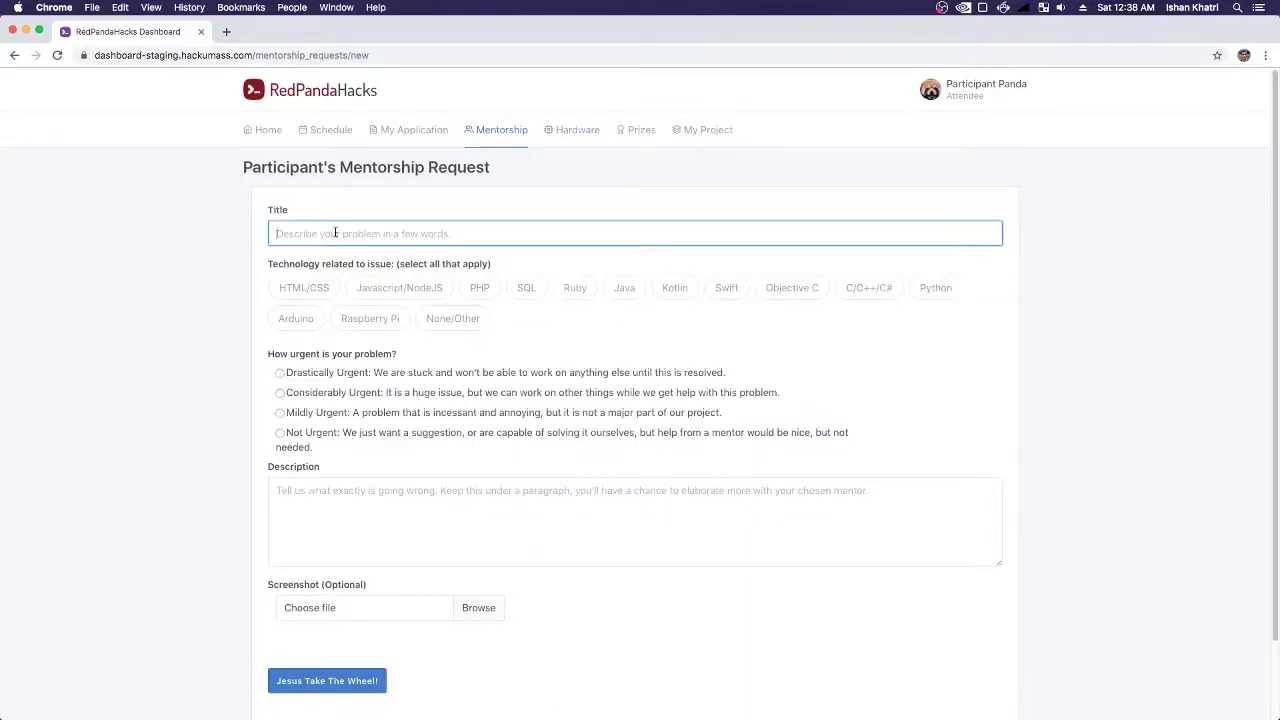
# - Title the request 'Got an arduino board, cannot connect to bamboo shoot' and tag it Arduino
pyautogui.write('Got an a')
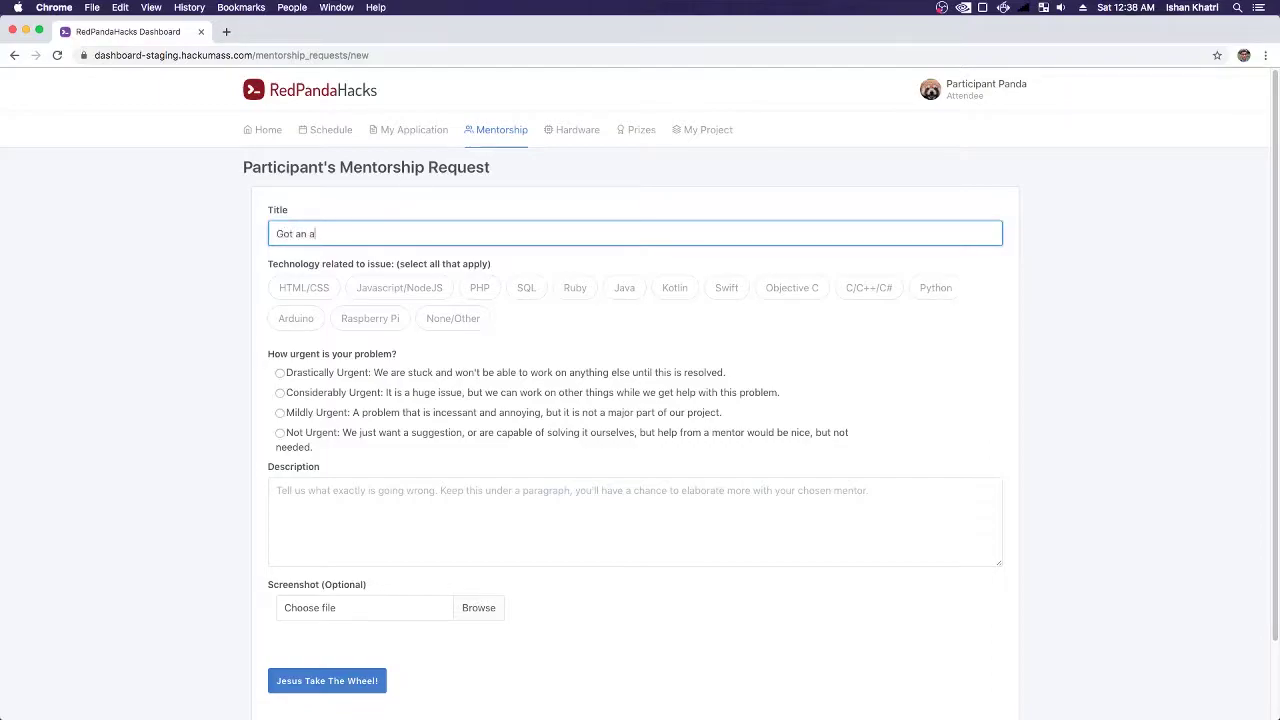
pyautogui.write('rduino board, cannot connect to bamboo shoot')
pyautogui.press('BackSpace')
pyautogui.write('ot')
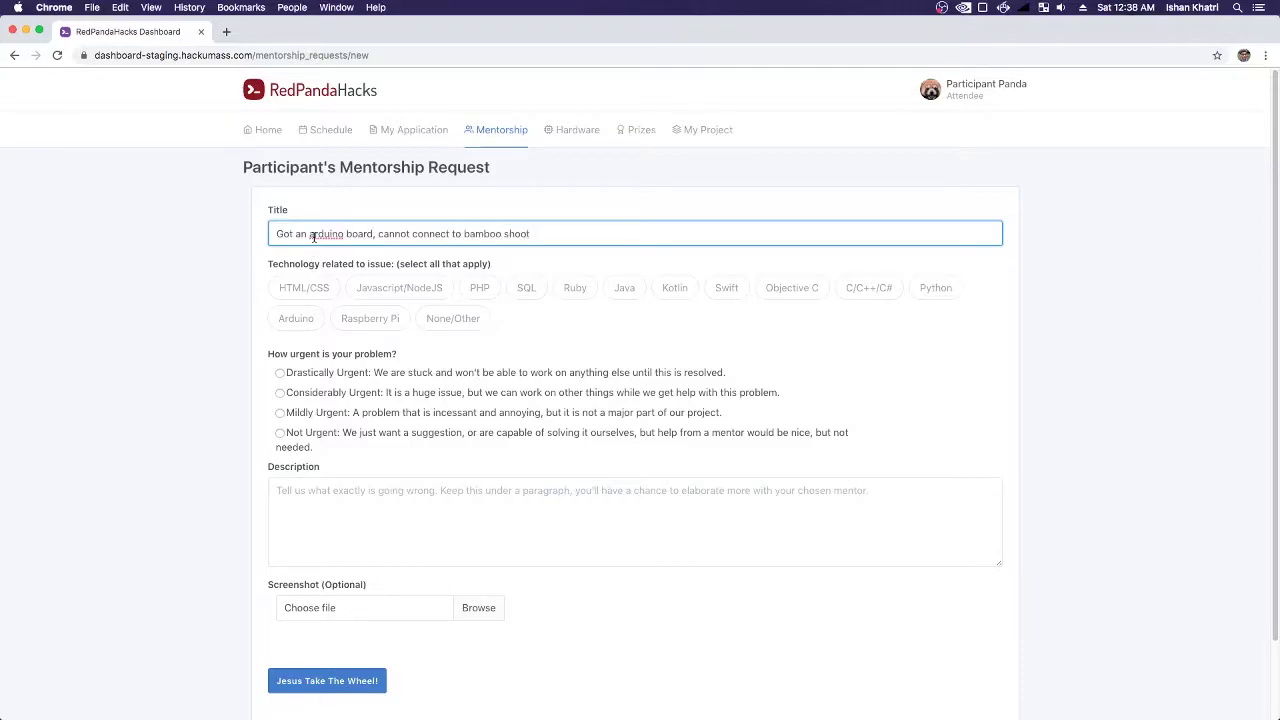
pyautogui.click(283, 322)
pyautogui.click(283, 322)
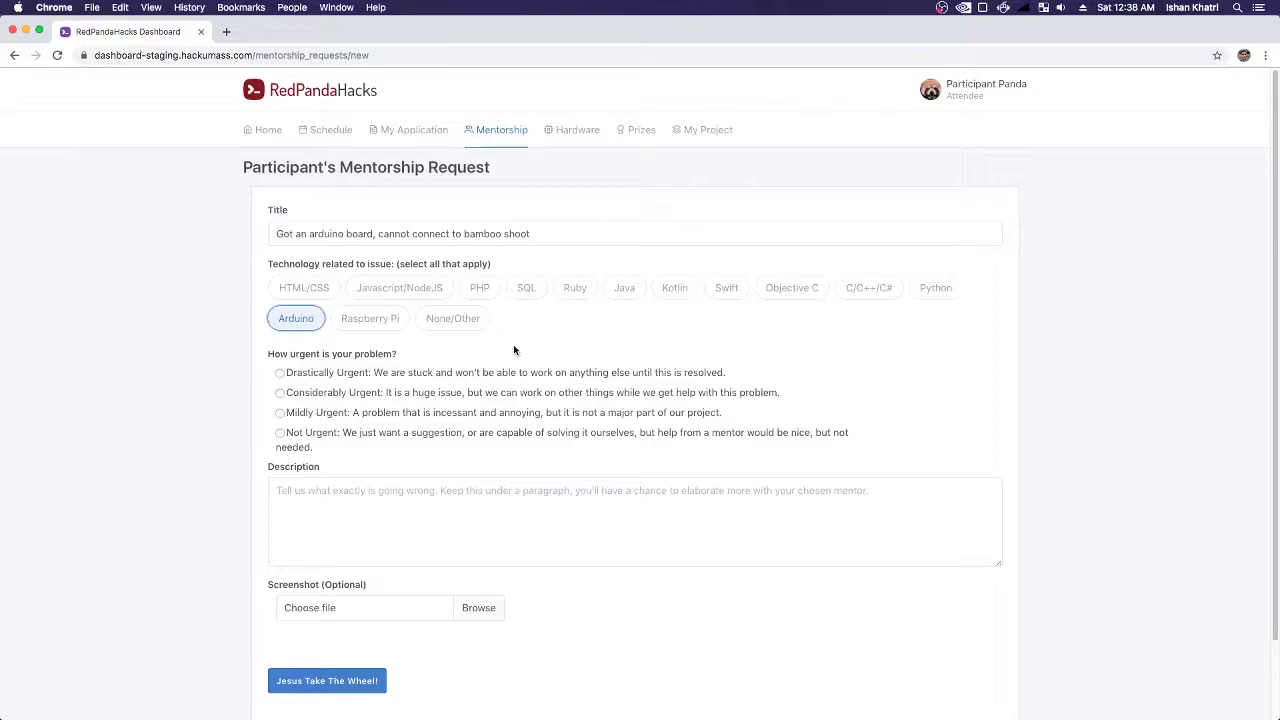
# - Mark the Arduino request Drastically Urgent and describe the problem as HALP!
pyautogui.click(436, 375)
pyautogui.moveTo(594, 378); pyautogui.dragTo(700, 371)
pyautogui.click(700, 372)
pyautogui.scroll(-2, 568, 474)
pyautogui.click(366, 423)
pyautogui.write('HALPE')
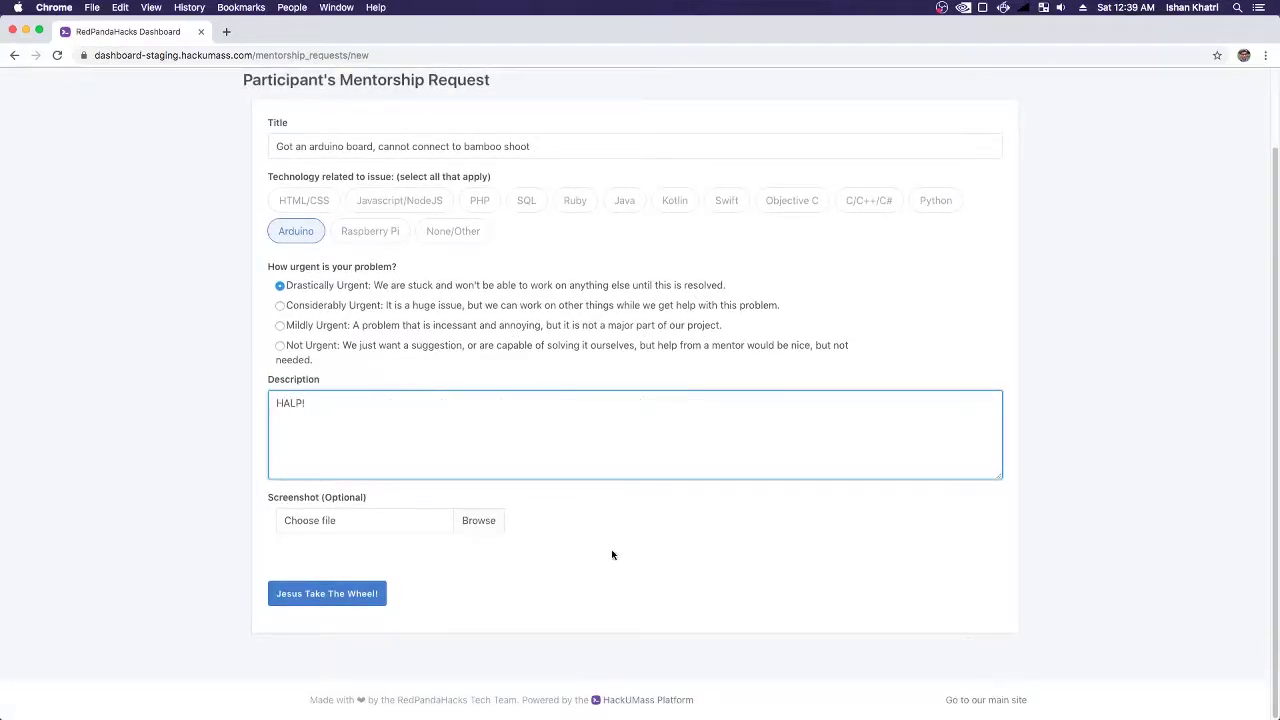
# - Attach test.png as the screenshot and submit the request
pyautogui.click(341, 527)
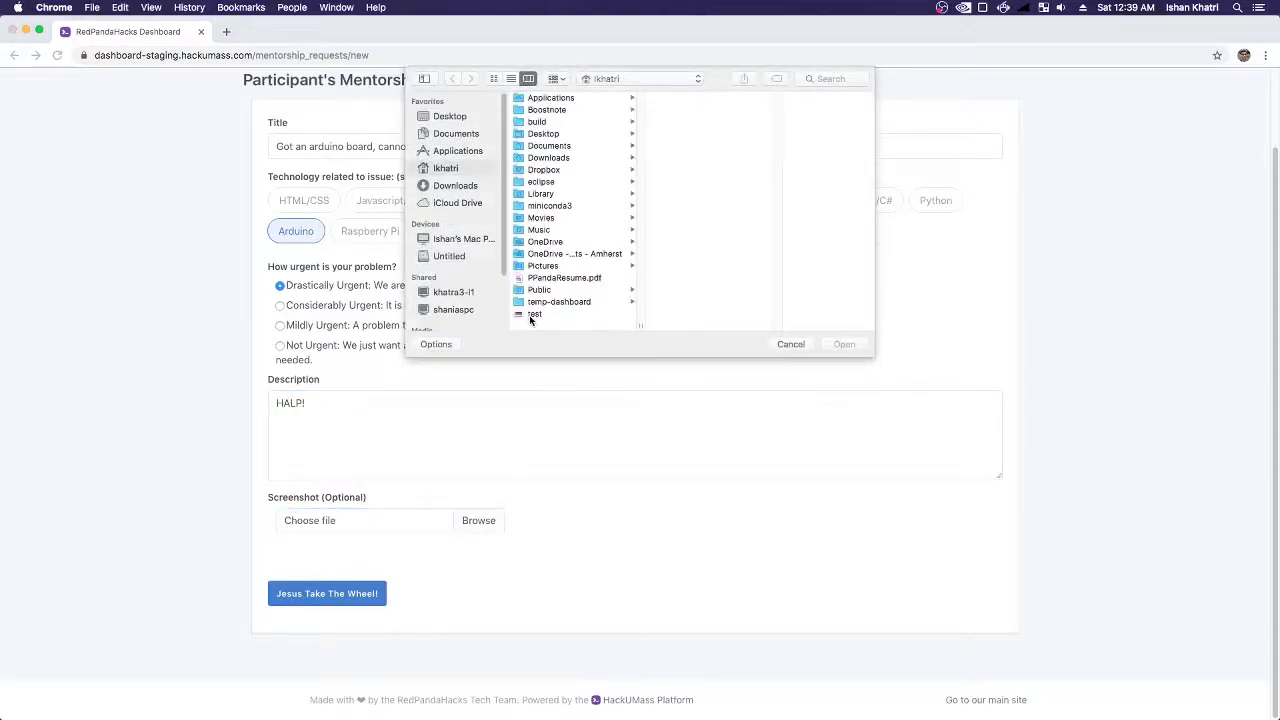
pyautogui.click(533, 314)
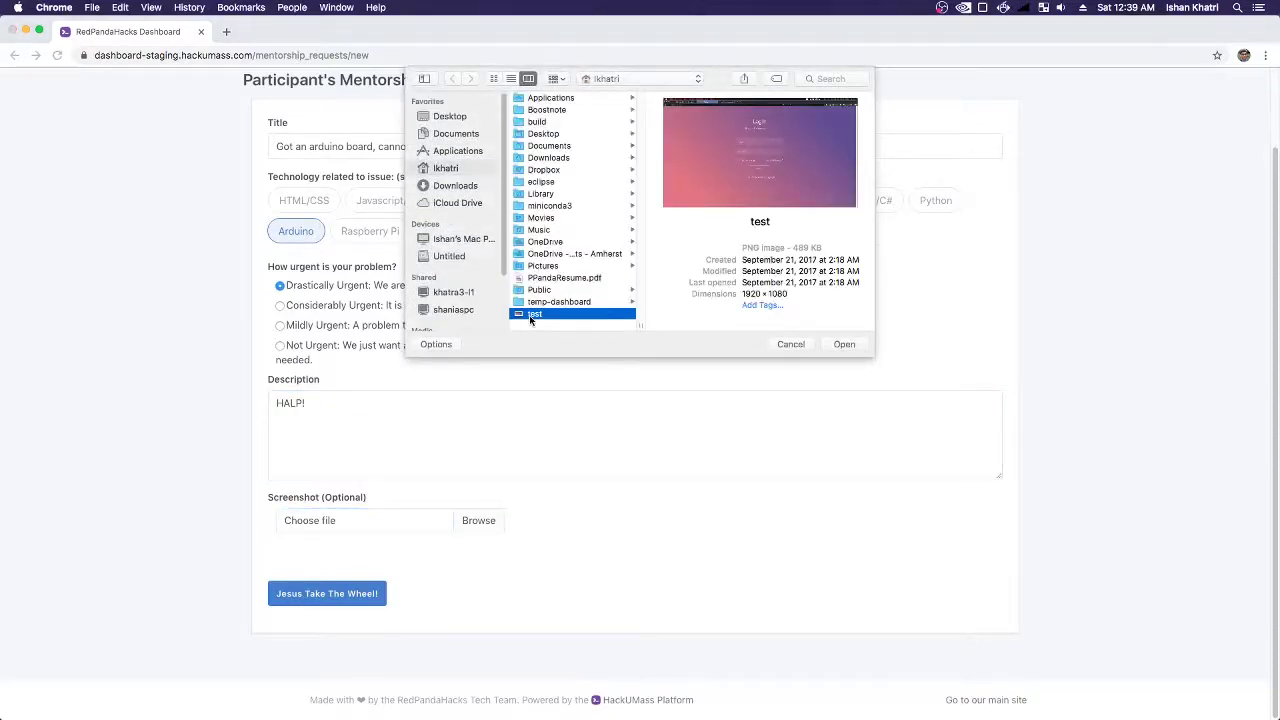
pyautogui.click(846, 345)
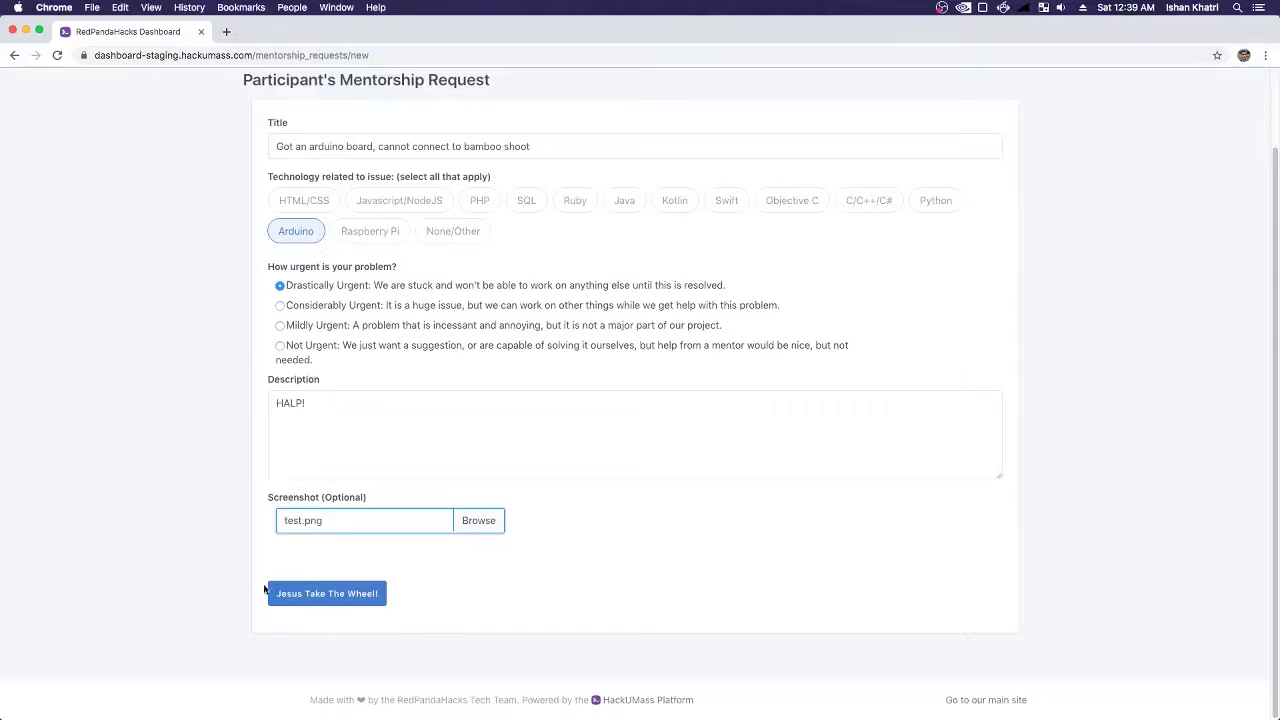
pyautogui.click(328, 594)
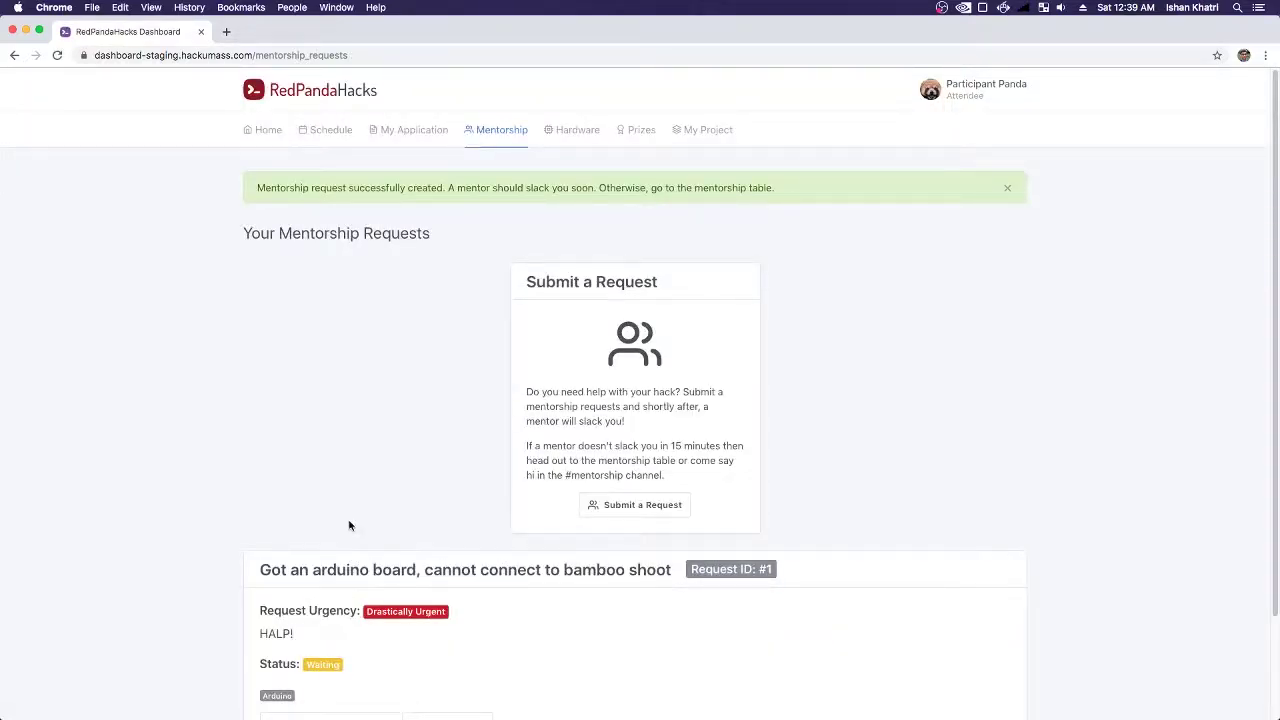
# - Start a new mentorship request titled "I don't know C++"
pyautogui.scroll(-3, 402, 412)
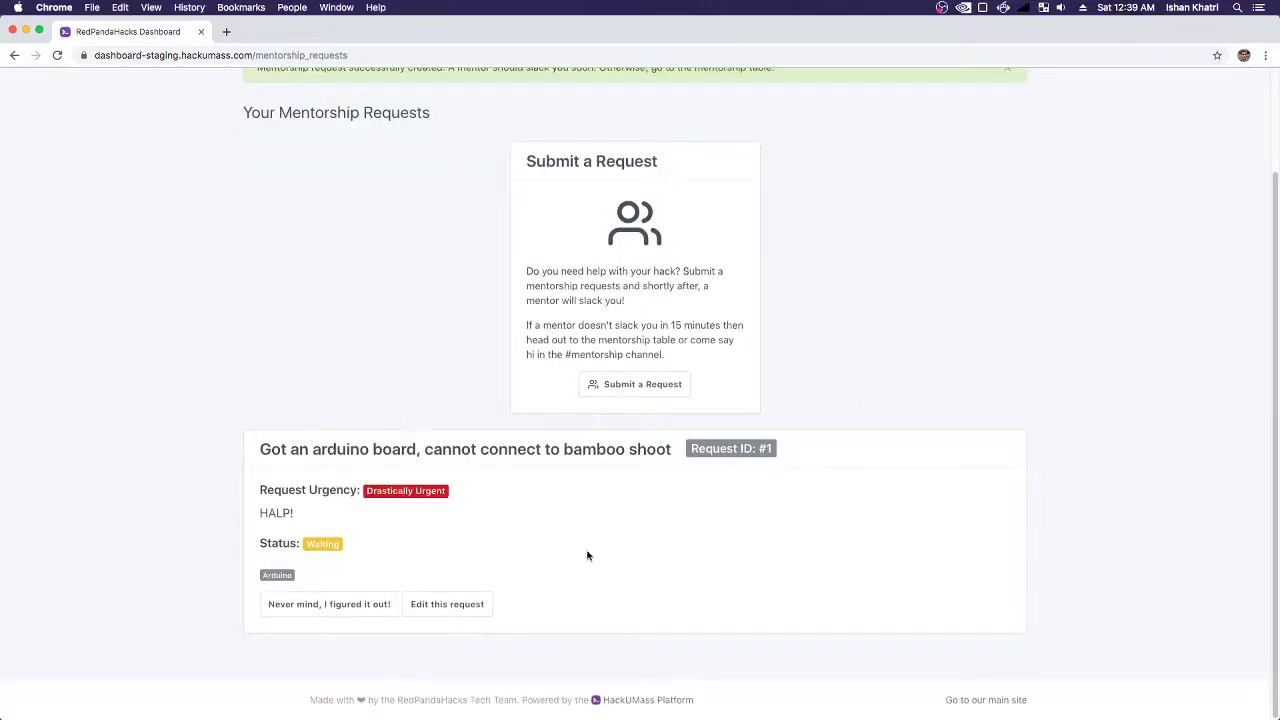
pyautogui.scroll(3, 583, 543)
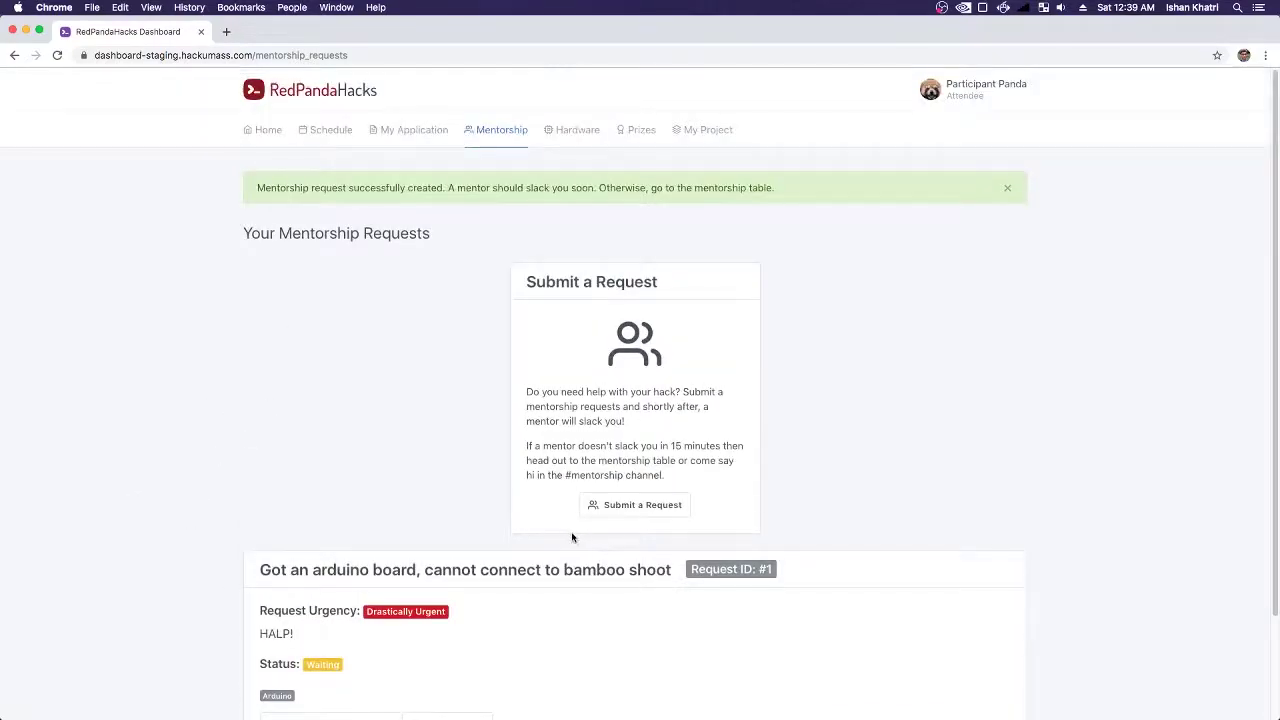
pyautogui.click(642, 504)
pyautogui.click(324, 234)
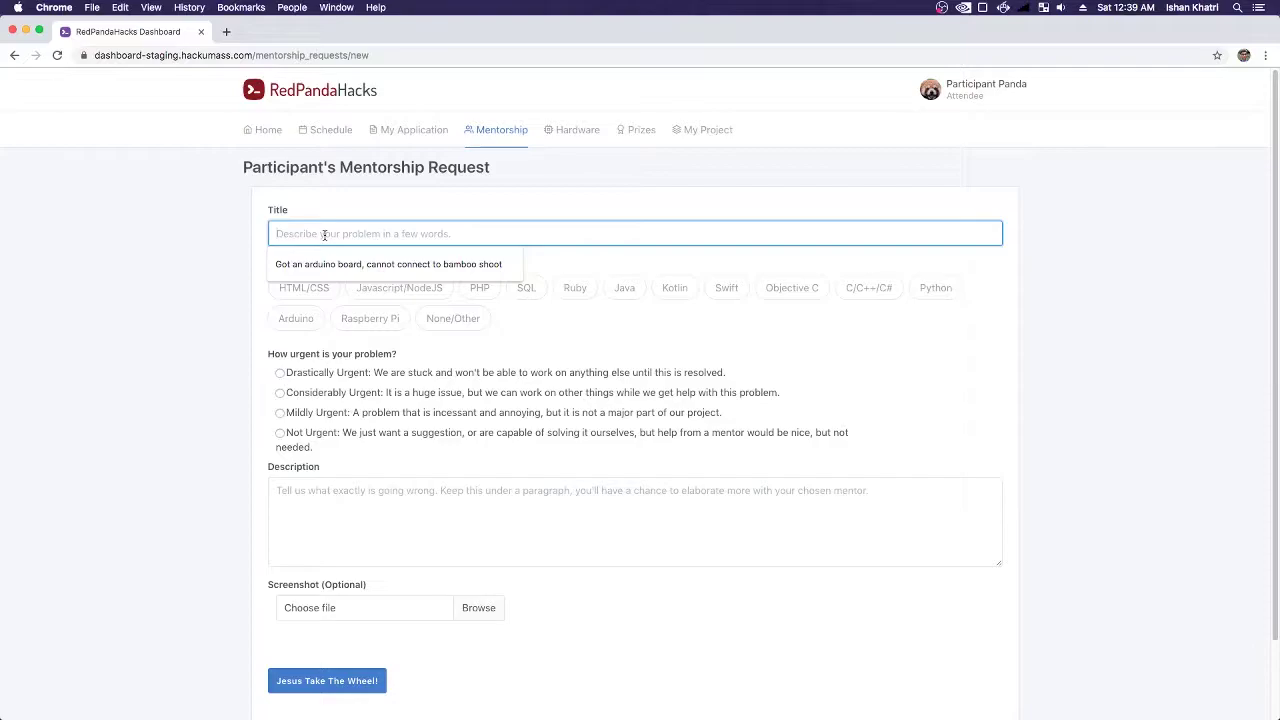
pyautogui.write("I don't knn")
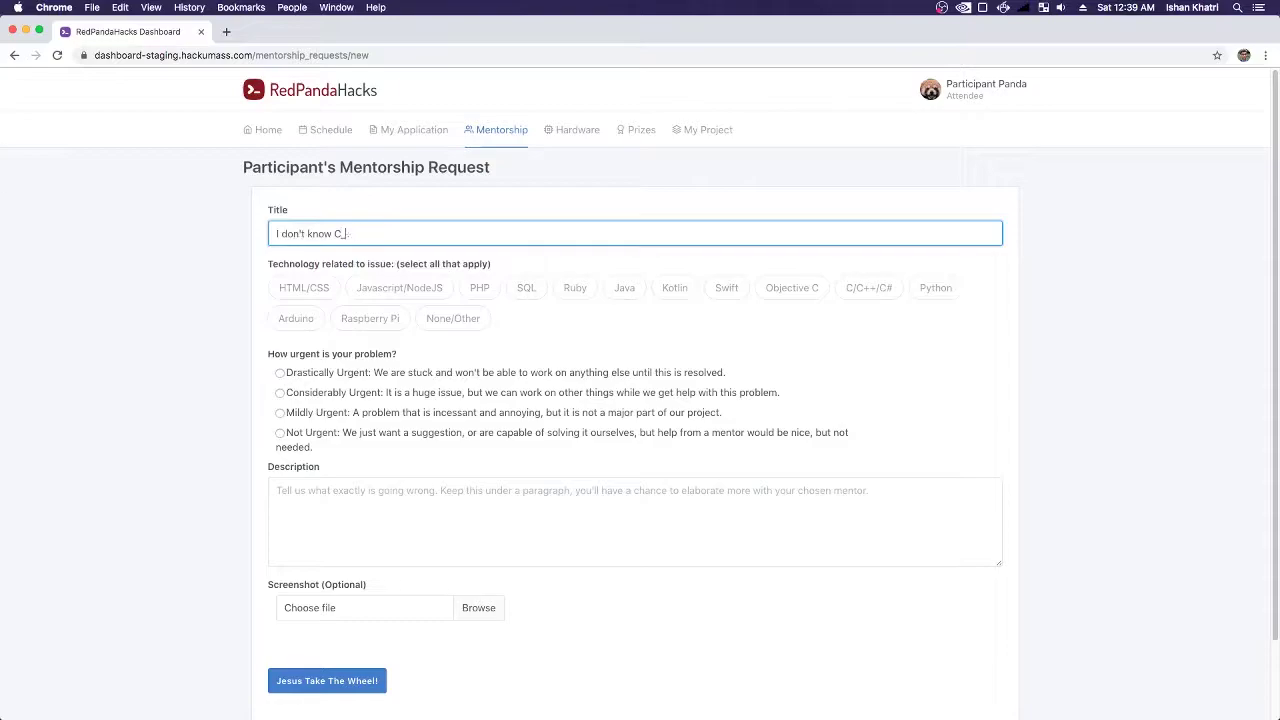
# - Tag it C/C++/C#, set Mildly Urgent, describe it as HALP!!!, and submit
pyautogui.click(862, 294)
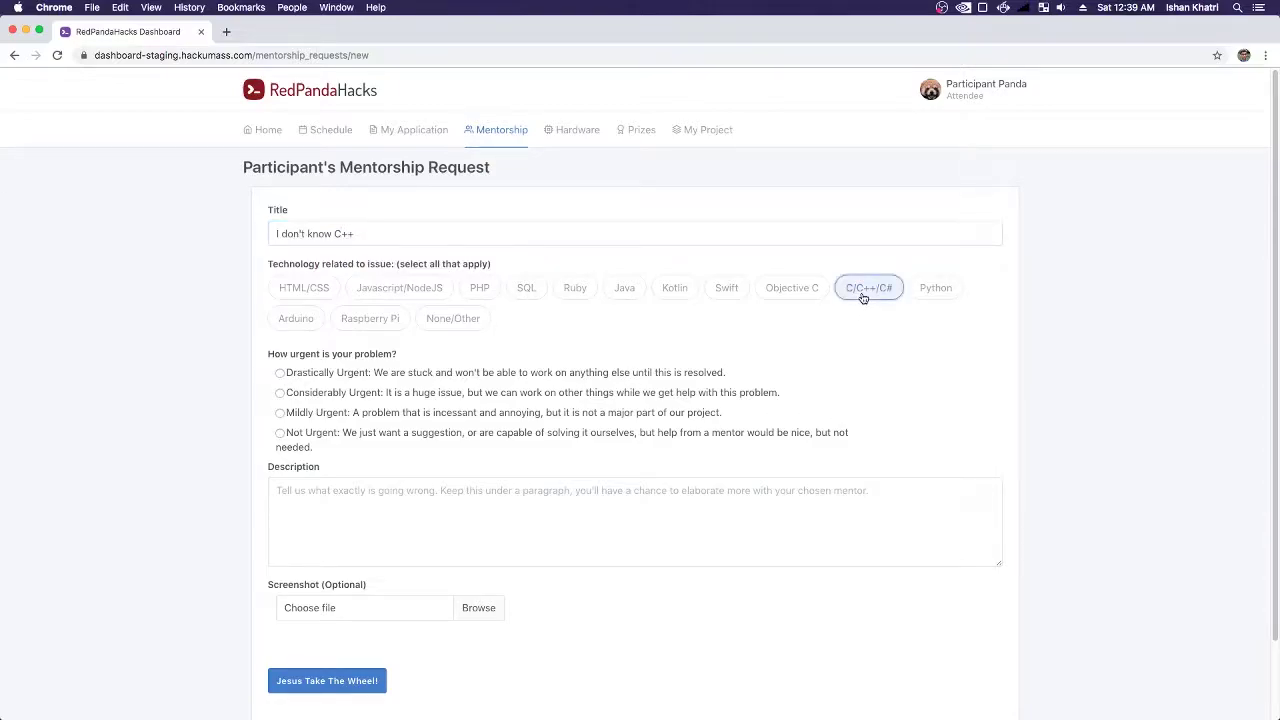
pyautogui.click(305, 410)
pyautogui.click(508, 506)
pyautogui.write('HALP!!!')
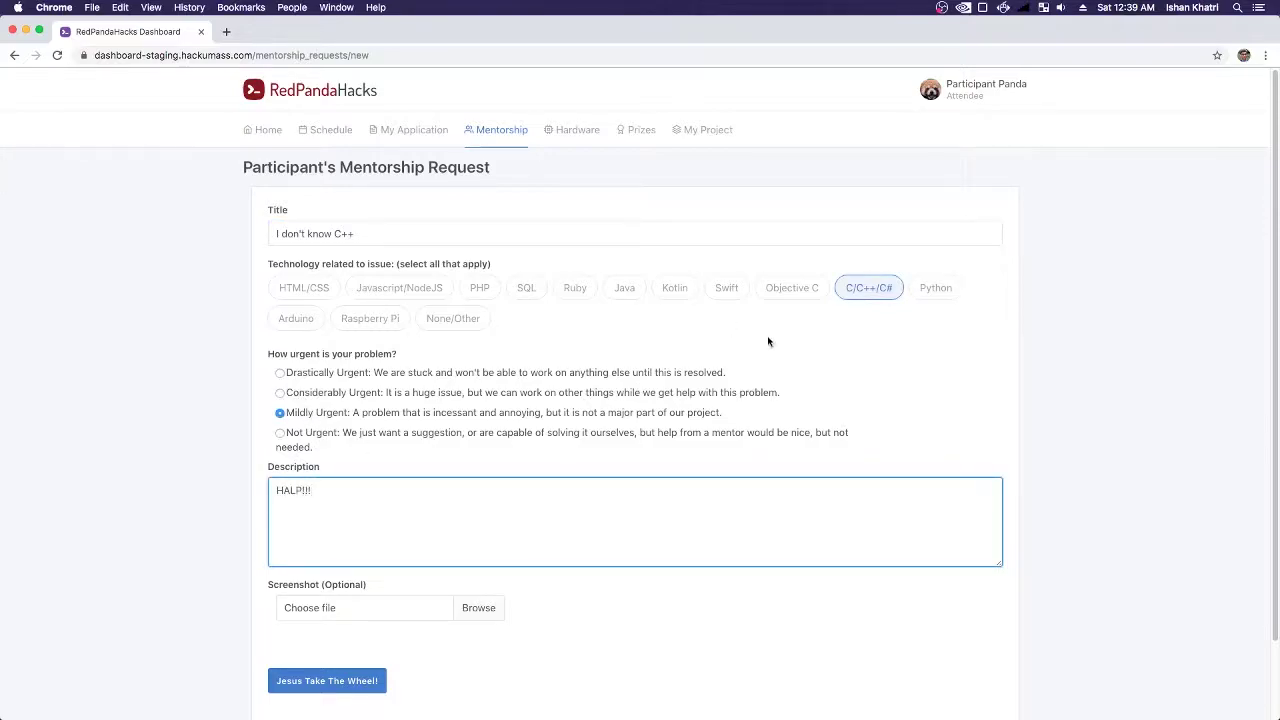
pyautogui.scroll(-3, 680, 410)
pyautogui.click(327, 591)
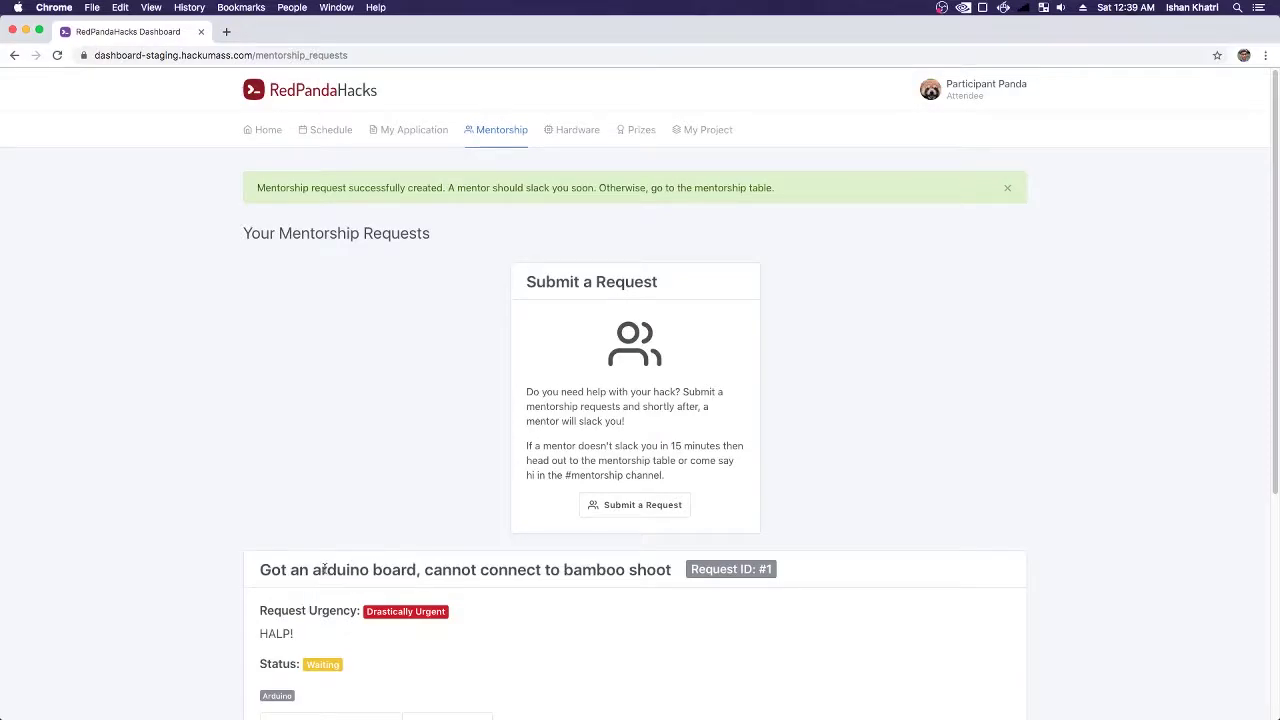
pyautogui.scroll(-4, 323, 570)
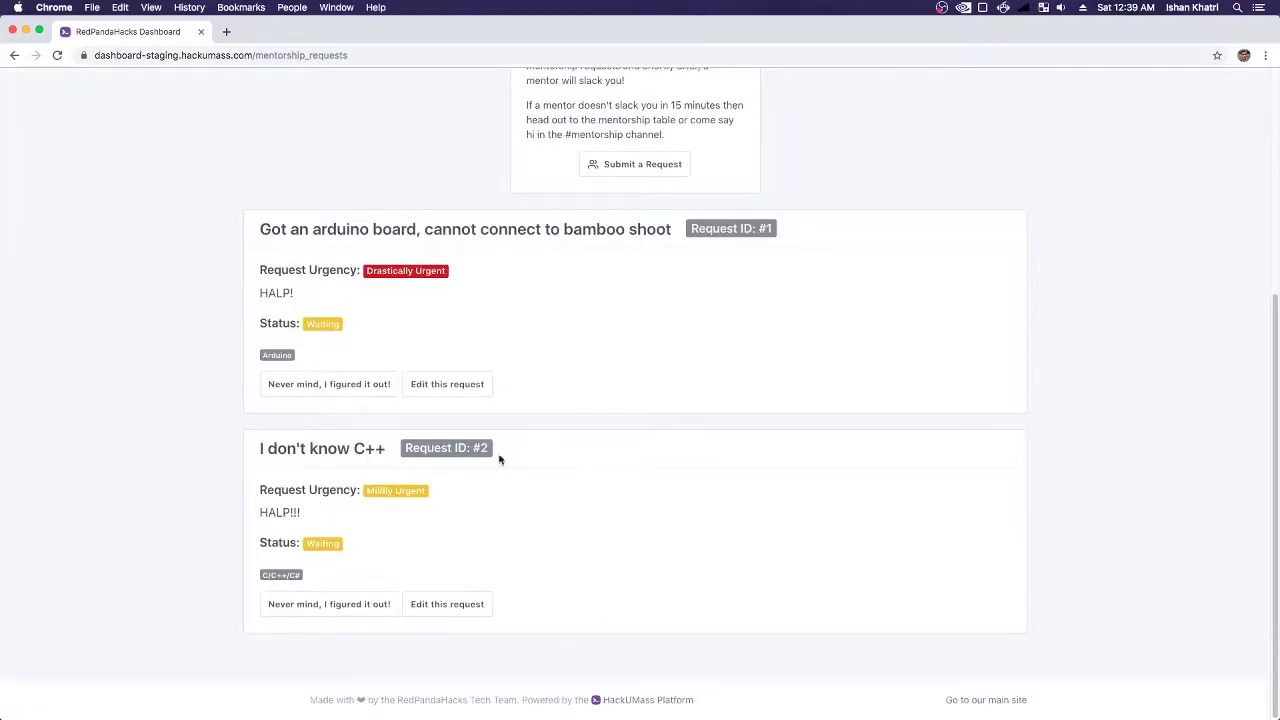
pyautogui.scroll(3, 450, 372)
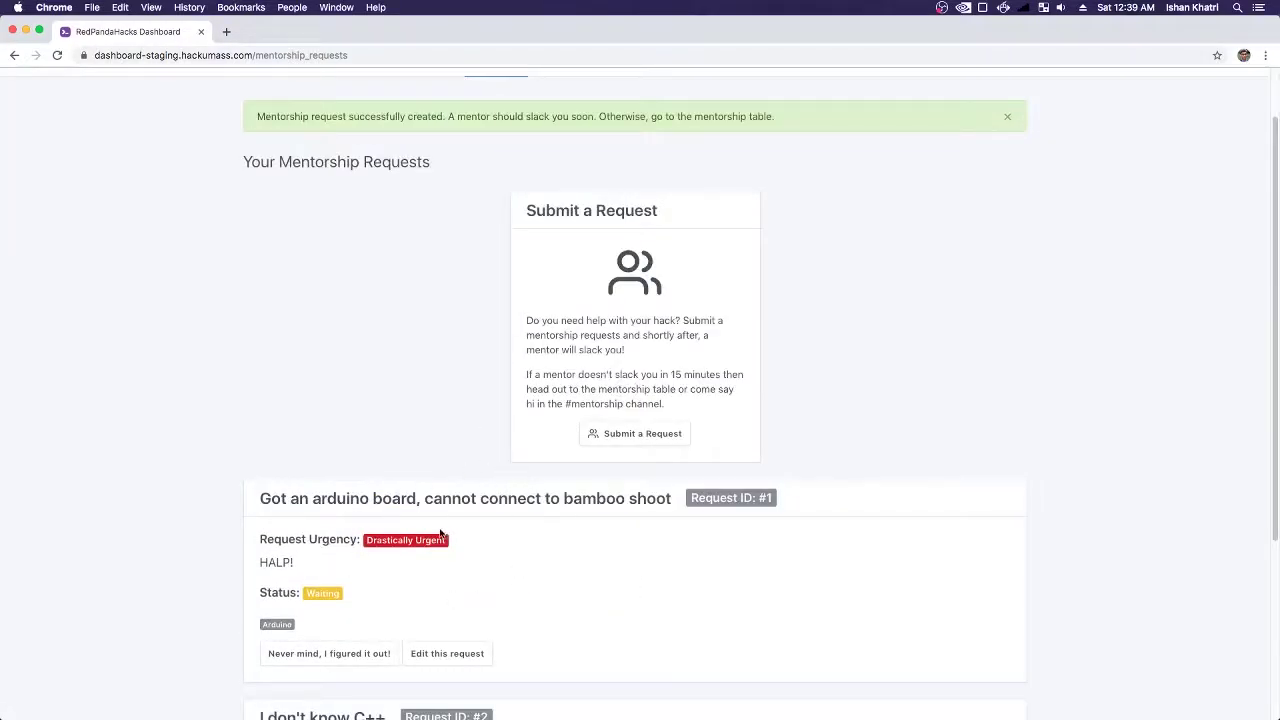
pyautogui.scroll(-4, 720, 497)
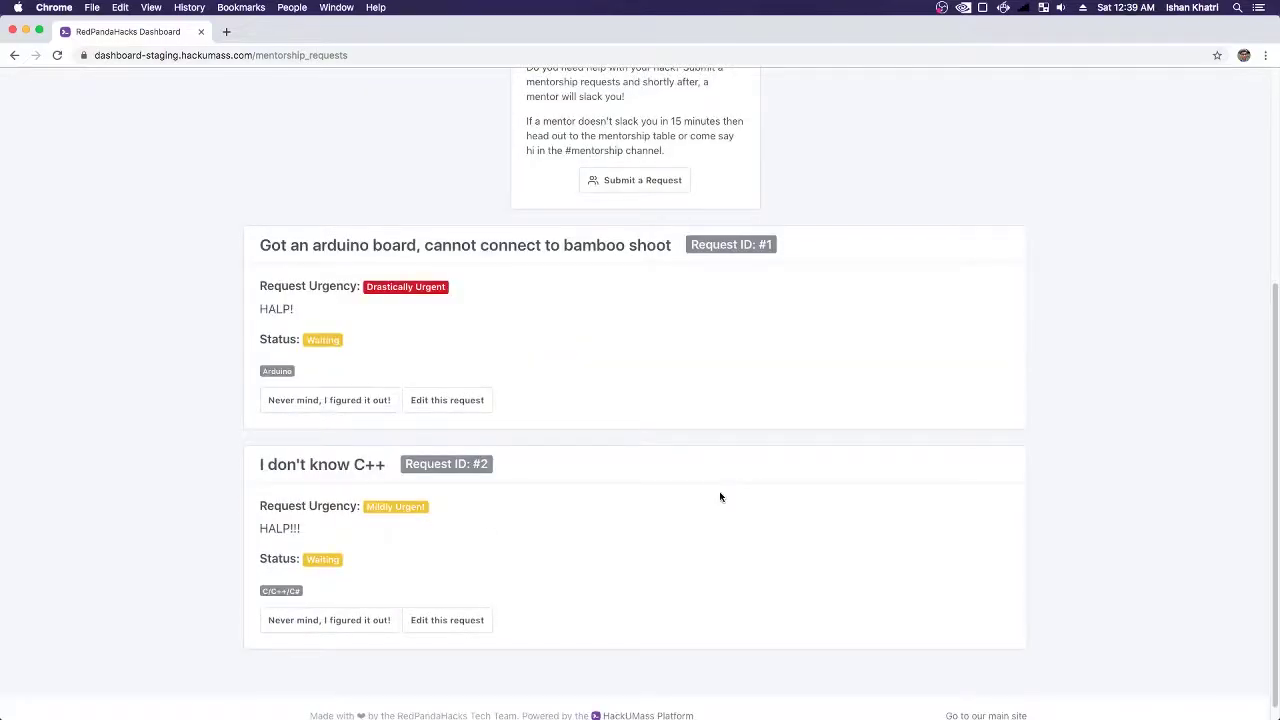
pyautogui.scroll(2, 720, 497)
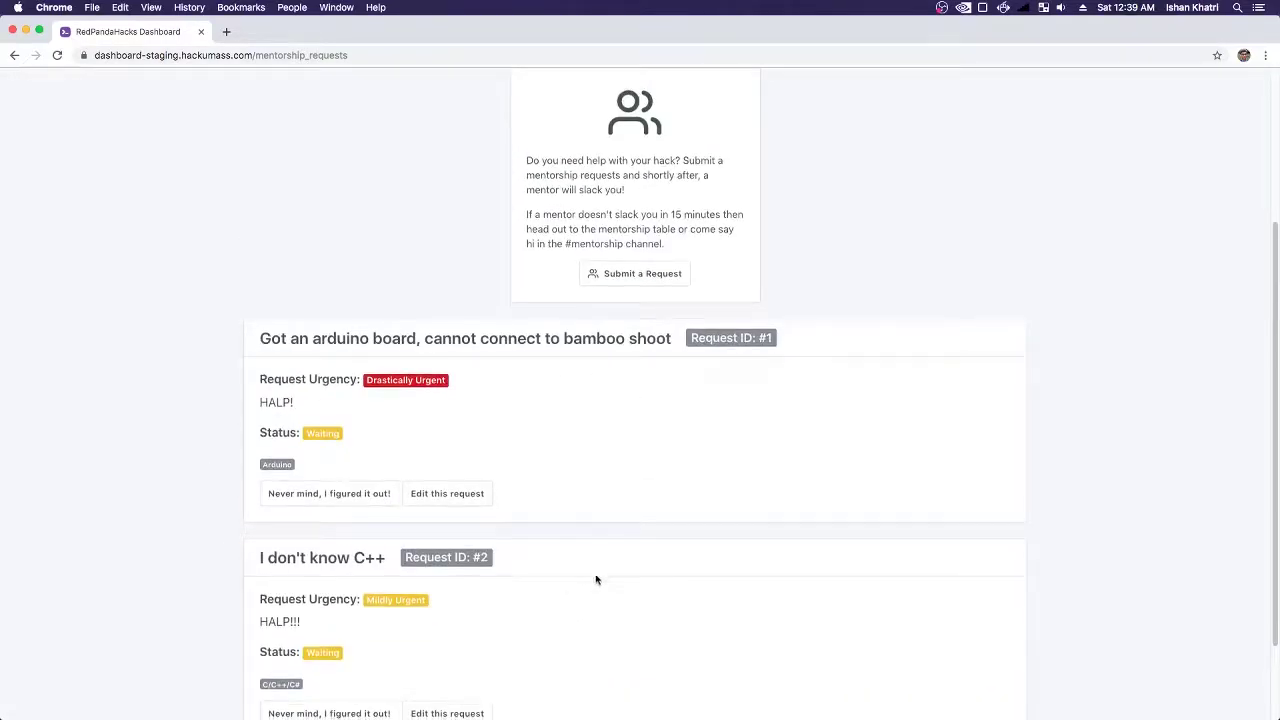
pyautogui.scroll(-2, 591, 558)
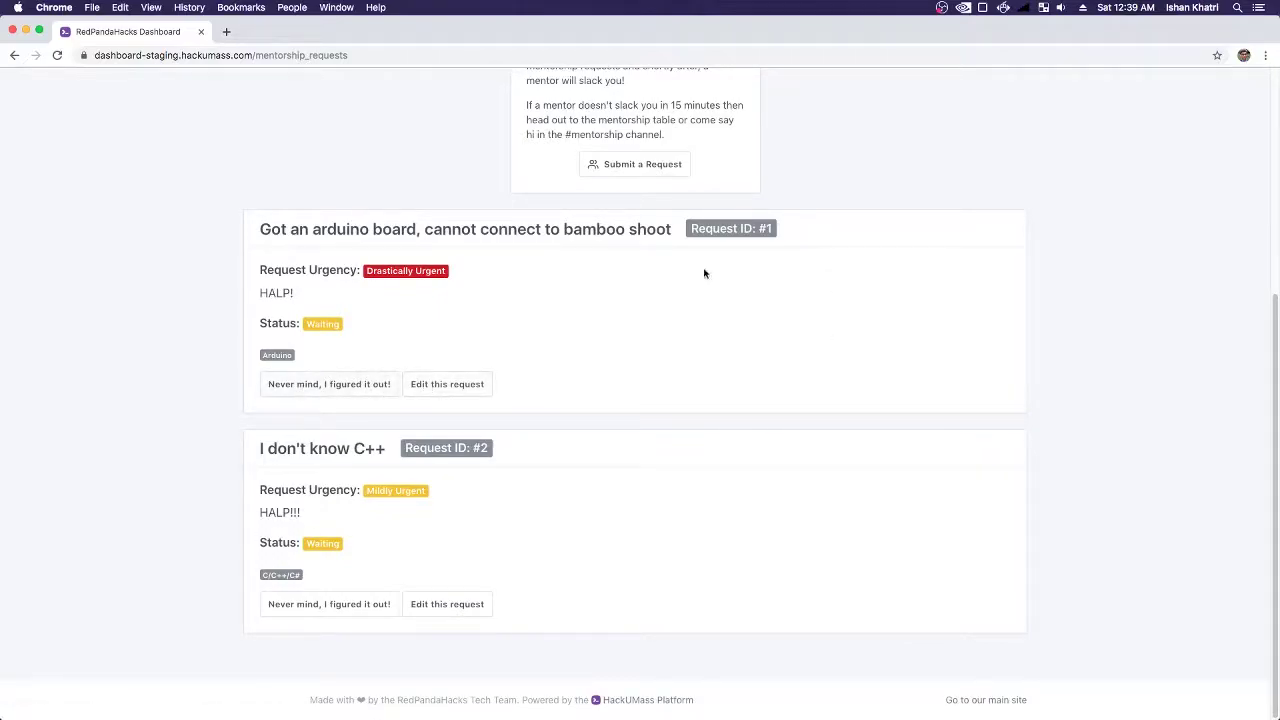
pyautogui.scroll(5, 795, 402)
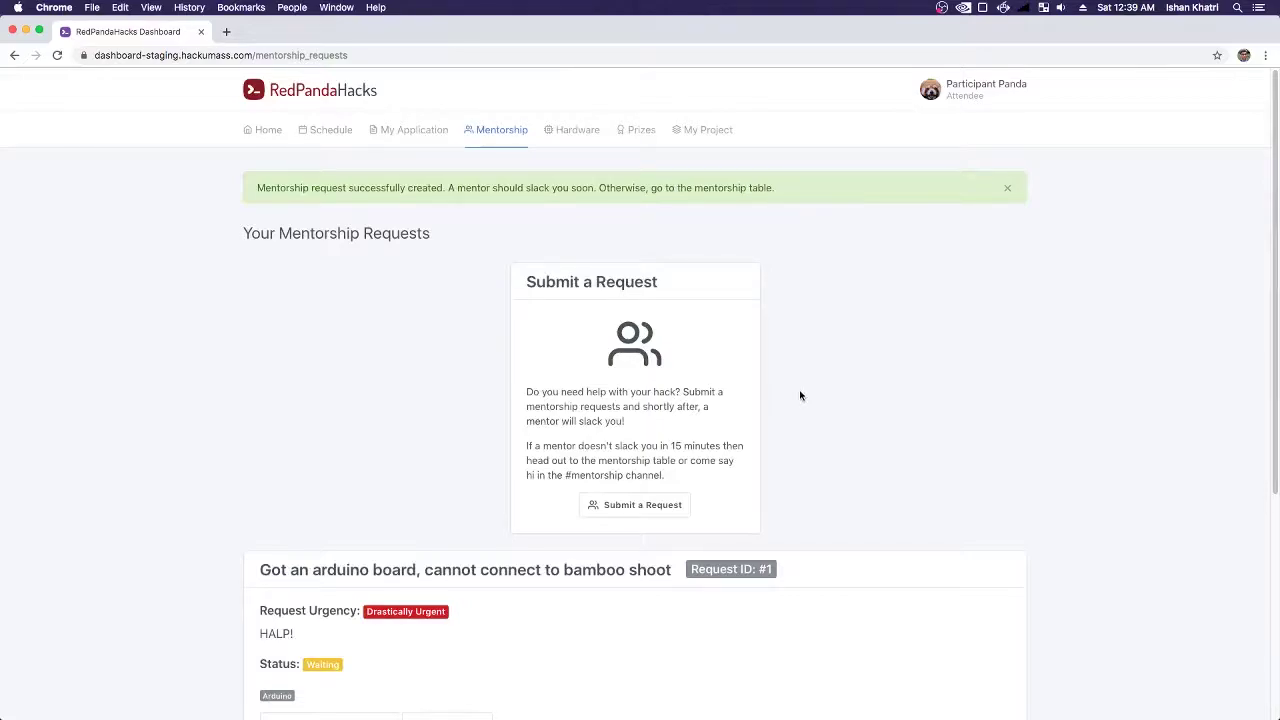
# - Reload the admin Home to confirm two waiting mentorship requests are counted
pyautogui.press('super+Tab')
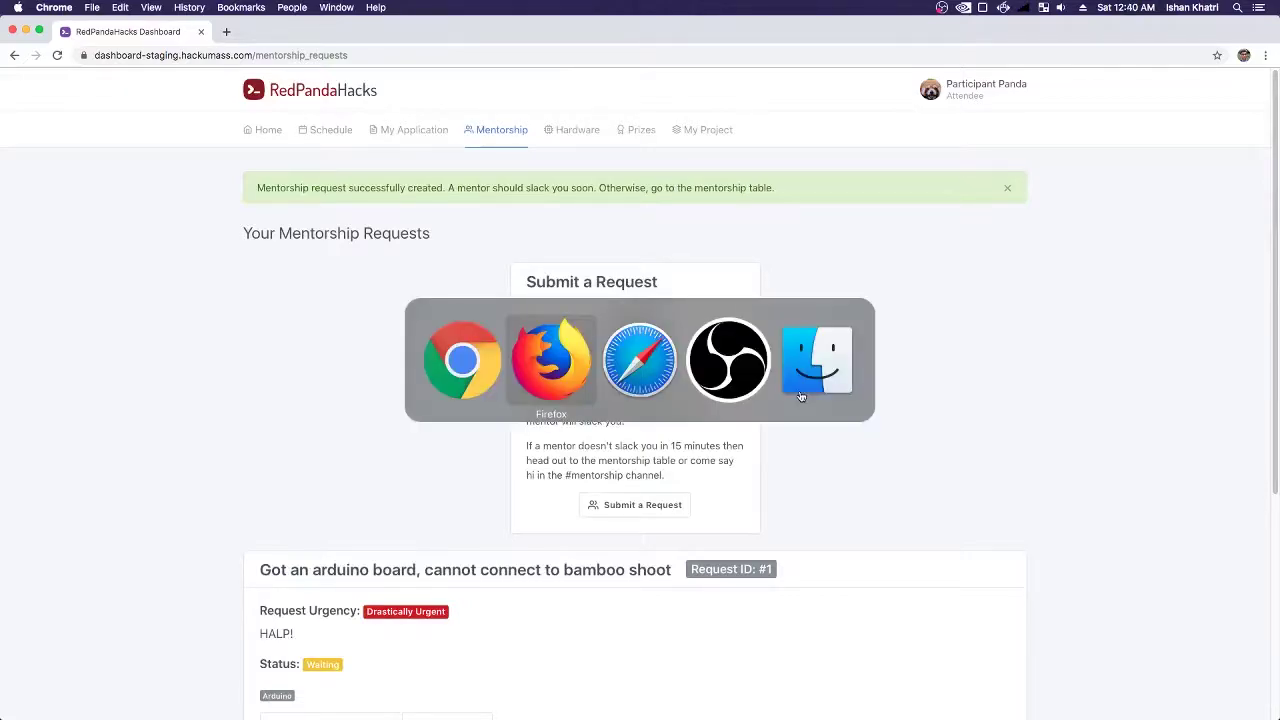
pyautogui.press('super+r')
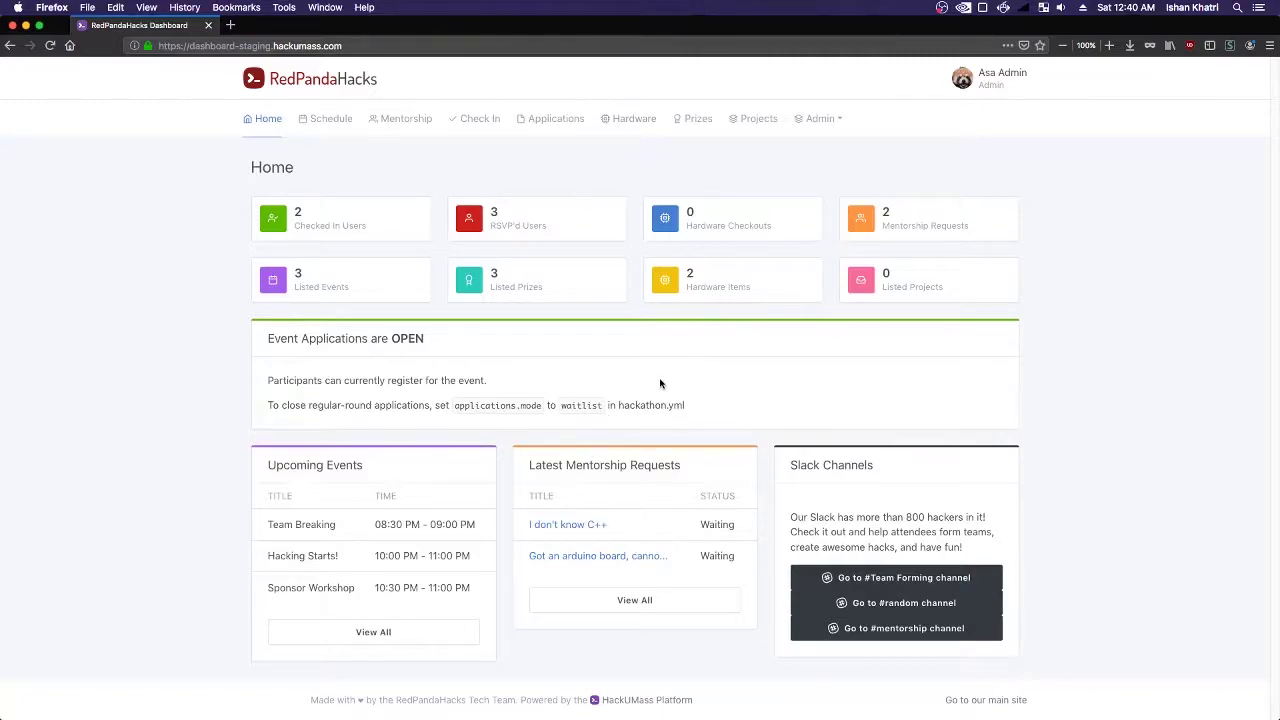
pyautogui.press('super+Tab')
pyautogui.press('super+Tab')
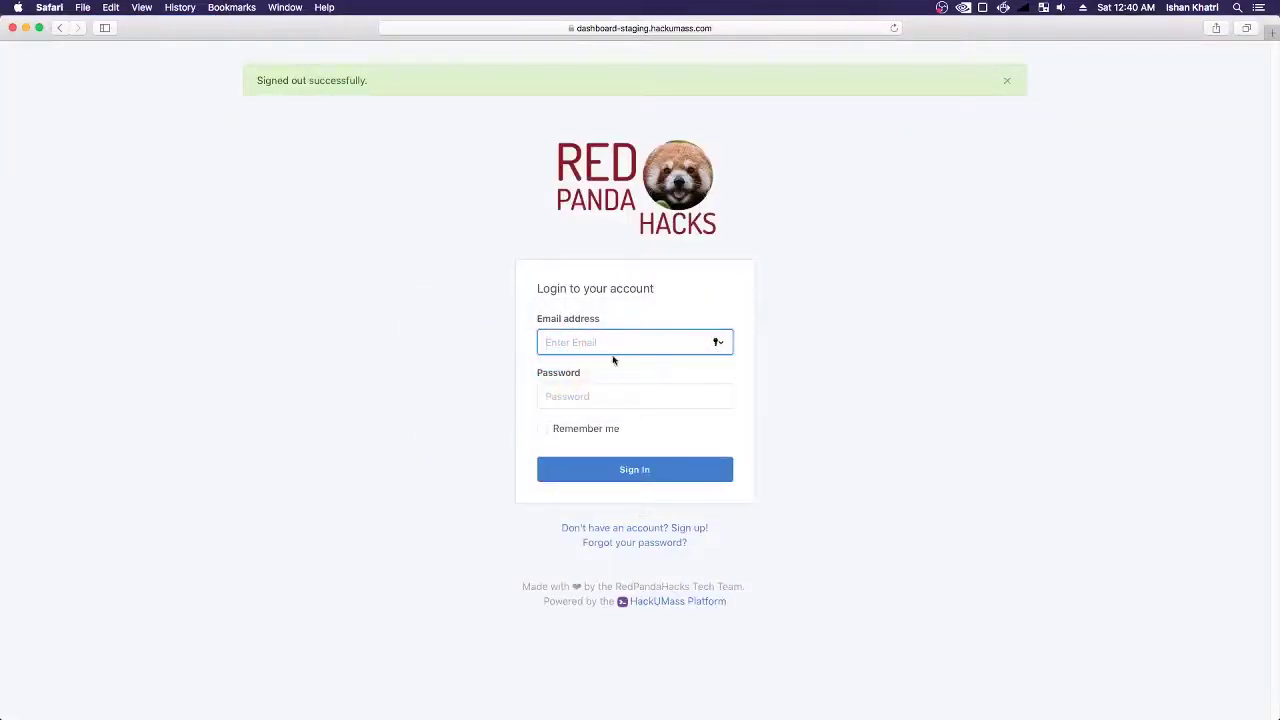
# - Sign in to the login page with the mentor account's e-mail and password
pyautogui.press('Tab')
pyautogui.click(674, 343)
pyautogui.press('Tab')
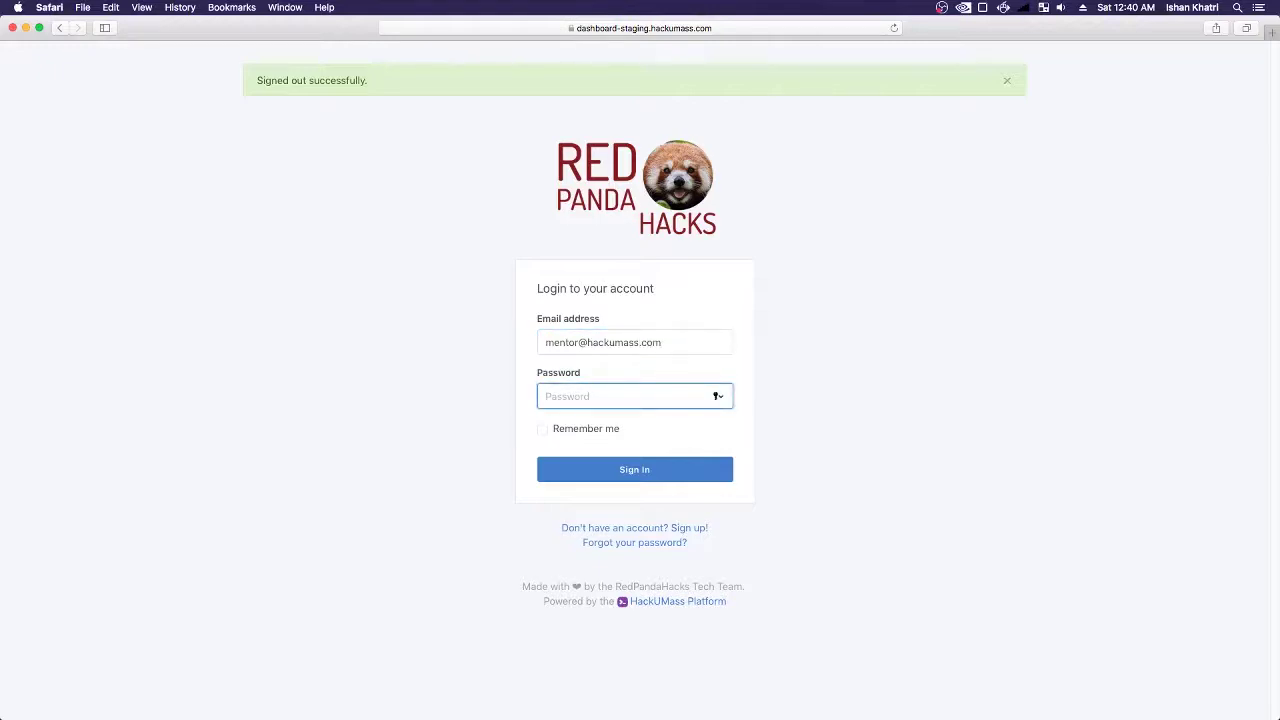
pyautogui.write('•••••')
pyautogui.press('Return')
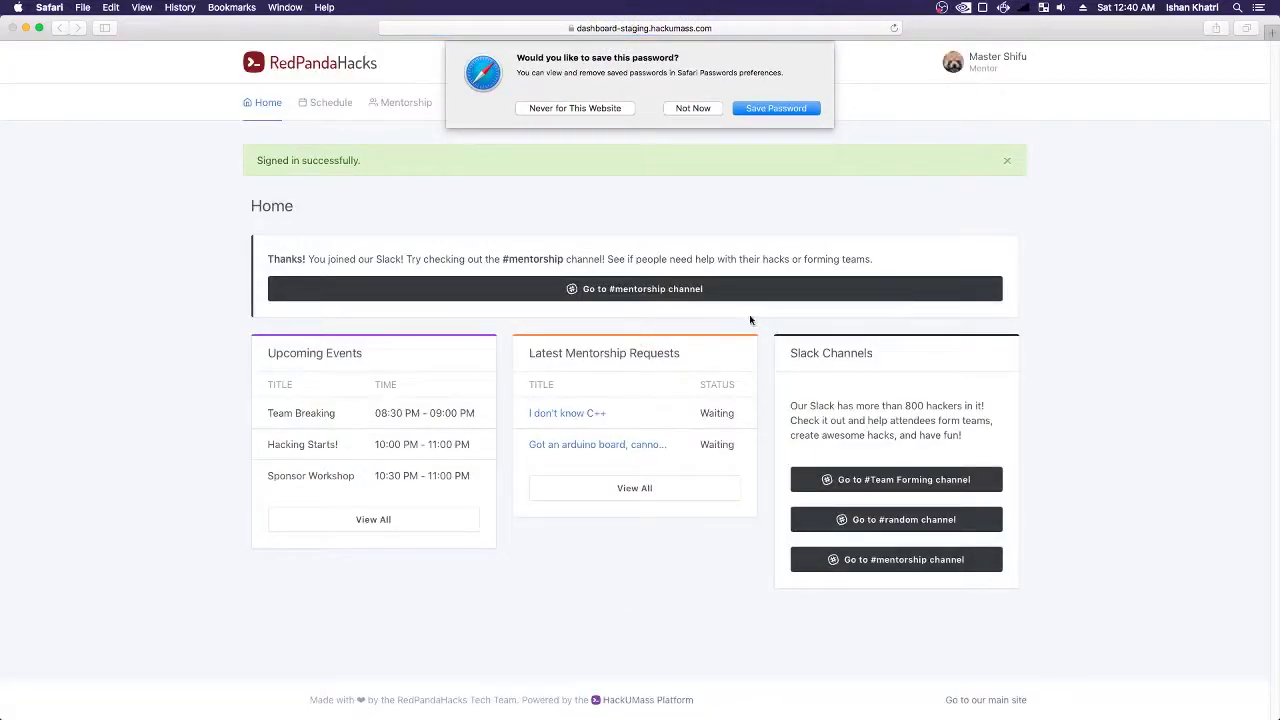
# - Decline Safari's save-password offer and close the Signed in successfully alert
pyautogui.click(693, 108)
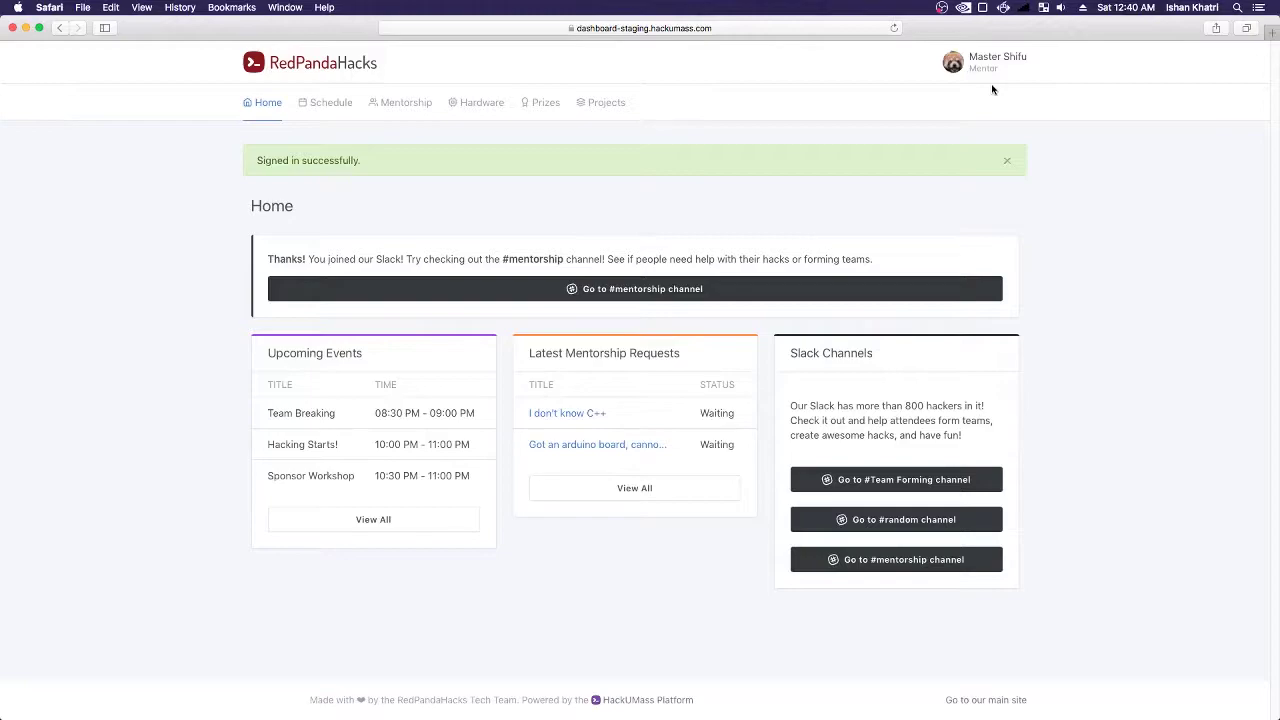
pyautogui.click(1006, 163)
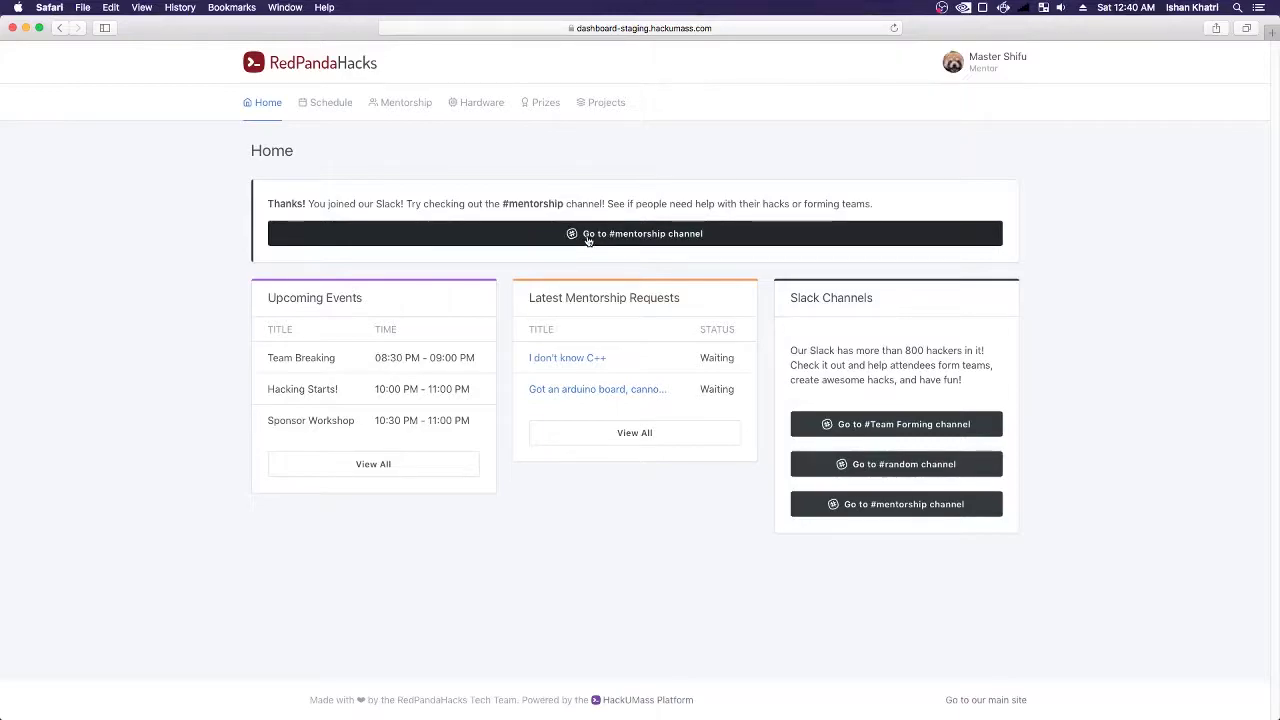
# - Browse the Schedule, Hardware, Prizes and Projects pages, ending on the Mentorship Dashboard
pyautogui.click(324, 104)
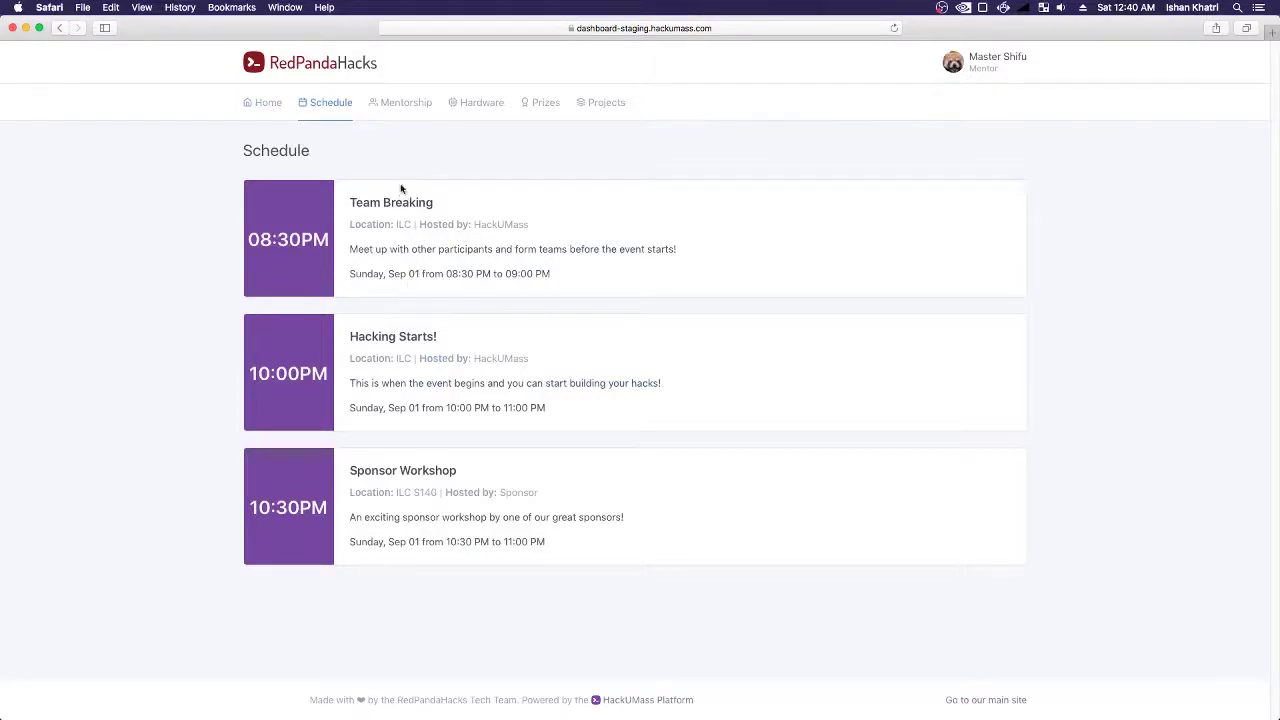
pyautogui.click(478, 105)
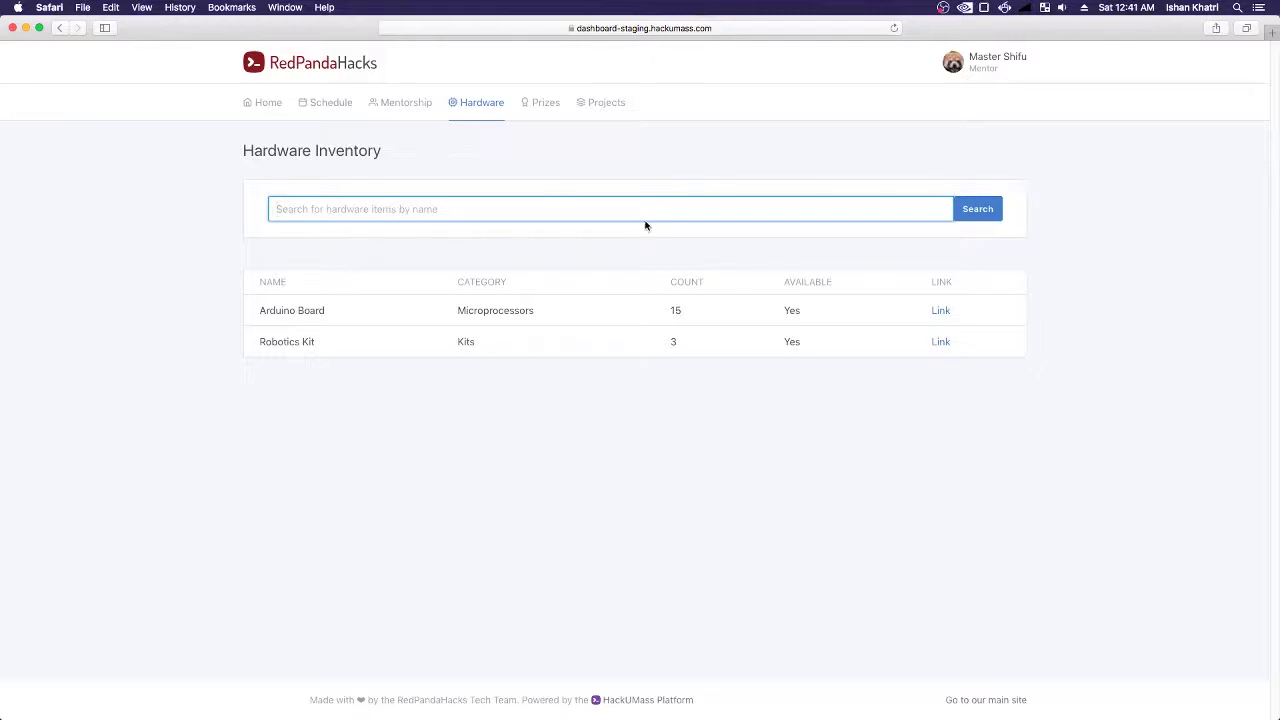
pyautogui.click(533, 106)
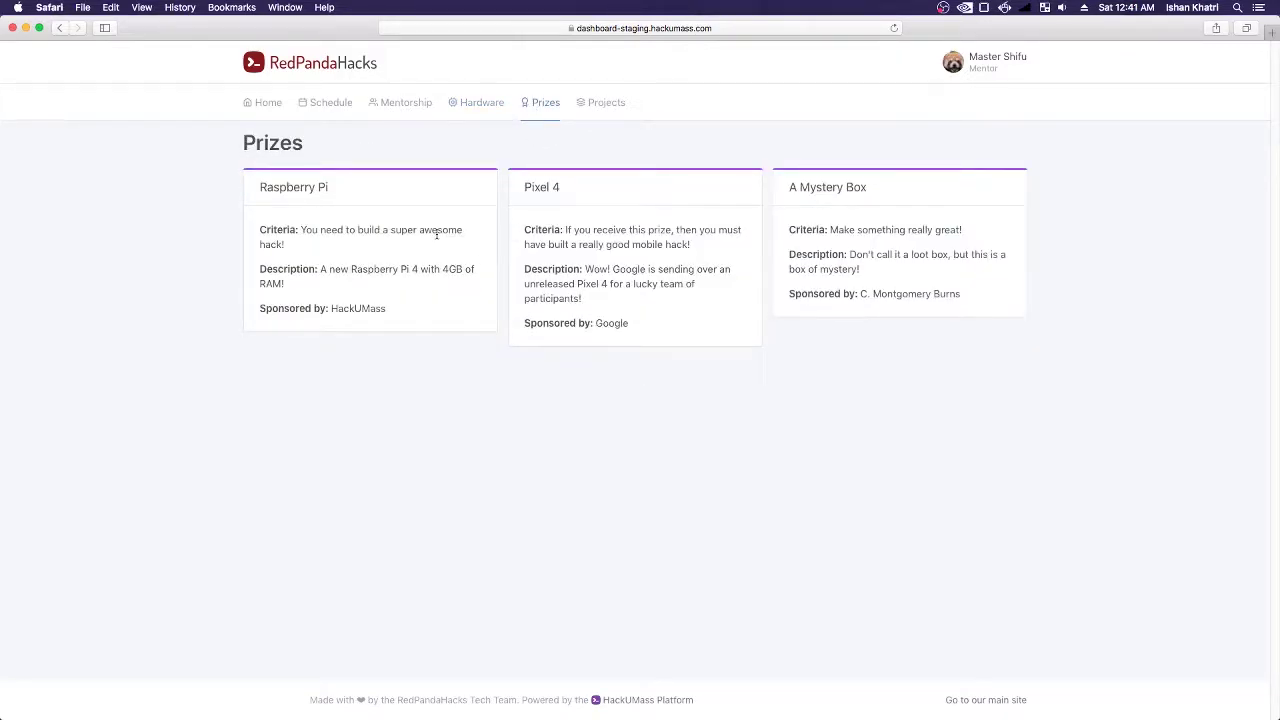
pyautogui.click(592, 104)
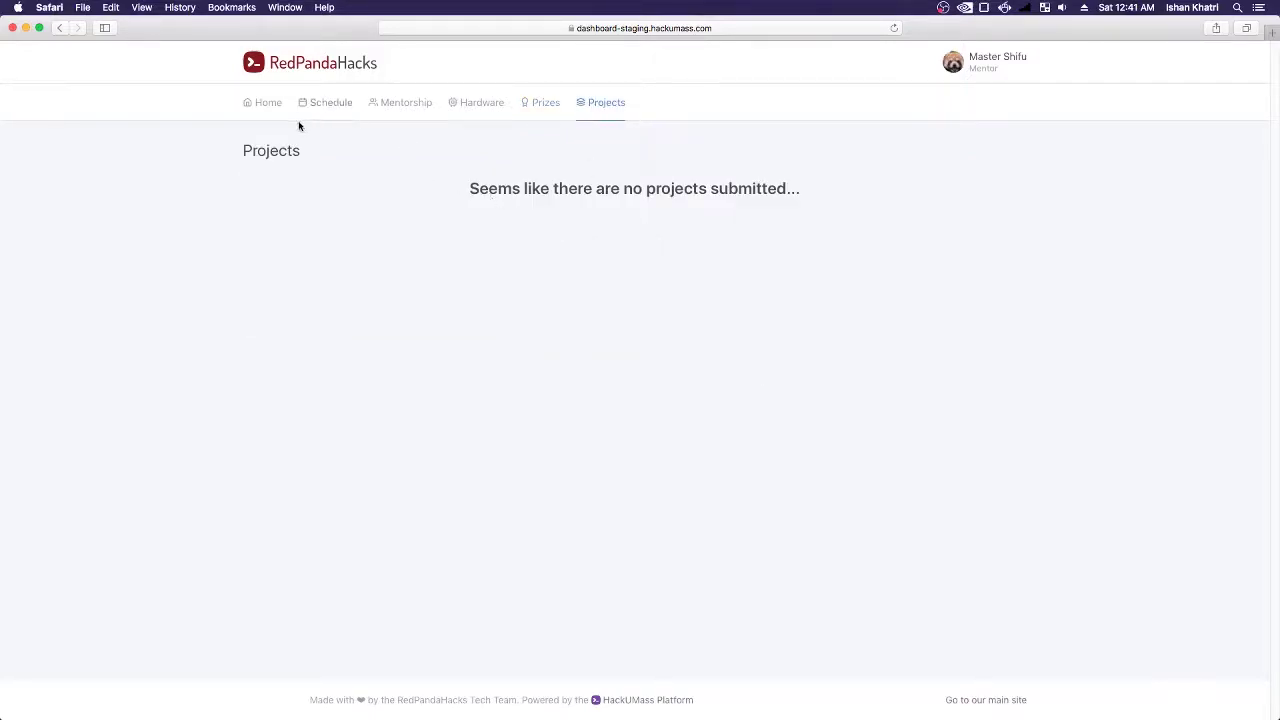
pyautogui.click(393, 108)
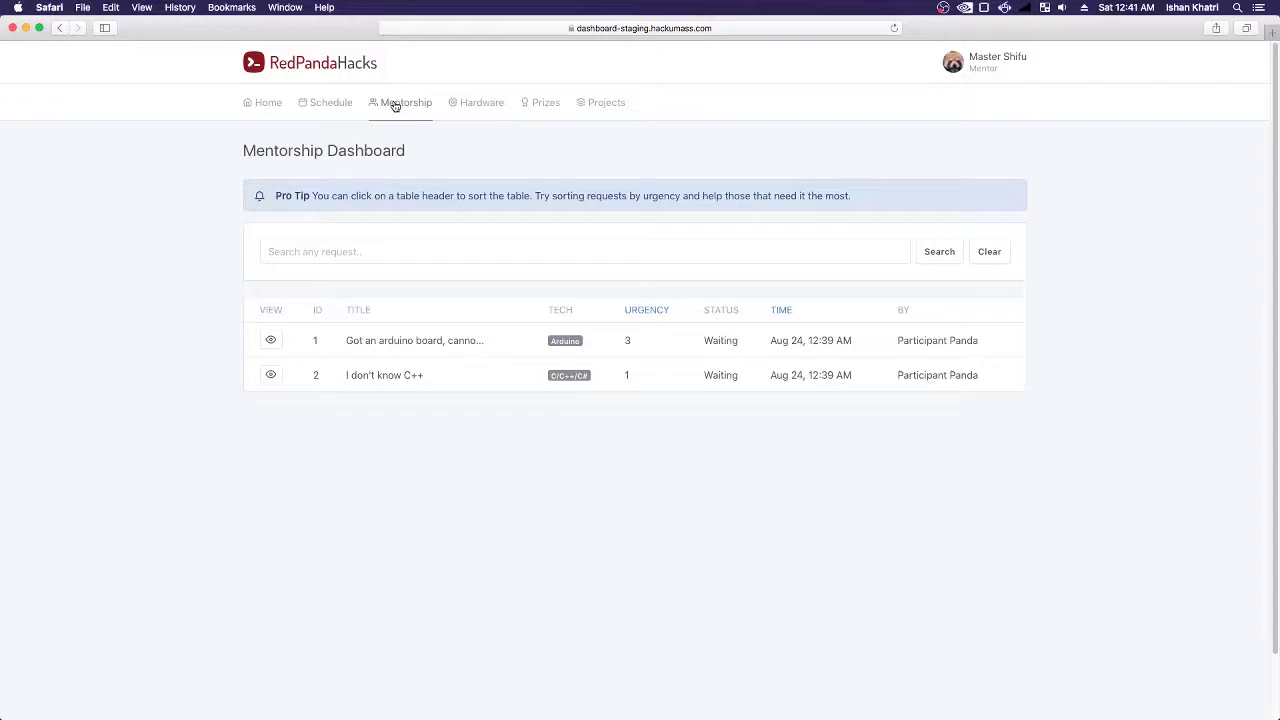
# - Search the mentorship requests for arduino, 3, 2 and 1 in turn
pyautogui.click(375, 241)
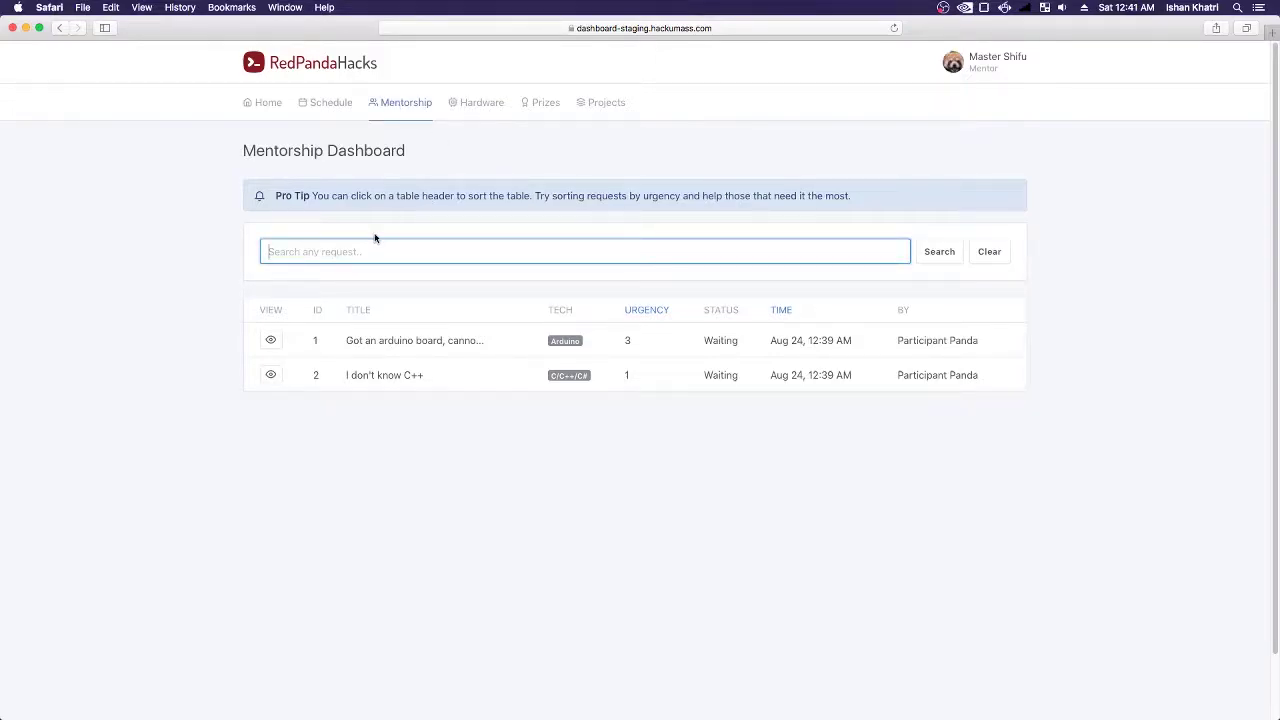
pyautogui.write('arduino')
pyautogui.press('Return')
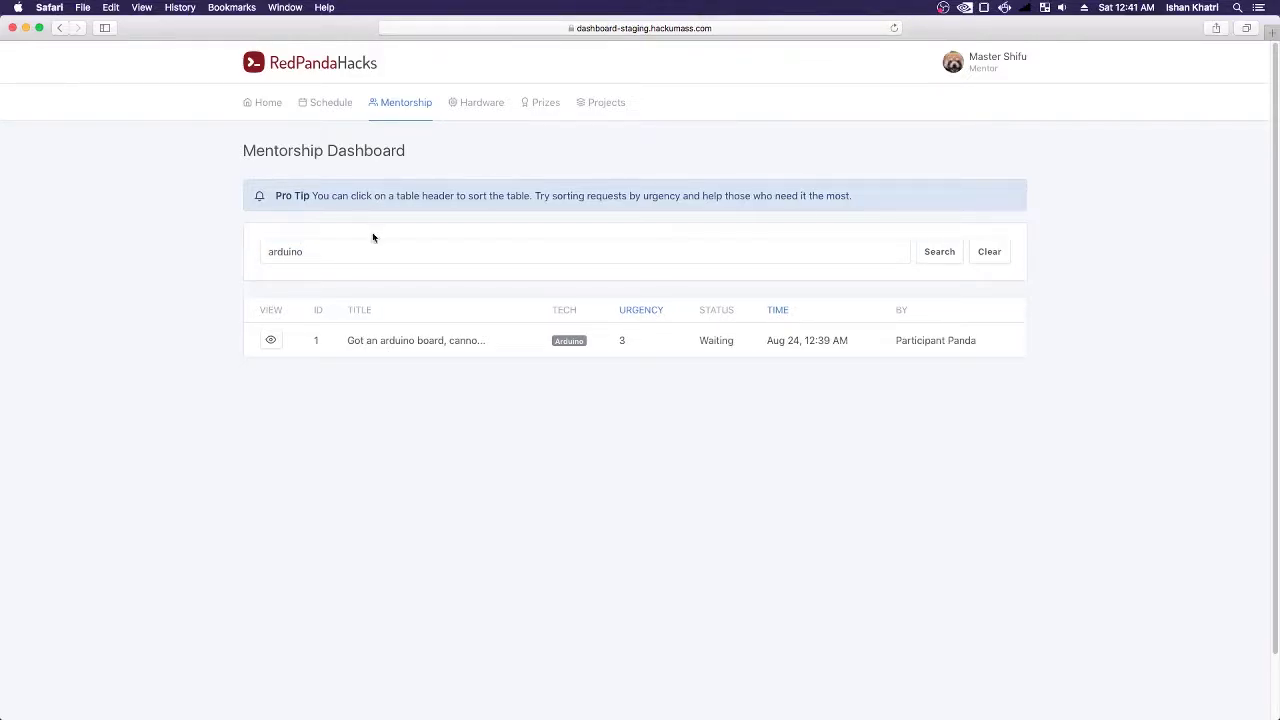
pyautogui.moveTo(314, 250); pyautogui.dragTo(170, 237)
pyautogui.write('3')
pyautogui.press('Return')
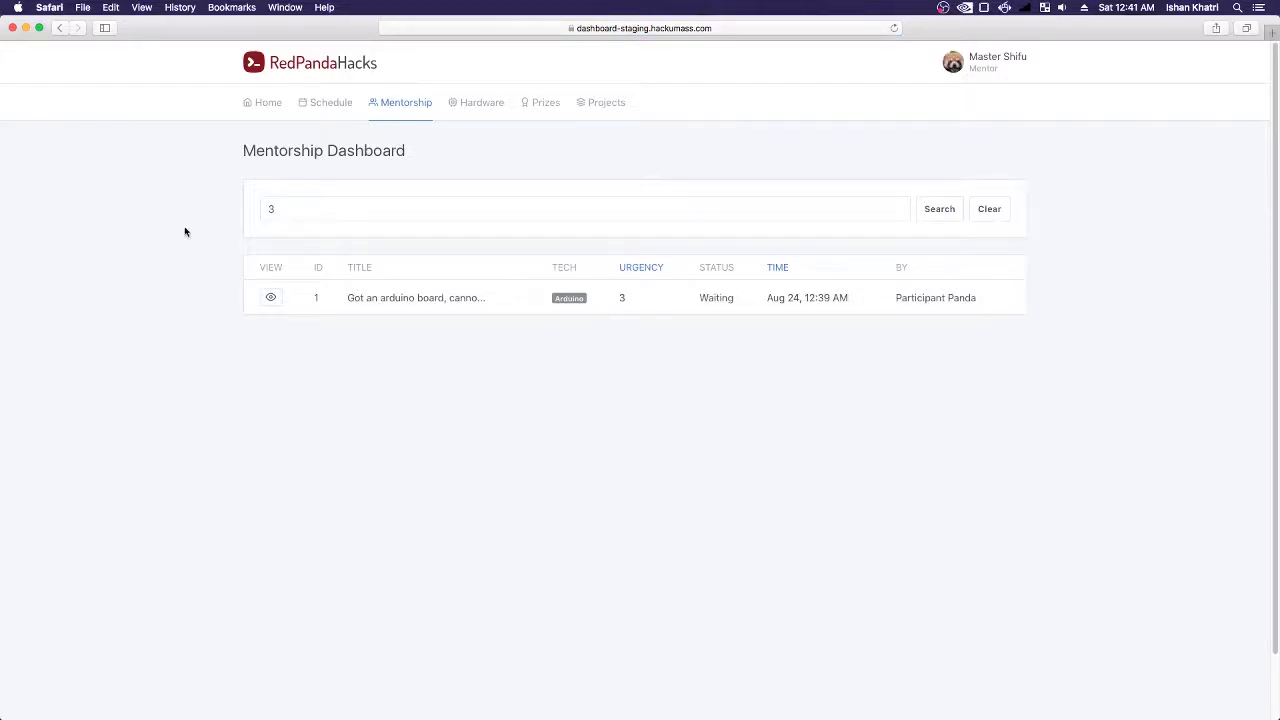
pyautogui.press('BackSpace')
pyautogui.write('2')
pyautogui.press('Return')
pyautogui.moveTo(327, 259); pyautogui.dragTo(230, 252)
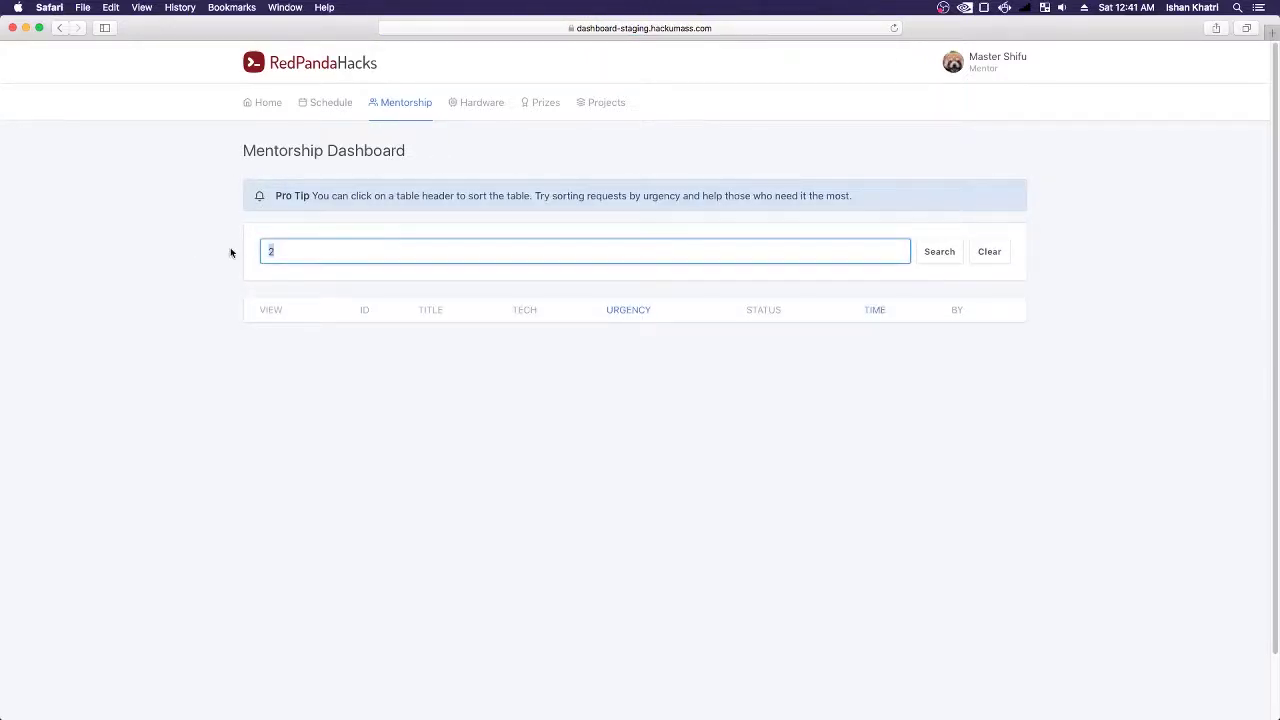
pyautogui.press('Return')
# - Reset the request table and sort it by time and by urgency in both orders
pyautogui.click(600, 268)
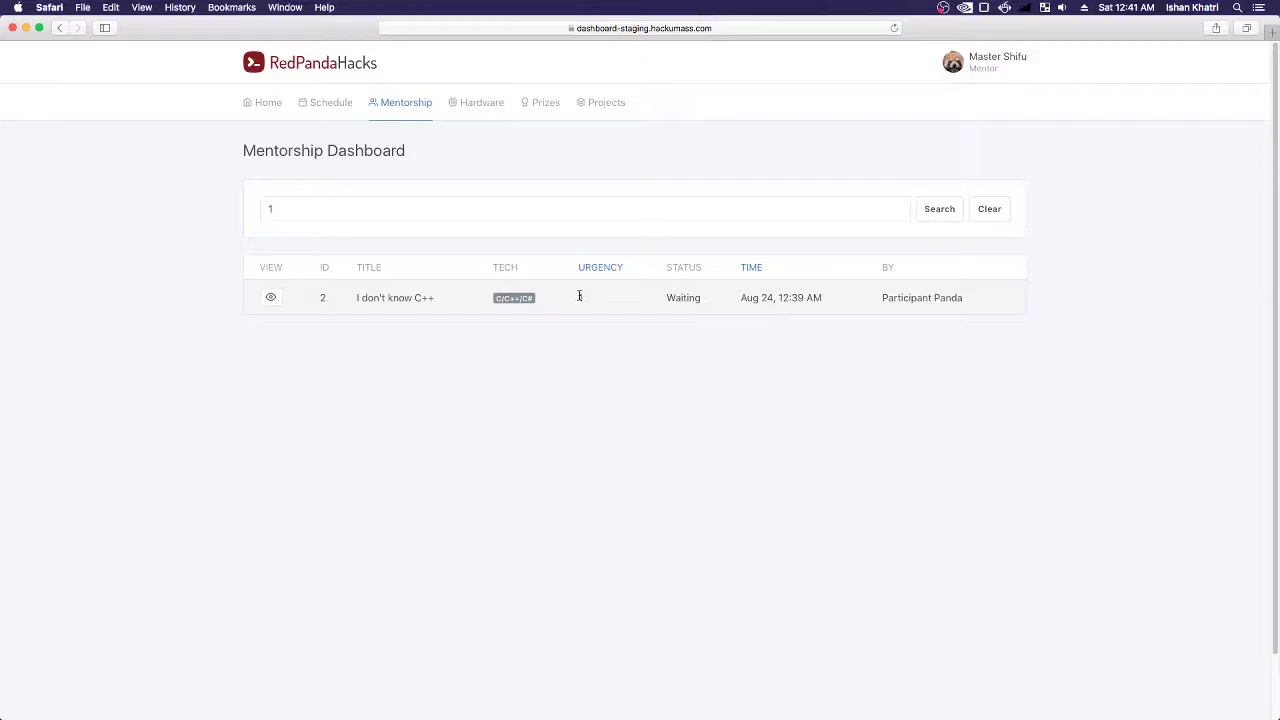
pyautogui.click(755, 270)
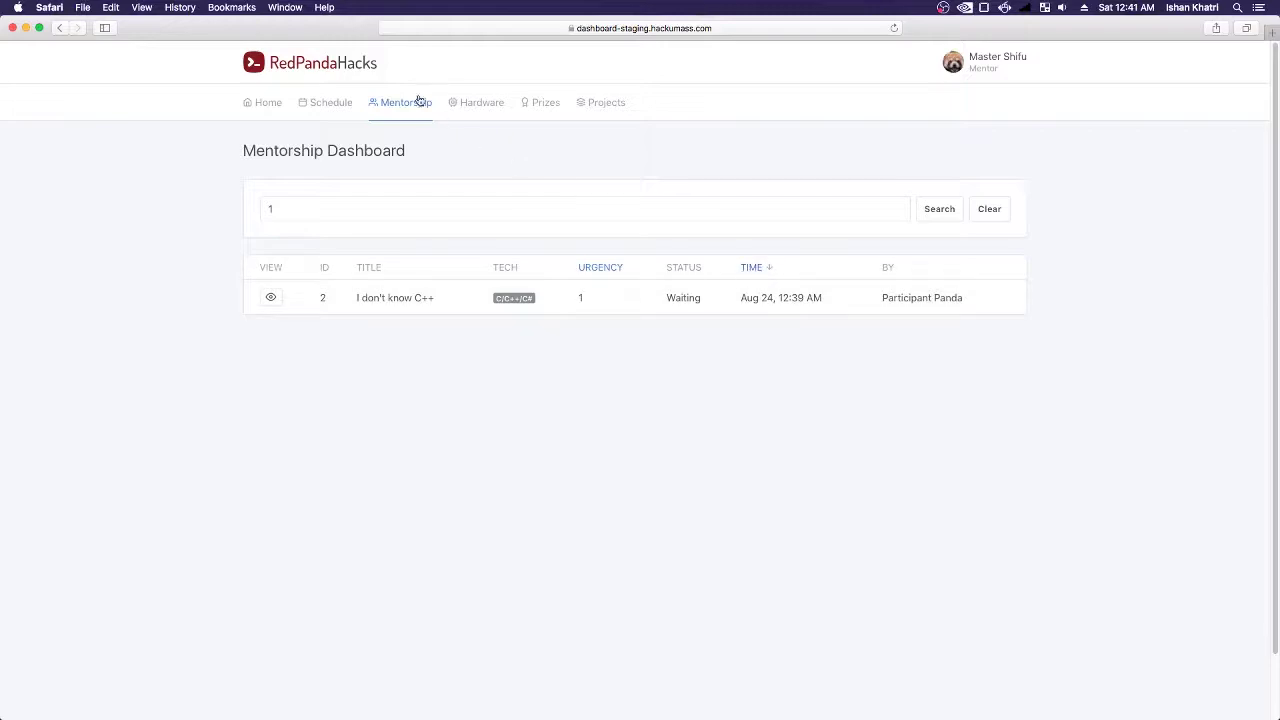
pyautogui.click(408, 103)
pyautogui.click(784, 311)
pyautogui.click(785, 313)
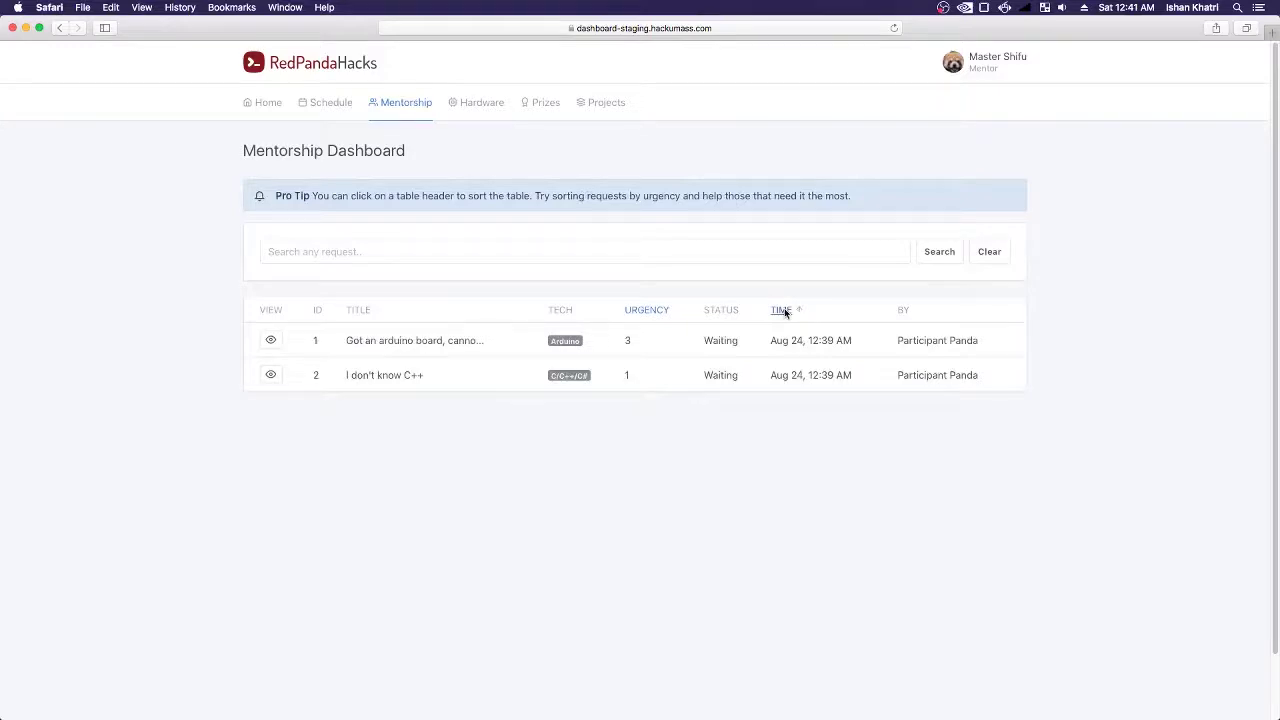
pyautogui.click(656, 313)
pyautogui.click(654, 313)
pyautogui.click(654, 313)
pyautogui.click(654, 313)
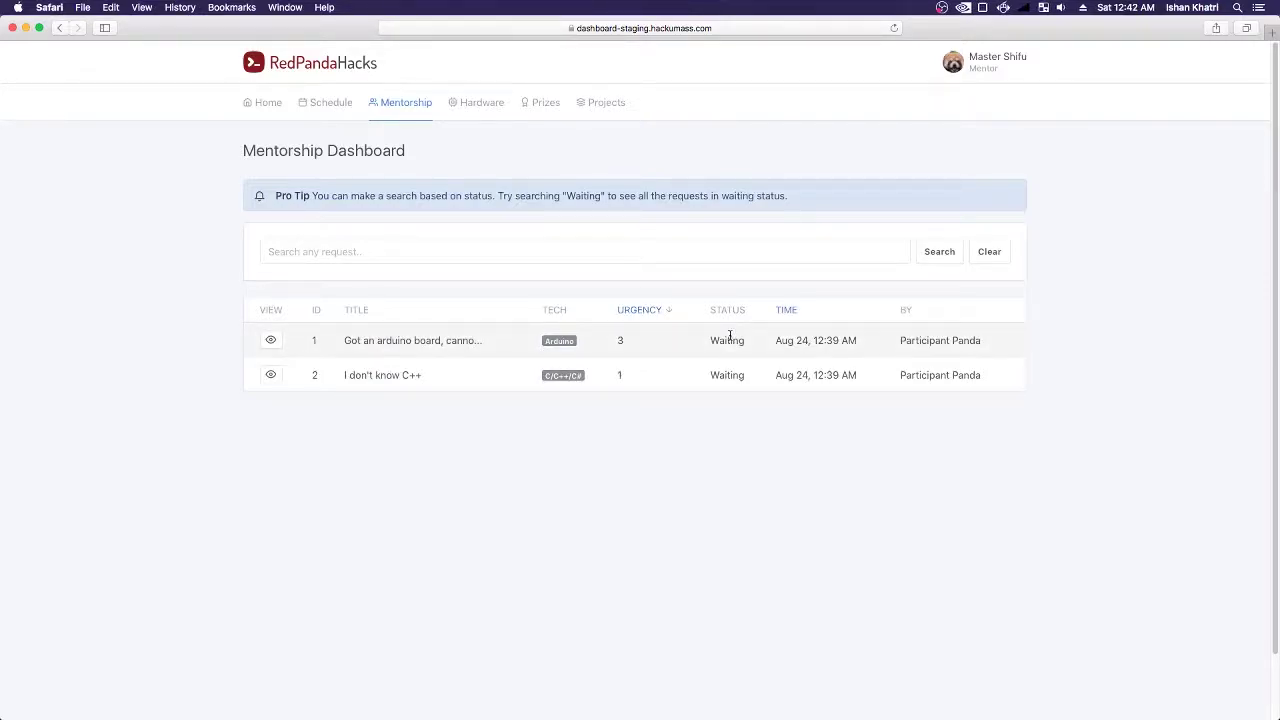
# - Filter the requests with a "waiting" search, still showing #1 and #2
pyautogui.click(397, 259)
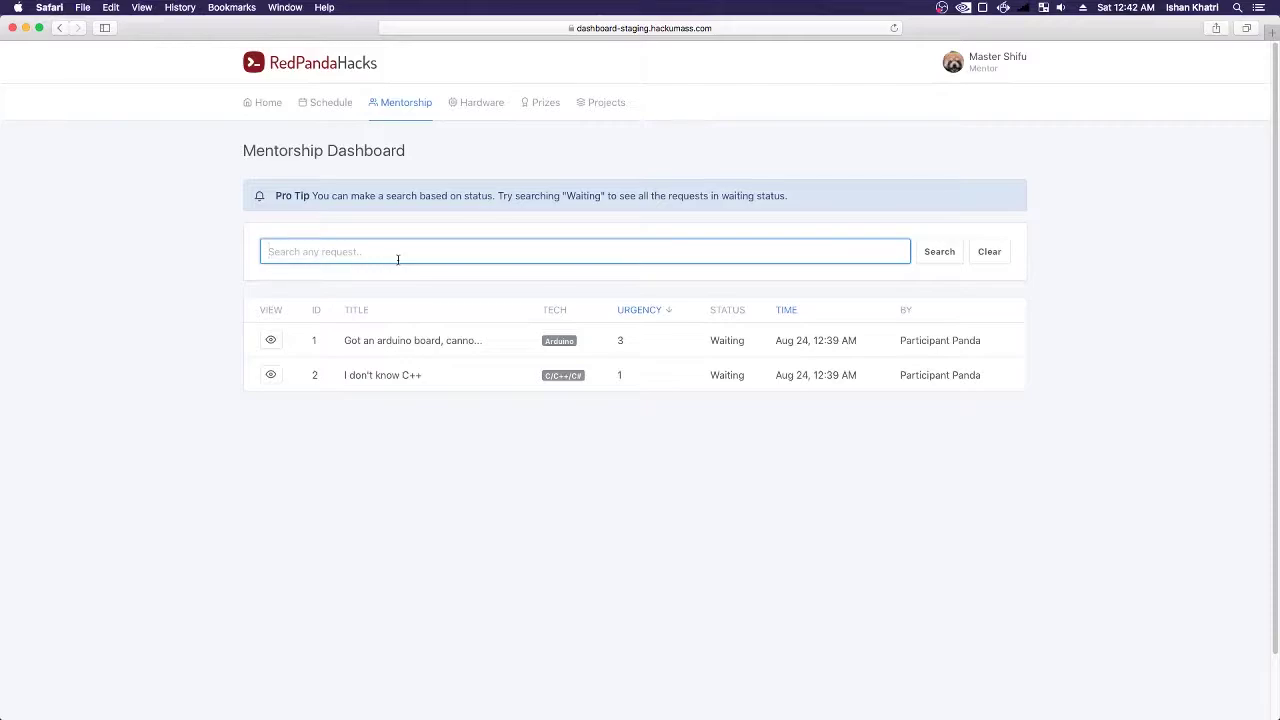
pyautogui.write('wat')
pyautogui.write('iting')
pyautogui.press('Return')
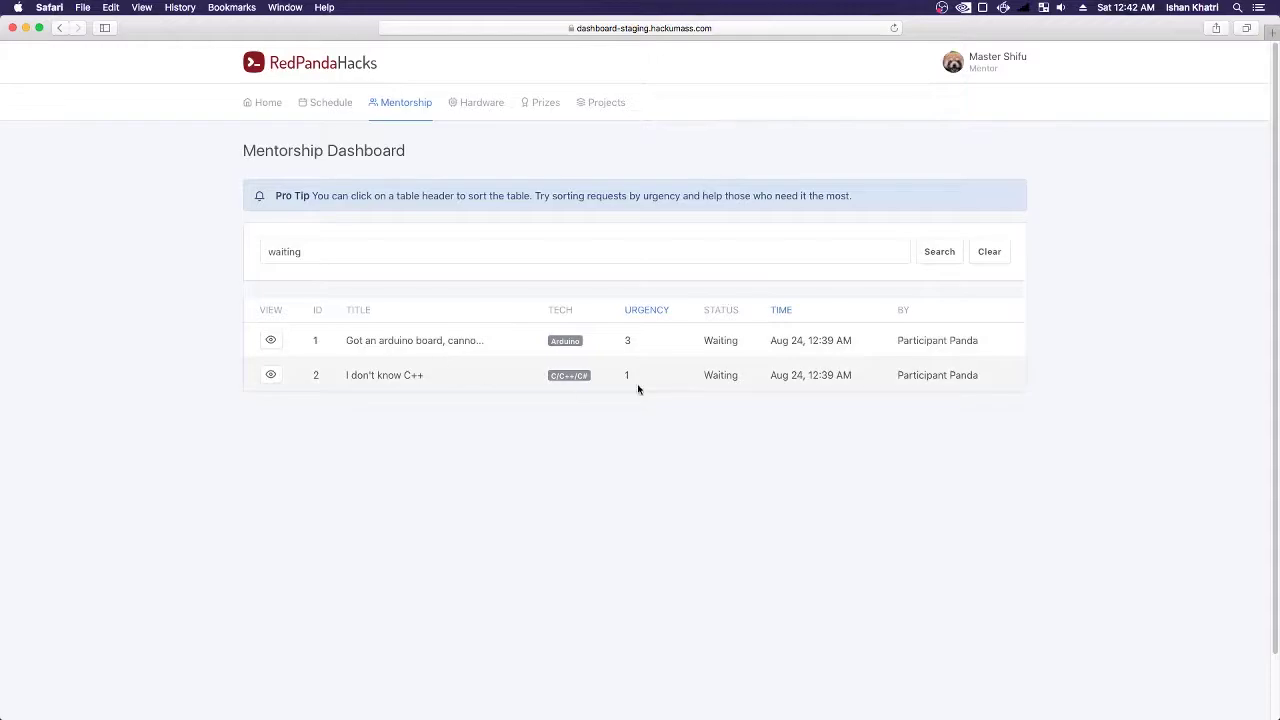
# - Open request #1, review its details and screenshot, and mark it Resolved
pyautogui.click(270, 340)
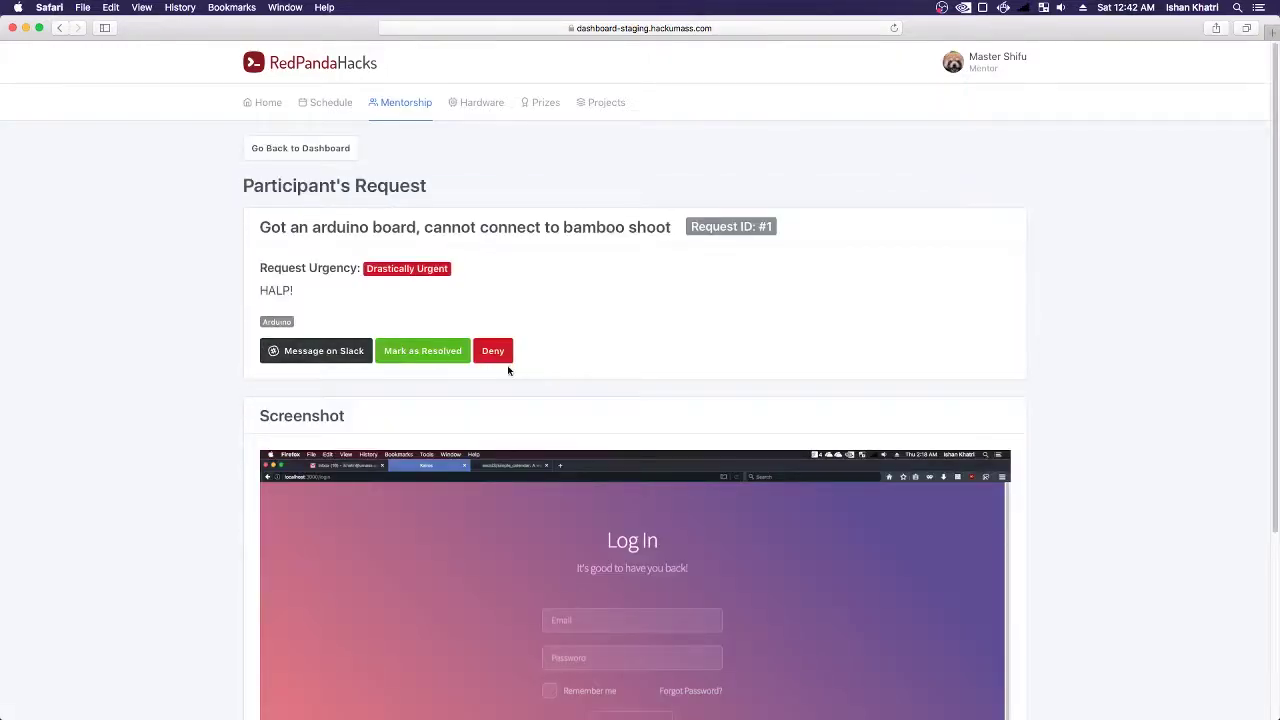
pyautogui.moveTo(686, 229); pyautogui.dragTo(328, 224)
pyautogui.click(328, 224)
pyautogui.scroll(-5, 620, 300)
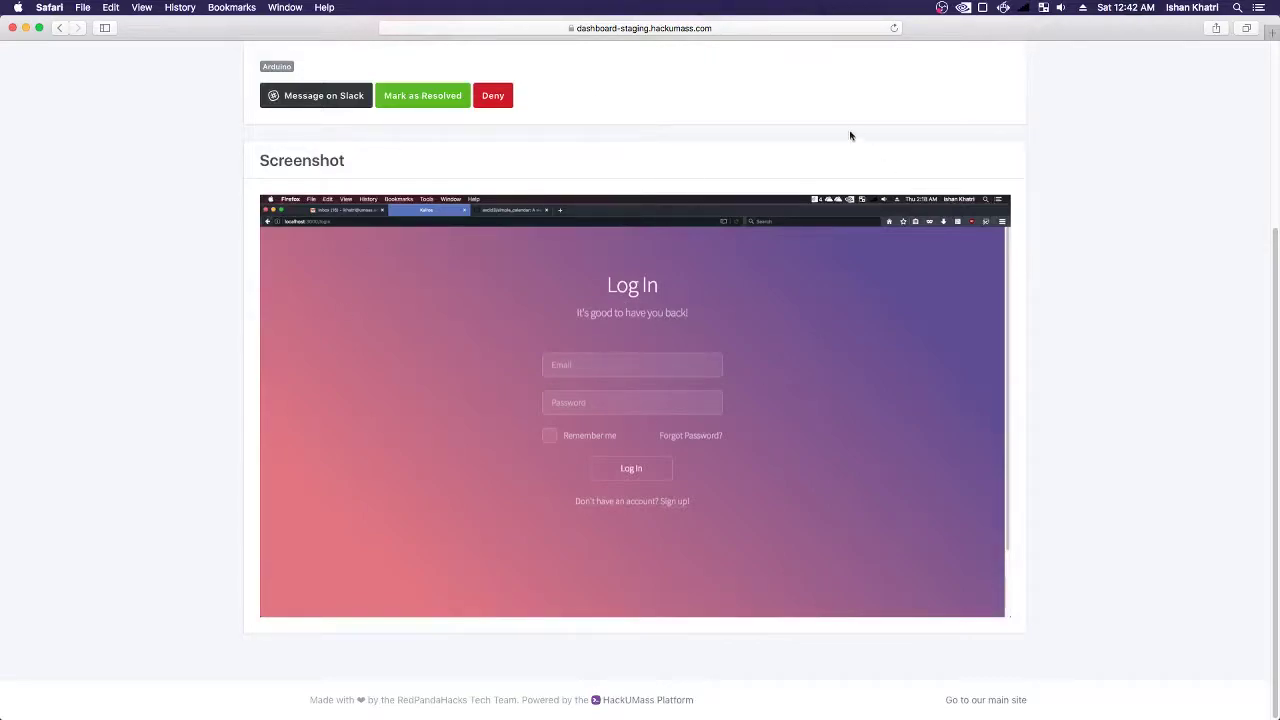
pyautogui.scroll(5, 911, 446)
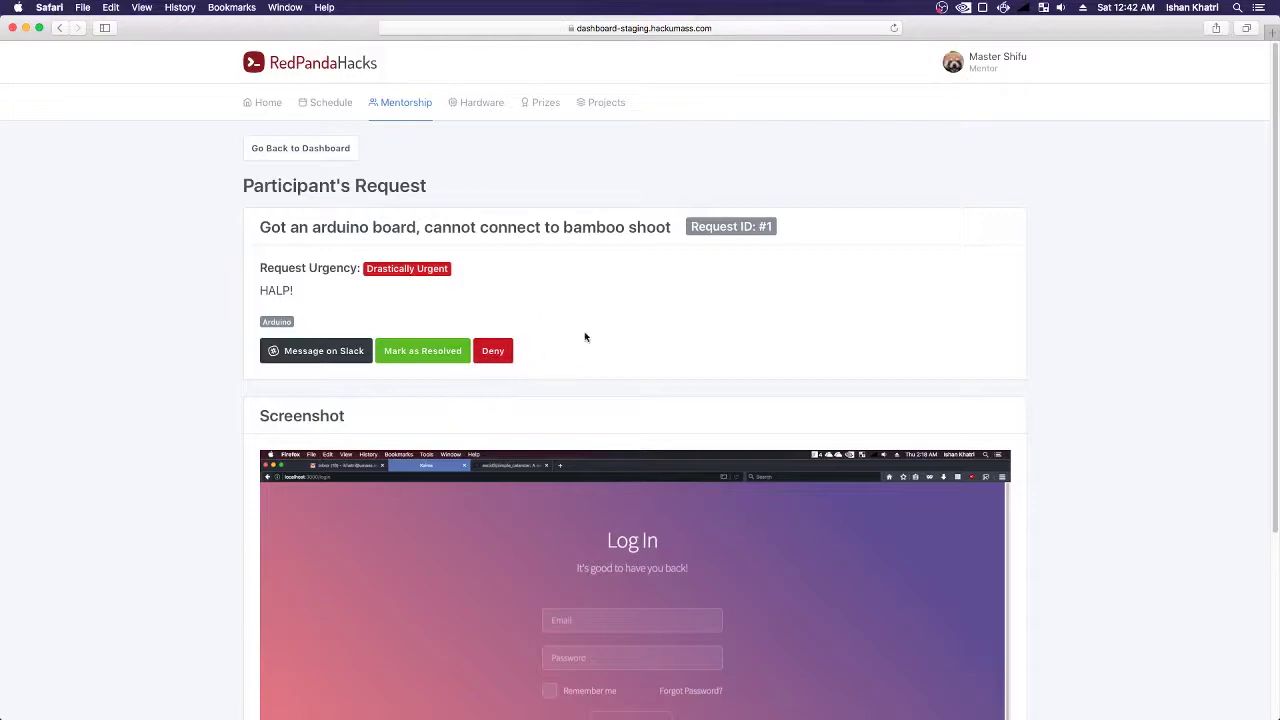
pyautogui.scroll(-3, 603, 337)
pyautogui.scroll(3, 603, 337)
pyautogui.click(412, 351)
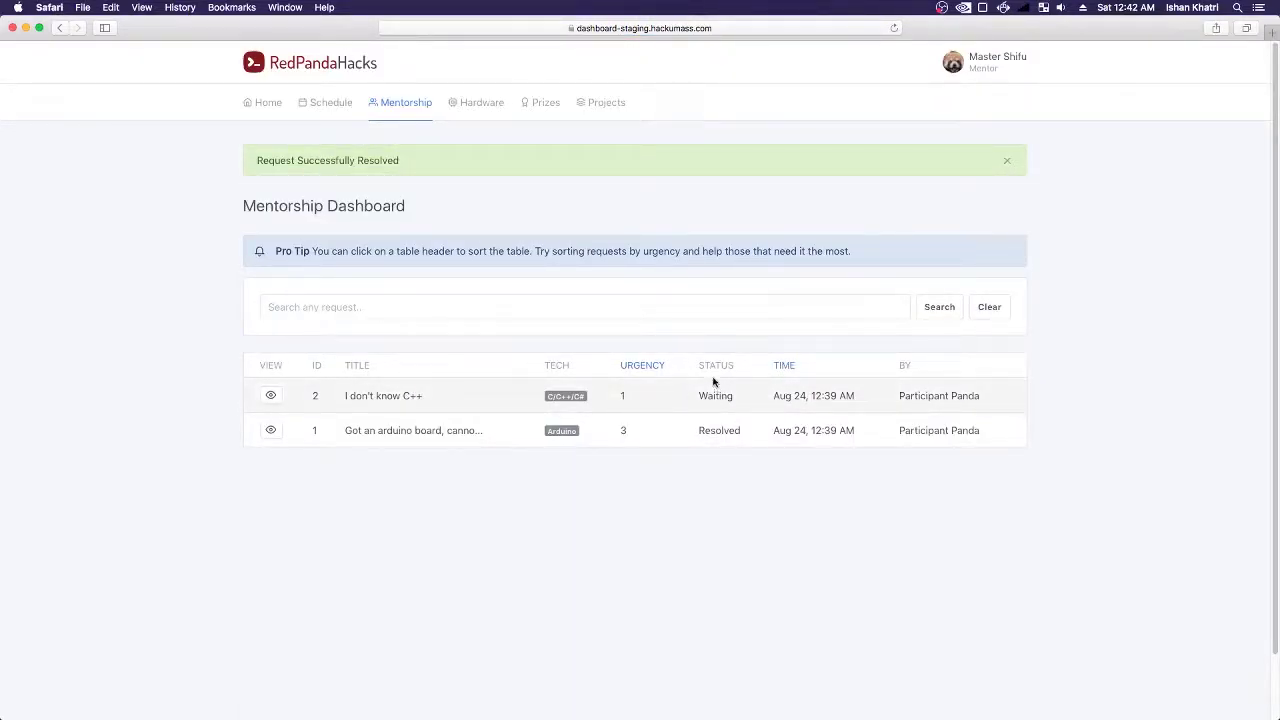
# - Search the requests for "waiting", leaving only the C++ request listed
pyautogui.moveTo(698, 431); pyautogui.dragTo(746, 431)
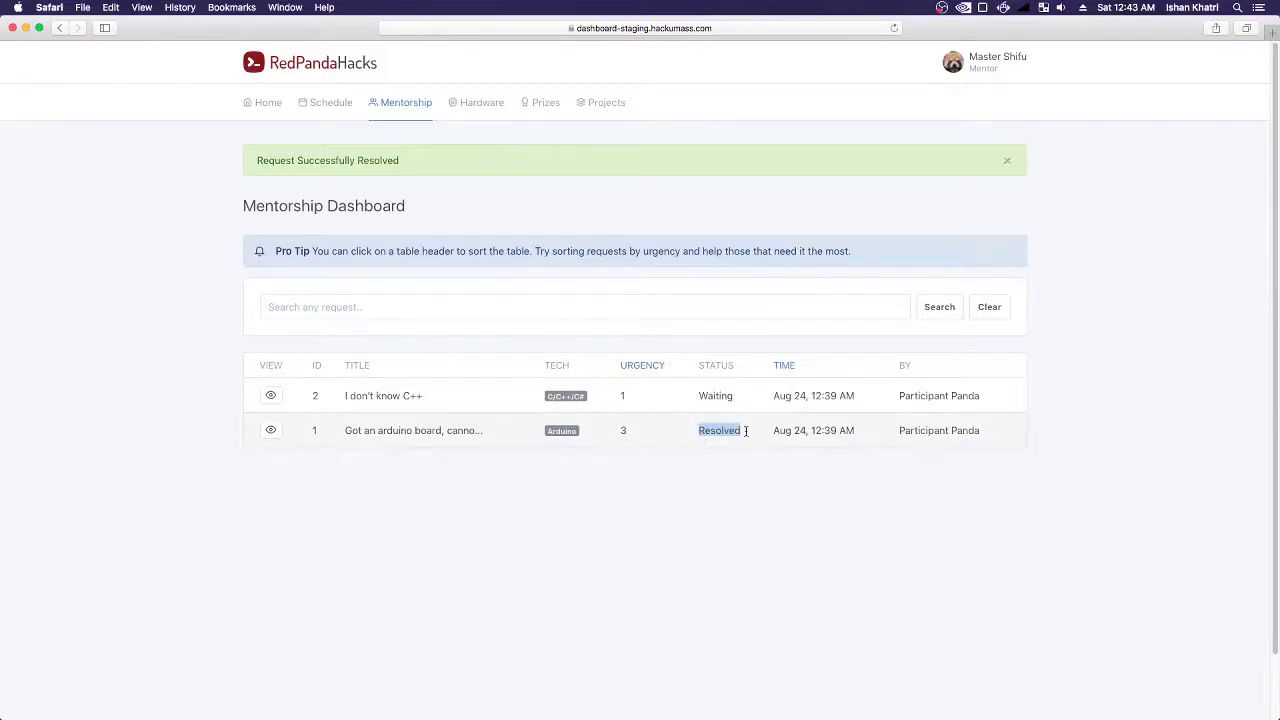
pyautogui.click(746, 431)
pyautogui.click(576, 296)
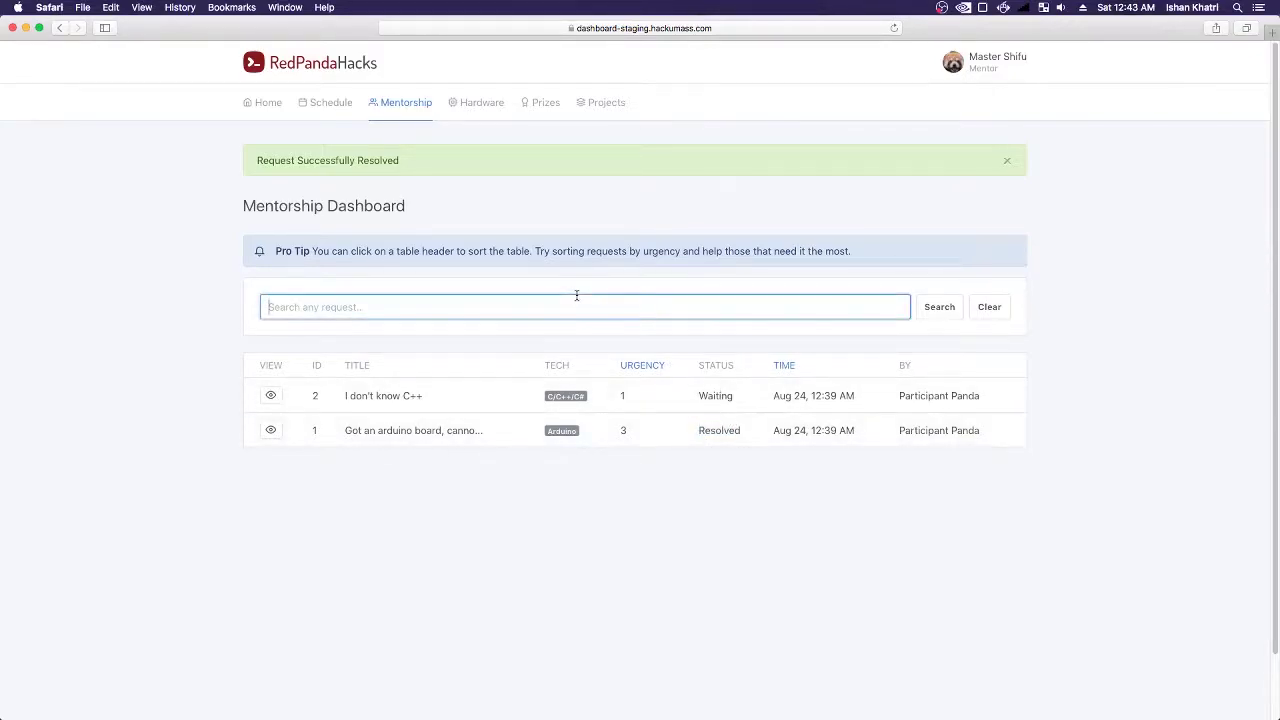
pyautogui.write('waiting')
pyautogui.press('Return')
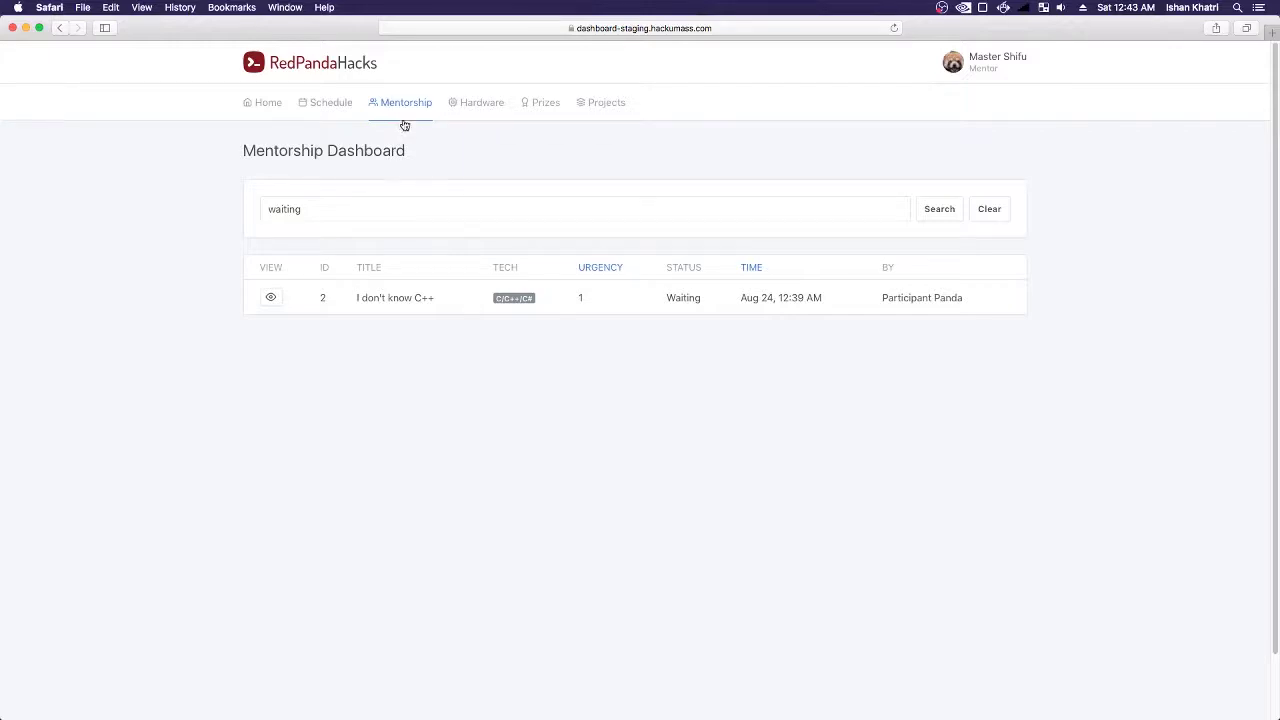
pyautogui.click(355, 203)
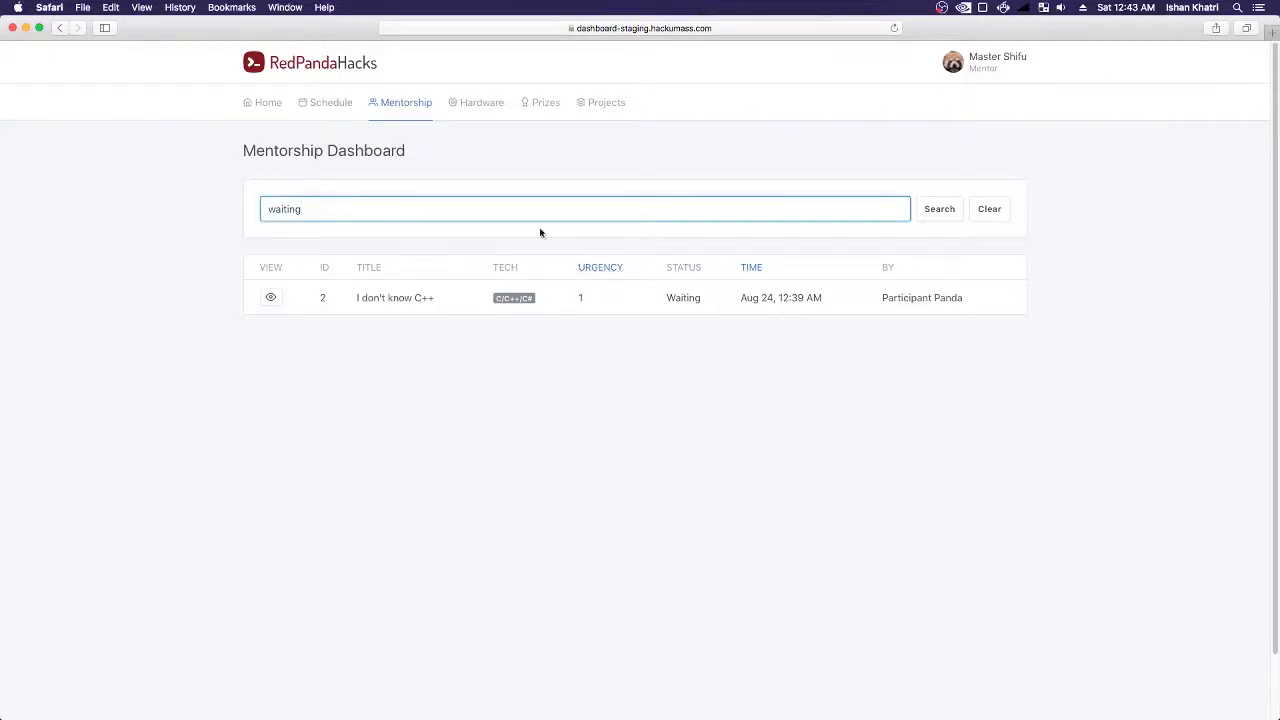
# - Reset the Mentorship table showing all requests and sort by urgency and time
pyautogui.click(386, 103)
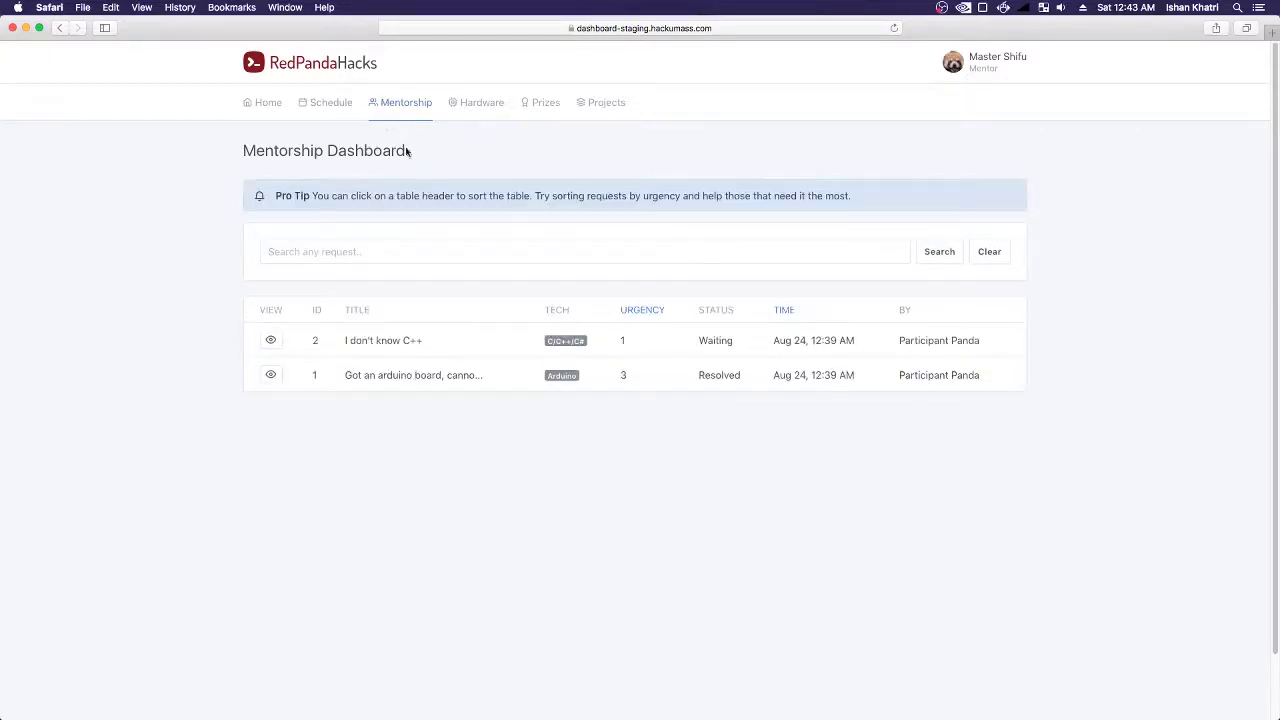
pyautogui.click(365, 251)
pyautogui.click(632, 312)
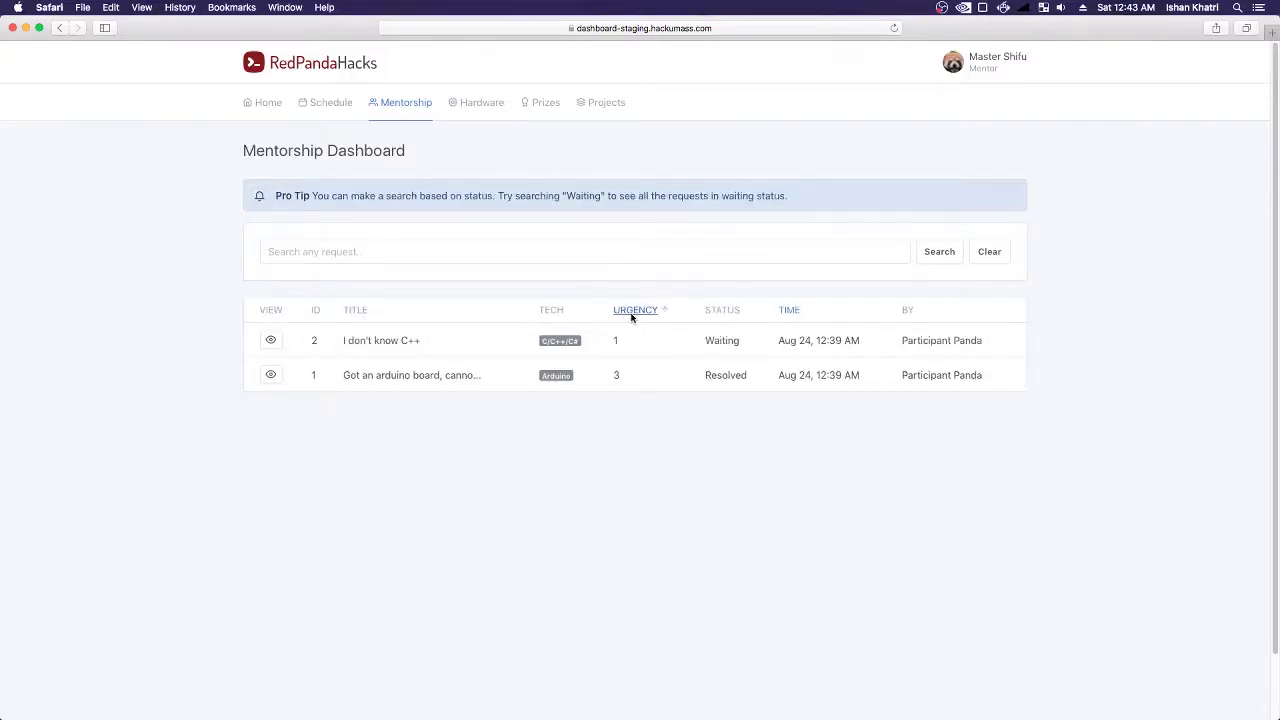
pyautogui.click(787, 310)
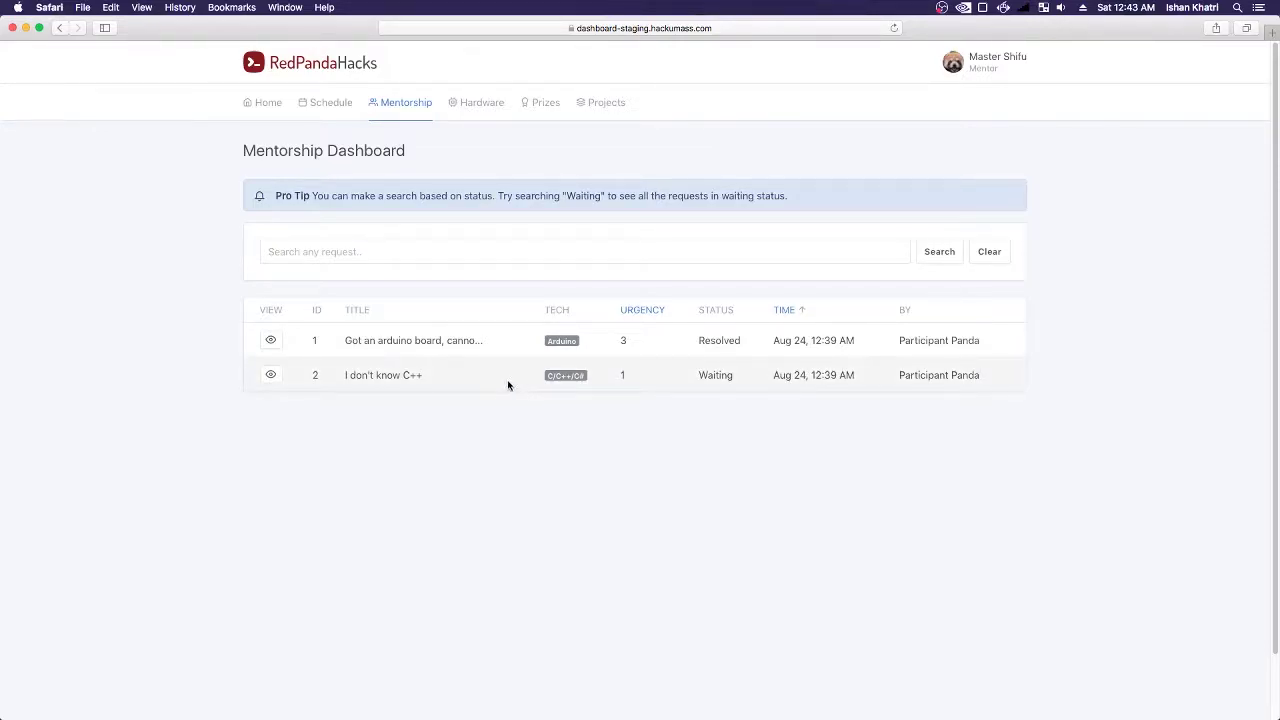
pyautogui.press('super+Tab')
pyautogui.press('super+Tab')
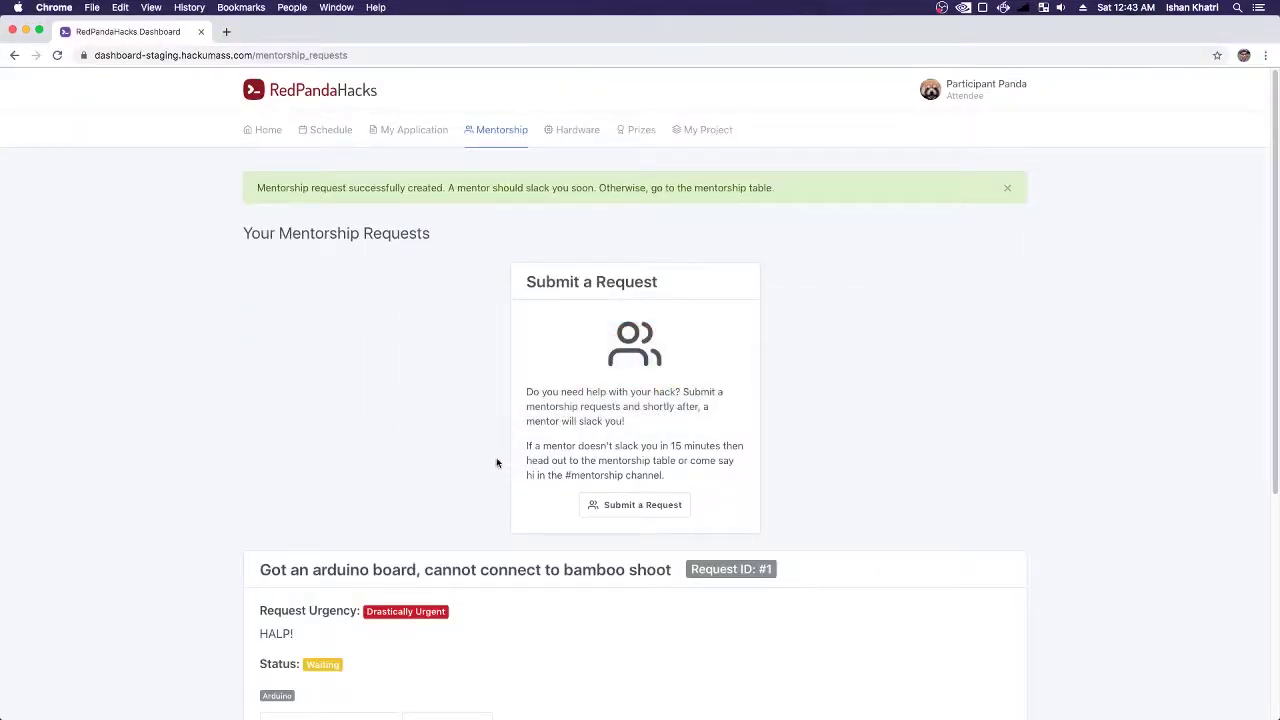
# - Resolve "I don't know C++" from the participant page with "Never mind, I figured it out!"
pyautogui.click(57, 55)
pyautogui.scroll(-3, 480, 320)
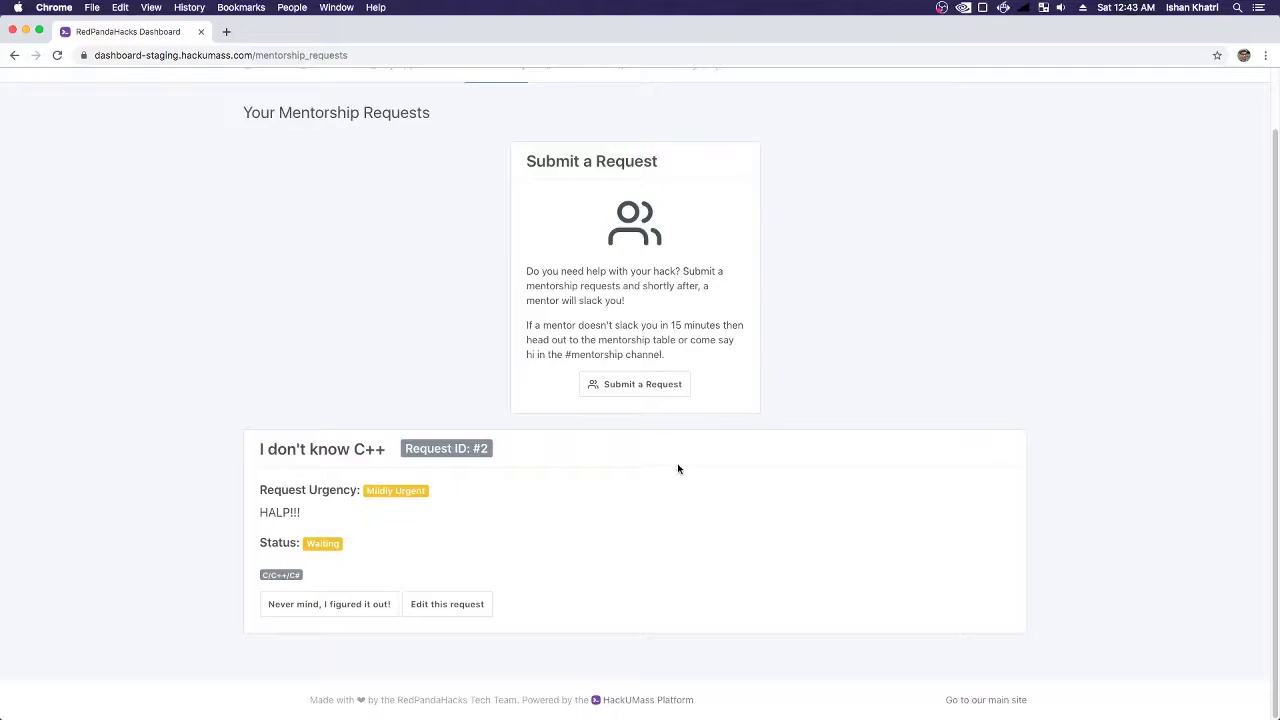
pyautogui.scroll(1, 670, 467)
pyautogui.scroll(-1, 660, 480)
pyautogui.moveTo(356, 446); pyautogui.dragTo(420, 458)
pyautogui.click(396, 462)
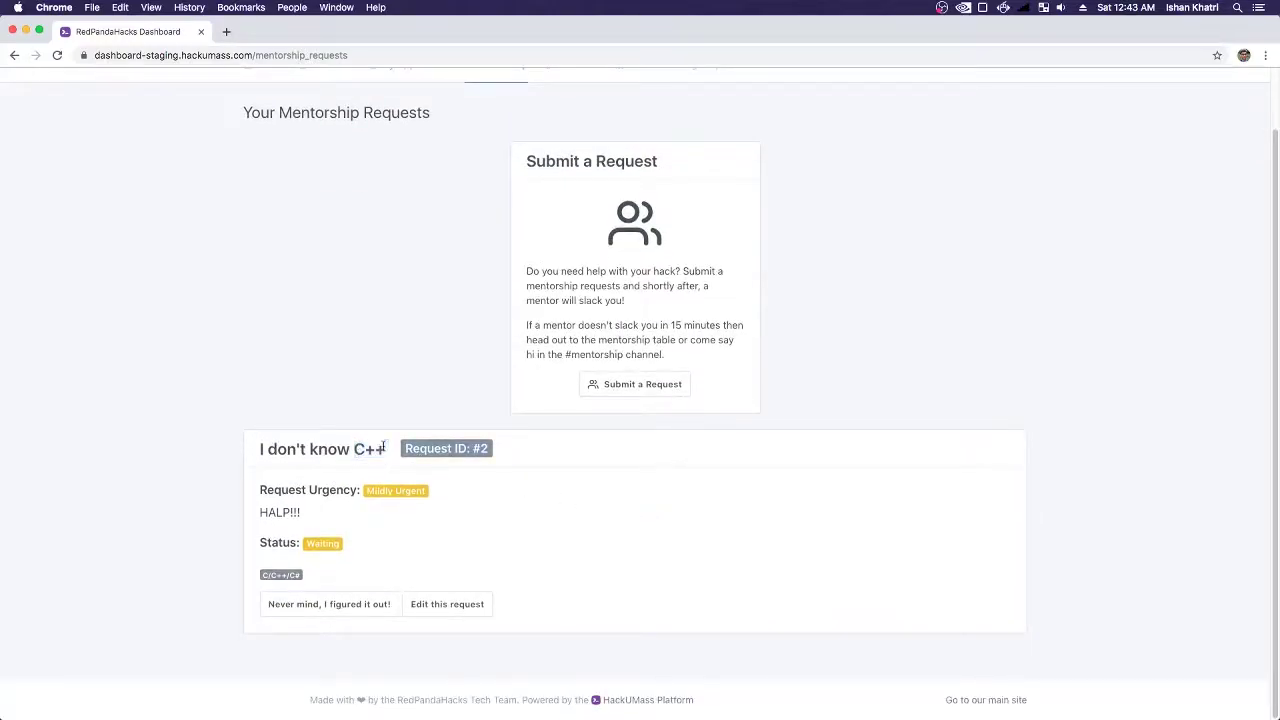
pyautogui.click(349, 606)
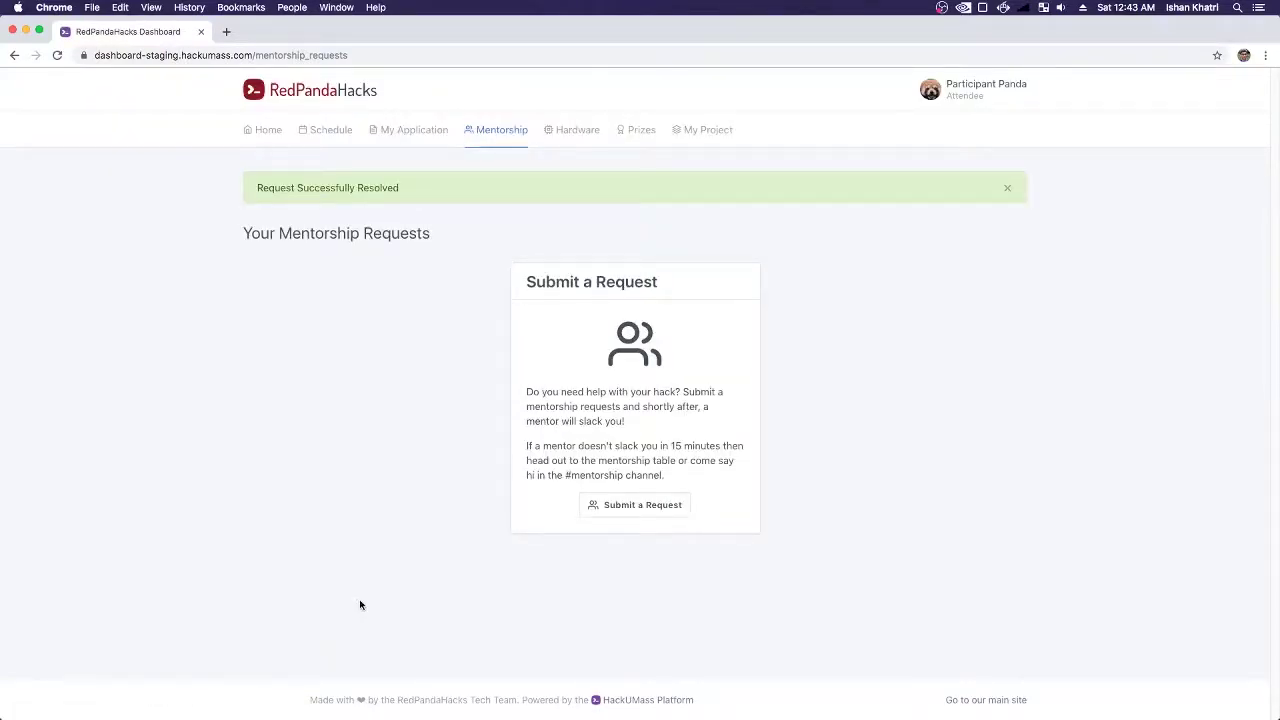
pyautogui.press('super+Tab')
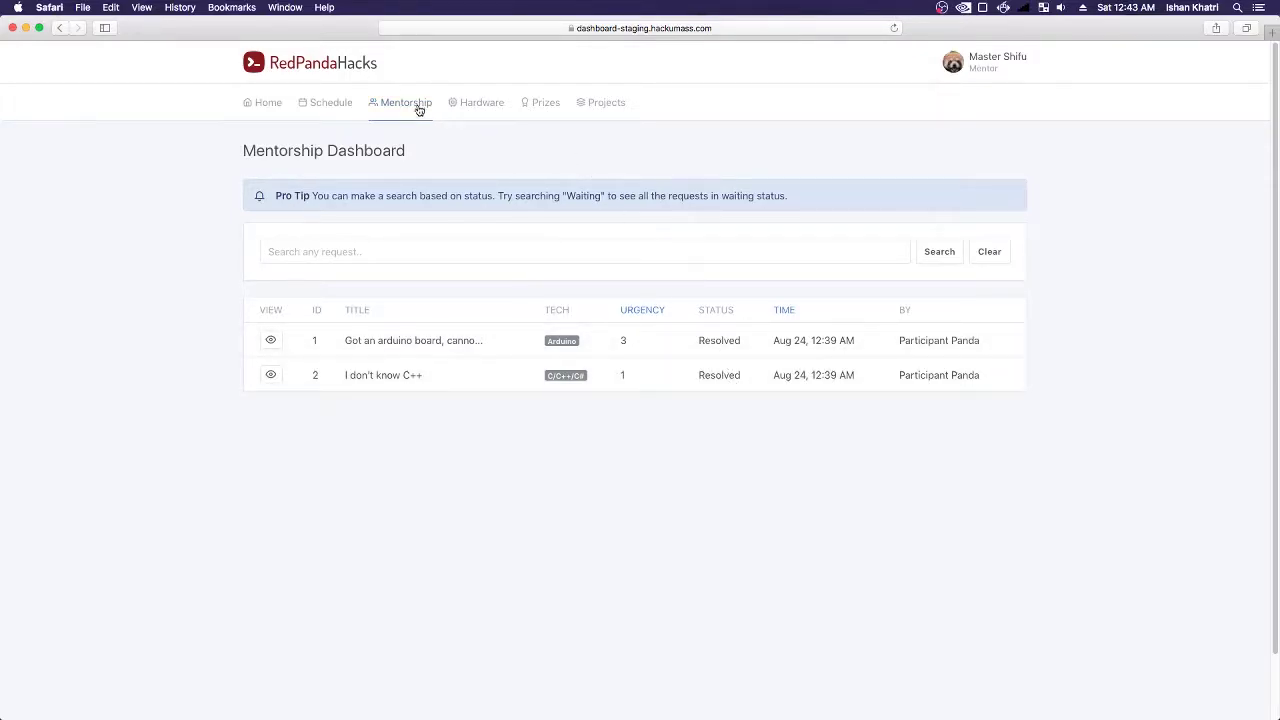
# - Open Home as participant and mentor, then reload the admin Home showing both requests Resolved
pyautogui.press('super+Tab')
pyautogui.click(280, 136)
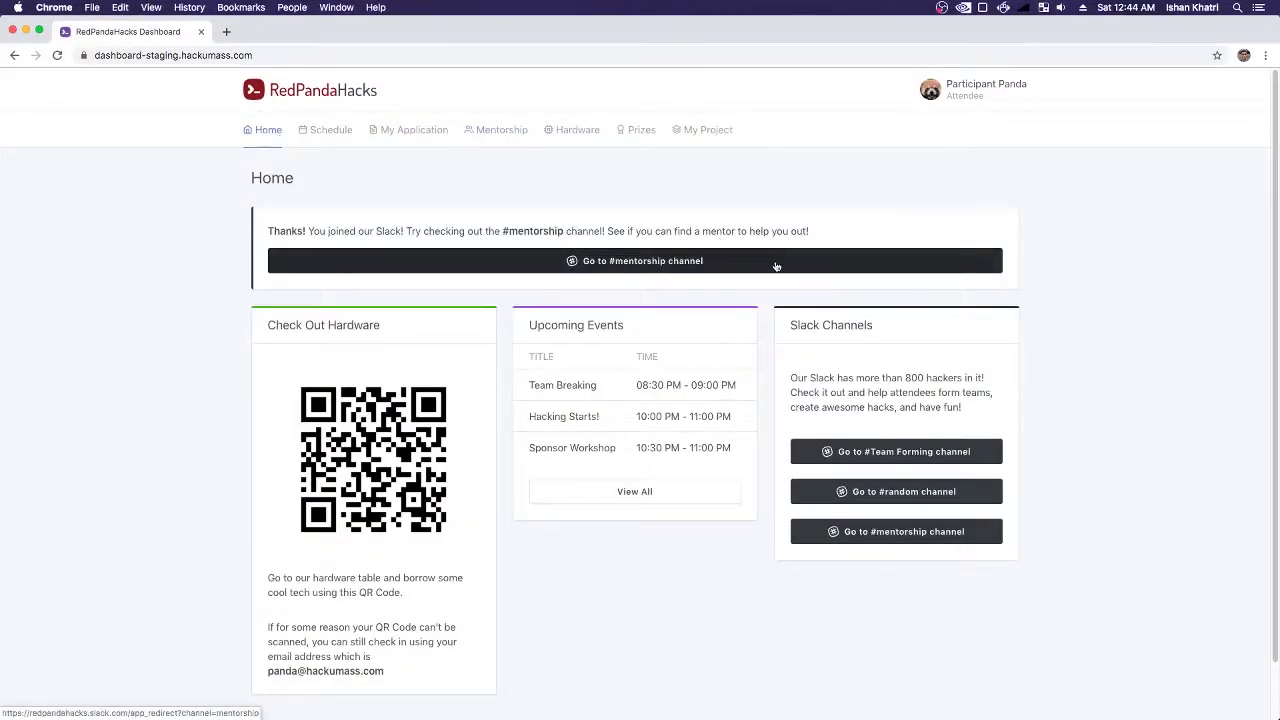
pyautogui.press('super+Tab')
pyautogui.click(252, 103)
pyautogui.press('super+Tab')
pyautogui.press('super+Tab')
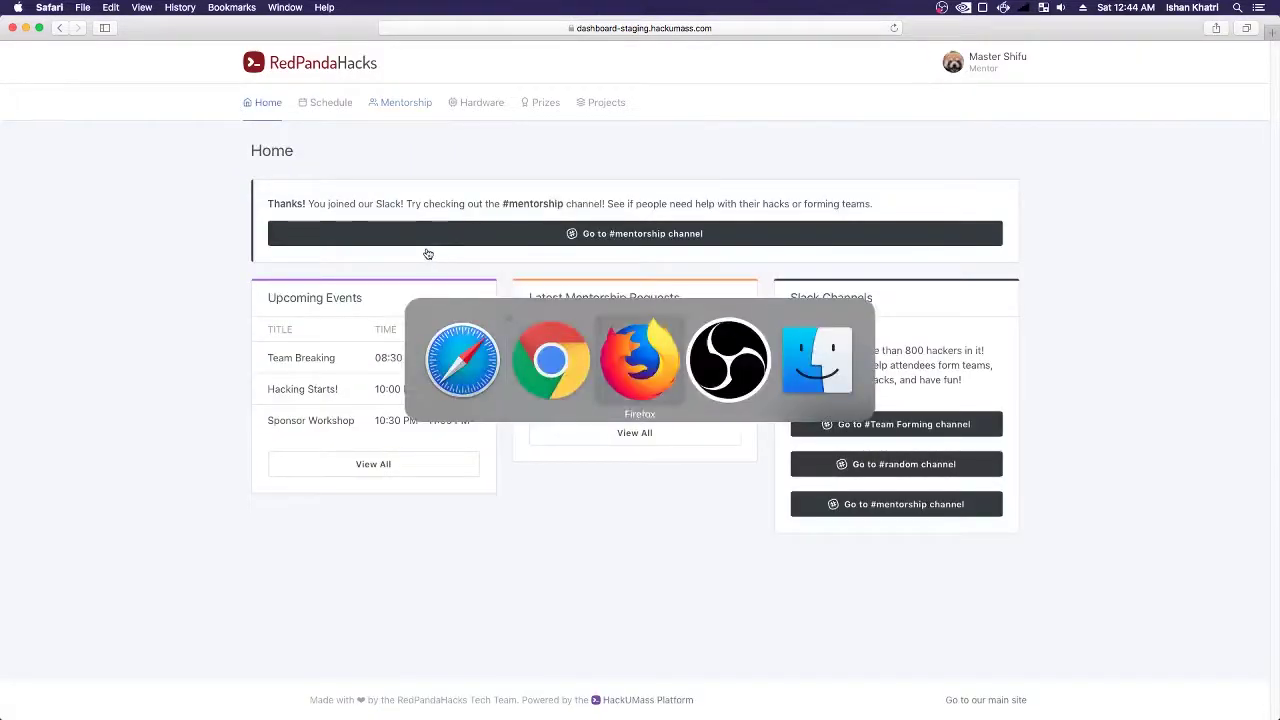
pyautogui.click(255, 135)
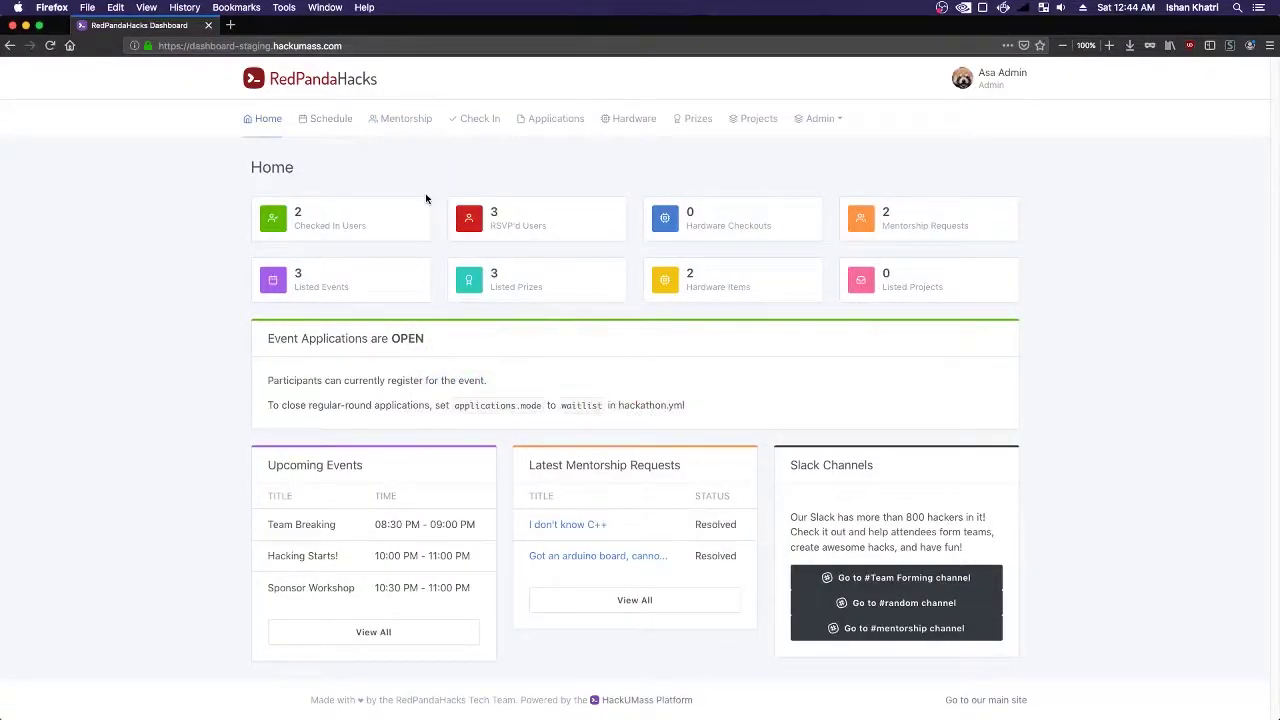